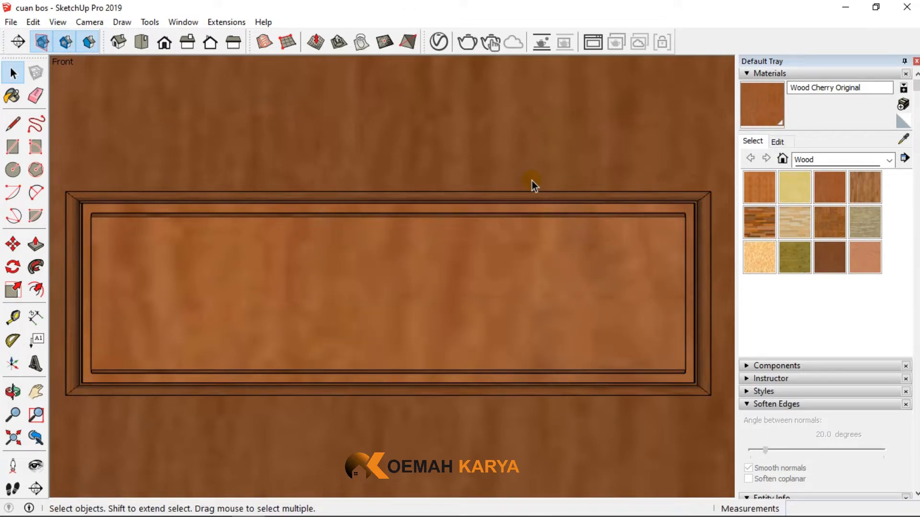
scroll(532, 180, down, 6)
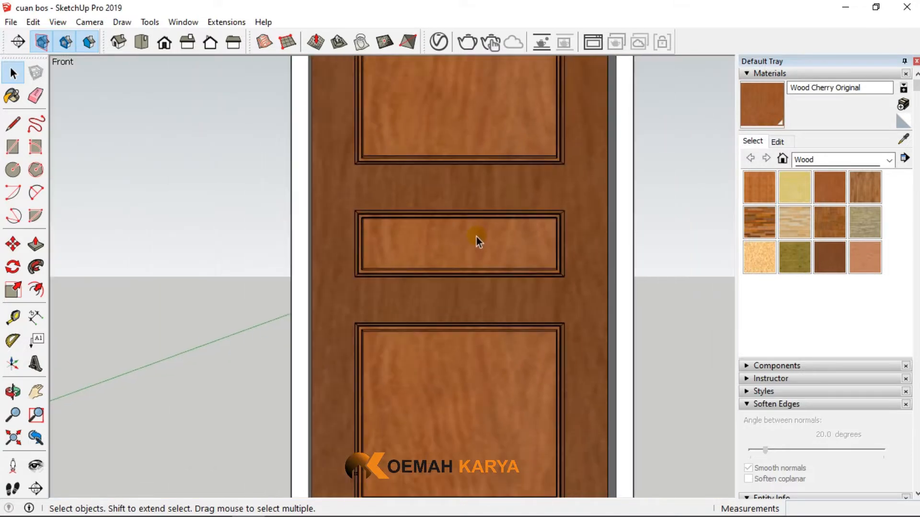
scroll(476, 236, down, 8)
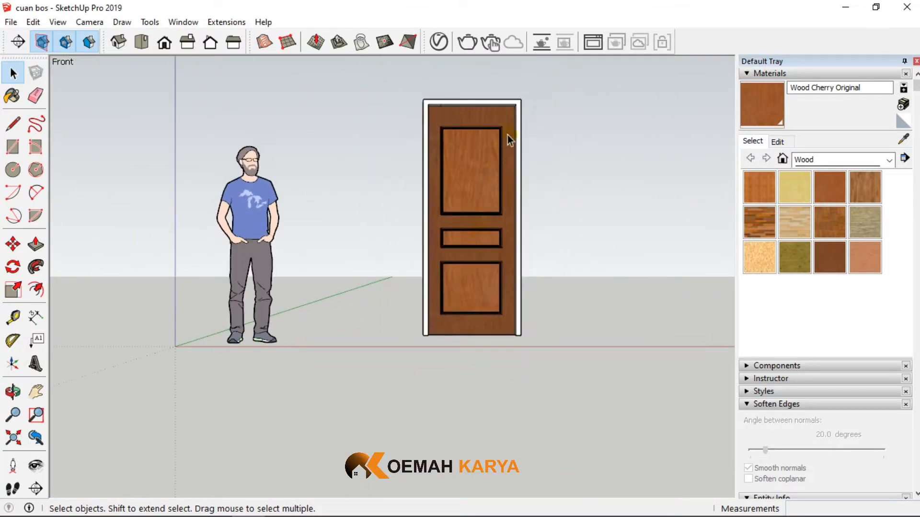
scroll(513, 125, up, 4)
scroll(440, 126, down, 3)
scroll(470, 290, up, 2)
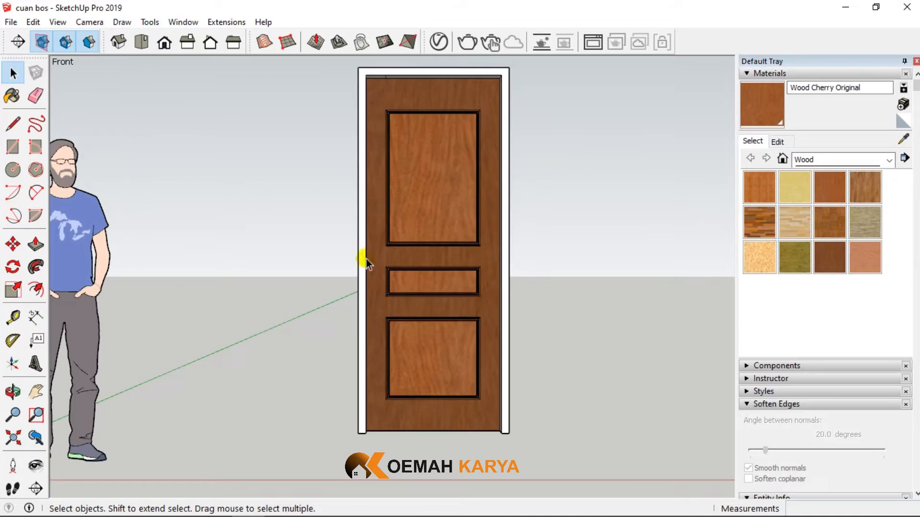
- Import the SketchUp file pintu_panel_1 from the pintu kta folder and place it in the model beside the wooden door
click(11, 22)
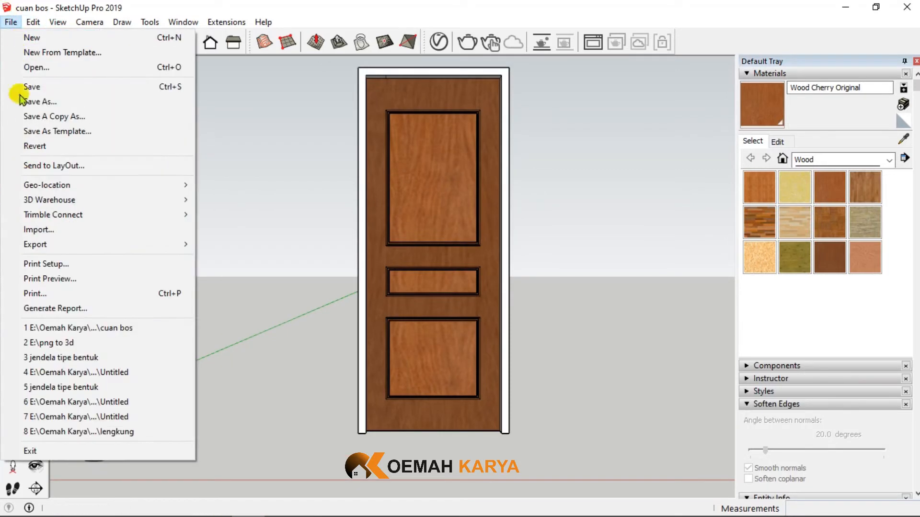
click(38, 229)
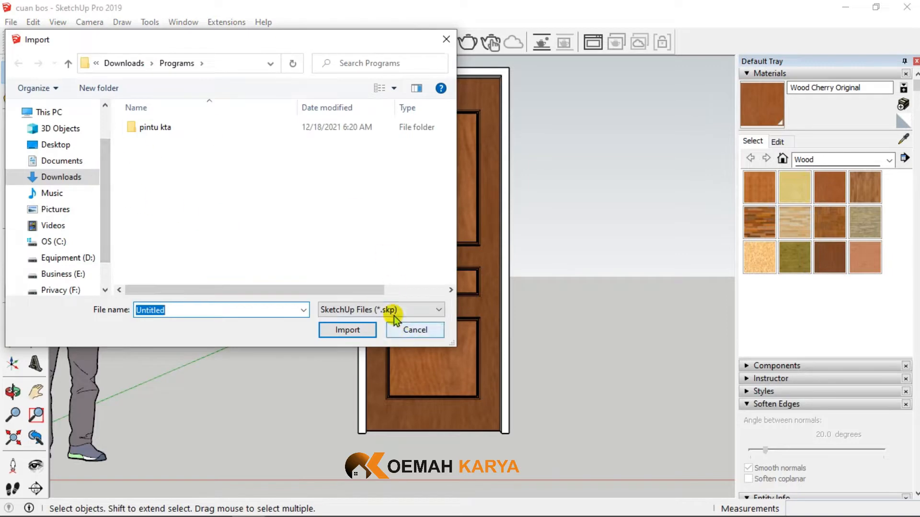
click(172, 63)
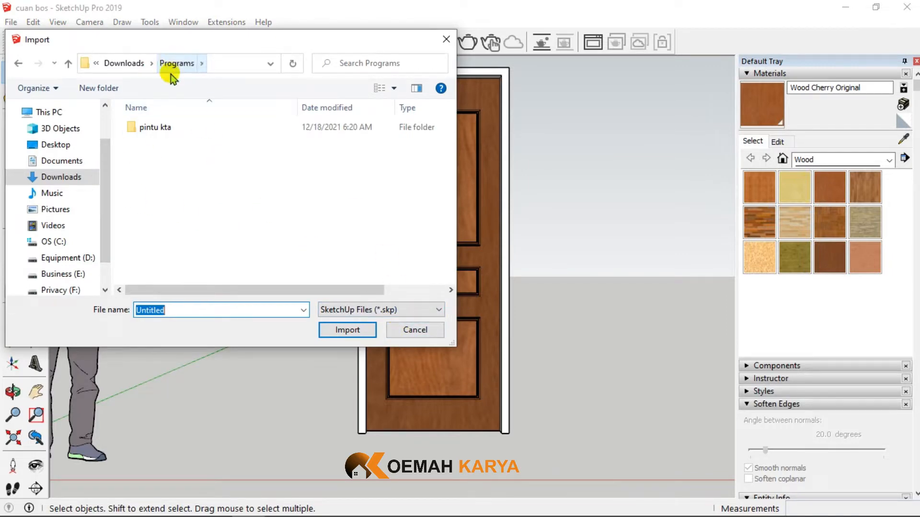
double_click(150, 127)
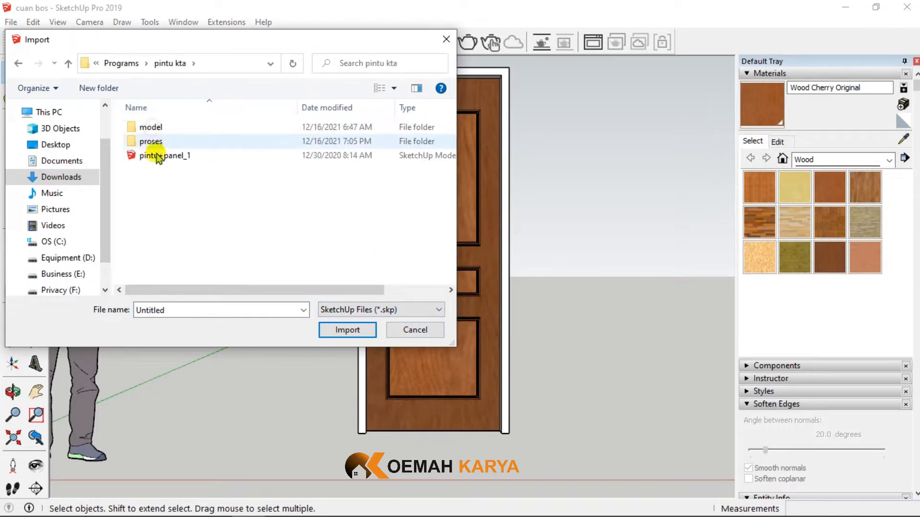
click(158, 157)
click(347, 330)
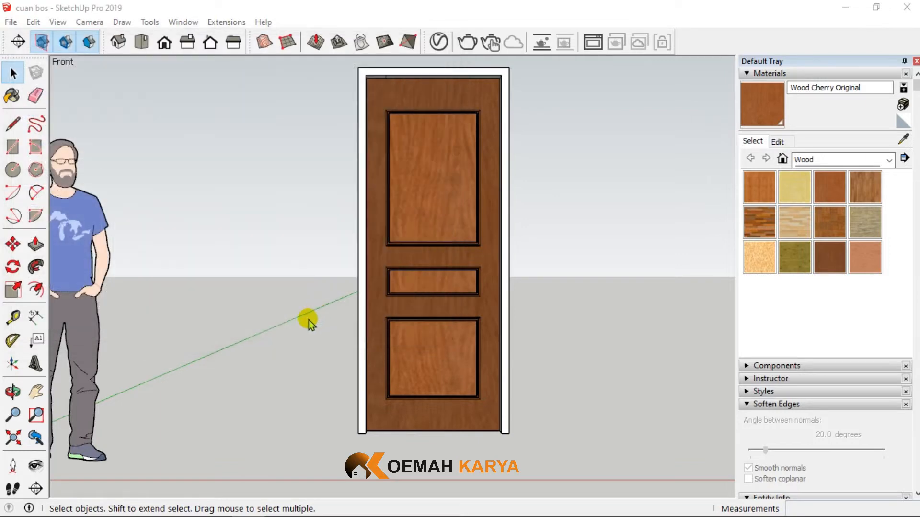
scroll(243, 339, down, 2)
click(337, 369)
- Compare the imported door's size with the wooden door and the human figure, and delete the imported door
scroll(351, 418, up, 3)
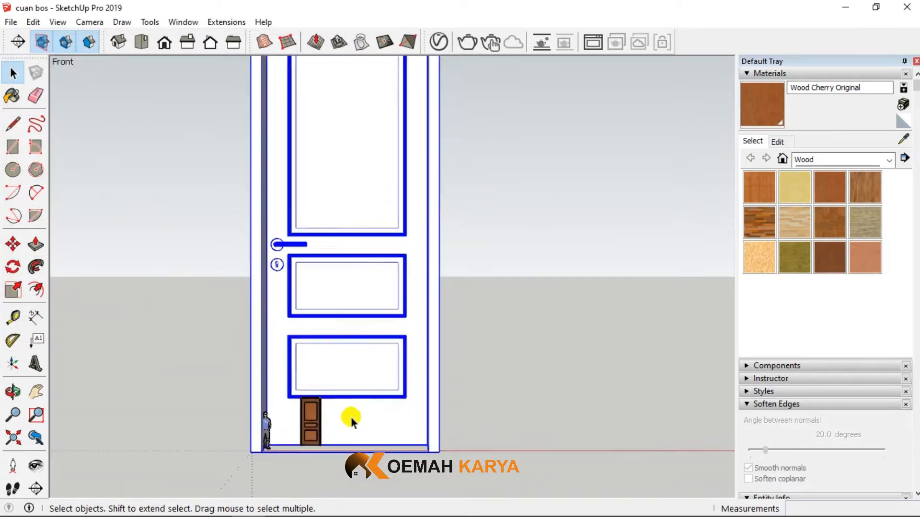
scroll(350, 417, up, 1)
scroll(350, 297, down, 1)
scroll(332, 402, up, 4)
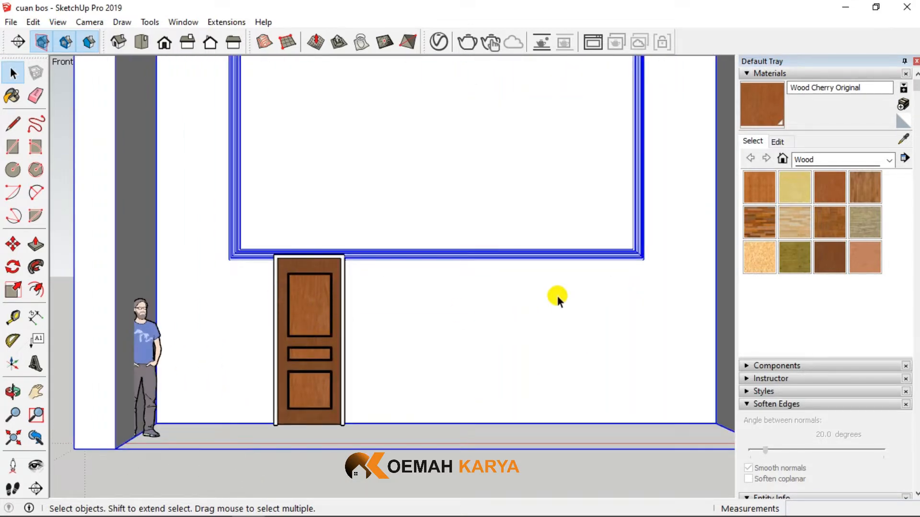
key(Delete)
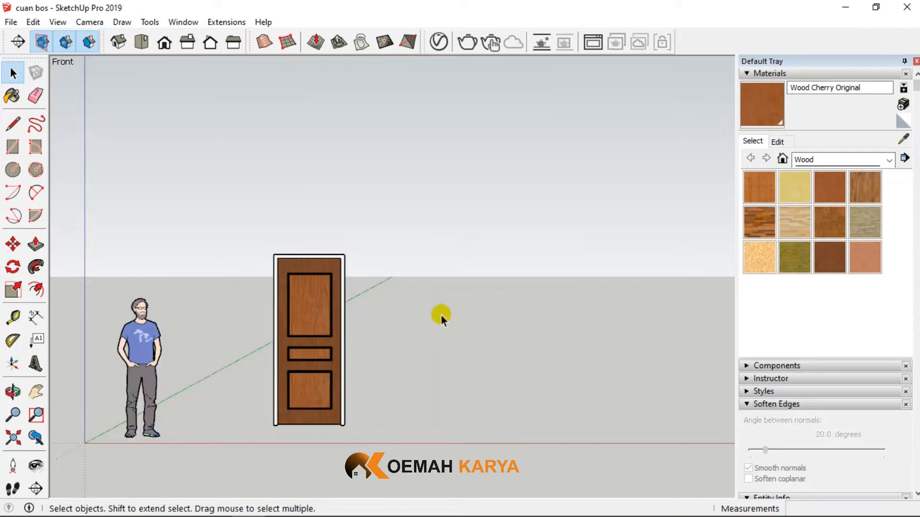
- Examine the wooden door's three panels, its mouldings and the upper edge of its frame
scroll(275, 372, down, 1)
scroll(282, 378, up, 3)
scroll(269, 351, up, 2)
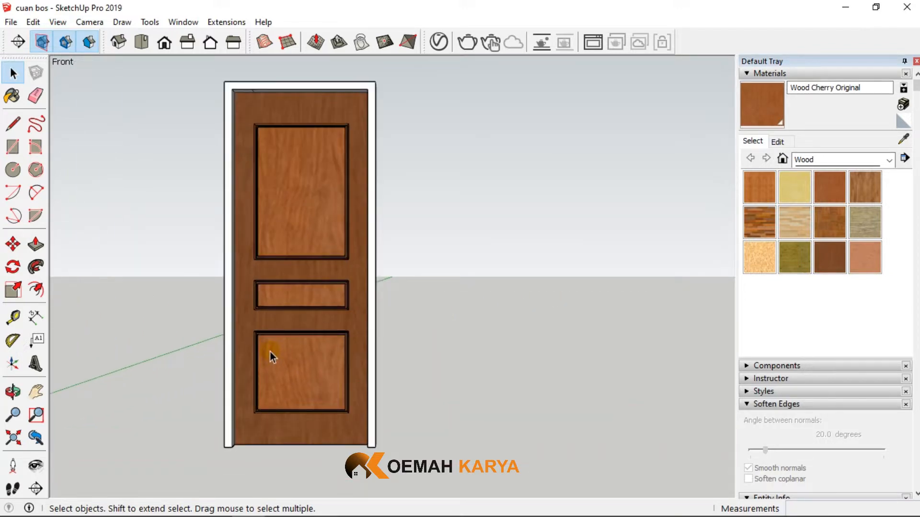
scroll(291, 224, up, 1)
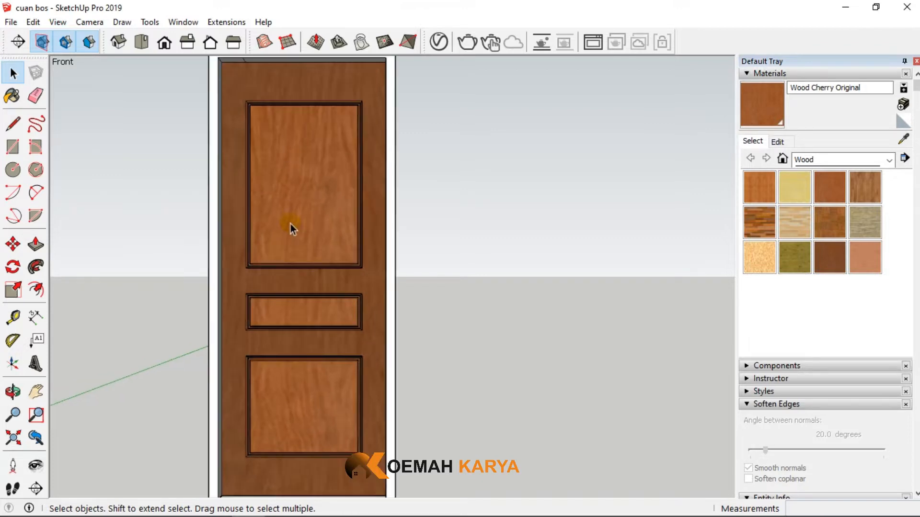
scroll(298, 266, down, 1)
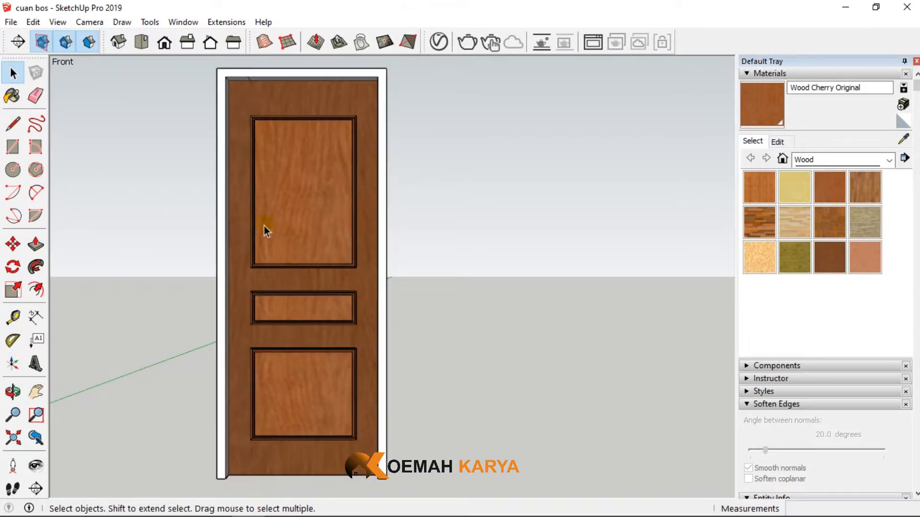
scroll(246, 79, up, 2)
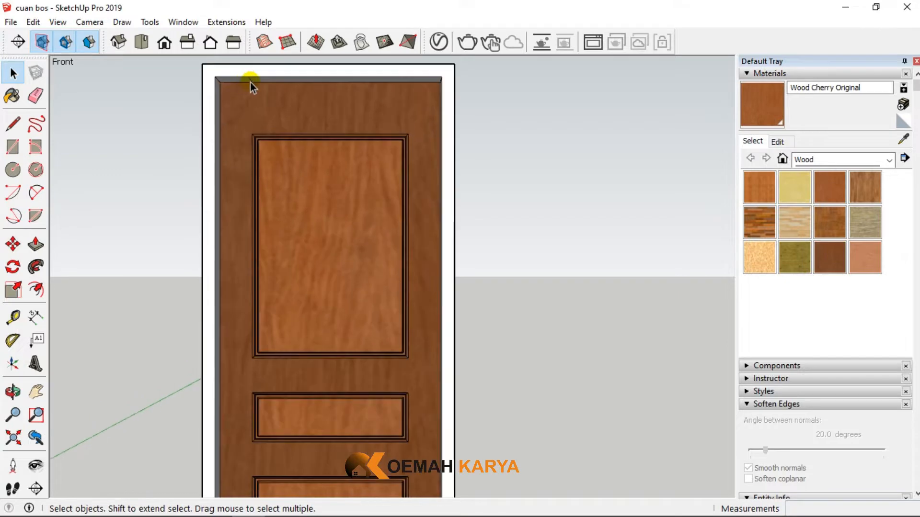
click(252, 83)
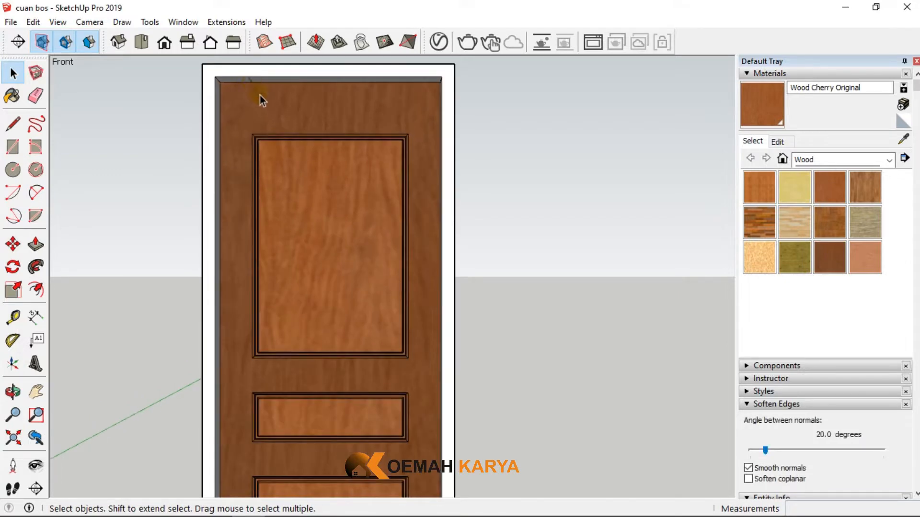
scroll(263, 102, down, 2)
scroll(304, 326, down, 3)
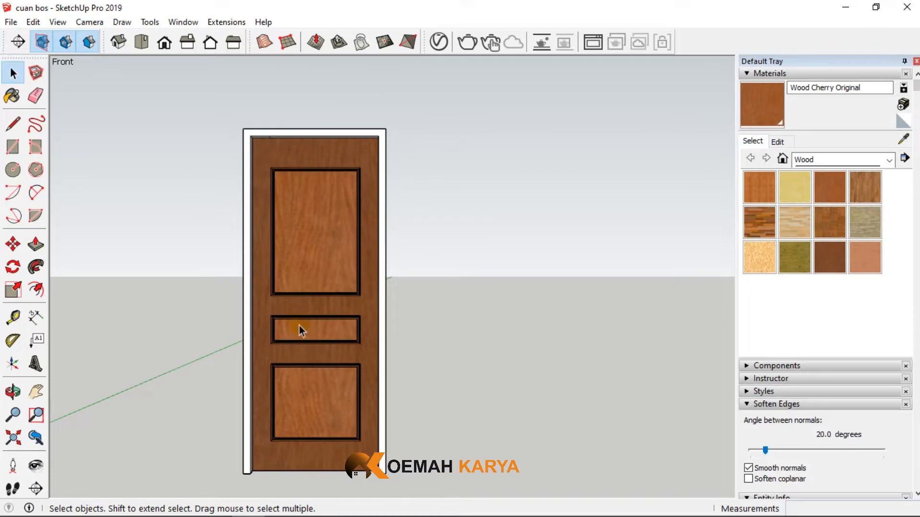
scroll(310, 339, up, 3)
scroll(310, 338, down, 2)
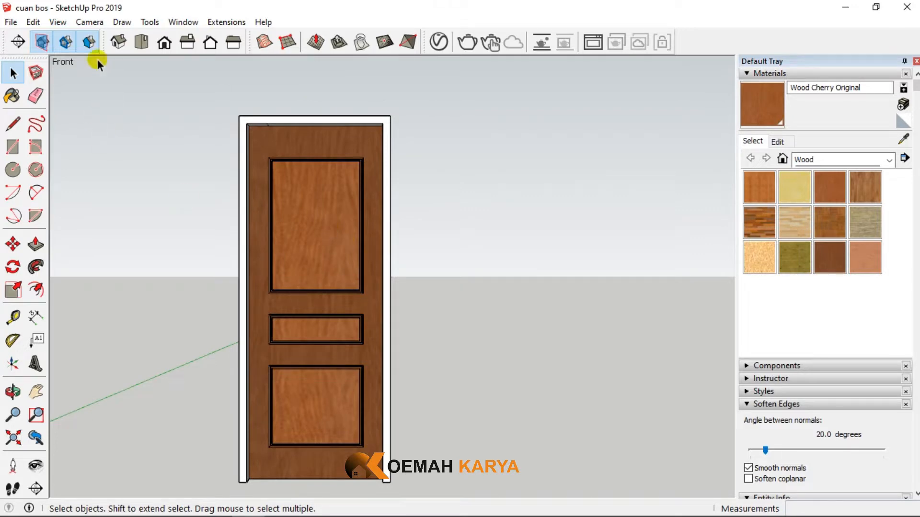
- Unhide all hidden objects in the model
click(33, 22)
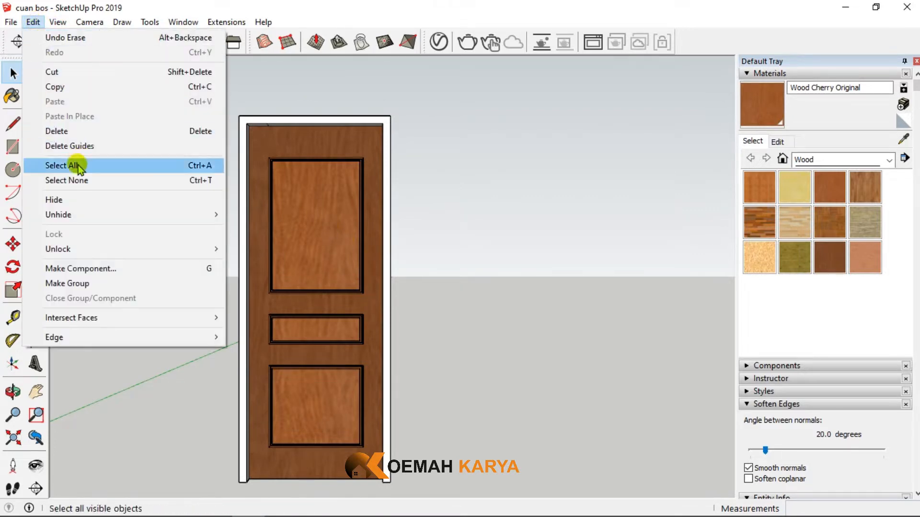
mouse_move(107, 214)
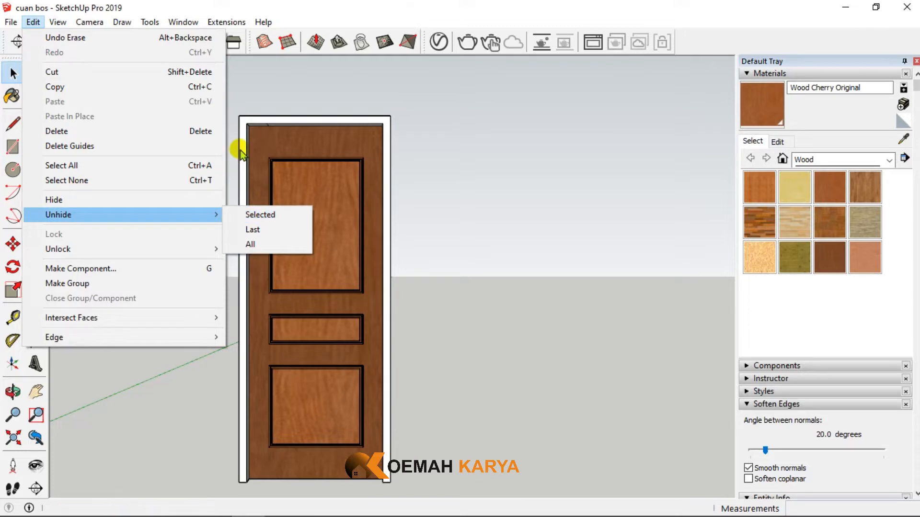
click(248, 245)
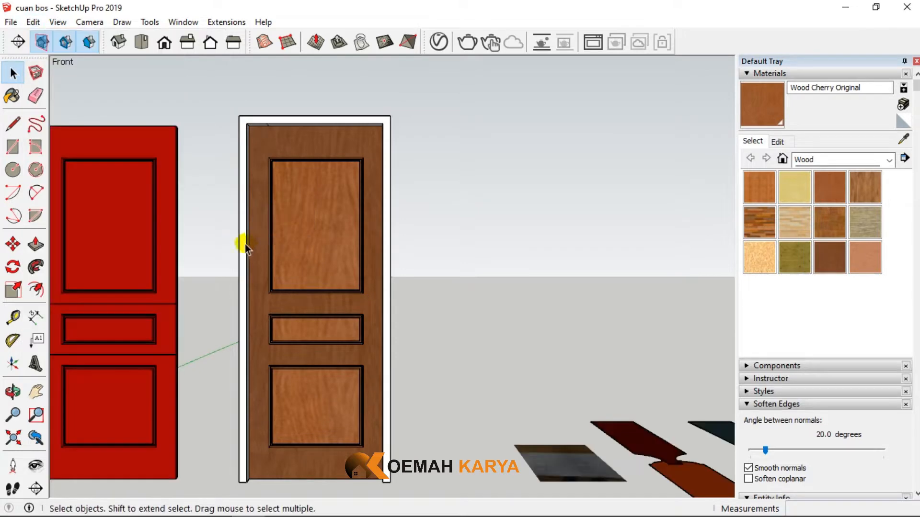
- Delete the red door standing next to the wooden door
click(156, 217)
scroll(325, 235, down, 2)
drag(234, 435, 125, 116)
key(Delete)
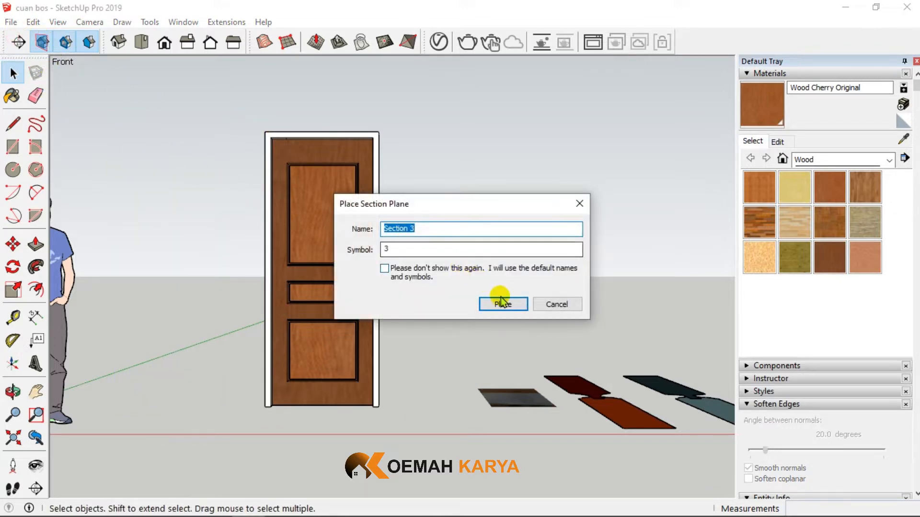
- Place a section plane with the default name and symbol on the outer side face of the door frame
click(501, 302)
middle_drag(264, 132, 273, 182)
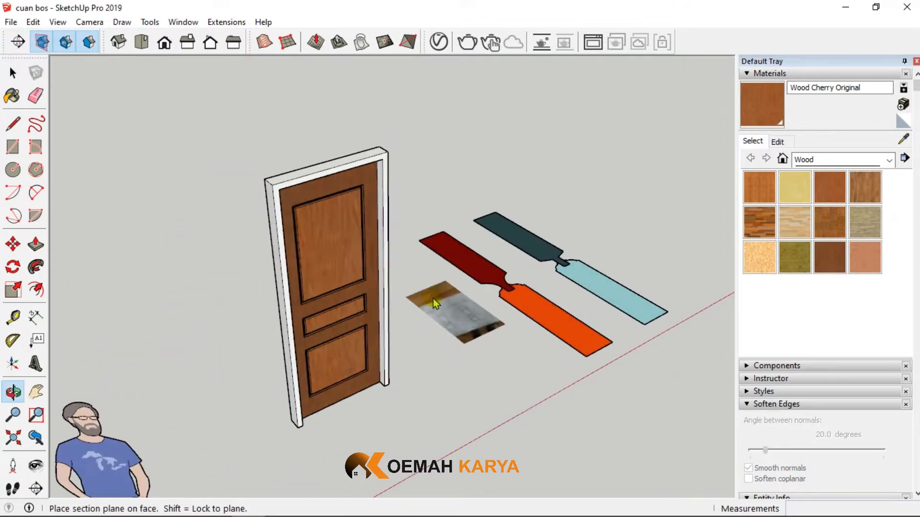
click(269, 183)
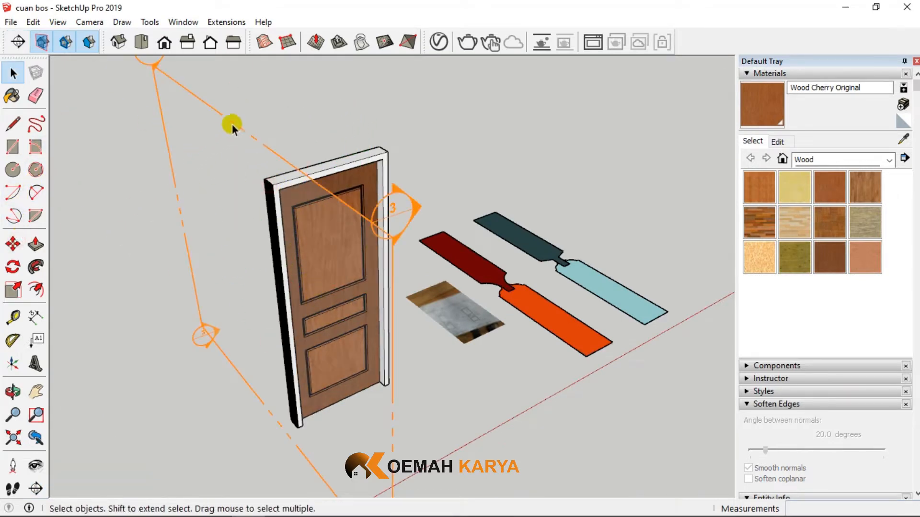
- Move the section plane inward so that it cuts vertically through the door panels
click(14, 245)
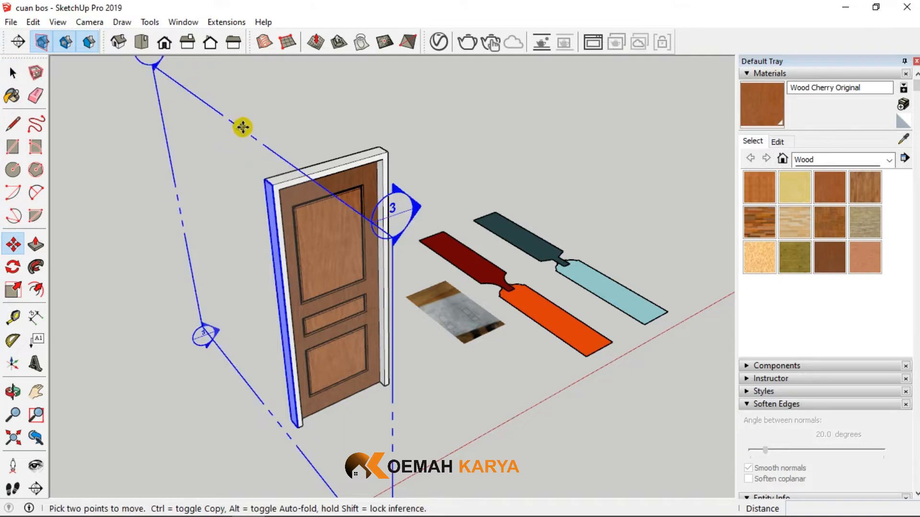
click(242, 127)
click(301, 214)
- Examine the door's cut profile where the upper panel joins the rail and moulding
scroll(302, 213, up, 5)
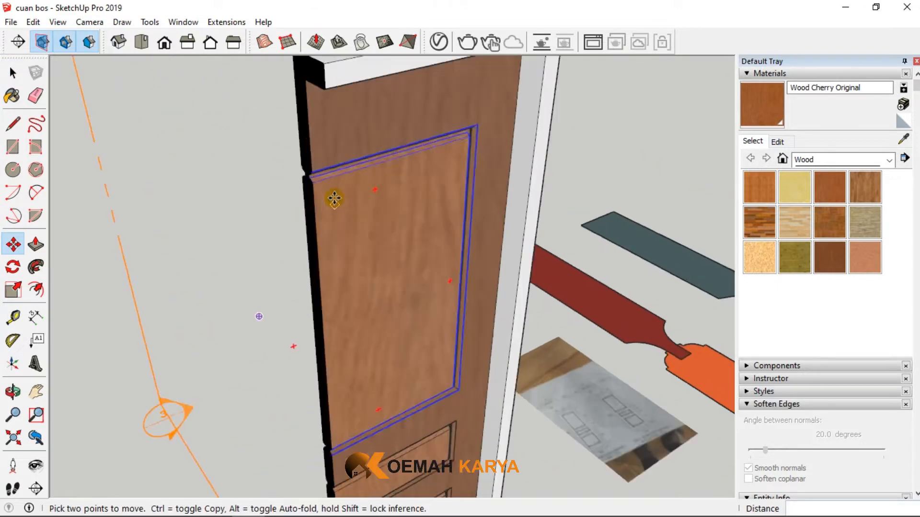
scroll(307, 181, up, 6)
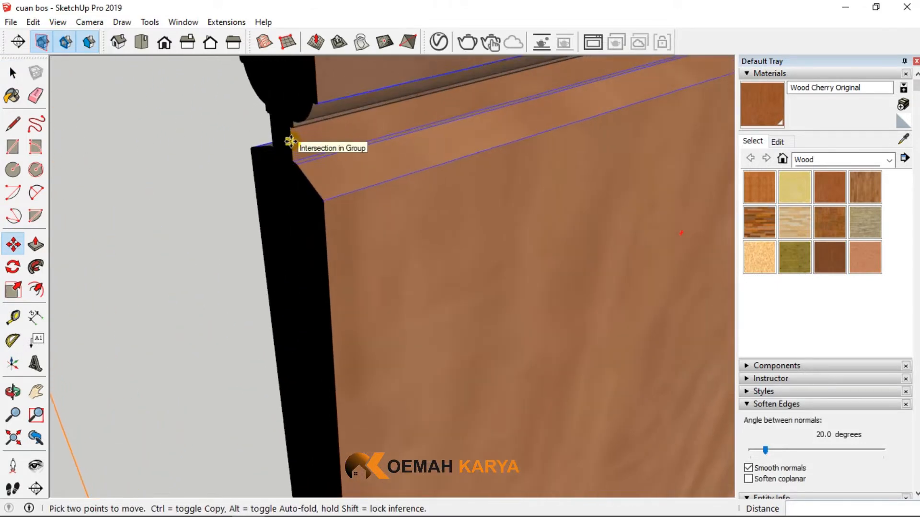
middle_drag(294, 144, 311, 224)
scroll(306, 263, down, 6)
middle_drag(306, 263, 318, 243)
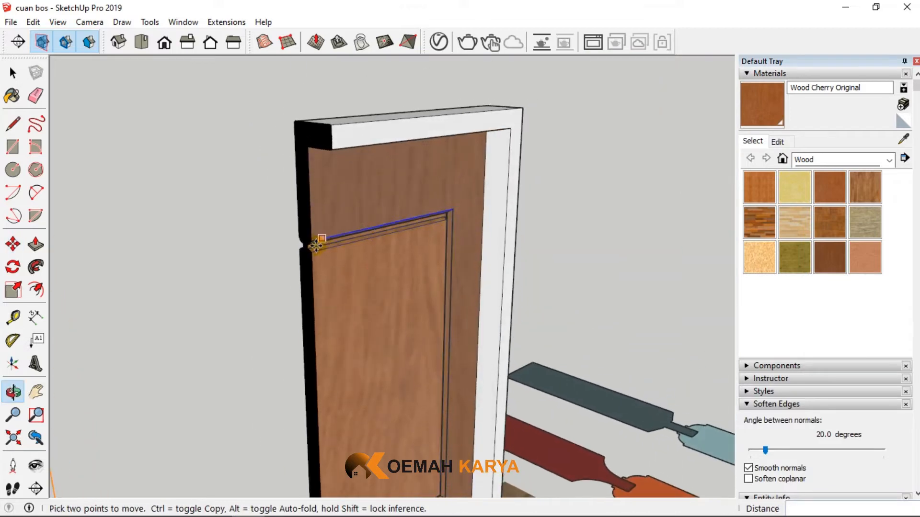
scroll(311, 244, up, 3)
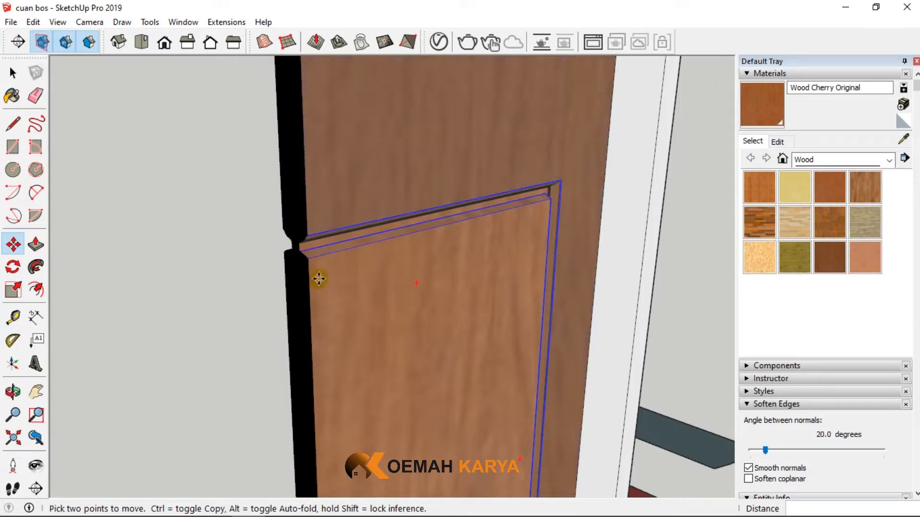
scroll(319, 279, down, 5)
scroll(319, 278, down, 3)
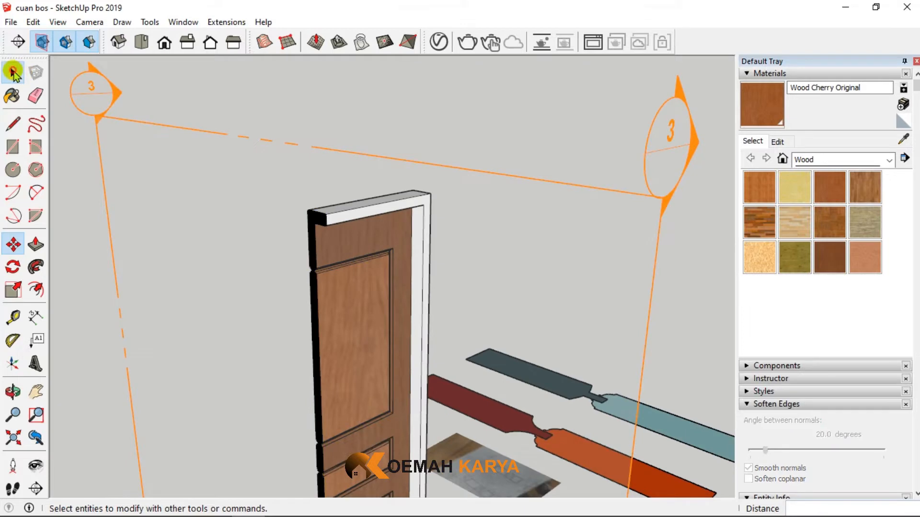
- Delete the section plane cutting through the door
click(13, 72)
click(93, 94)
key(Delete)
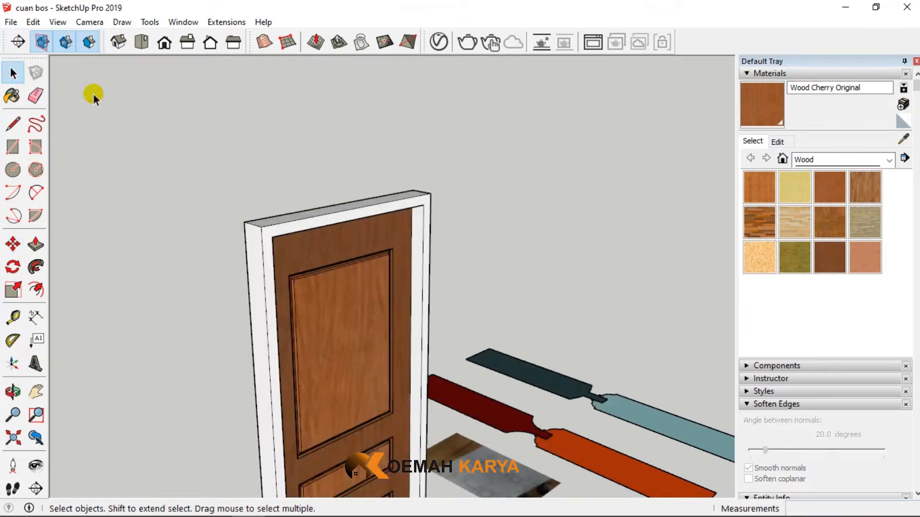
- Examine the reference photo on the ground for the door's dimensions and its component and panel profile drawings
scroll(267, 308, down, 3)
middle_drag(267, 308, 291, 325)
scroll(292, 326, down, 3)
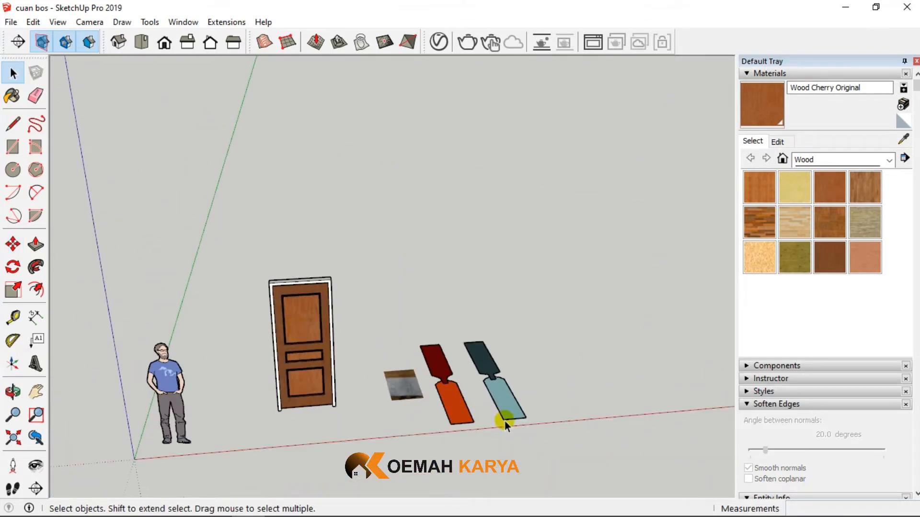
scroll(353, 377, up, 8)
scroll(358, 355, up, 4)
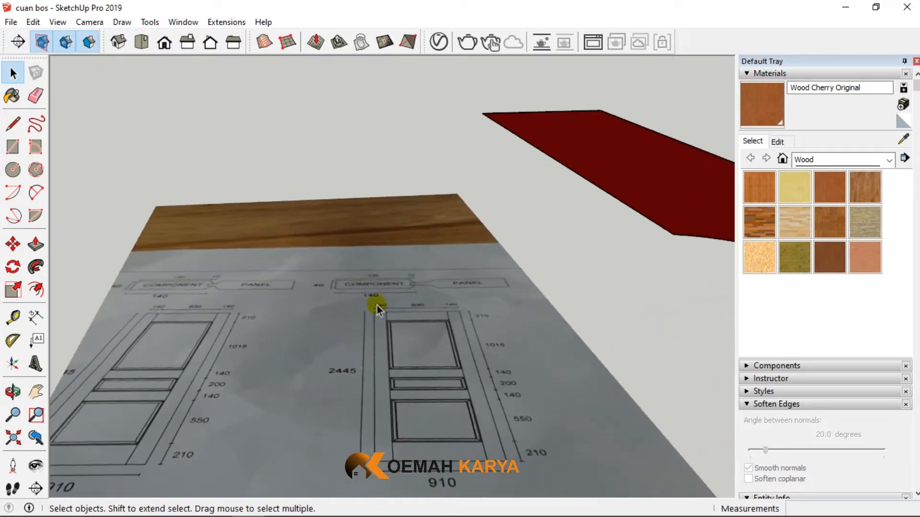
mouse_move(378, 306)
middle_down()
mouse_move(386, 330)
mouse_move(378, 332)
middle_up()
scroll(396, 250, down, 4)
scroll(355, 375, up, 3)
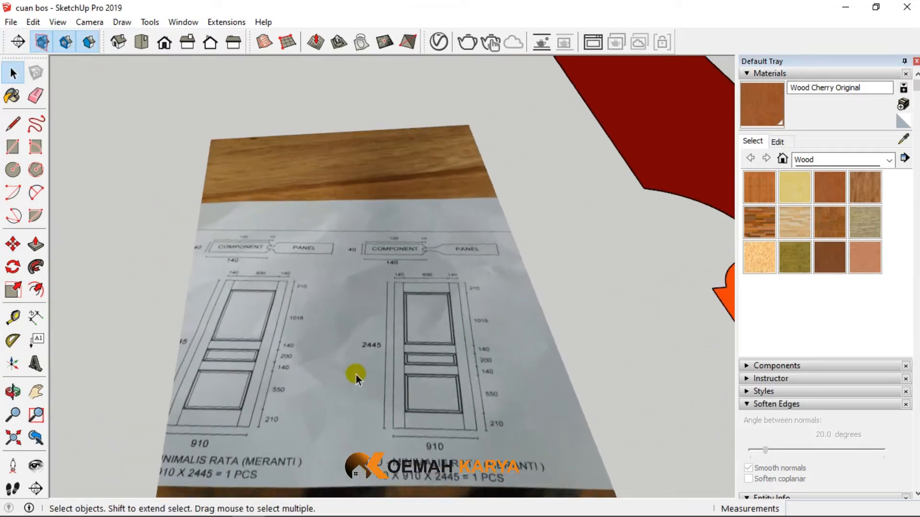
mouse_move(355, 375)
middle_down()
mouse_move(349, 171)
mouse_move(352, 303)
mouse_move(375, 338)
mouse_move(363, 396)
middle_up()
scroll(351, 303, up, 3)
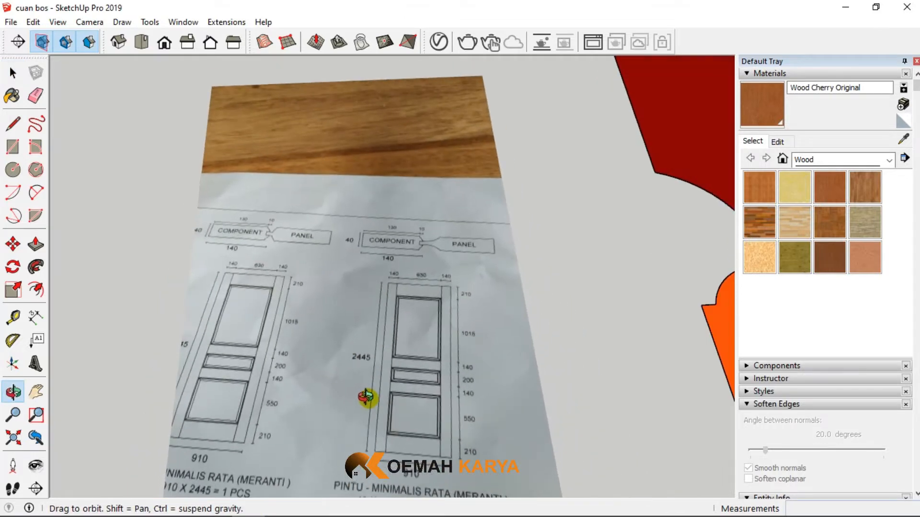
- Examine the two component and panel joint drawings in the reference photo, comparing the straight-bevelled and curved panel edges
scroll(405, 426, up, 4)
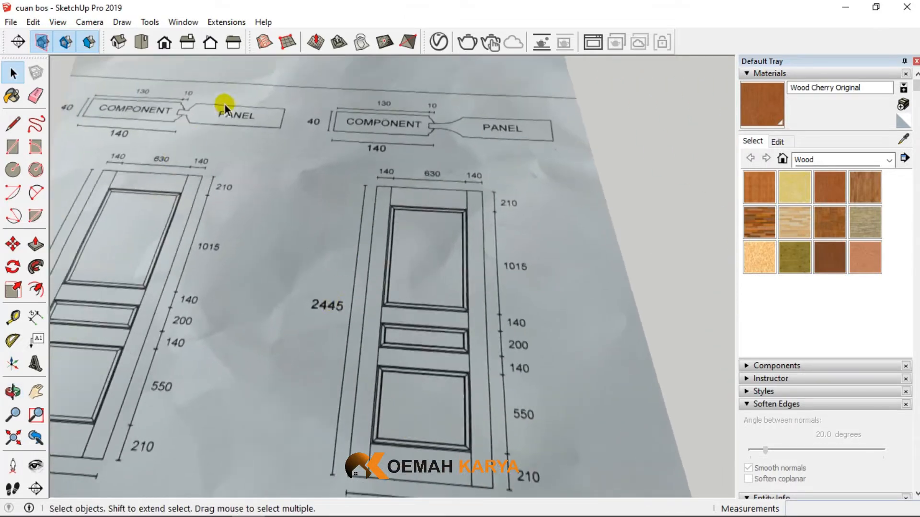
middle_drag(226, 105, 223, 220)
click(145, 111)
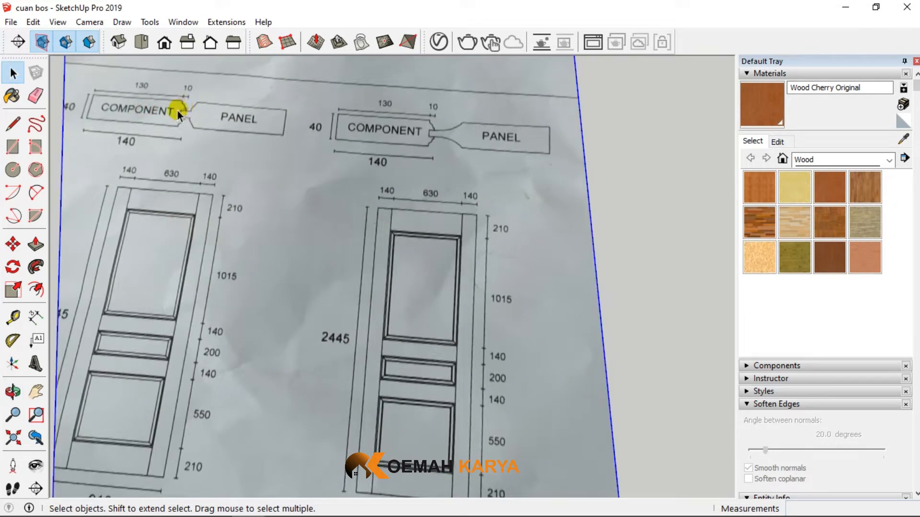
scroll(168, 111, up, 3)
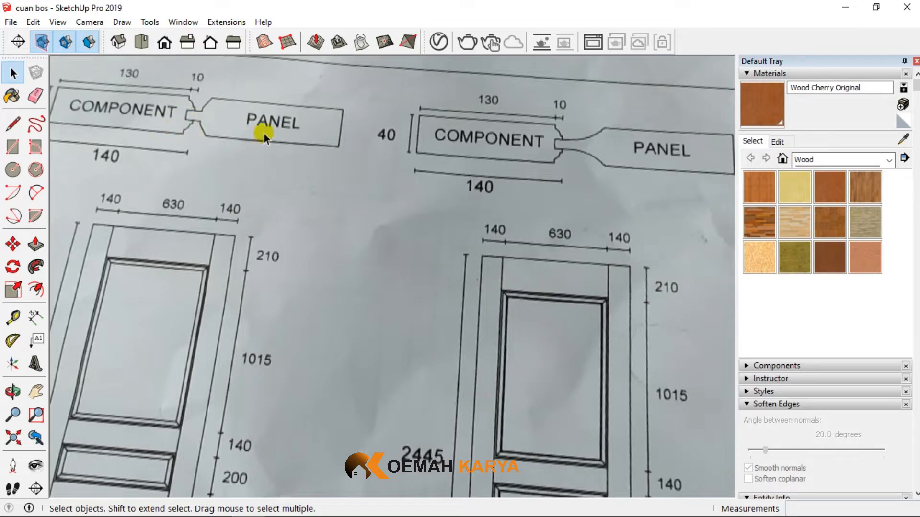
scroll(273, 173, down, 2)
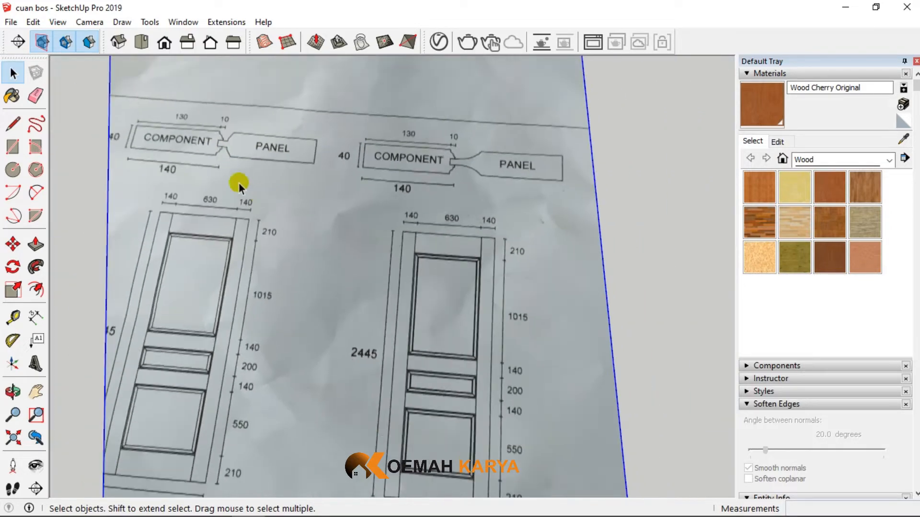
scroll(263, 232, down, 3)
scroll(197, 162, up, 4)
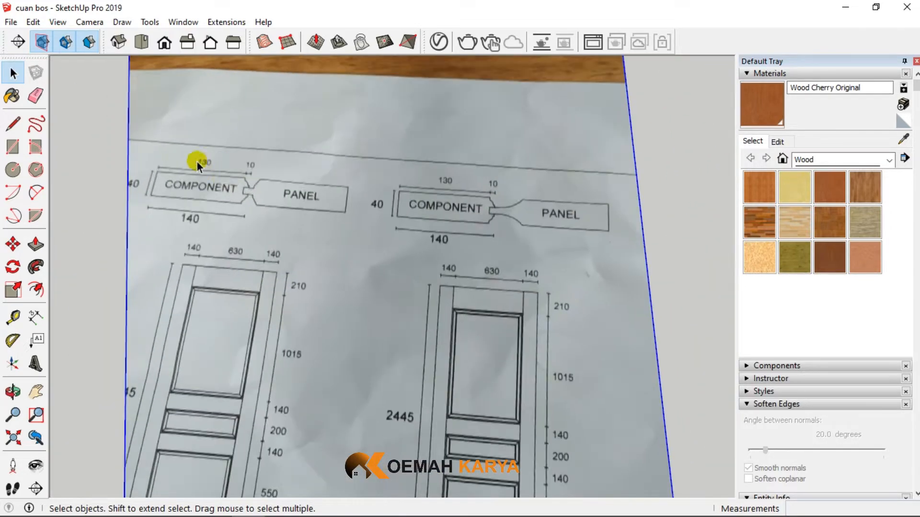
scroll(326, 171, down, 2)
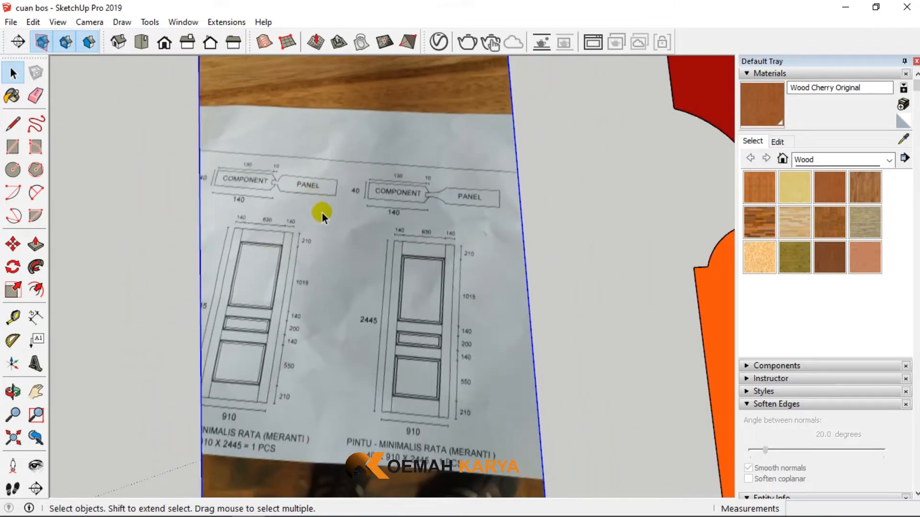
scroll(275, 188, up, 5)
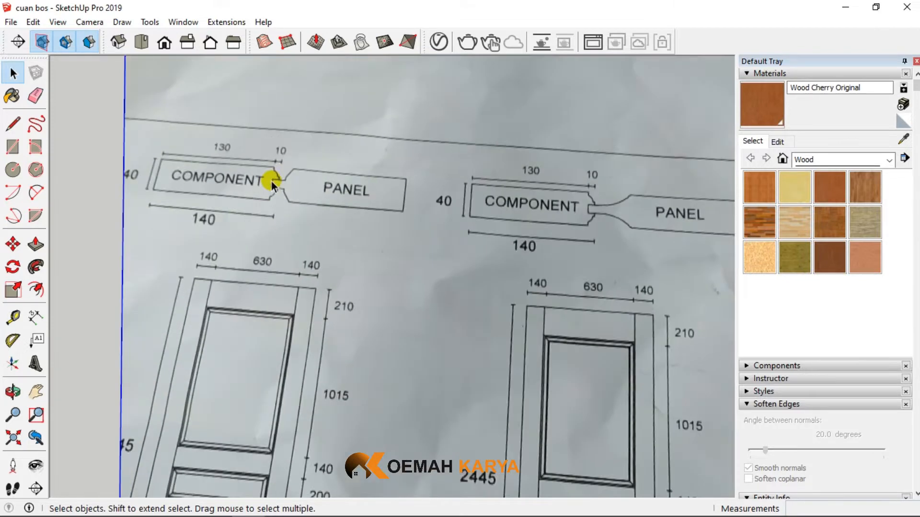
scroll(300, 173, up, 2)
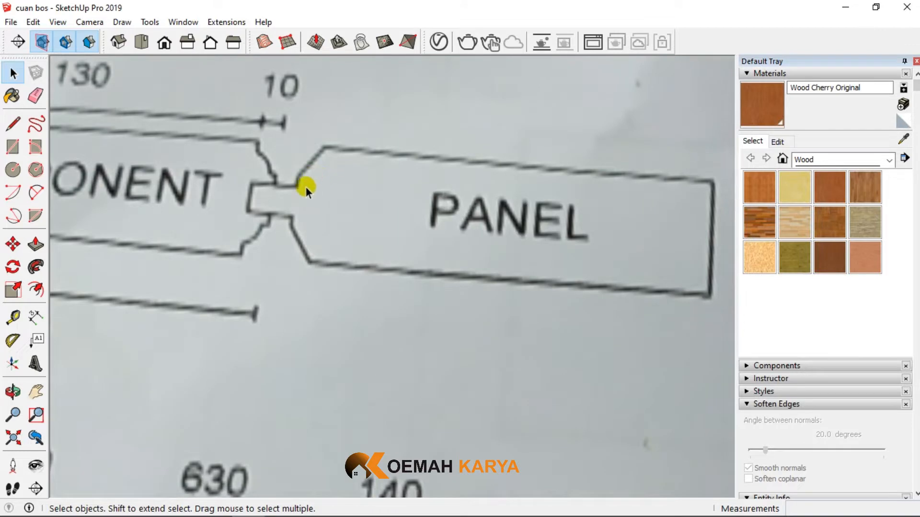
scroll(265, 255, down, 6)
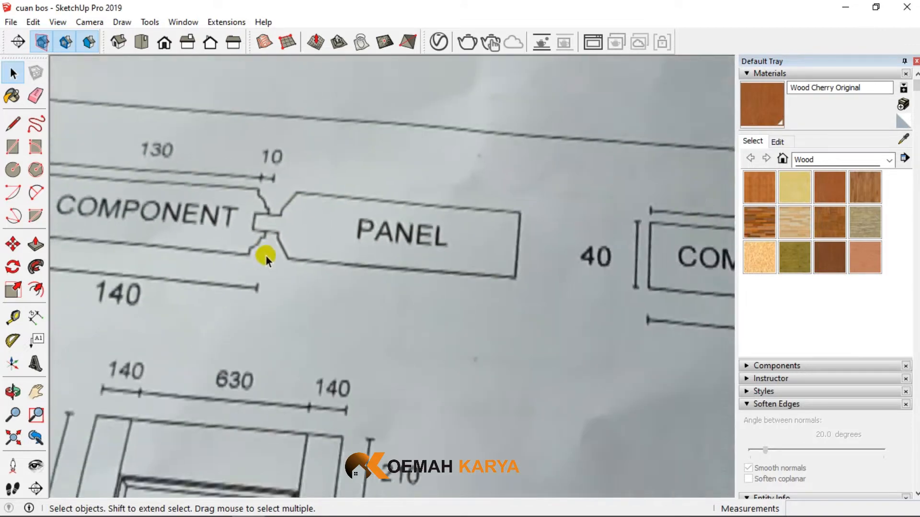
scroll(578, 274, up, 1)
scroll(578, 274, up, 3)
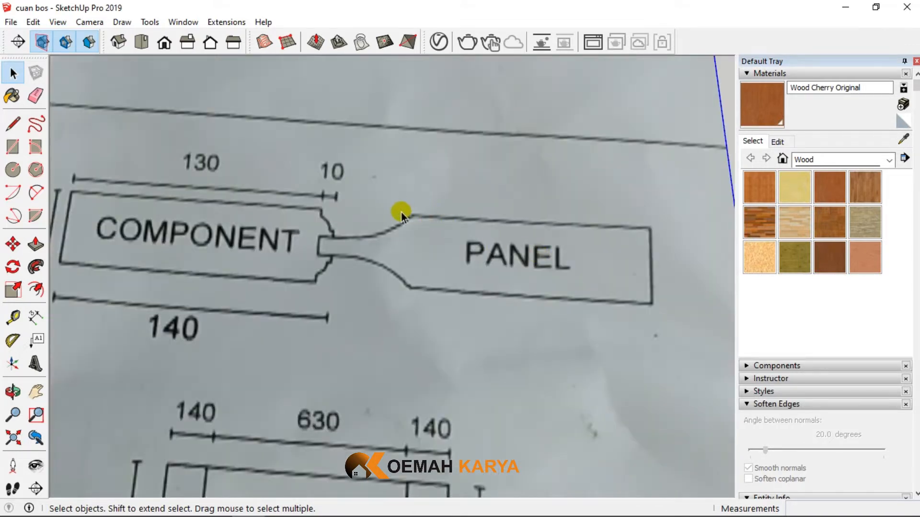
- Examine the coloured cross-section profiles beside the reference photo, comparing how the curved and bevelled panels fit into their frame components
scroll(280, 220, down, 8)
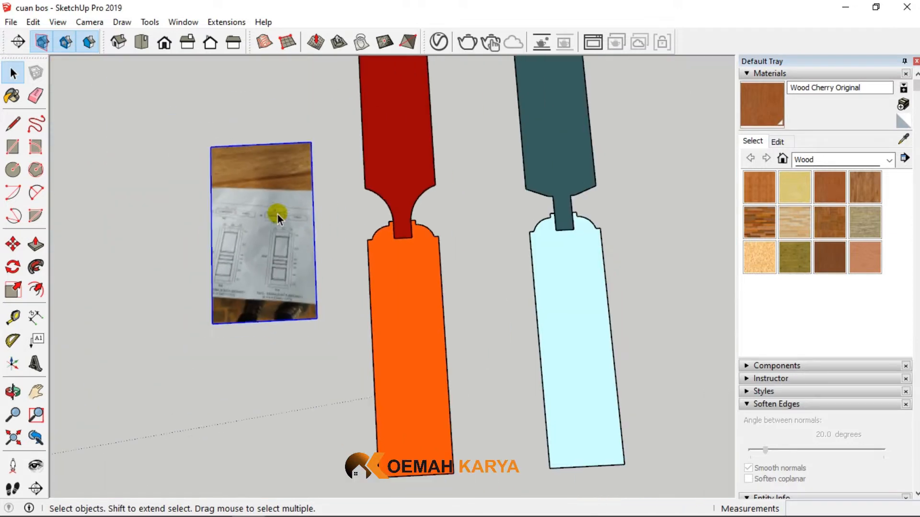
scroll(575, 223, up, 3)
scroll(255, 236, up, 2)
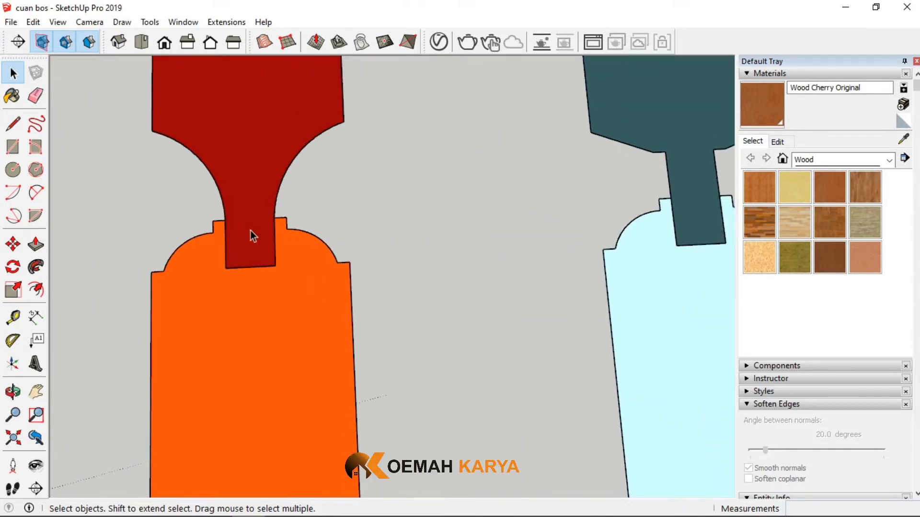
scroll(275, 162, down, 1)
scroll(277, 165, down, 2)
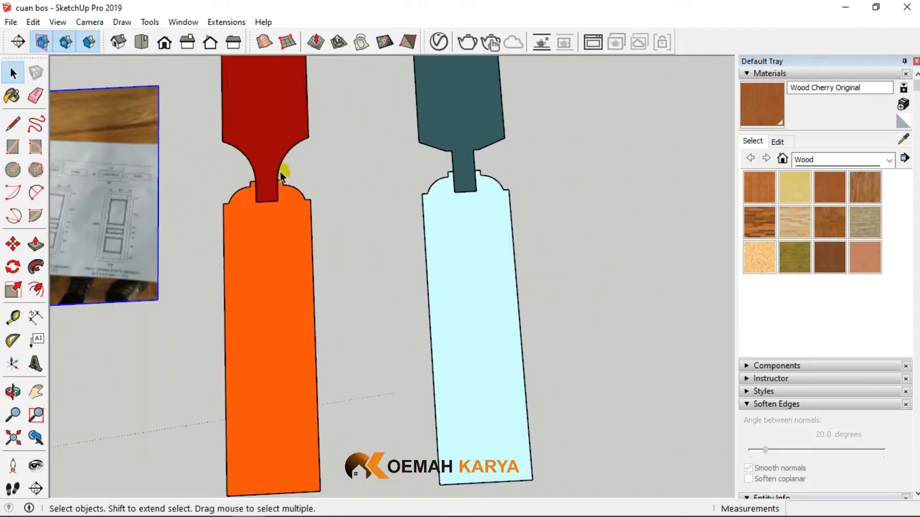
scroll(463, 144, down, 6)
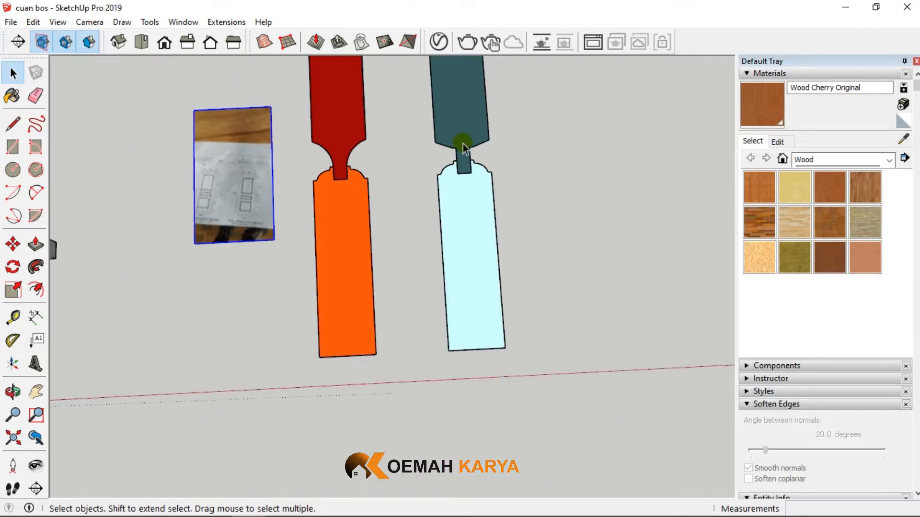
double_click(467, 132)
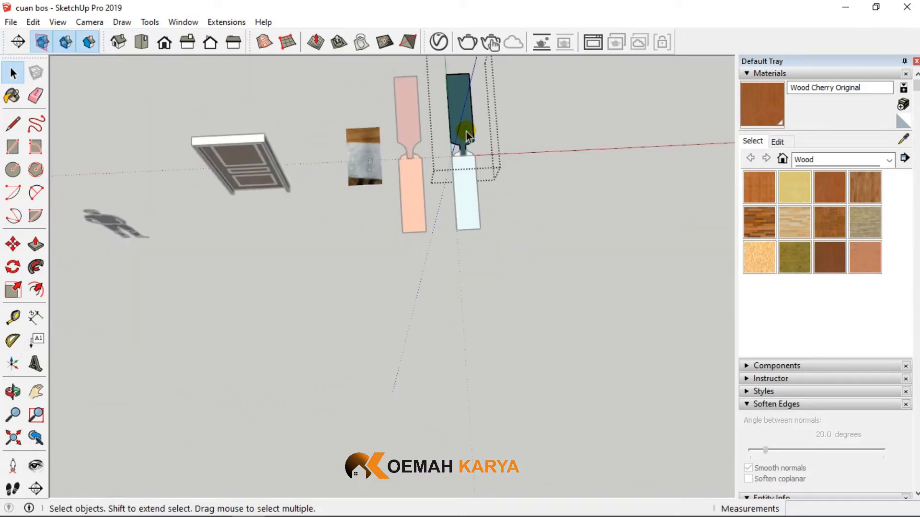
click(528, 180)
scroll(389, 164, up, 3)
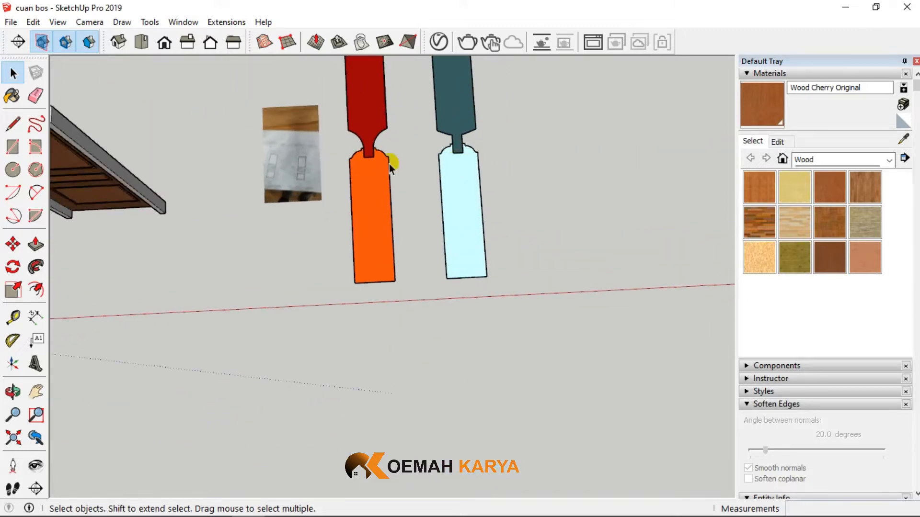
click(476, 188)
scroll(214, 277, down, 3)
scroll(416, 239, up, 3)
click(417, 239)
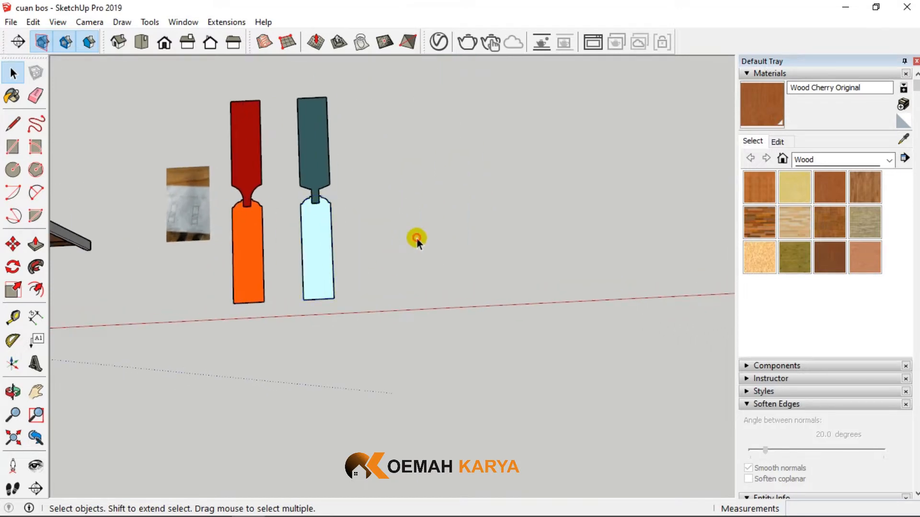
- Examine the door elevation in the reference photo for its overall size and its stile, rail and panel dimensions
scroll(180, 212, up, 5)
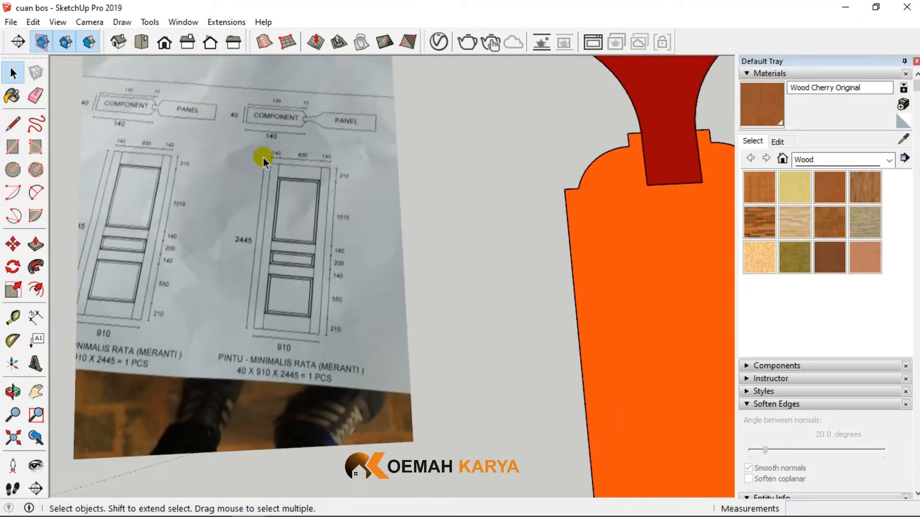
scroll(328, 286, down, 1)
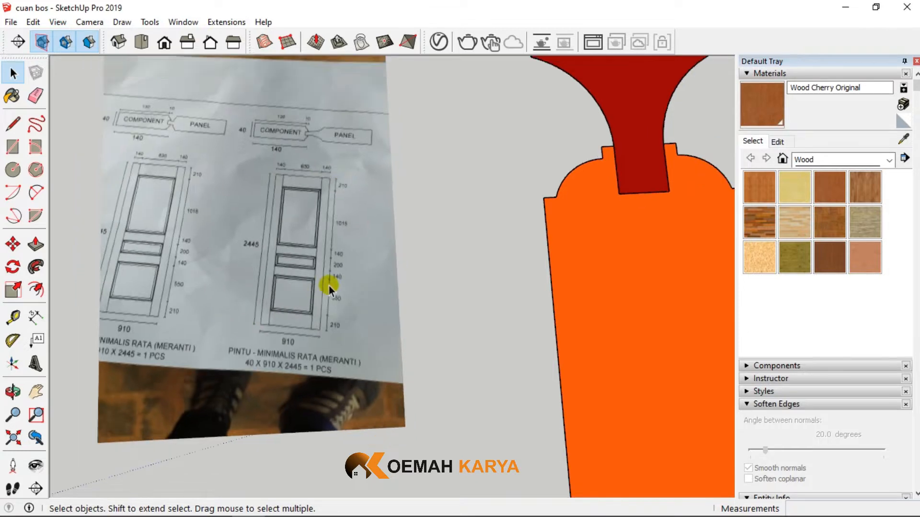
scroll(284, 298, up, 6)
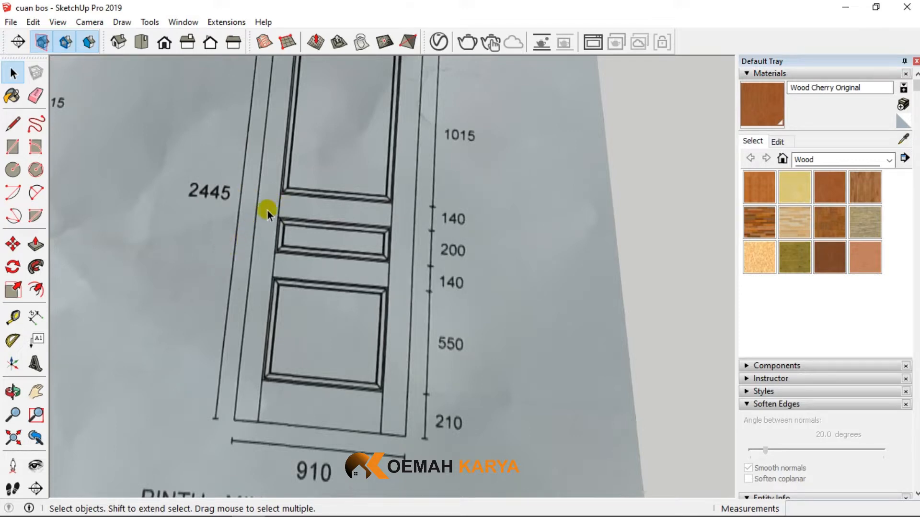
scroll(275, 210, up, 2)
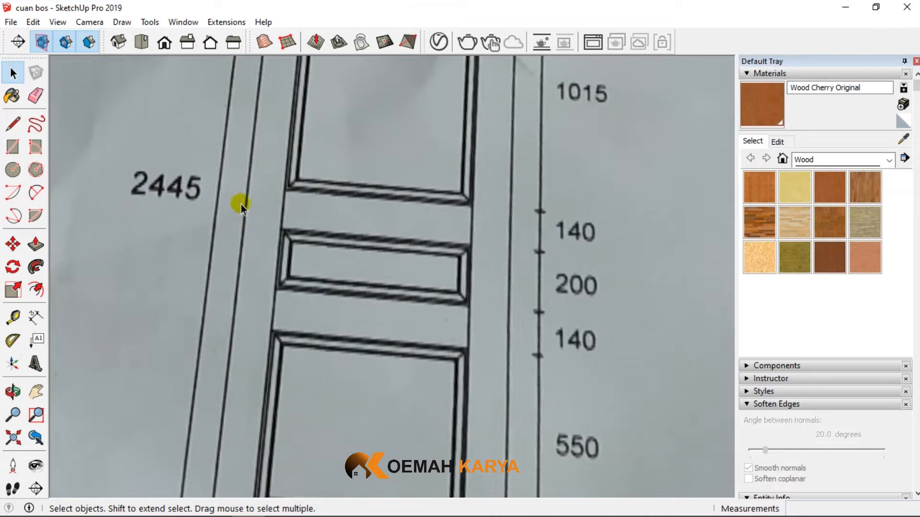
scroll(268, 221, down, 2)
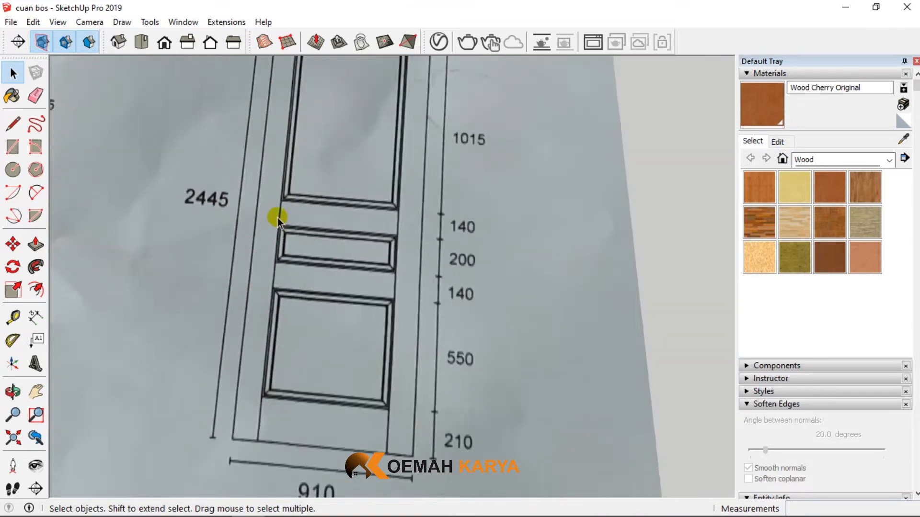
scroll(253, 263, down, 4)
scroll(192, 340, up, 2)
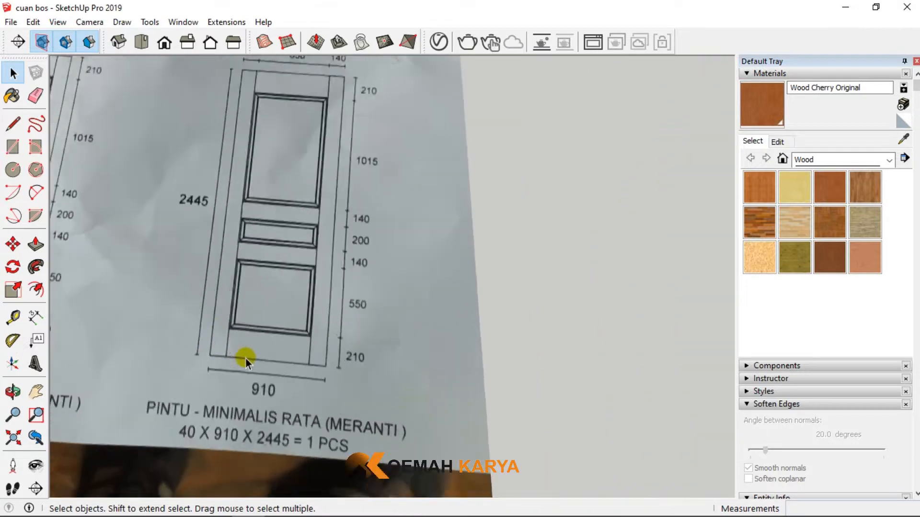
scroll(258, 339, up, 1)
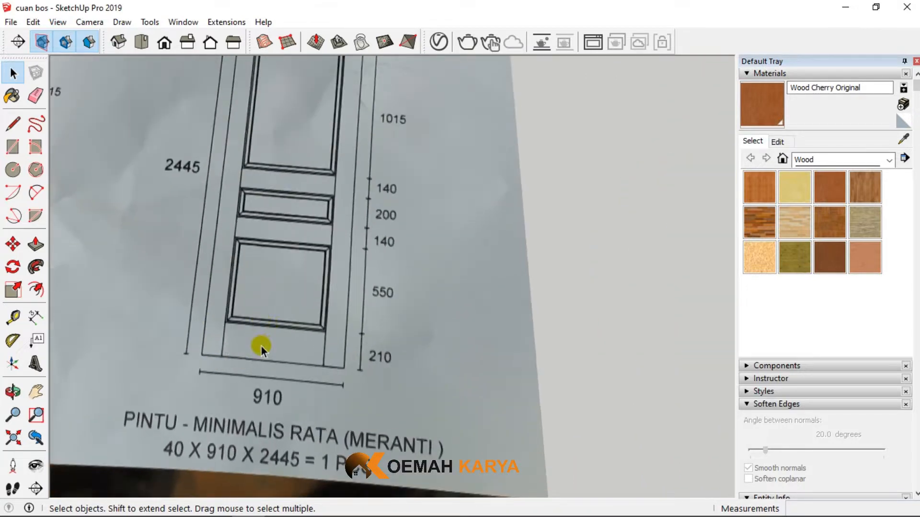
scroll(266, 343, down, 2)
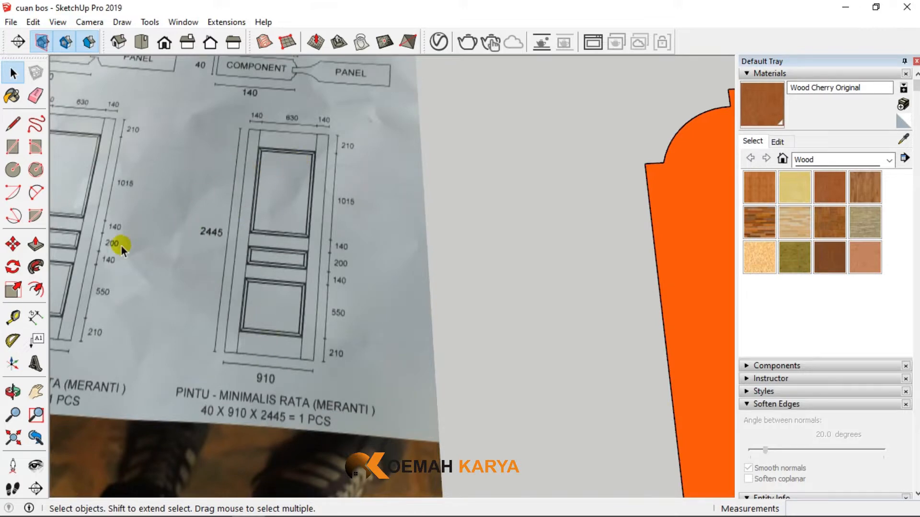
scroll(122, 247, down, 3)
scroll(122, 248, down, 5)
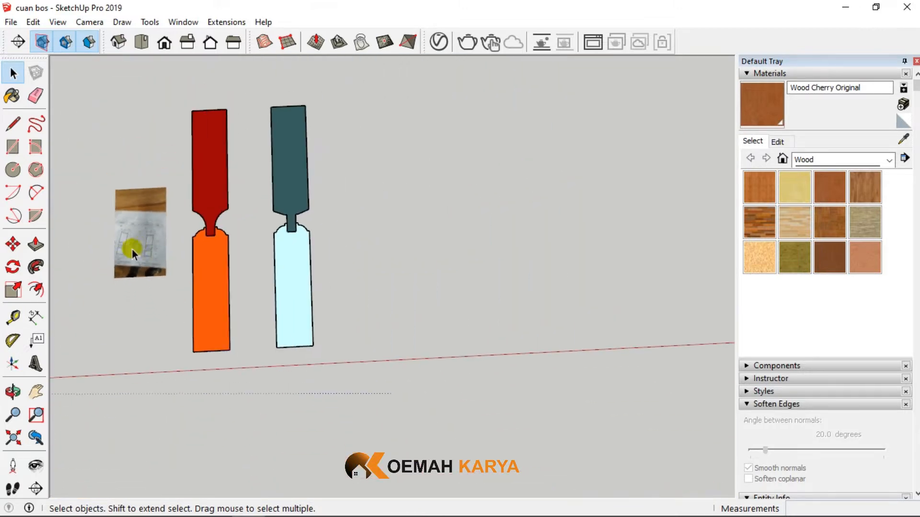
- Draw a 140 by 40 mm rectangle on the ground beside the light-blue component profile
click(13, 149)
scroll(401, 336, up, 2)
click(384, 317)
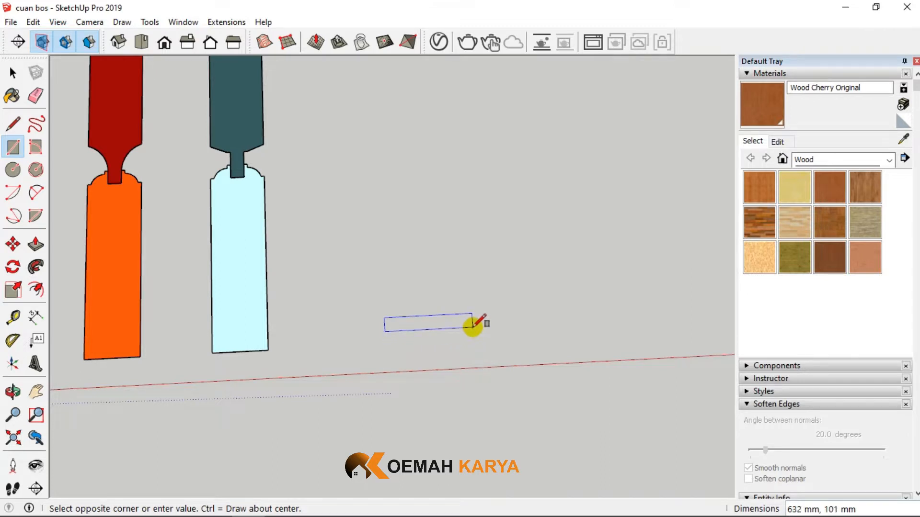
scroll(473, 325, up, 2)
click(464, 326)
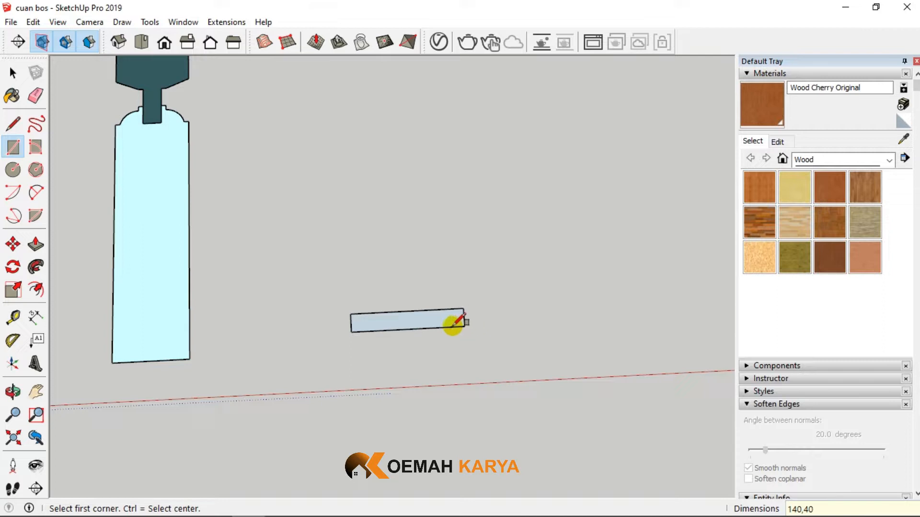
- Draw a lengthwise centre line across the 140 by 40 mm rectangle, joining the midpoints of its two short edges
scroll(360, 312, up, 6)
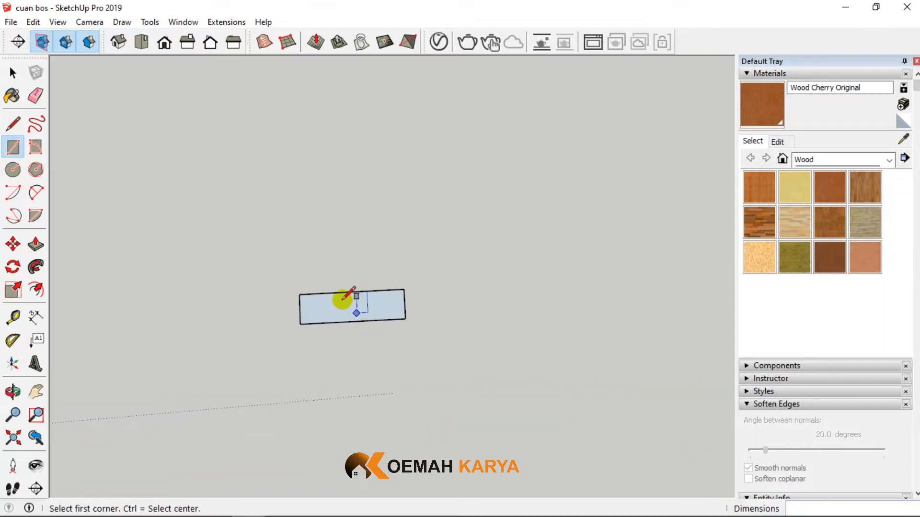
click(12, 72)
scroll(298, 259, up, 3)
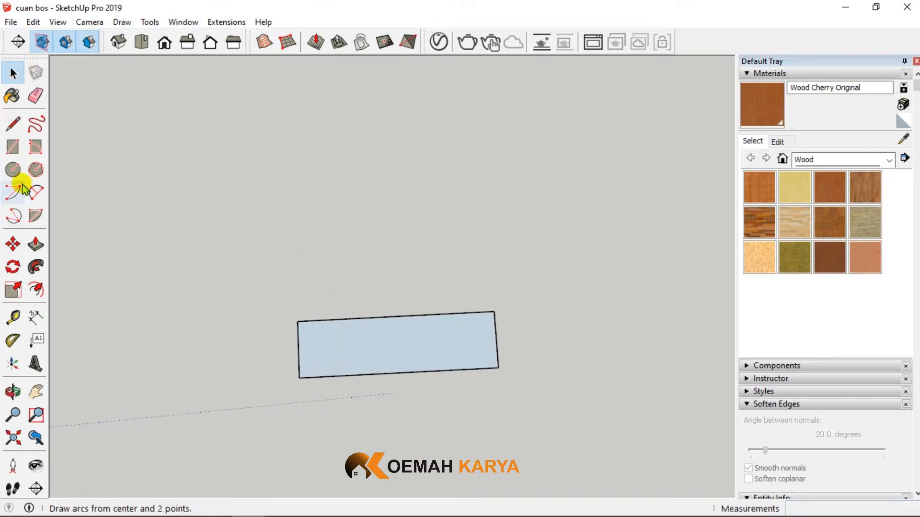
click(12, 126)
scroll(349, 334, up, 2)
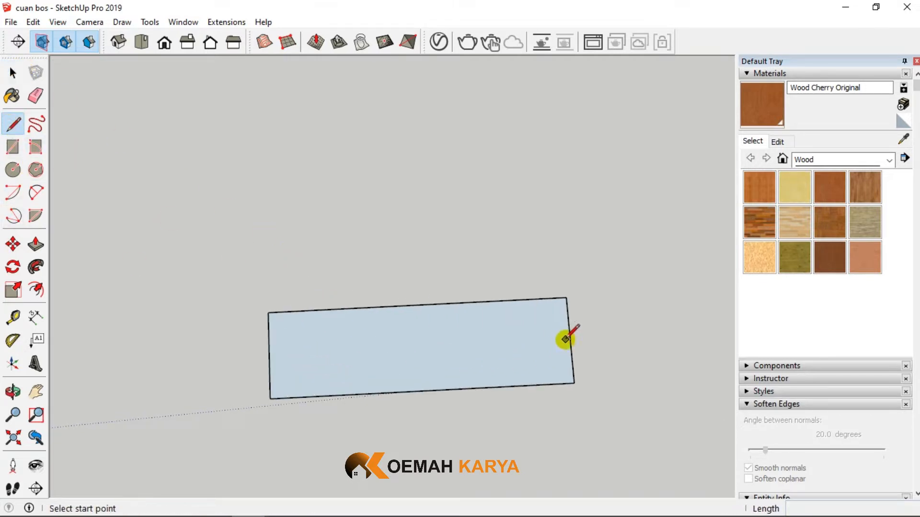
click(570, 340)
click(269, 355)
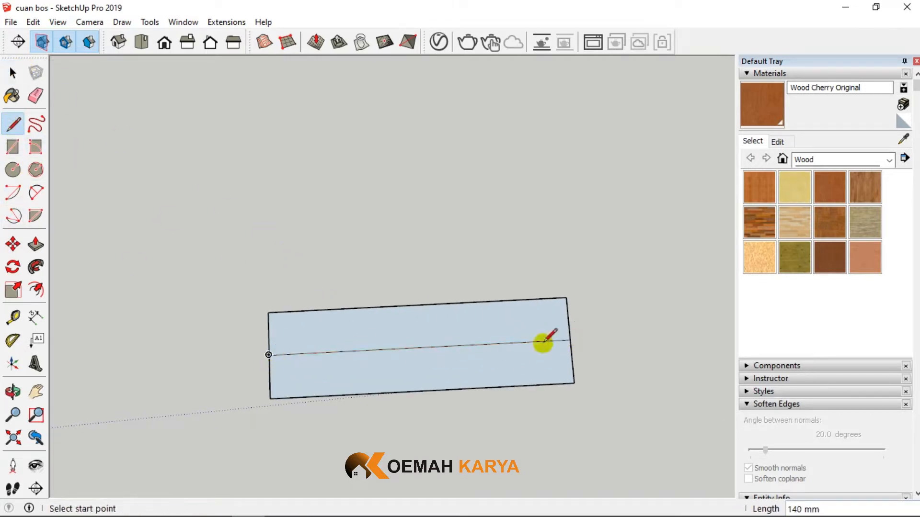
- Create a guide line parallel to the rectangle's centre line, offset 5 mm toward the far long edge
scroll(544, 339, up, 2)
click(12, 318)
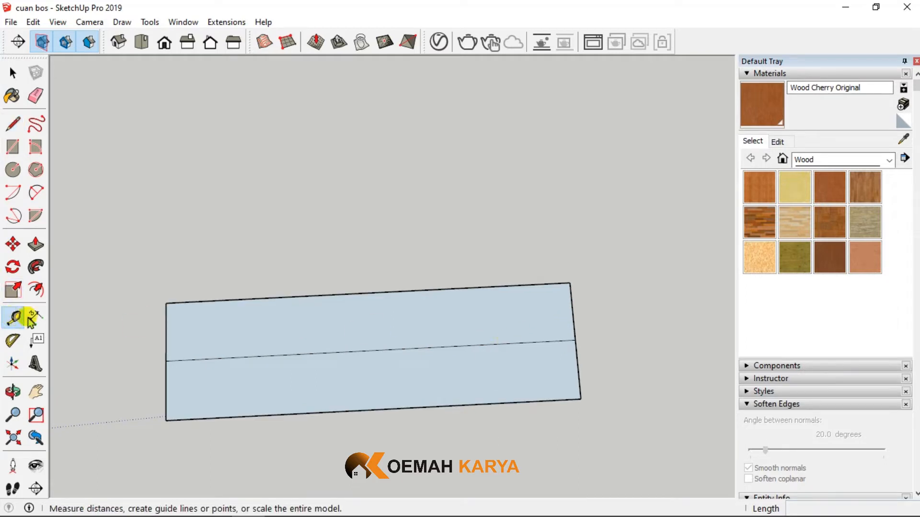
click(381, 350)
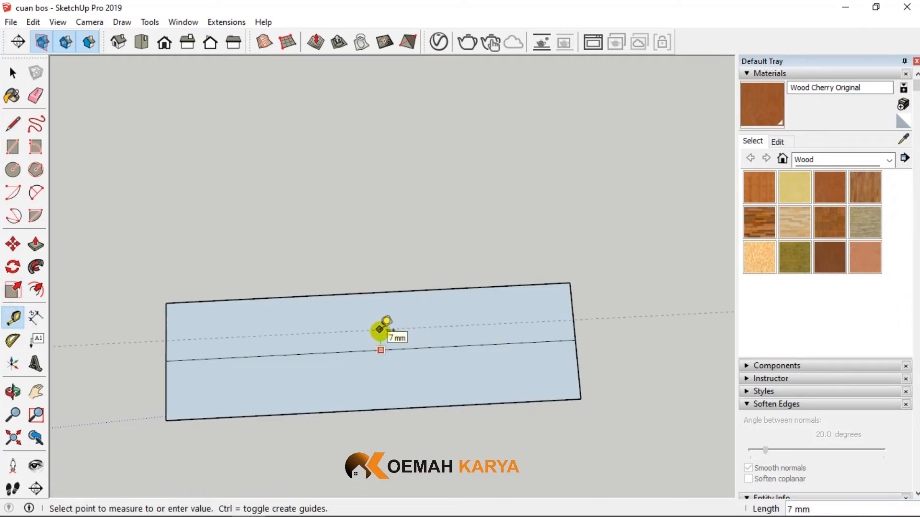
key(Return)
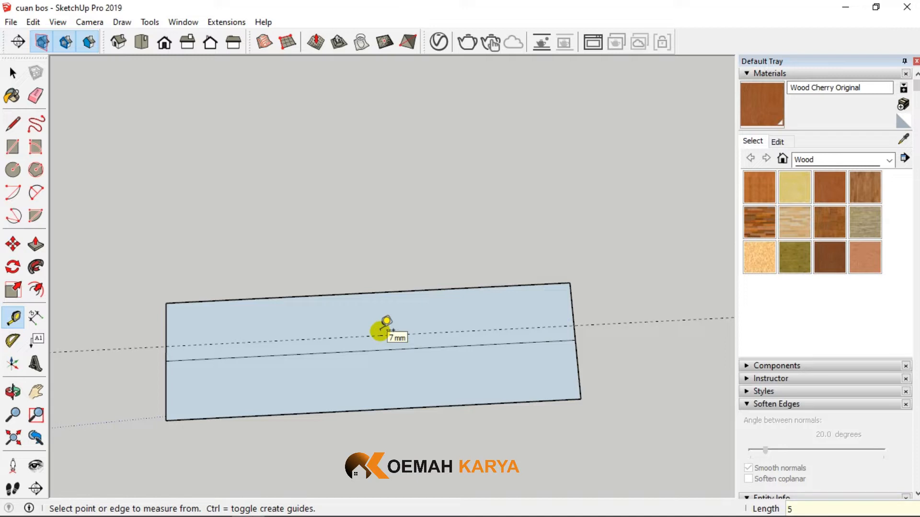
- Add a guide 5 mm from the centre line toward the near long edge and another 10 mm inside the far-end short edge
click(419, 348)
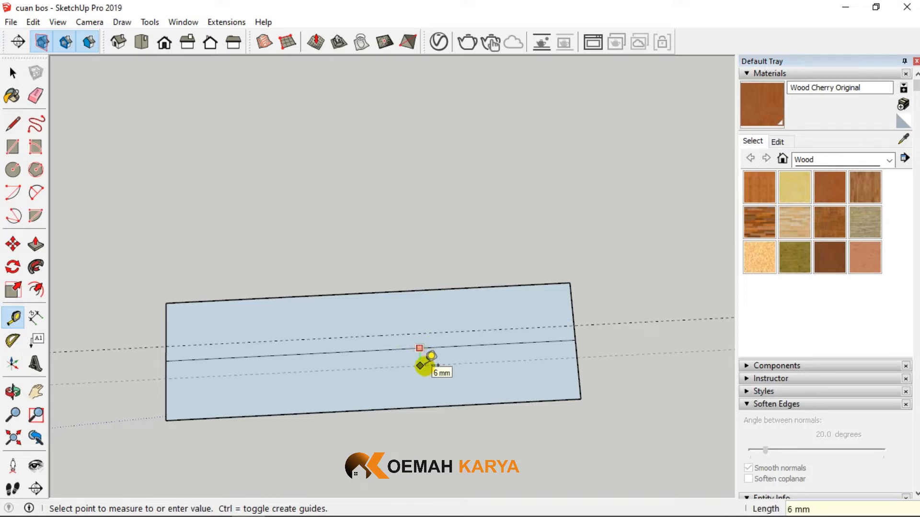
click(414, 362)
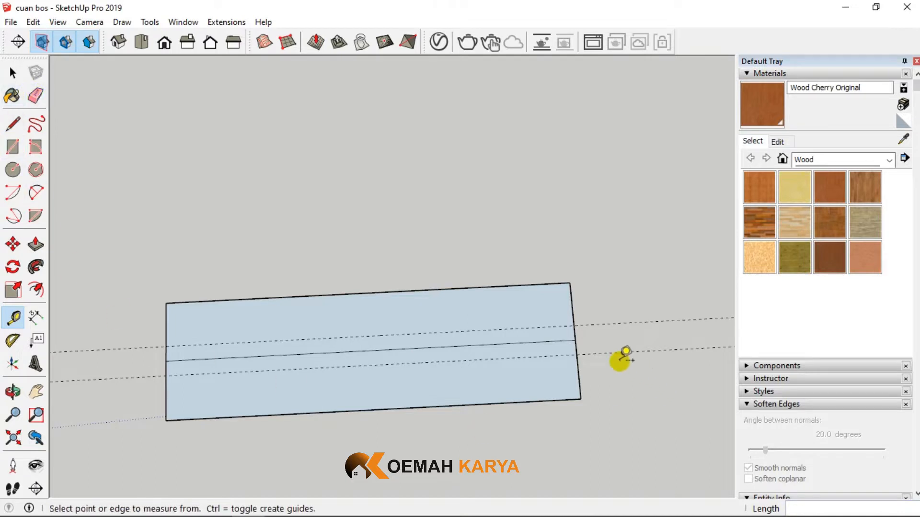
scroll(580, 327, up, 5)
click(582, 313)
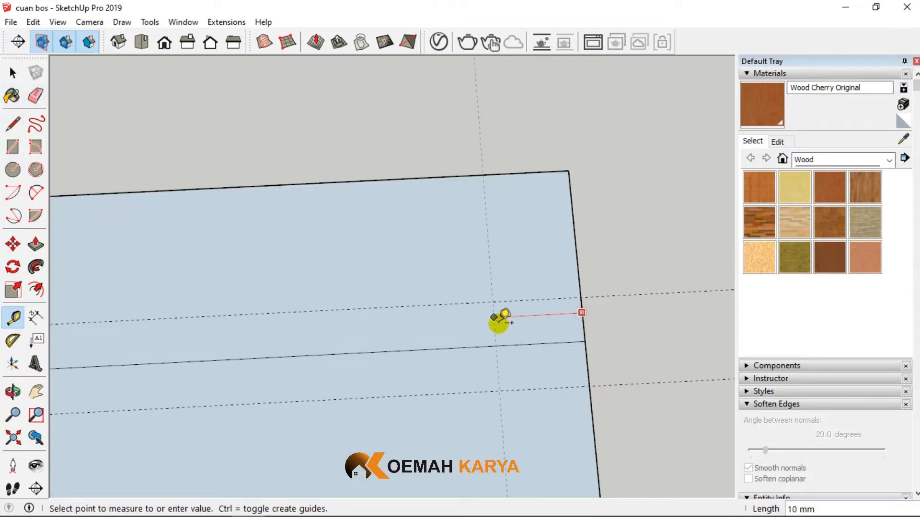
click(493, 316)
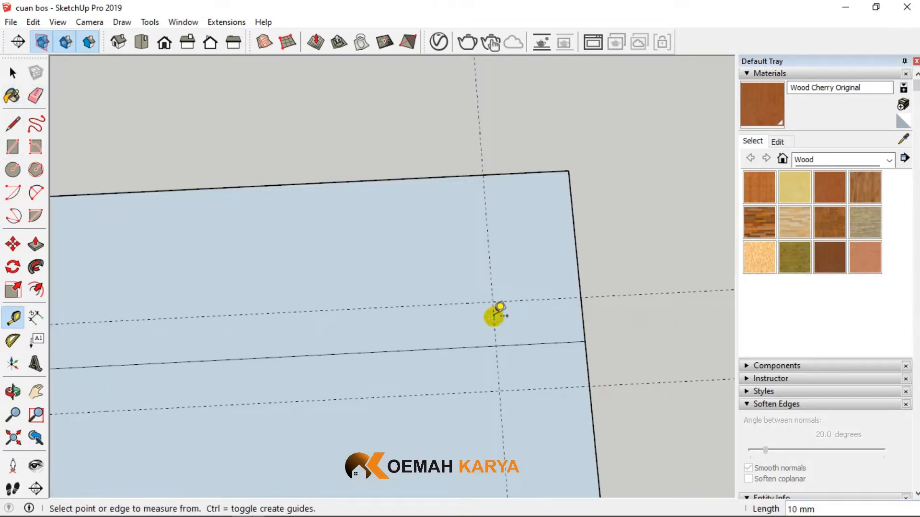
- Outline a 10 by 10 mm groove along the guides at the short edge, and erase the lines inside and across its mouth
click(13, 124)
click(581, 298)
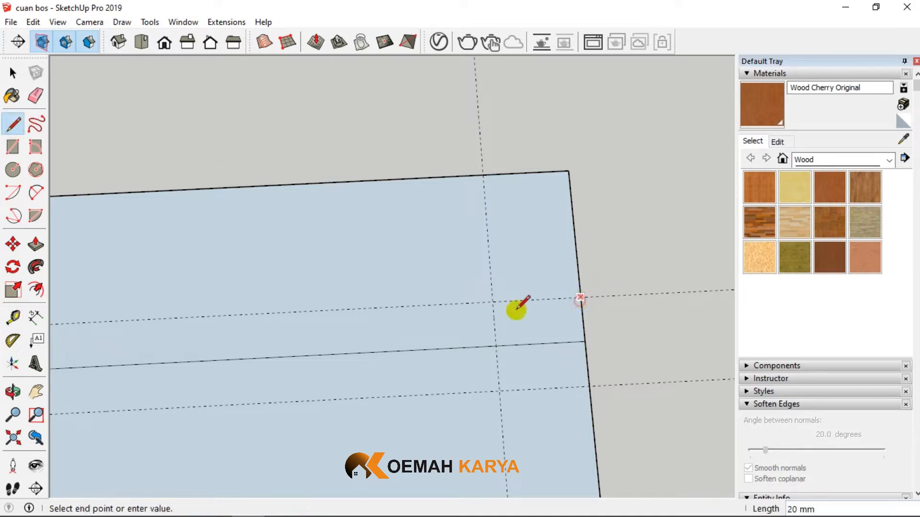
double_click(492, 302)
click(492, 302)
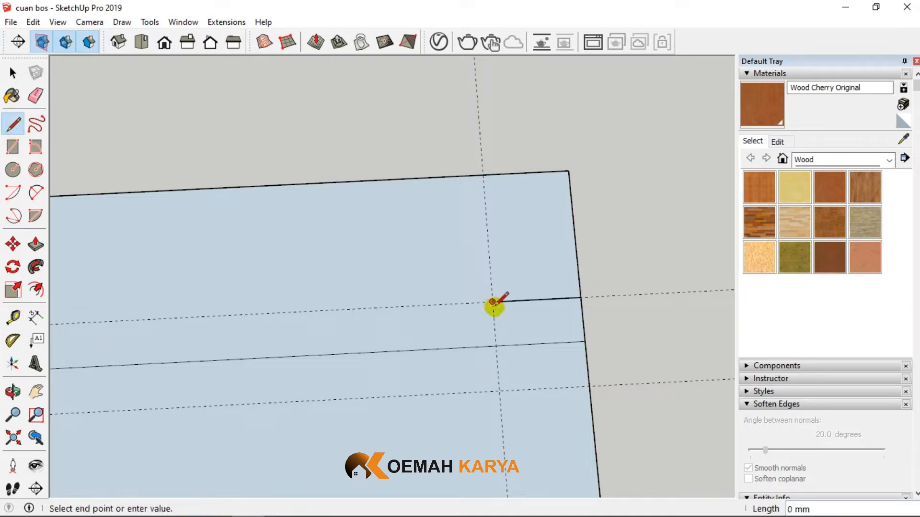
double_click(499, 391)
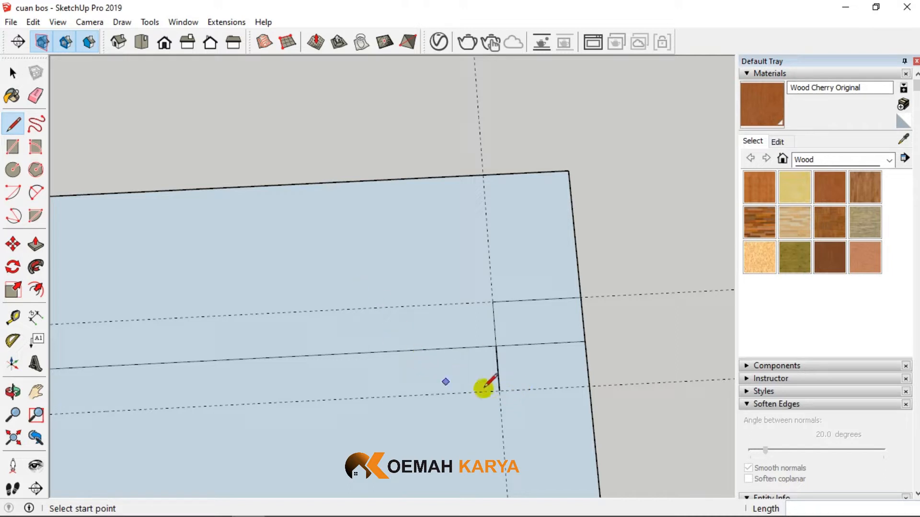
click(499, 391)
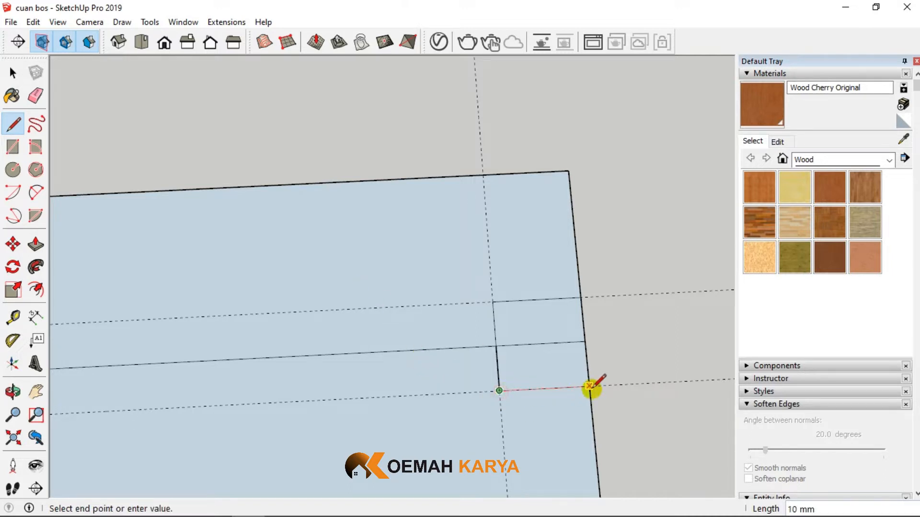
click(591, 387)
click(36, 95)
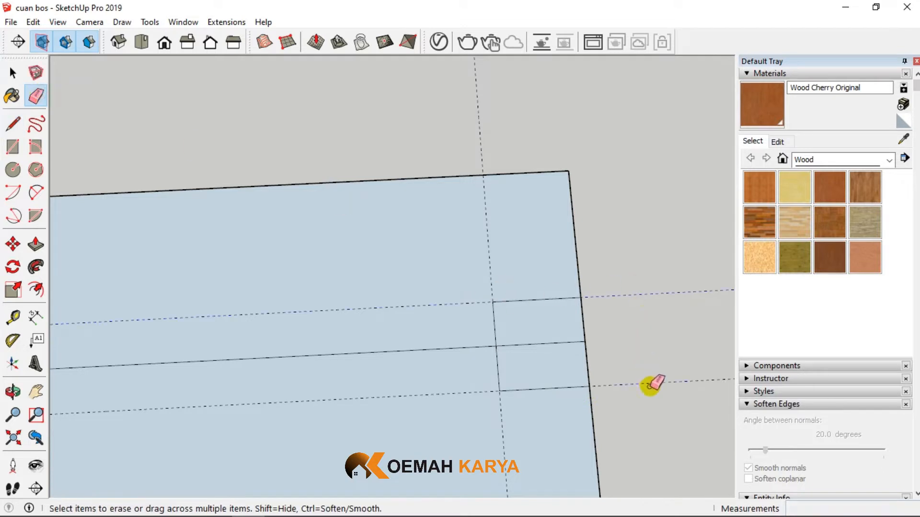
drag(577, 337, 585, 341)
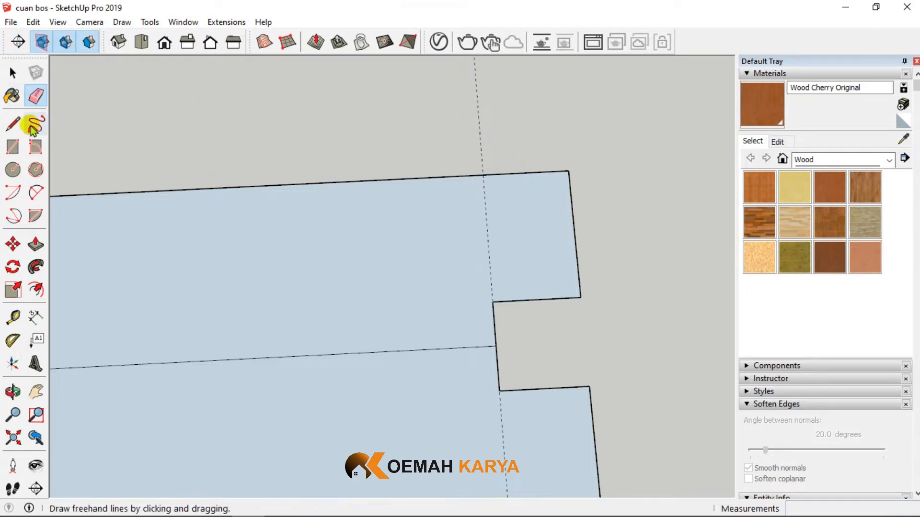
- On the groove's far lip, draw 2 mm lines inward from the long edge at the guide and from the short edge 2 mm above the groove corner
click(12, 123)
scroll(530, 220, down, 3)
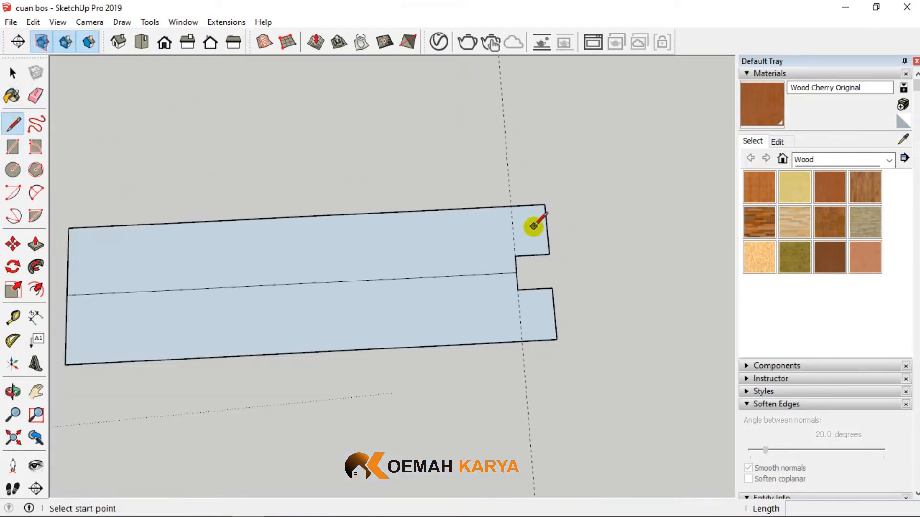
scroll(533, 225, down, 6)
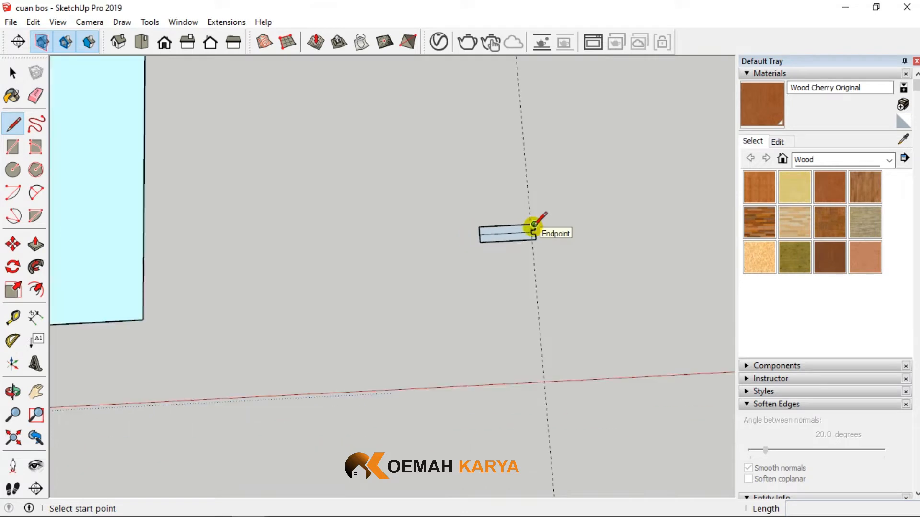
scroll(532, 223, up, 8)
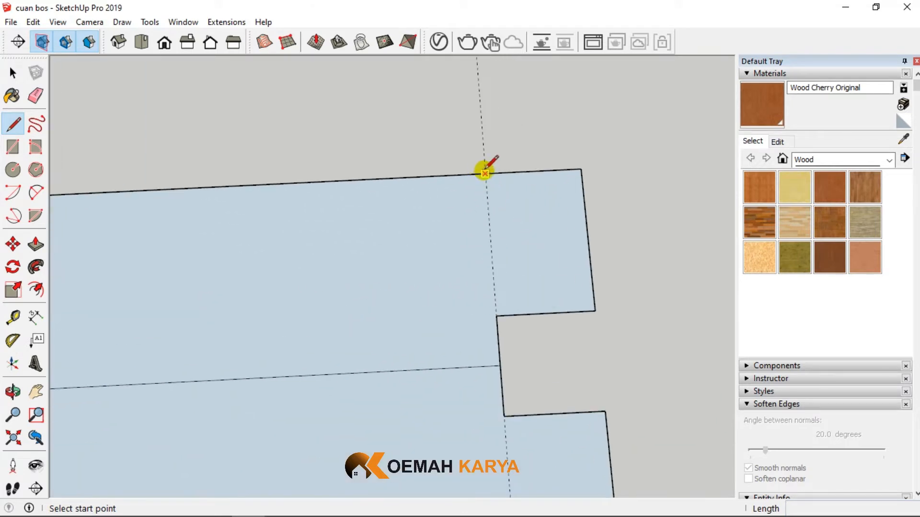
click(485, 173)
click(486, 192)
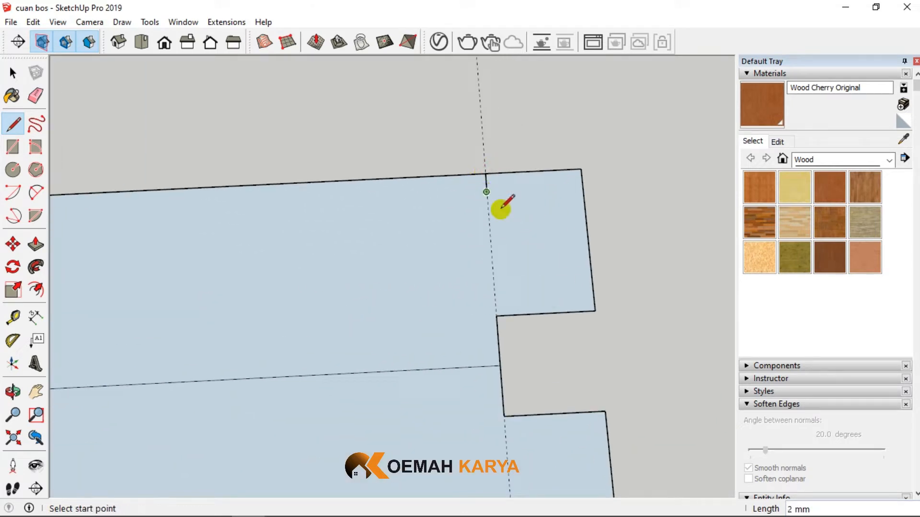
click(594, 310)
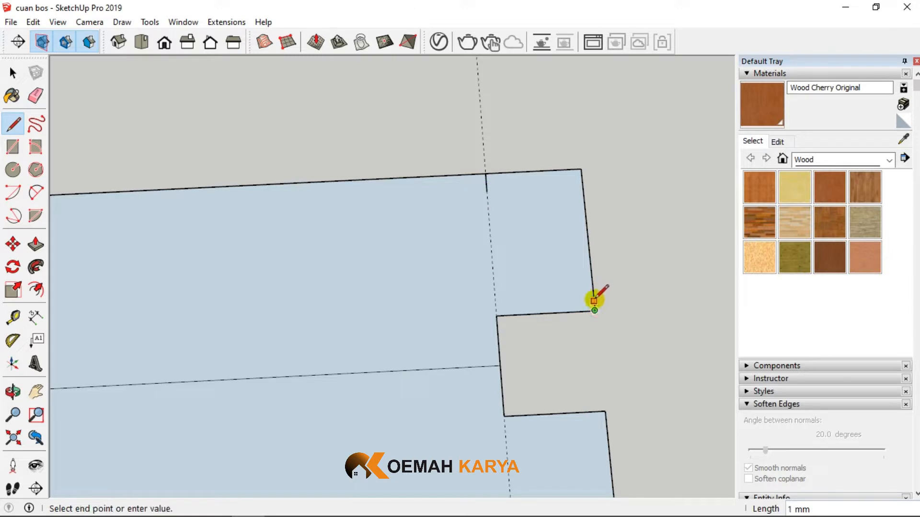
click(593, 291)
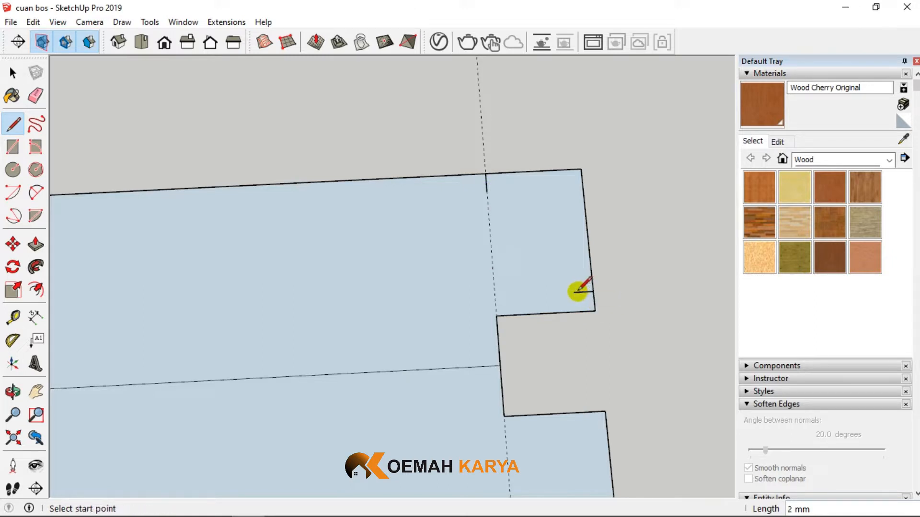
- Draw a rectangle between the ends of the 2 mm lines and a 2-point arc across its diagonal, bulging outward about 2 mm
click(12, 147)
click(487, 192)
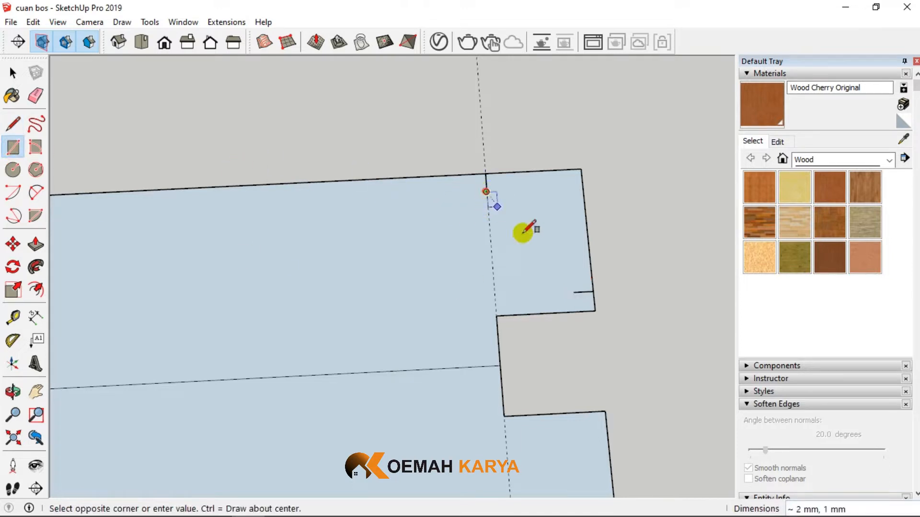
click(574, 292)
scroll(570, 295, up, 3)
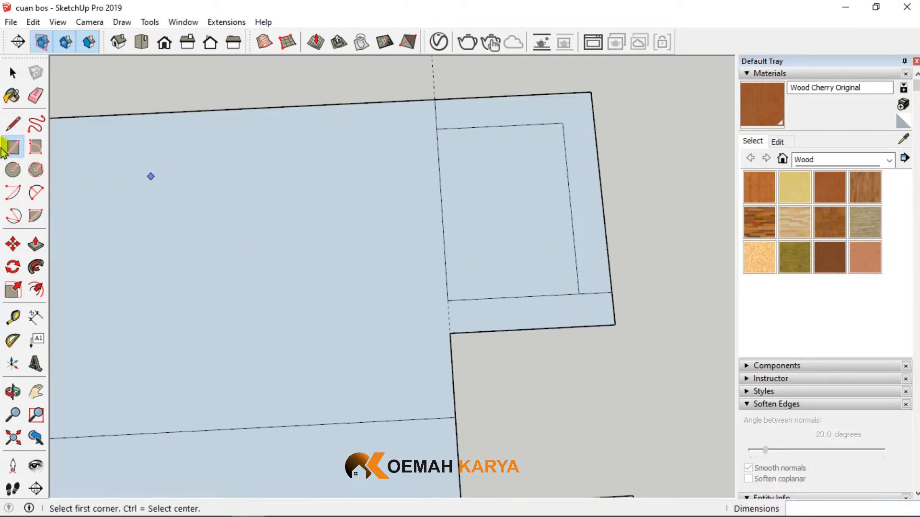
click(36, 192)
click(437, 129)
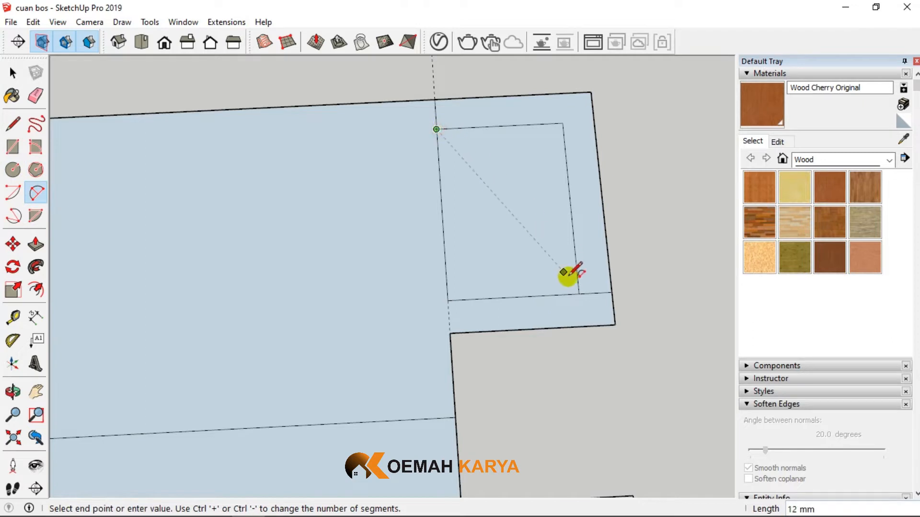
click(579, 294)
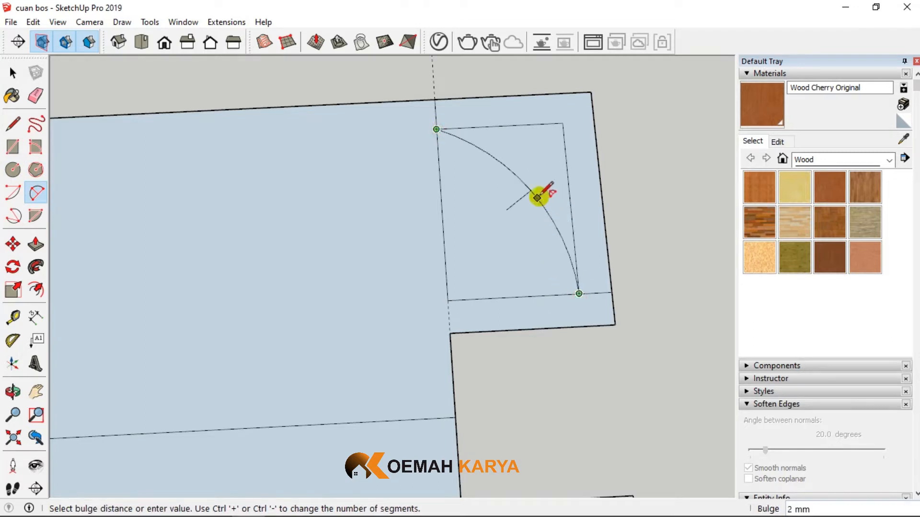
click(533, 193)
- Erase the construction rectangle, the waste corner outside the arc and the leftover inner lines to leave a rounded moulding
click(35, 95)
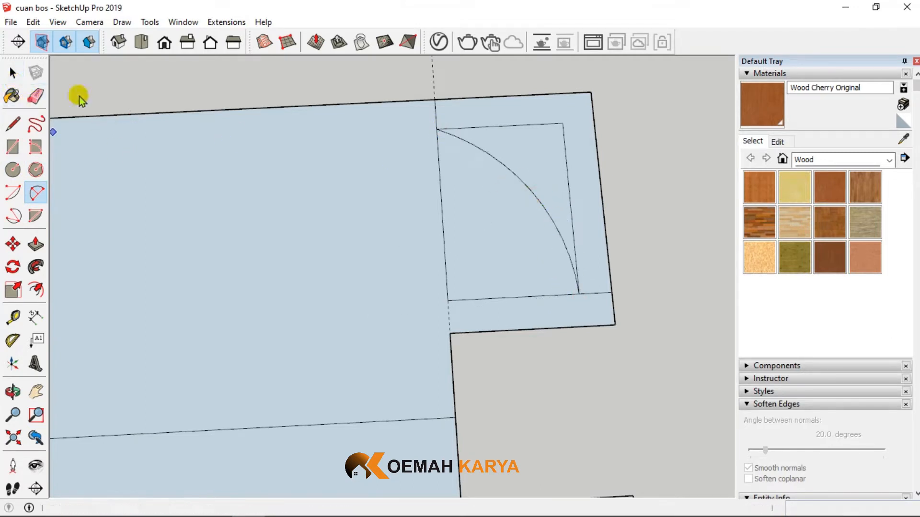
drag(558, 131, 569, 133)
drag(558, 129, 543, 120)
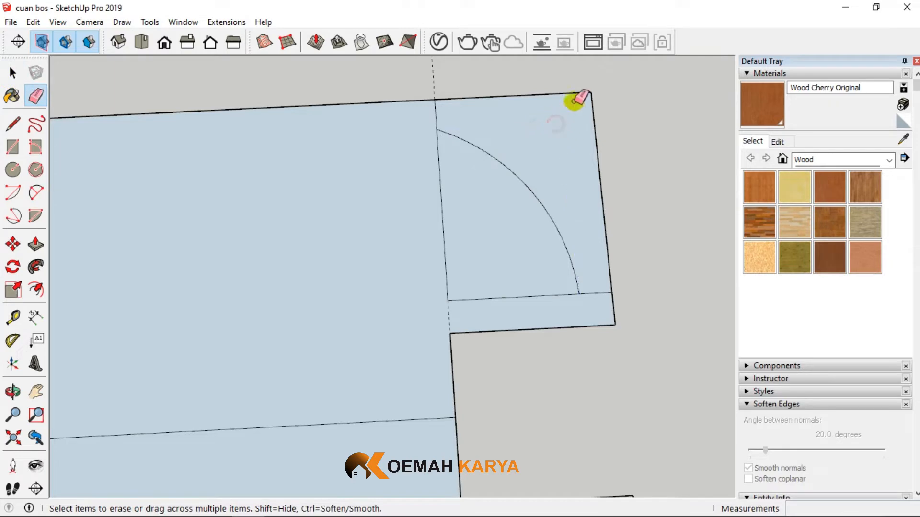
drag(574, 91, 594, 104)
scroll(494, 139, down, 3)
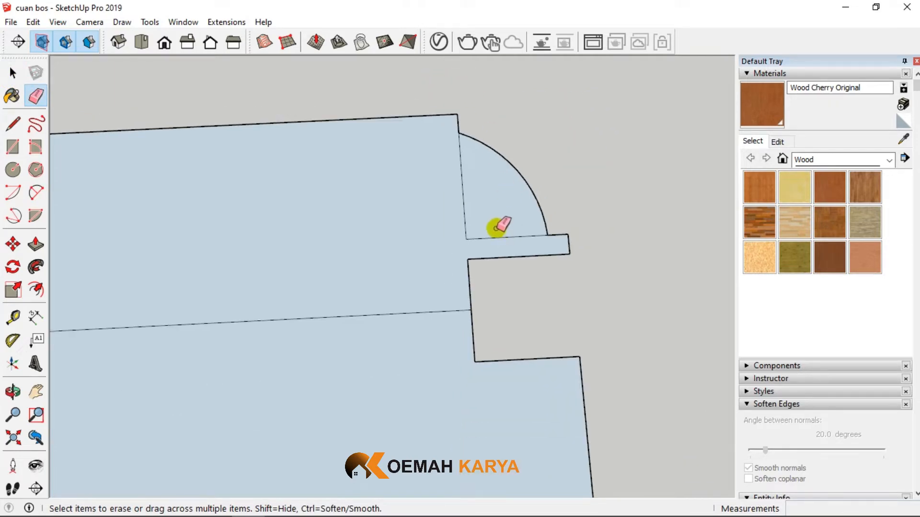
mouse_move(497, 226)
mouse_down()
mouse_move(468, 230)
mouse_move(459, 211)
mouse_up()
- Copy the moulding's stepped and curved edges about 47 mm away onto the empty ground beside the near long edge
click(11, 73)
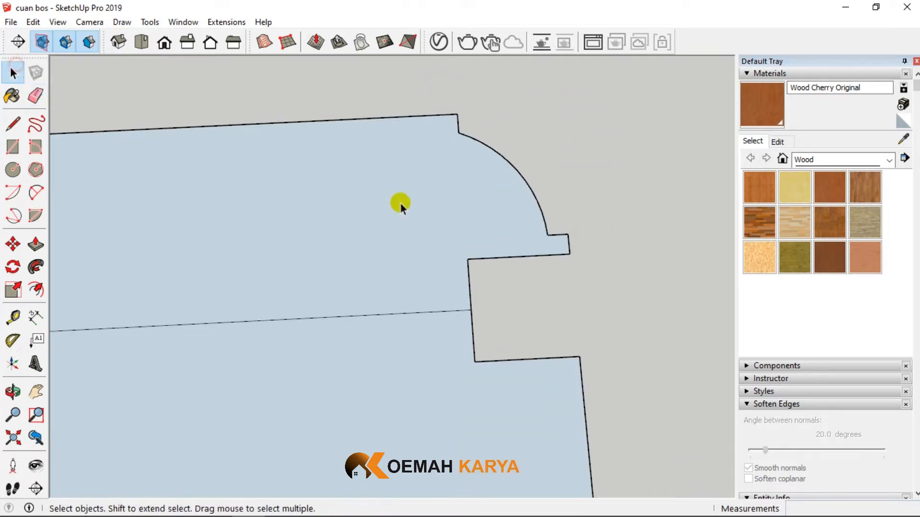
scroll(400, 203, down, 3)
drag(398, 130, 597, 269)
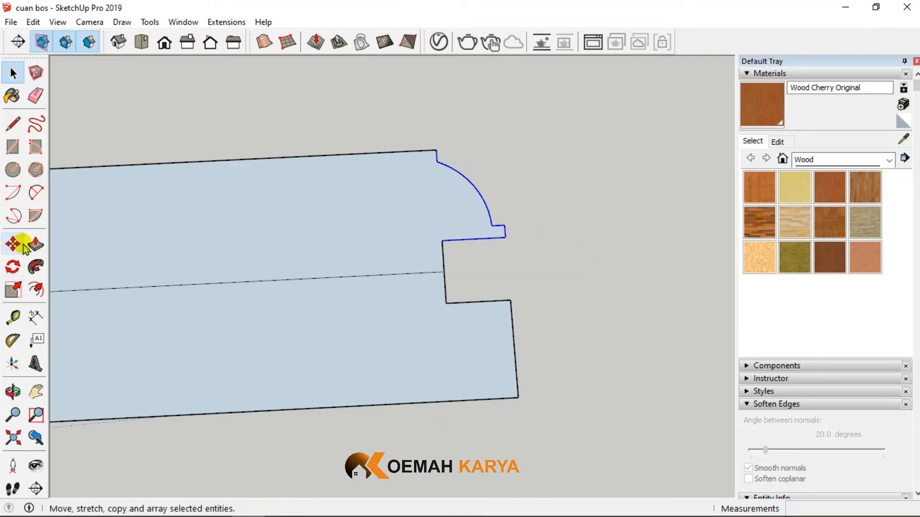
click(13, 245)
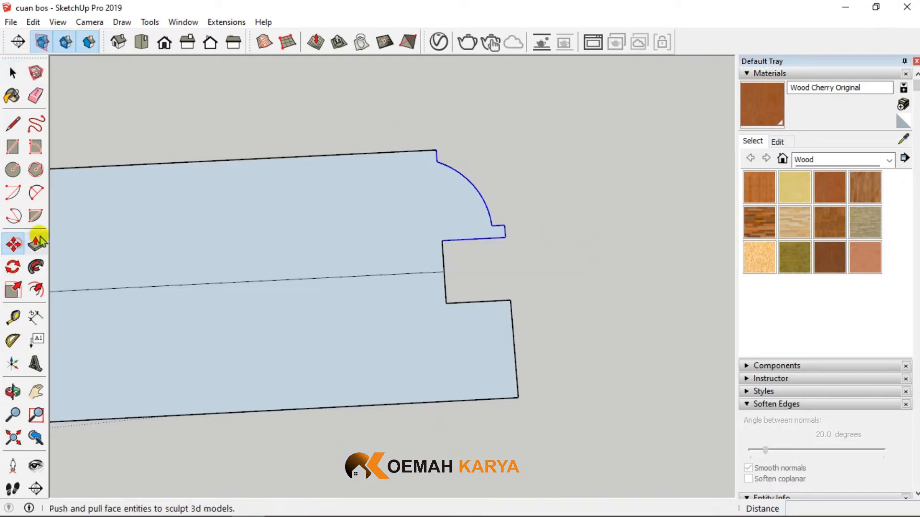
click(444, 242)
key(ctrl)
scroll(431, 199, down, 3)
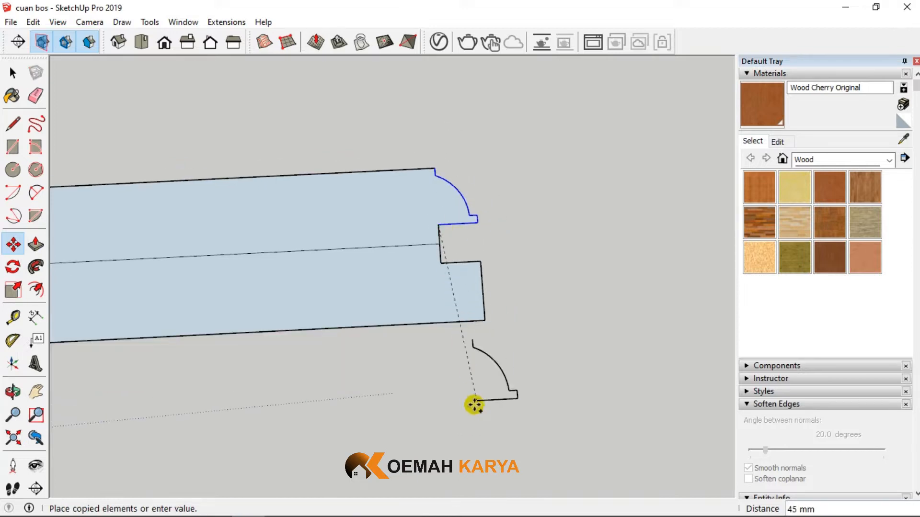
click(453, 416)
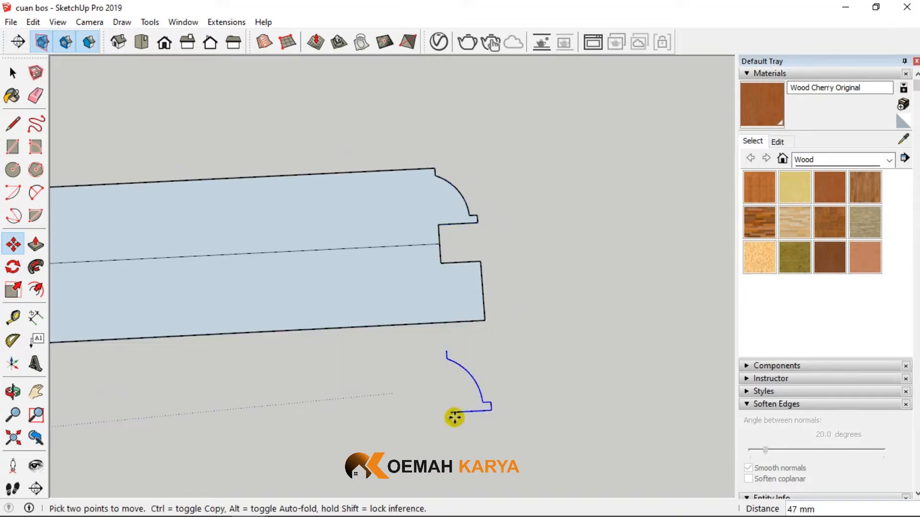
- Flip the copied moulding edges lengthwise and move them by their end point onto the outer corner of the groove's near lip
scroll(454, 418, up, 2)
right_click(458, 409)
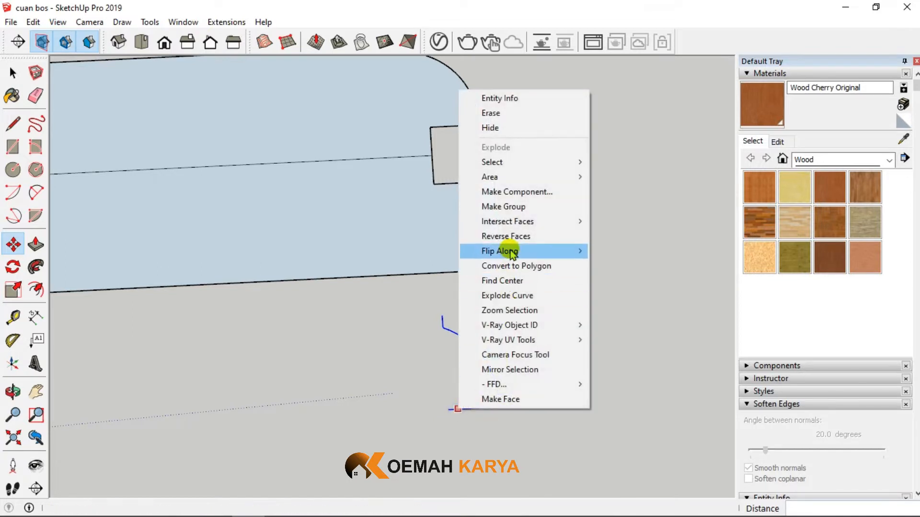
mouse_move(500, 251)
click(618, 252)
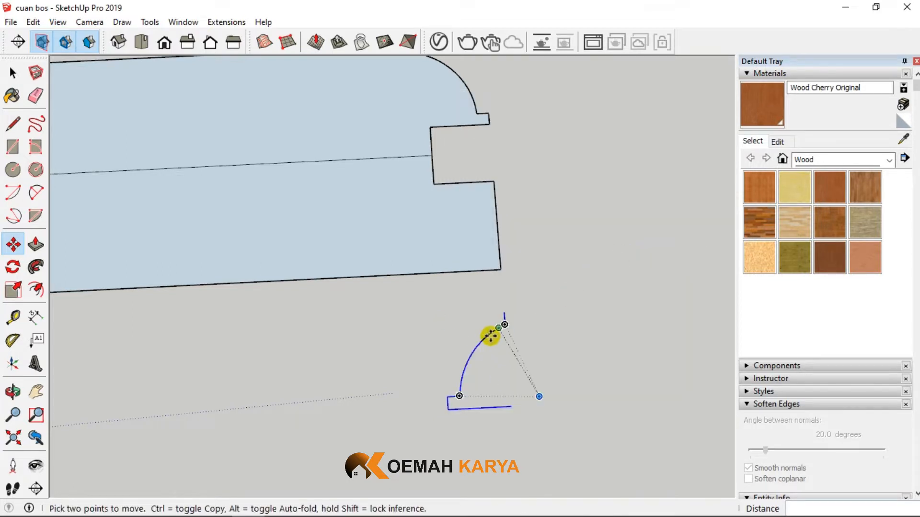
click(505, 313)
click(495, 194)
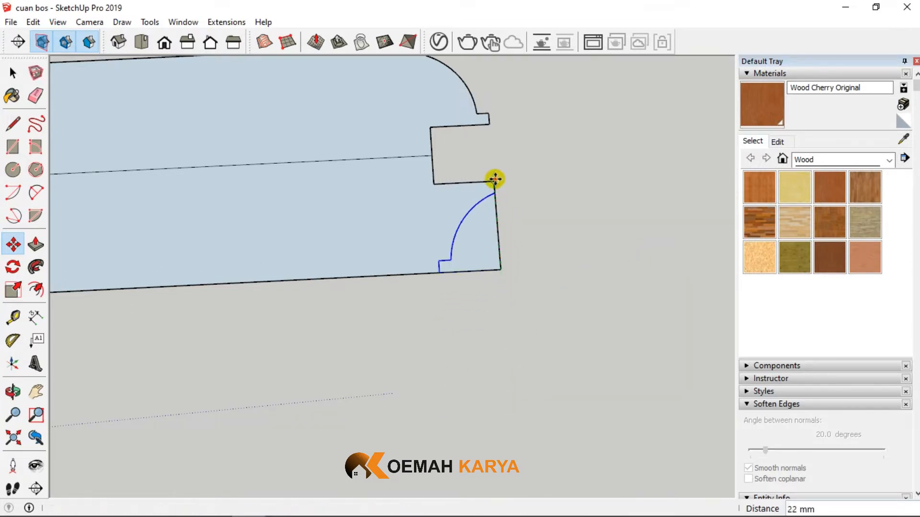
- Erase the waste outside the curve on the near lip and the lengthwise centre line, leaving one clean profile face
click(36, 98)
mouse_move(493, 267)
mouse_down()
mouse_move(505, 250)
mouse_move(355, 164)
mouse_up()
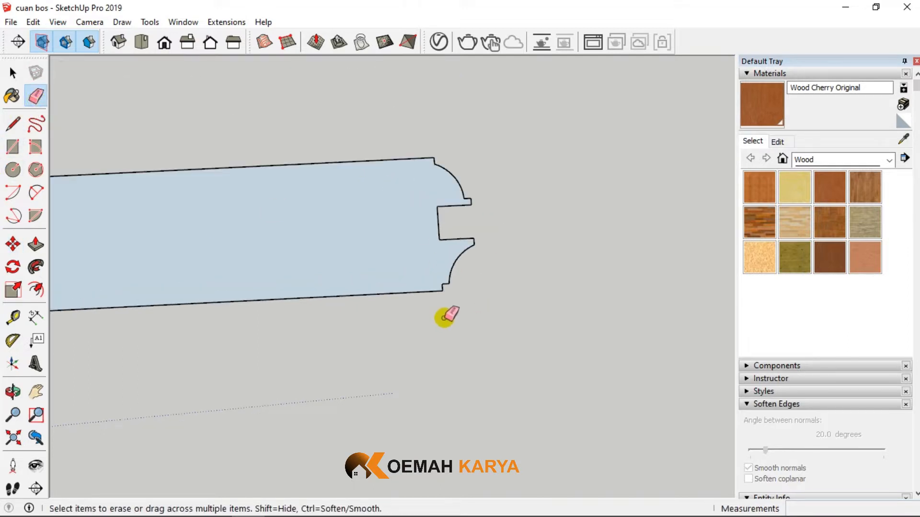
scroll(444, 318, down, 4)
middle_drag(459, 310, 427, 294)
scroll(425, 293, up, 3)
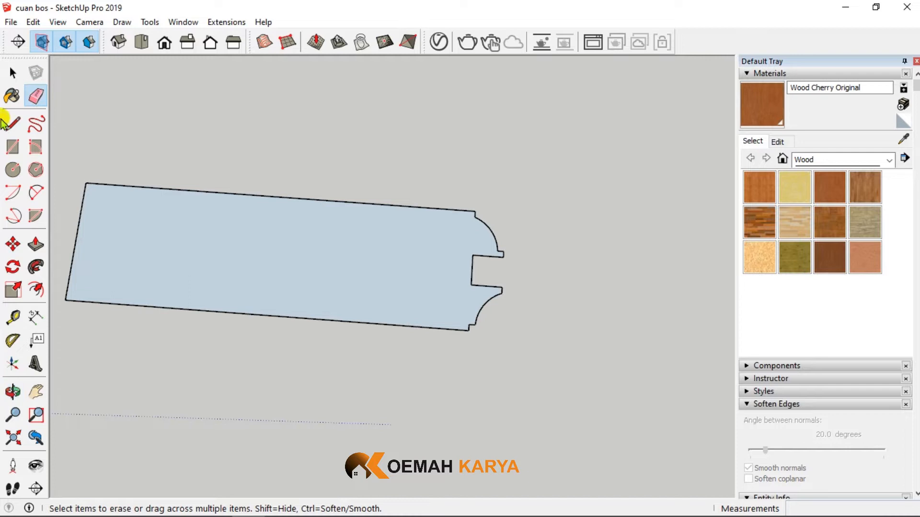
- Select the complete profile and place a copy of it beside the original, beyond its moulded end
click(11, 73)
scroll(508, 238, down, 2)
middle_drag(350, 306, 409, 276)
mouse_move(174, 189)
mouse_down()
mouse_move(422, 317)
mouse_move(577, 366)
mouse_up()
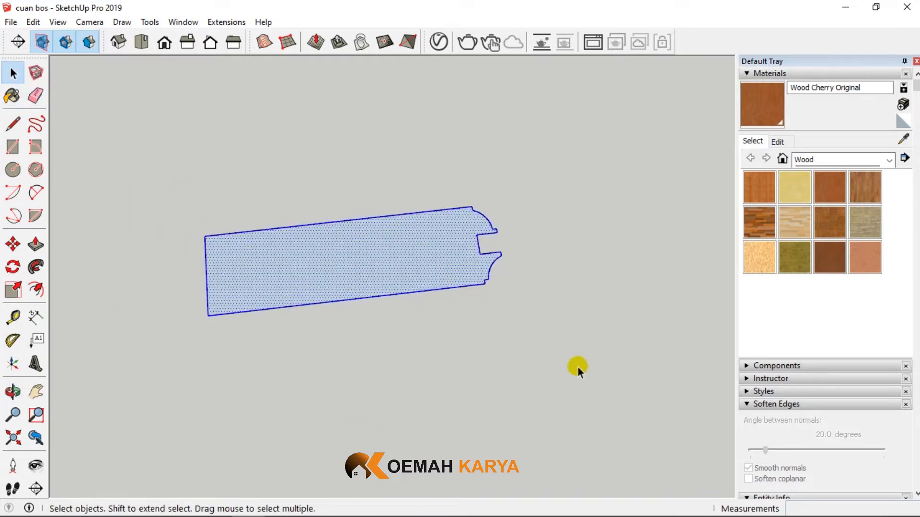
click(13, 245)
key(ctrl)
click(203, 233)
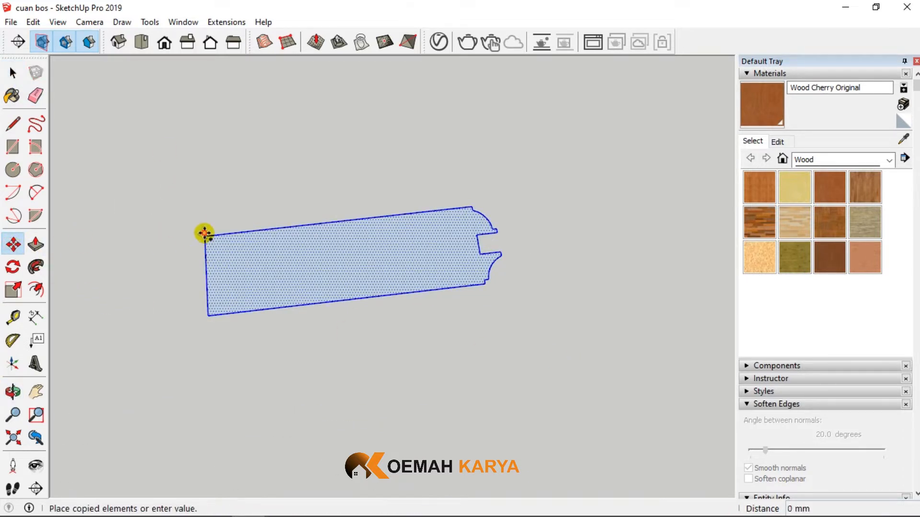
scroll(268, 273, down, 2)
click(452, 224)
scroll(450, 232, up, 2)
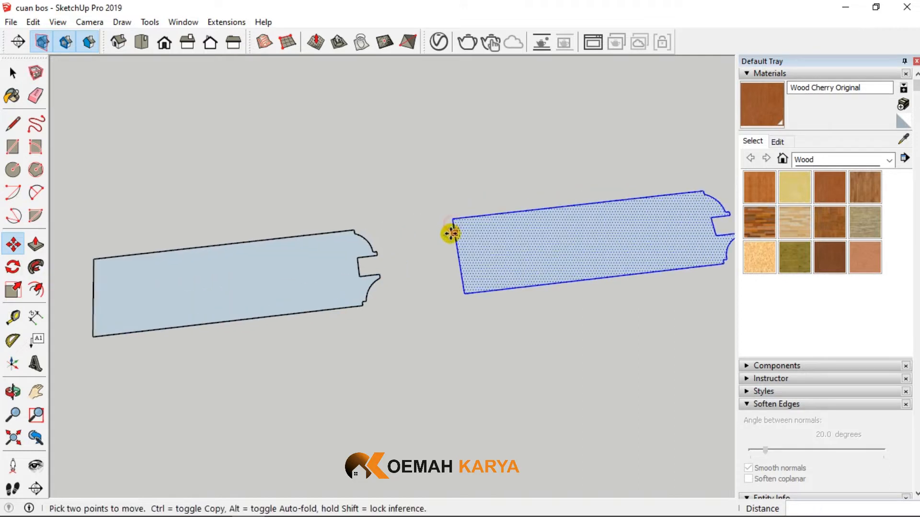
- Draw a 10 mm line outward from the tip of the groove's far lip, continuing the groove's edge beyond the original profile
click(13, 124)
scroll(355, 266, up, 2)
click(355, 266)
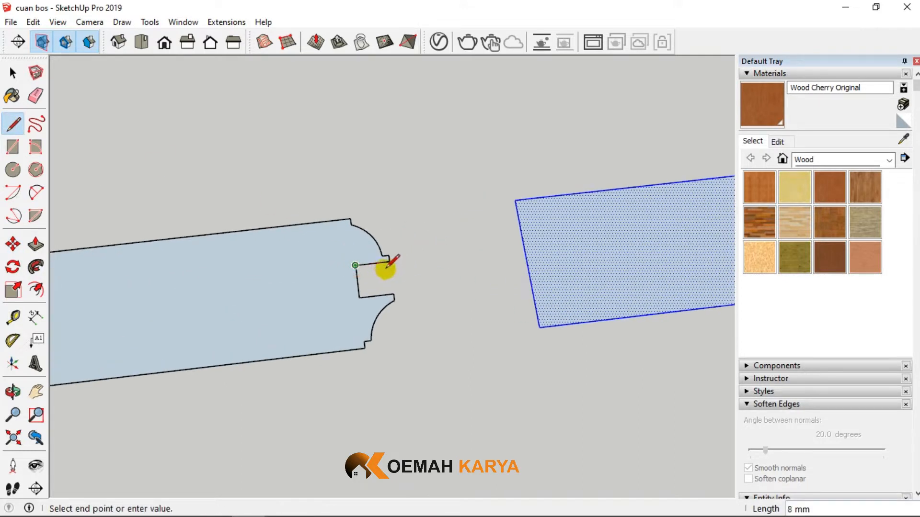
click(389, 261)
click(434, 258)
key(Escape)
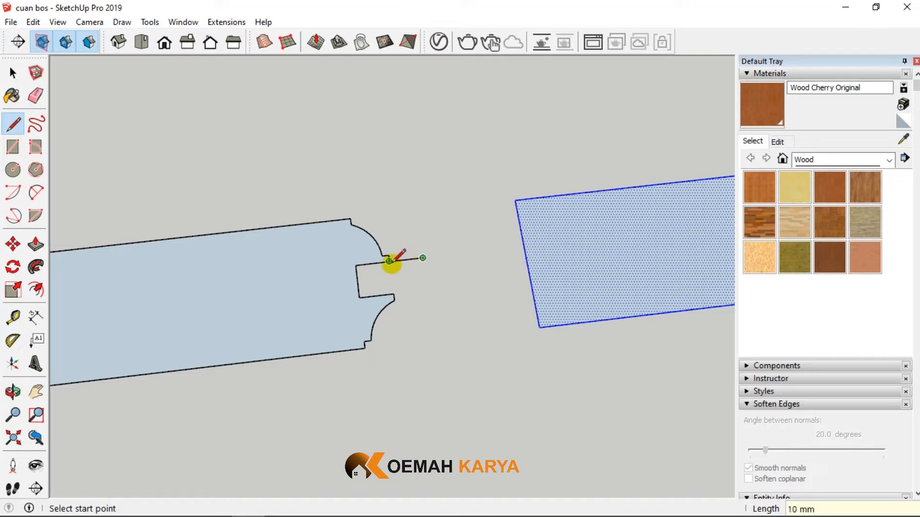
click(422, 258)
click(12, 73)
scroll(120, 246, down, 2)
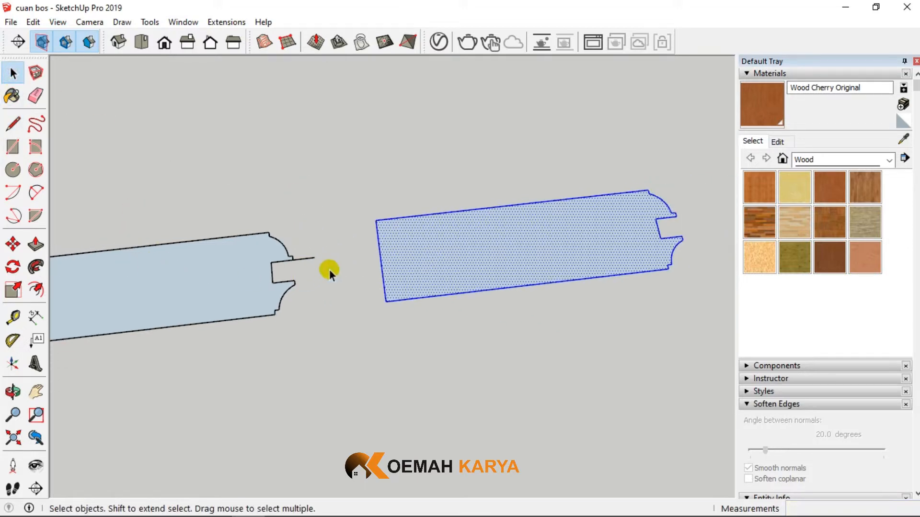
- Move the copied profile lengthwise until its plain end edge meets the free end of the line extending from the groove
click(12, 245)
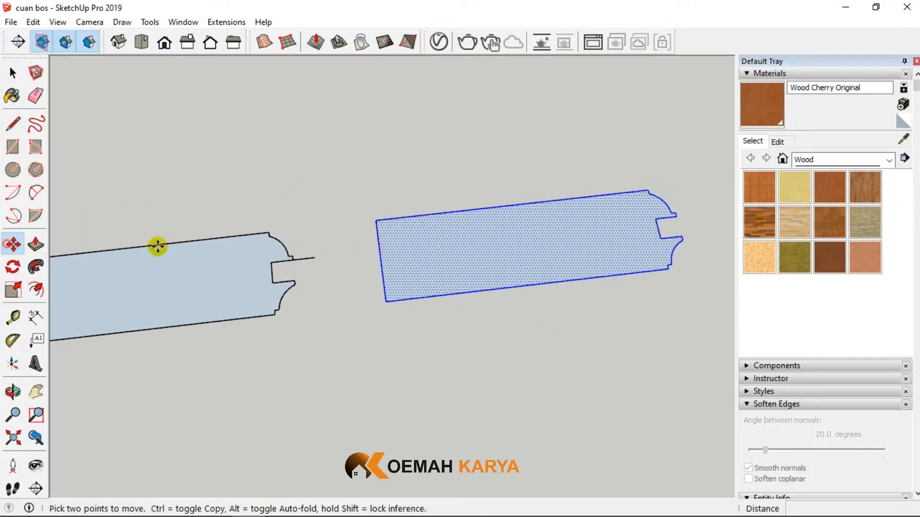
click(377, 250)
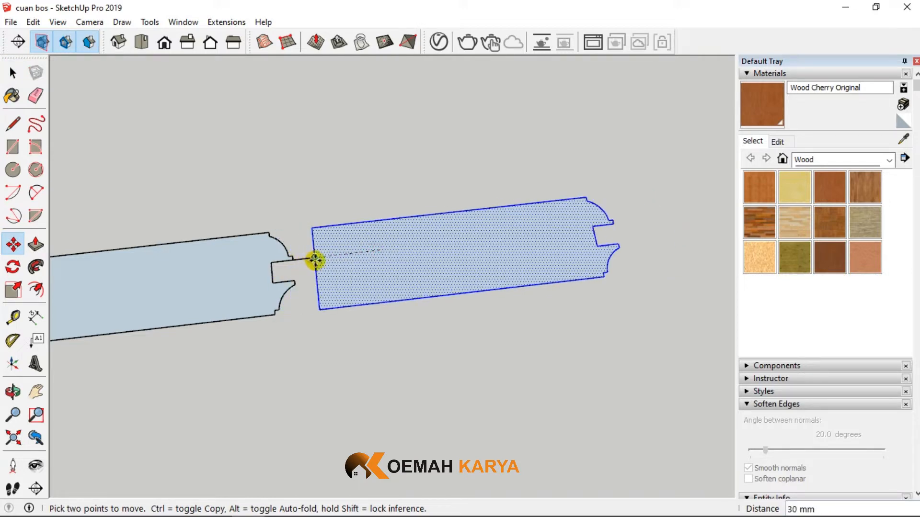
key(Escape)
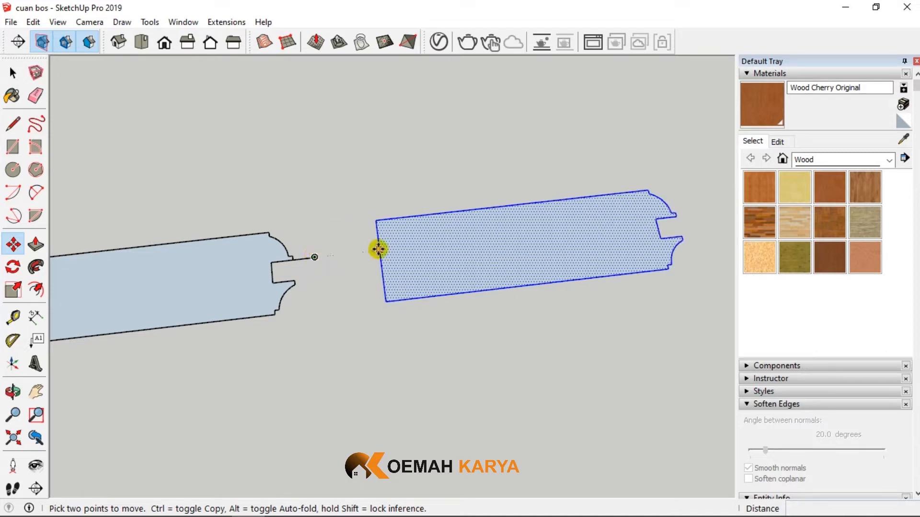
scroll(379, 249, up, 3)
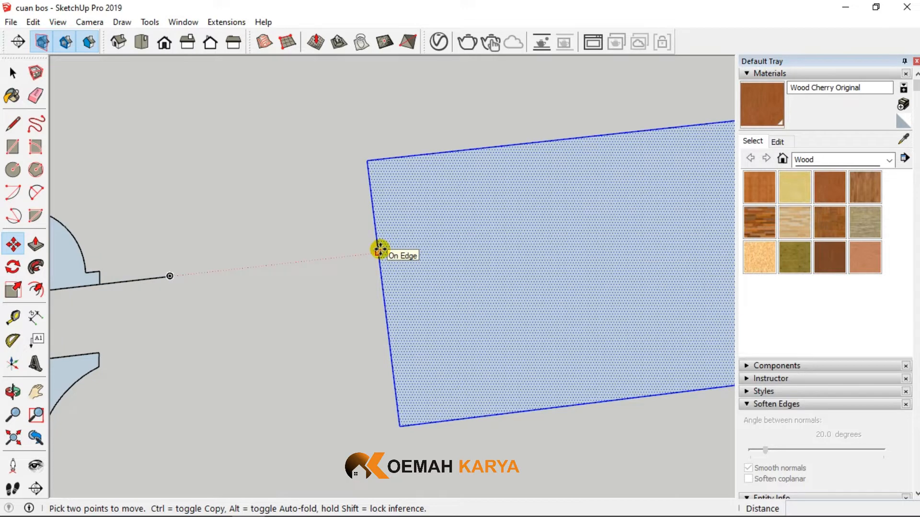
click(380, 249)
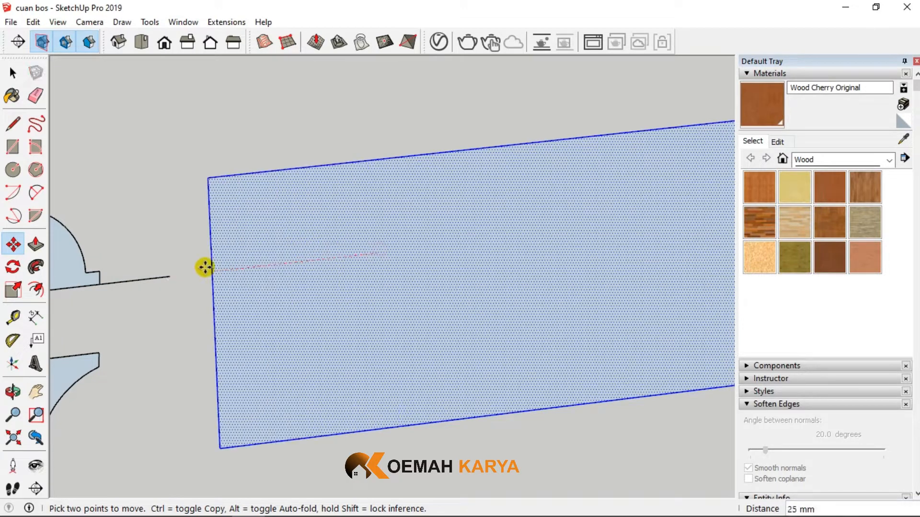
click(171, 274)
scroll(352, 259, down, 3)
- Draw a 20 mm line from the groove's near inner corner straight across to the copy's plain end, closing the tongue
middle_drag(352, 259, 289, 298)
scroll(289, 299, up, 3)
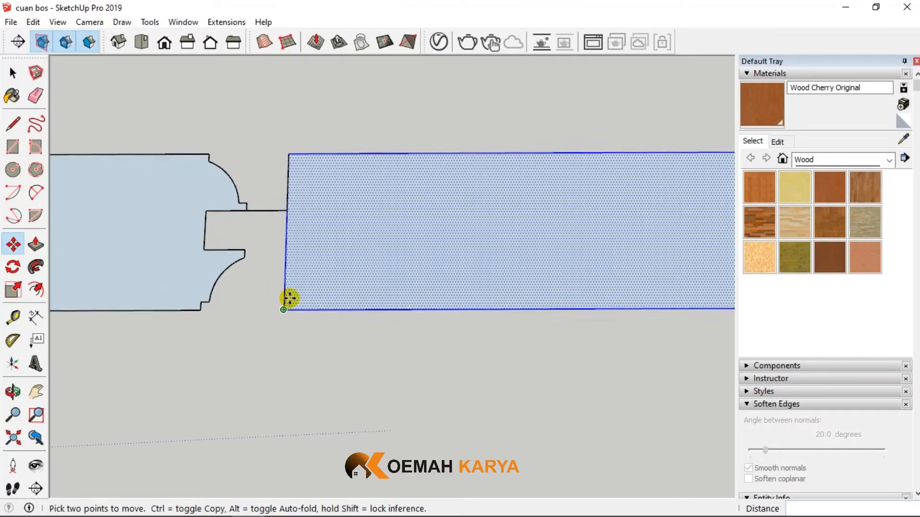
click(13, 123)
click(194, 245)
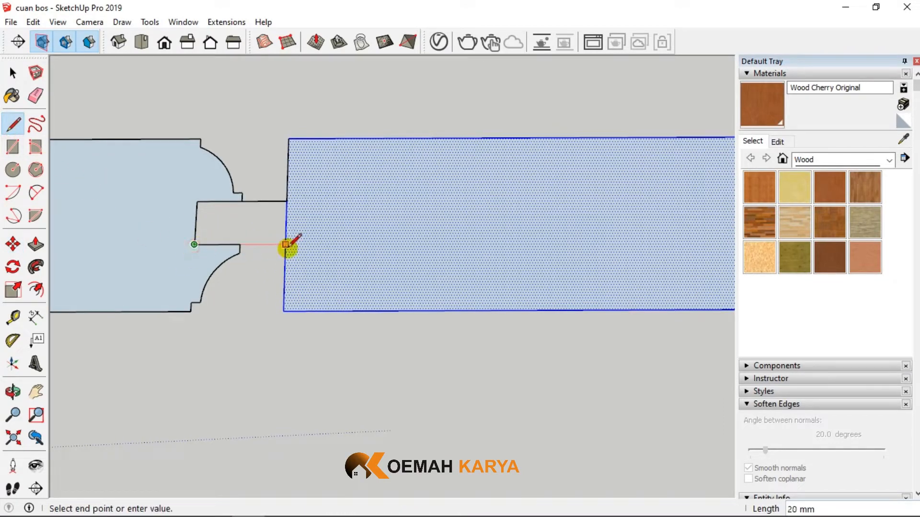
click(287, 244)
- Erase the end edge segment dividing the tongue from the copied profile so they form one face
click(35, 73)
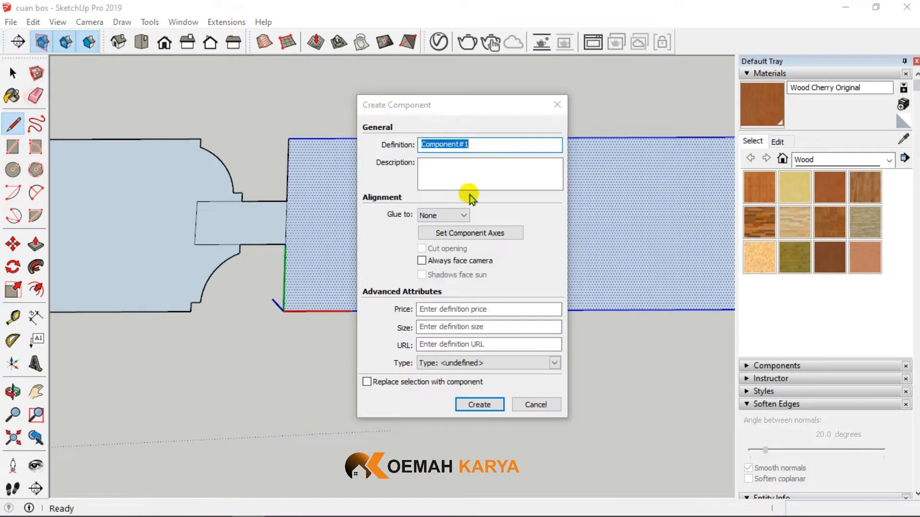
click(557, 105)
click(35, 95)
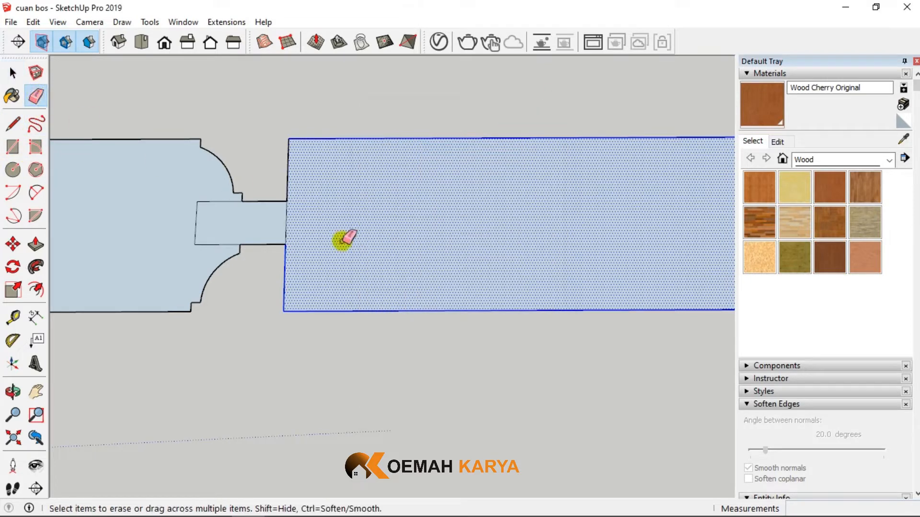
click(342, 239)
- Draw a 40 mm line across the copy's moulded end and erase the moulded lips beyond it, leaving a plain end
scroll(268, 235, down, 3)
click(12, 126)
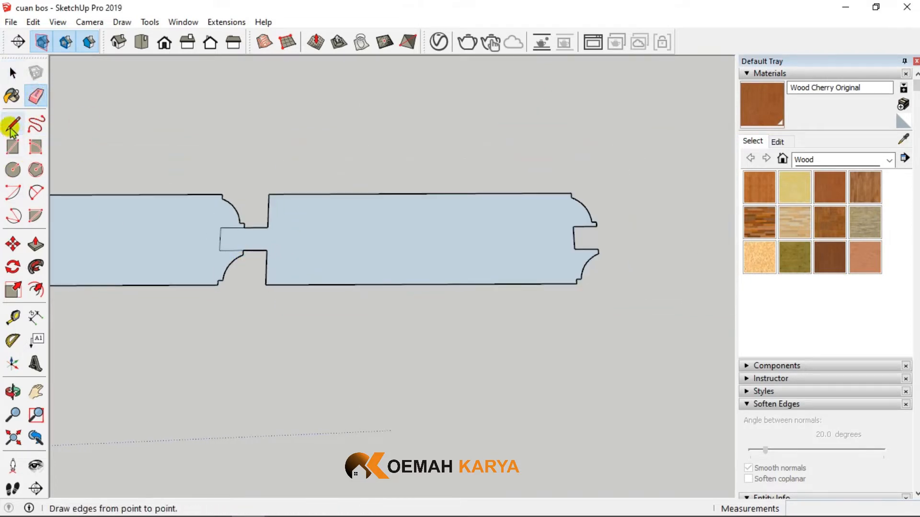
click(571, 194)
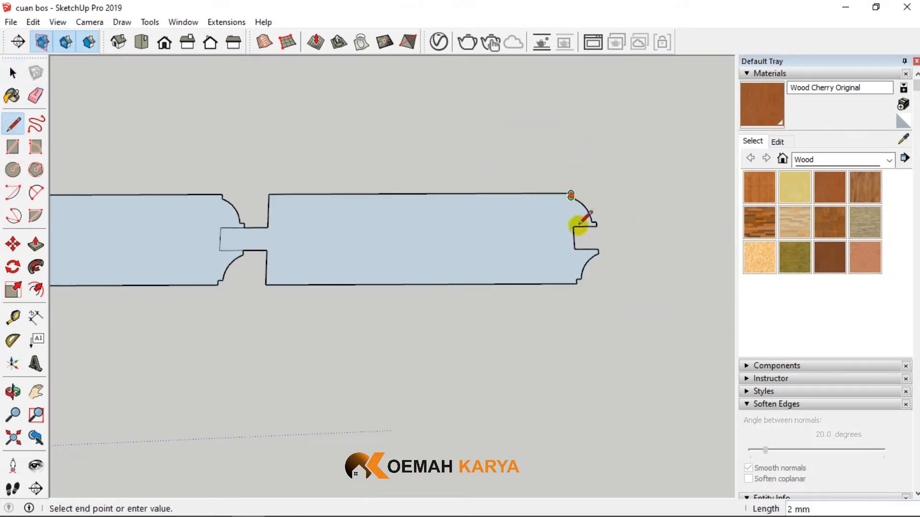
click(576, 283)
click(35, 95)
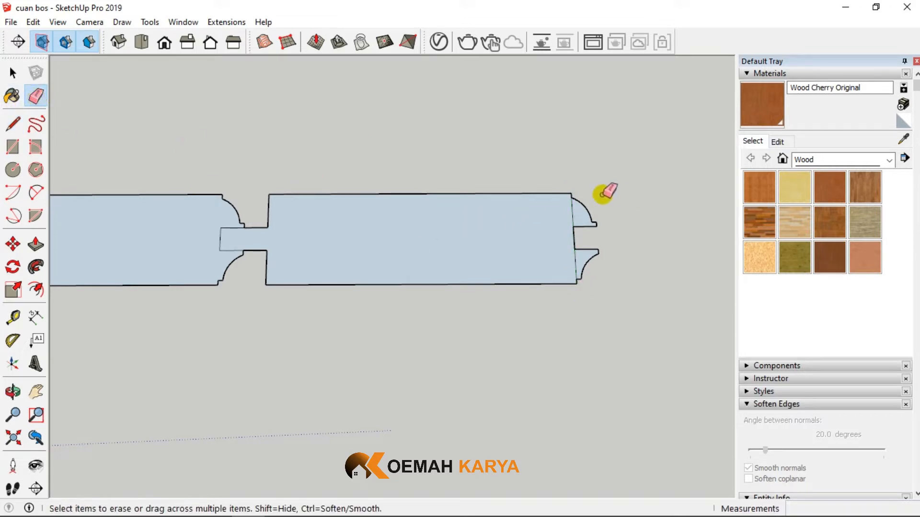
mouse_move(602, 193)
mouse_down()
mouse_move(595, 257)
mouse_move(593, 223)
mouse_move(599, 235)
mouse_up()
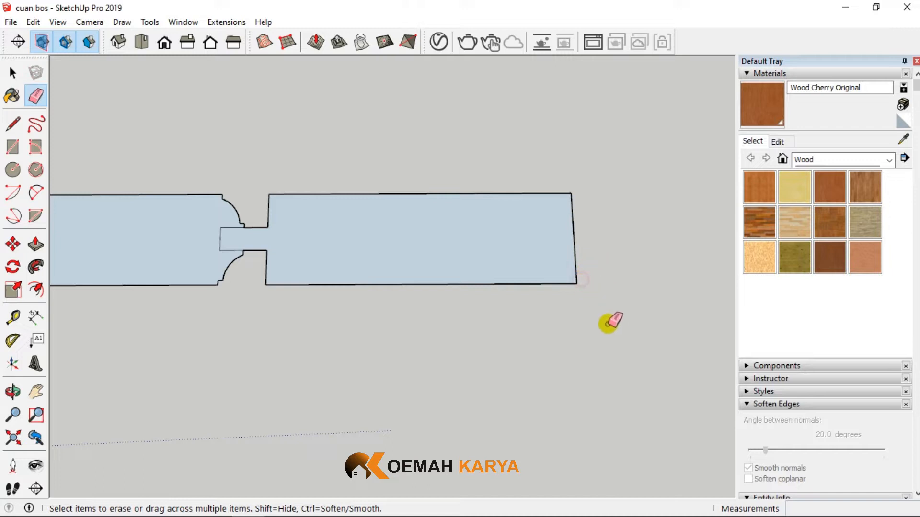
- Bevel the copy's far shoulder from 2 mm above the tongue to 10 mm along the long edge and erase the corner outside it
scroll(355, 238, up, 2)
click(13, 73)
scroll(145, 229, up, 3)
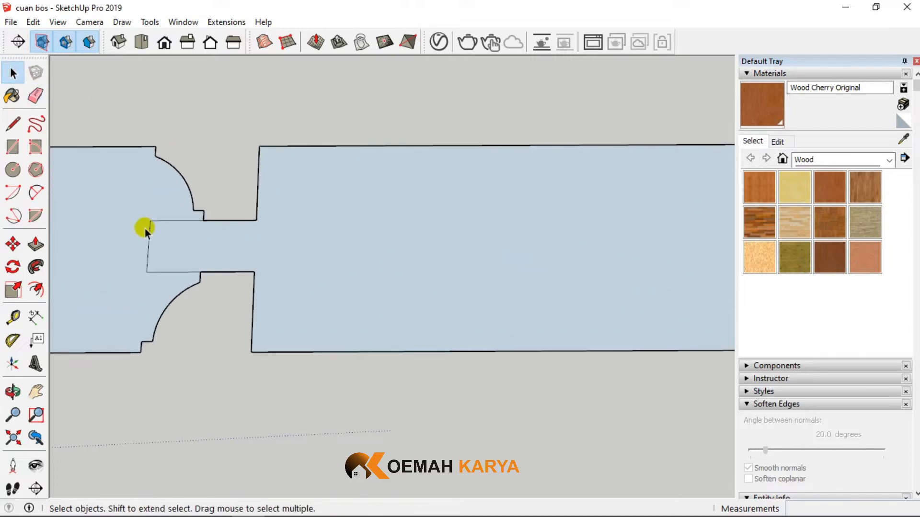
click(12, 124)
click(268, 219)
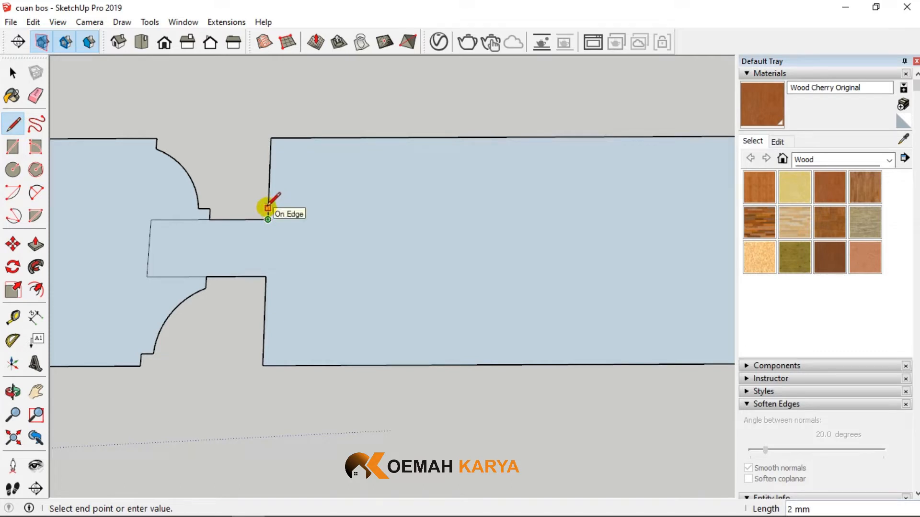
click(268, 208)
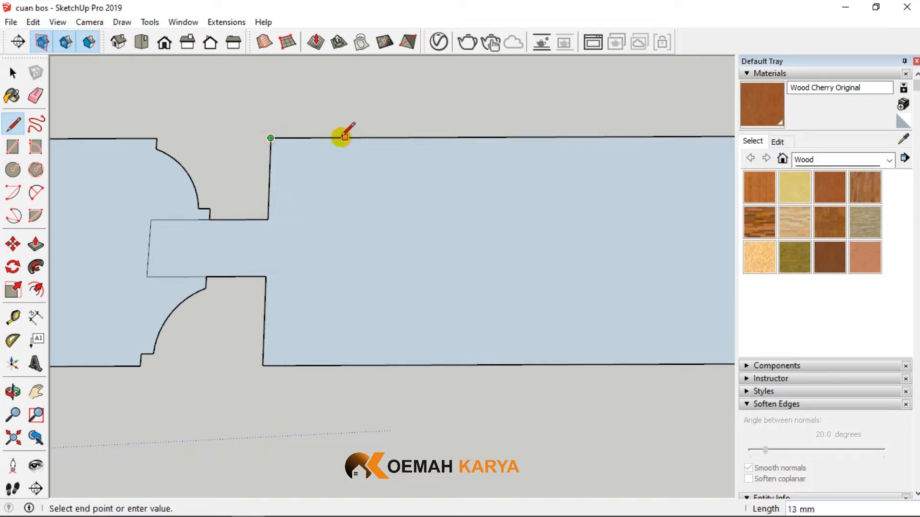
click(328, 137)
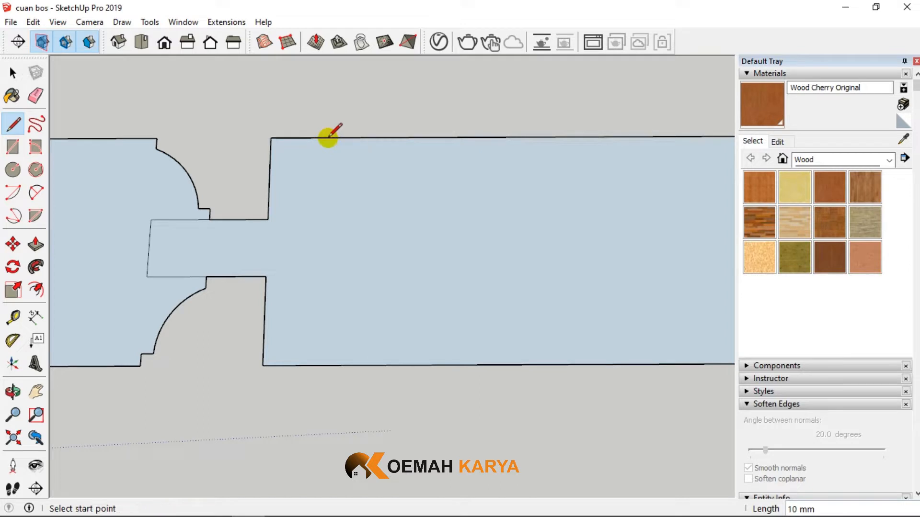
click(328, 138)
click(267, 208)
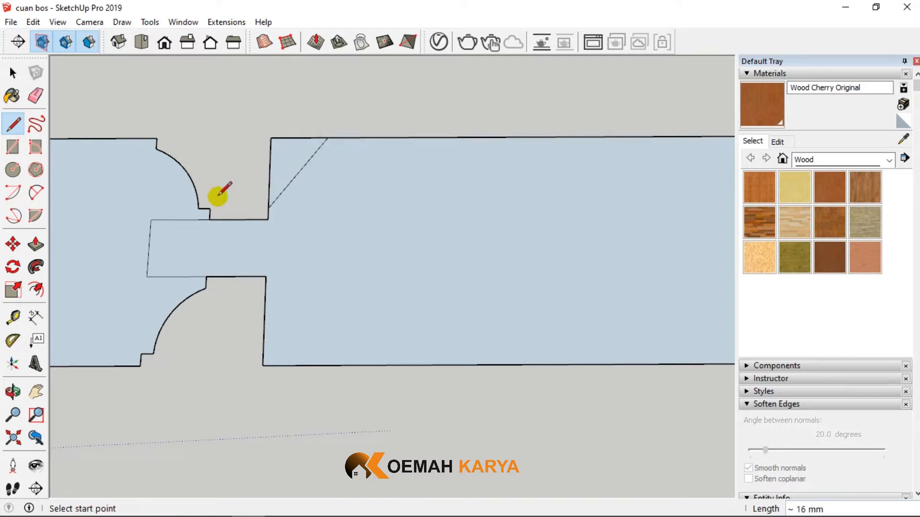
click(36, 95)
drag(271, 136, 267, 158)
- Copy the bevel, its short step and the exposed tongue edge about 42 mm below the profile and flip the copy along the green direction
click(12, 72)
drag(216, 85, 391, 241)
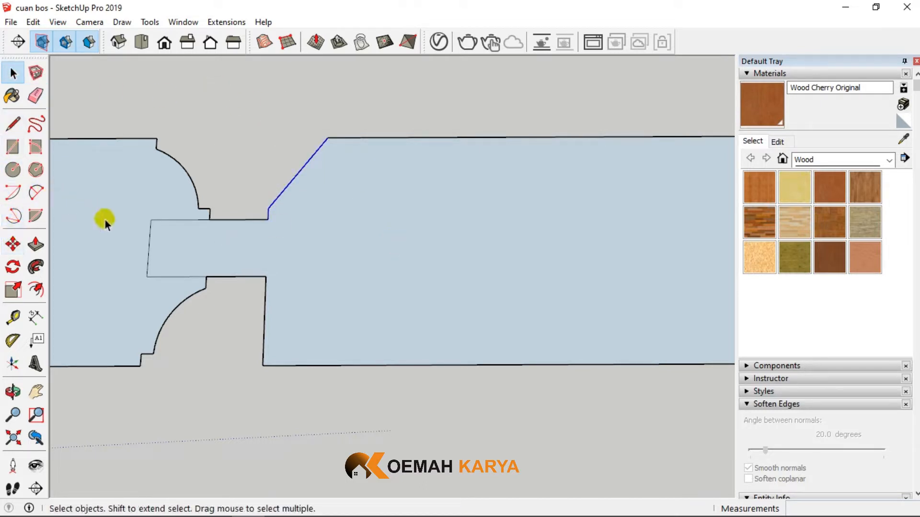
shift+click(222, 218)
click(12, 245)
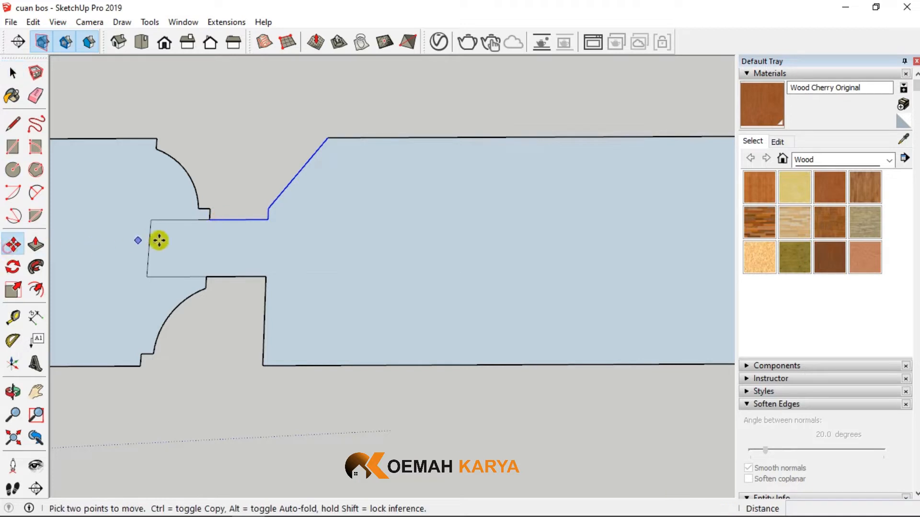
click(210, 221)
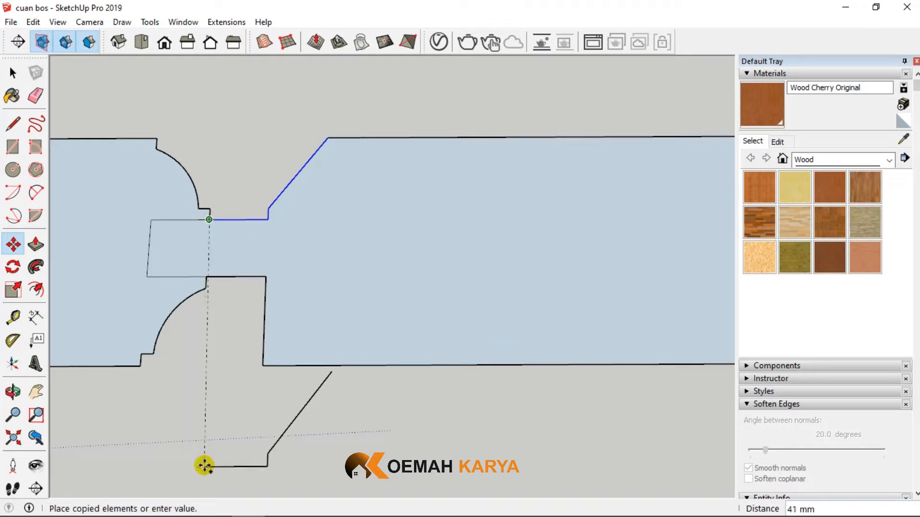
click(201, 473)
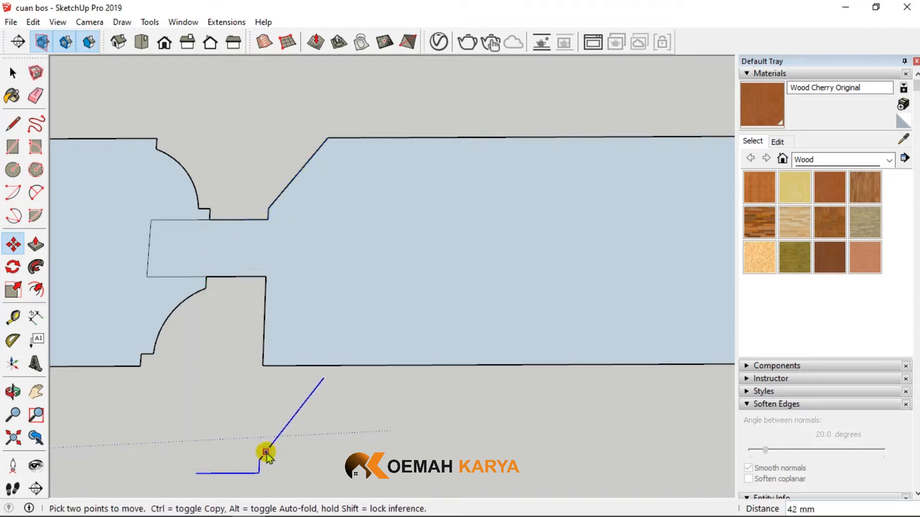
right_click(265, 452)
mouse_move(318, 339)
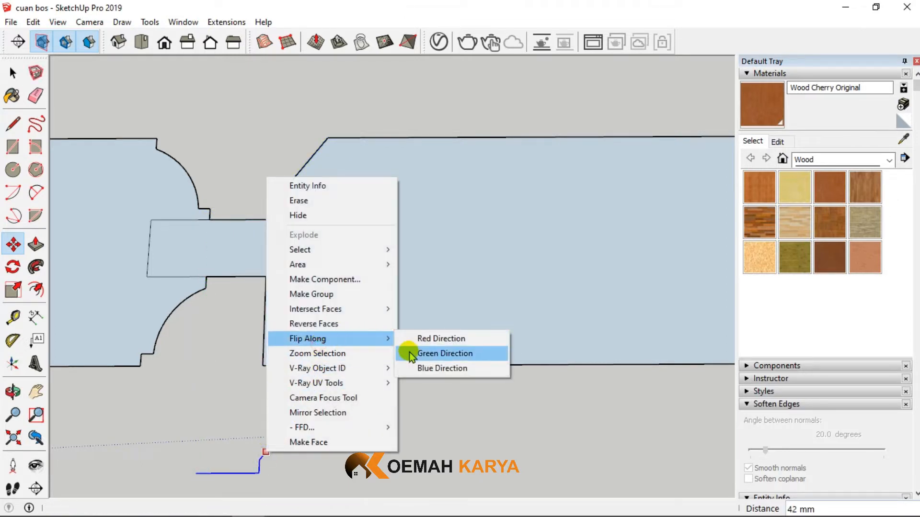
click(411, 354)
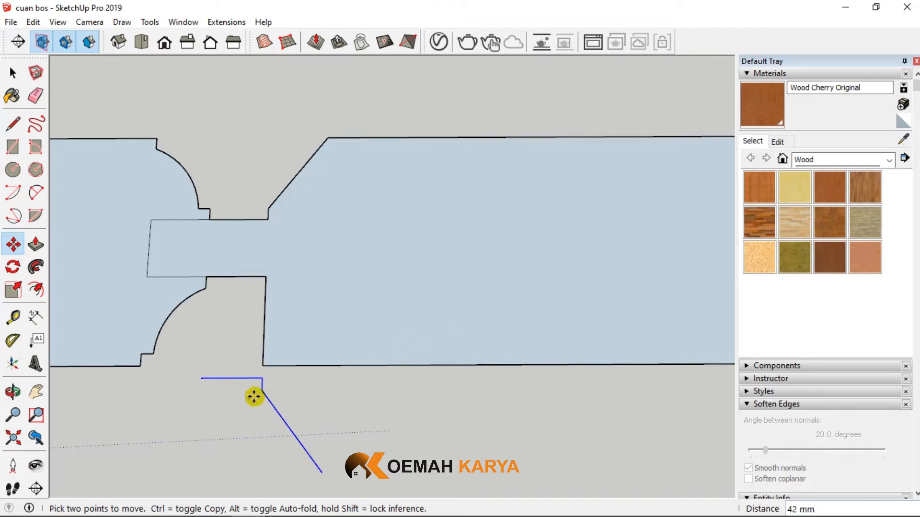
- Move the flipped bevel edges by their end point onto the near lip's corner at the tongue and erase the waste corner outside the bevel
click(202, 379)
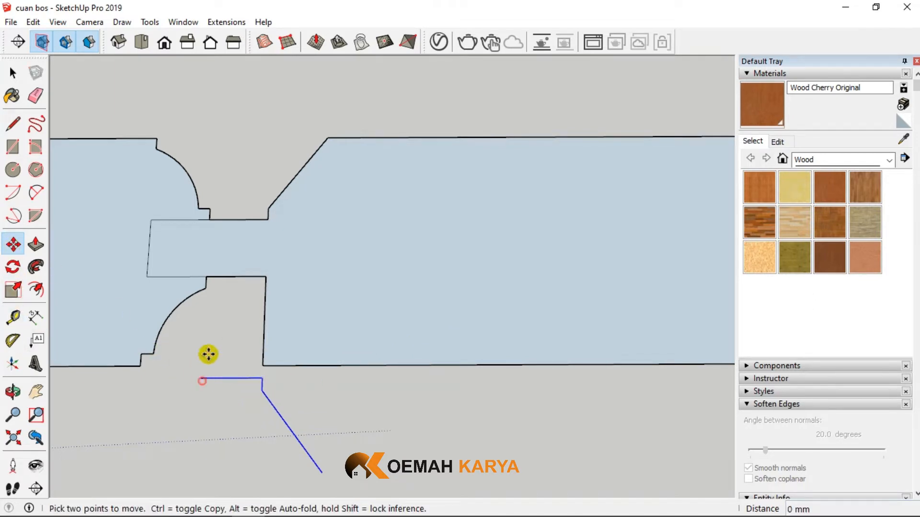
click(207, 277)
click(35, 96)
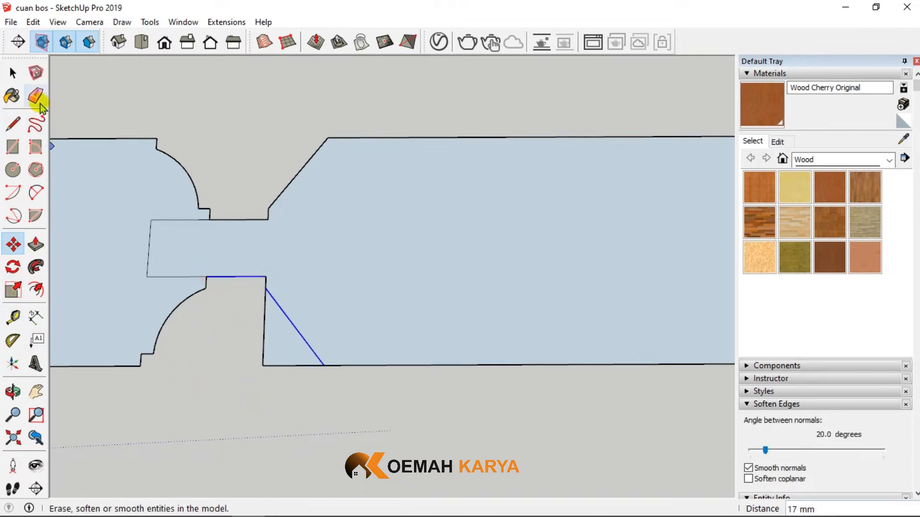
drag(264, 350, 277, 374)
- Group the bevelled profile with its tongue, and make a separate group of the grooved and moulded profile
scroll(322, 308, down, 3)
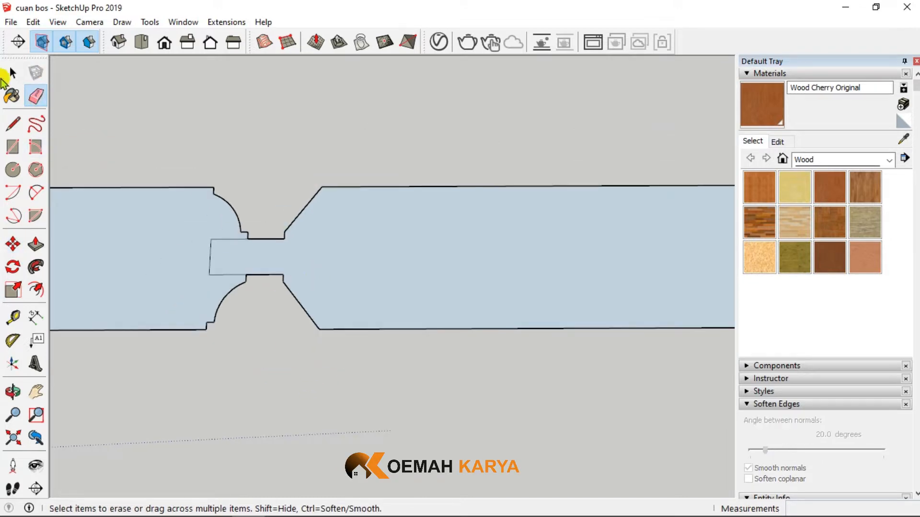
click(12, 73)
double_click(388, 240)
right_click(388, 239)
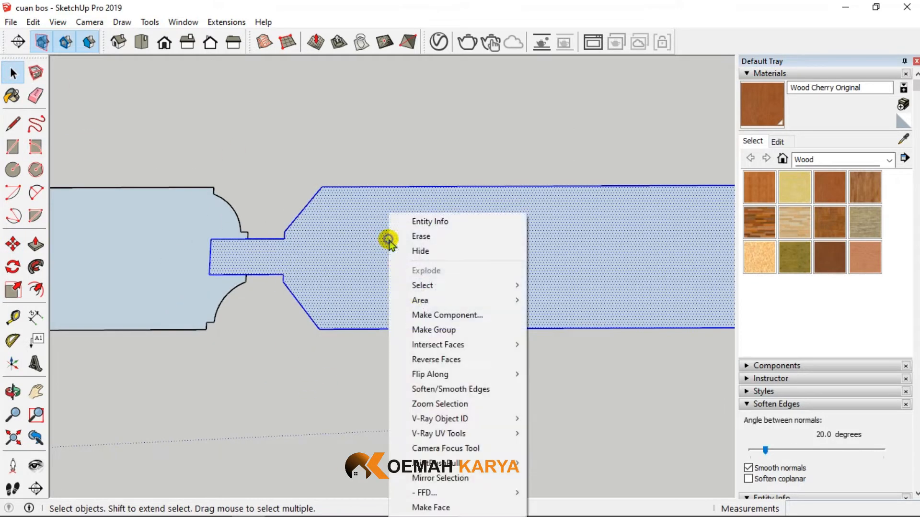
click(431, 330)
click(151, 254)
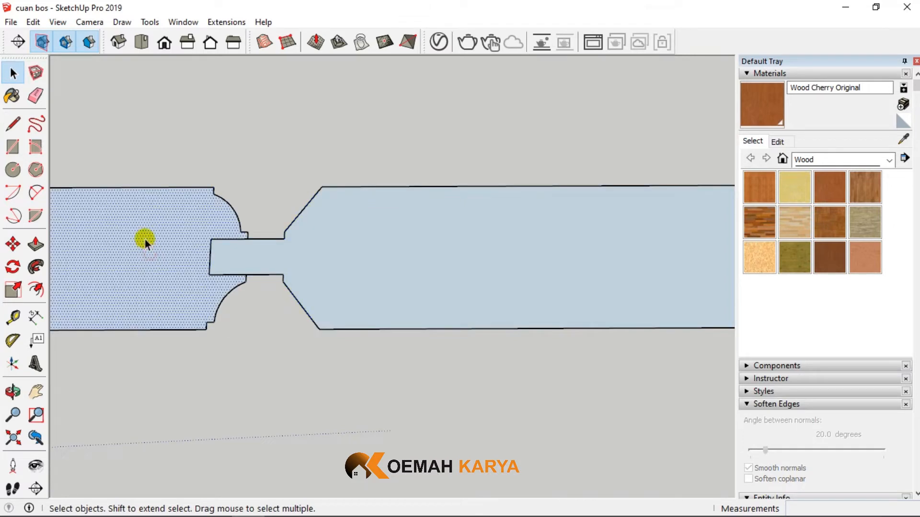
right_click(144, 238)
click(187, 301)
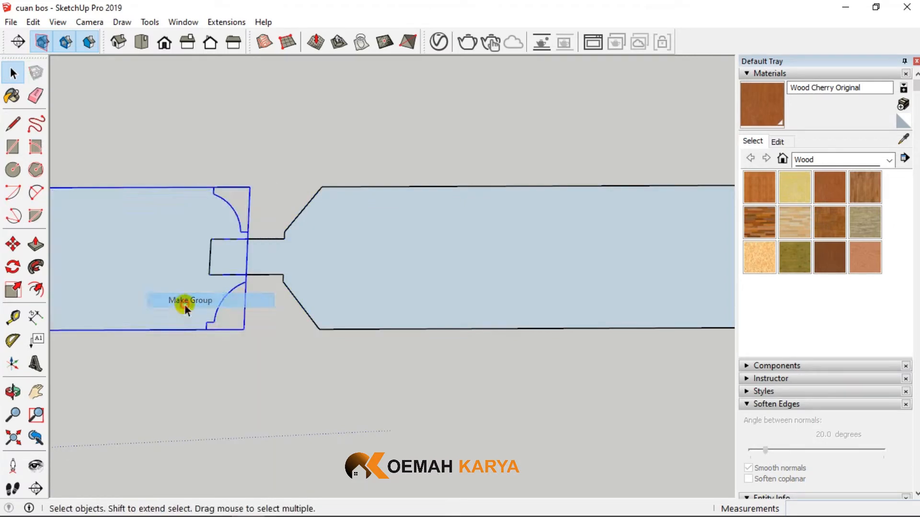
scroll(344, 265, down, 5)
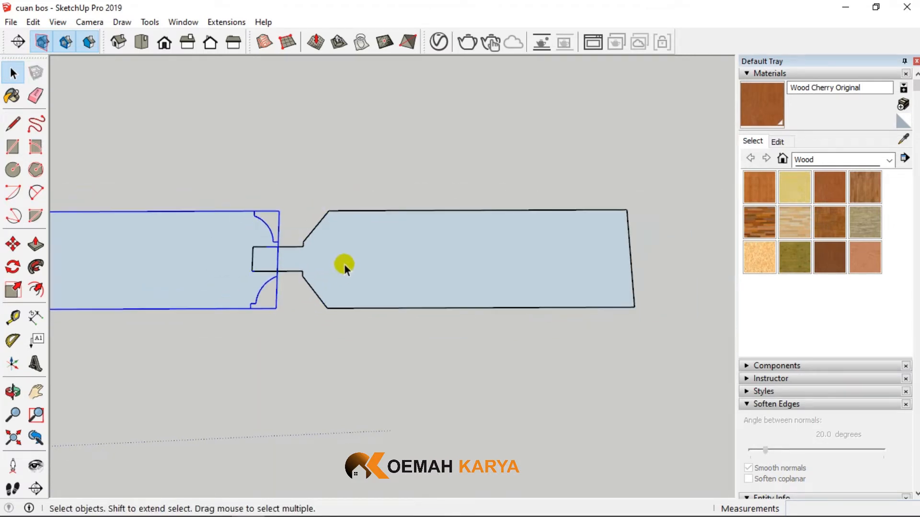
scroll(335, 264, up, 3)
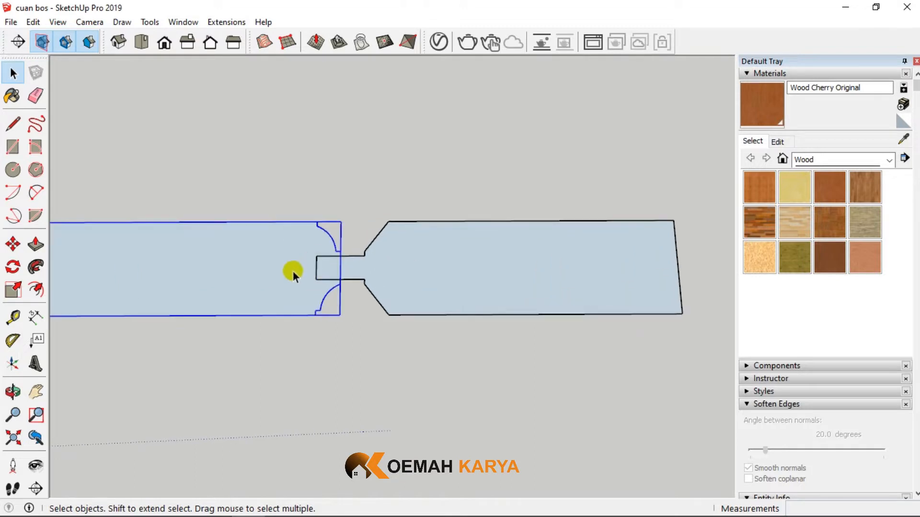
- Inspect the fit between the grooved, moulded profile and the tongued panel profile, and view the free area around them
scroll(294, 268, down, 2)
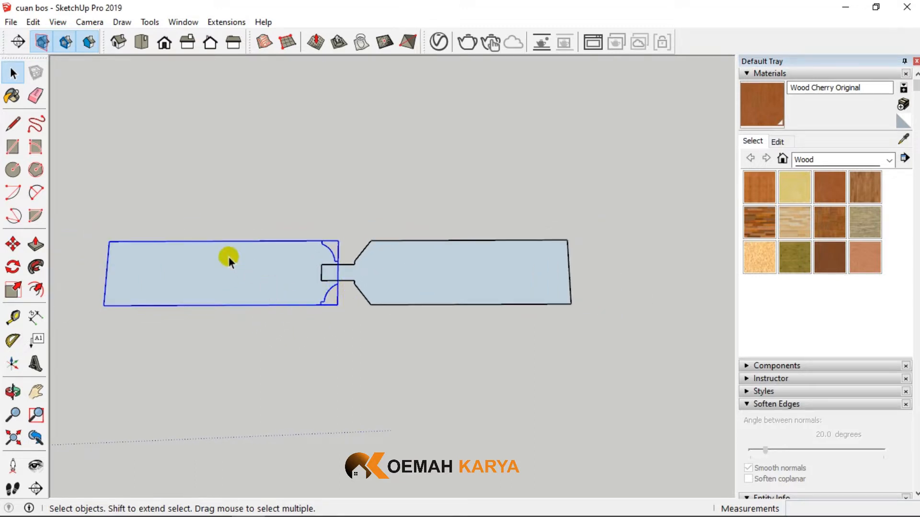
scroll(228, 257, up, 3)
scroll(368, 300, down, 3)
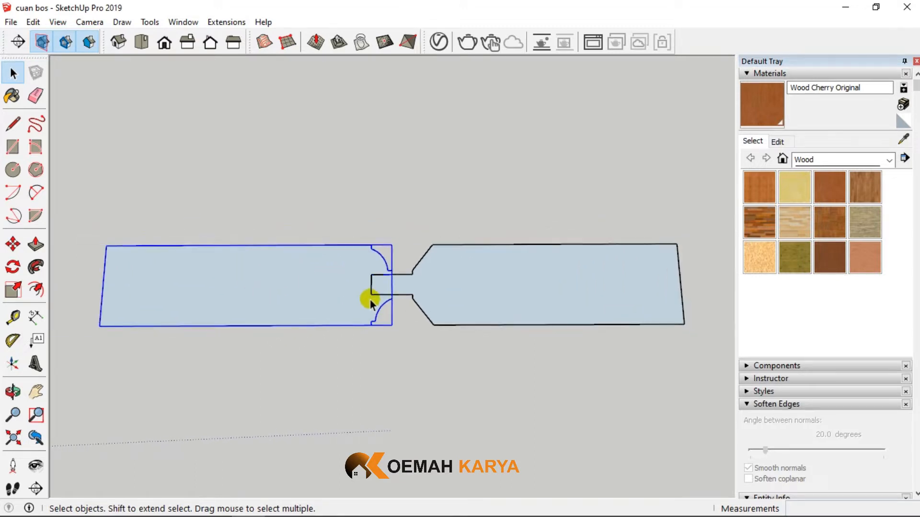
scroll(287, 341, up, 3)
click(293, 350)
scroll(304, 334, down, 5)
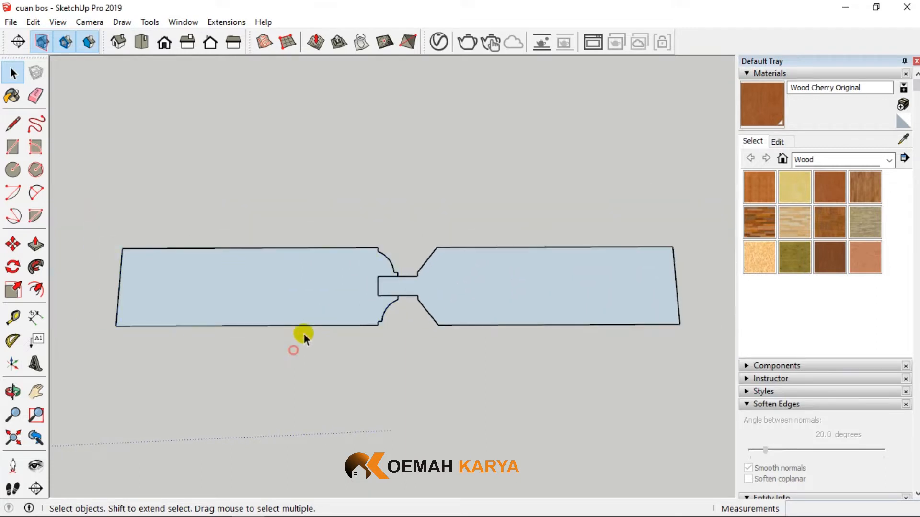
scroll(323, 298, down, 4)
middle_drag(323, 278, 318, 180)
scroll(360, 271, down, 4)
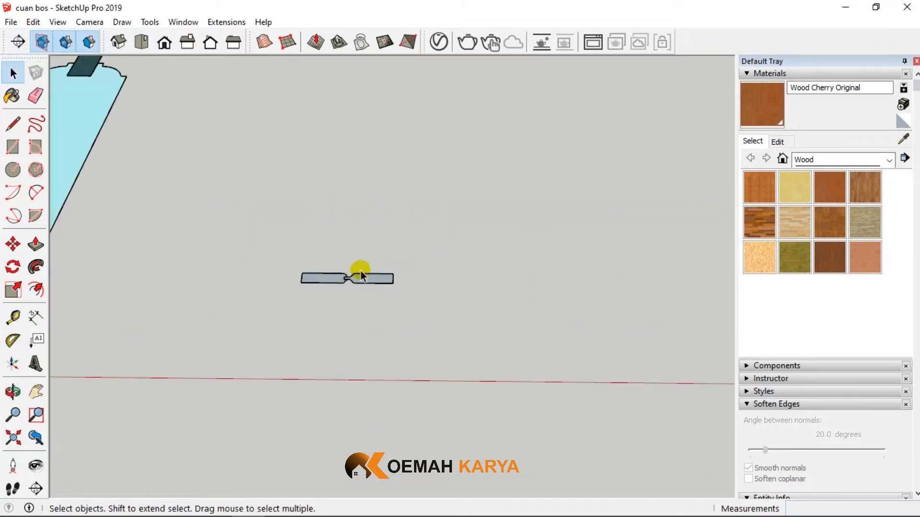
scroll(398, 250, down, 1)
scroll(389, 269, up, 4)
scroll(519, 300, down, 4)
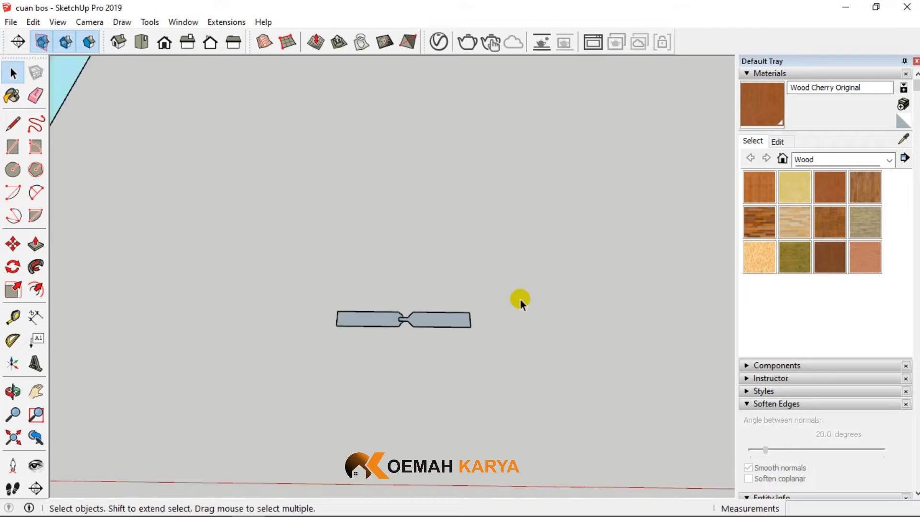
scroll(491, 314, up, 5)
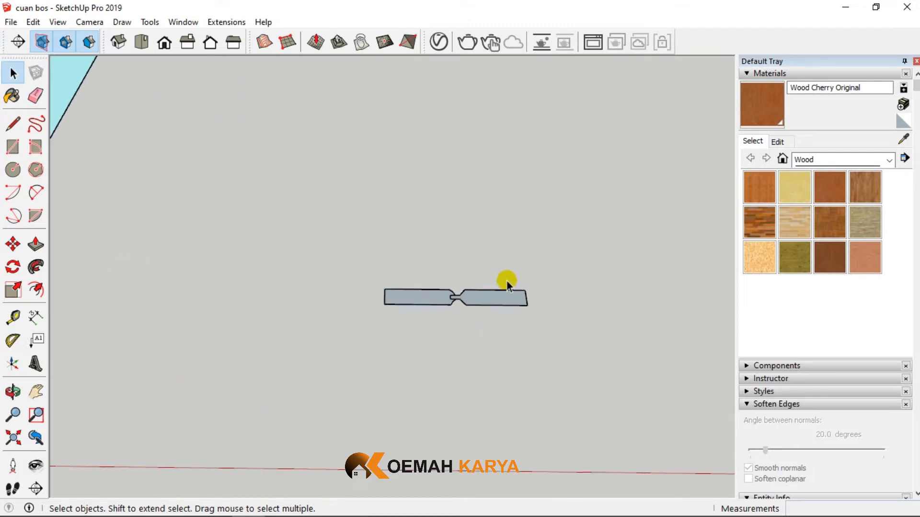
- Draw a 910 x 550 mm rectangle on the ground beside the two profiles and make it a group
click(13, 147)
scroll(267, 460, down, 5)
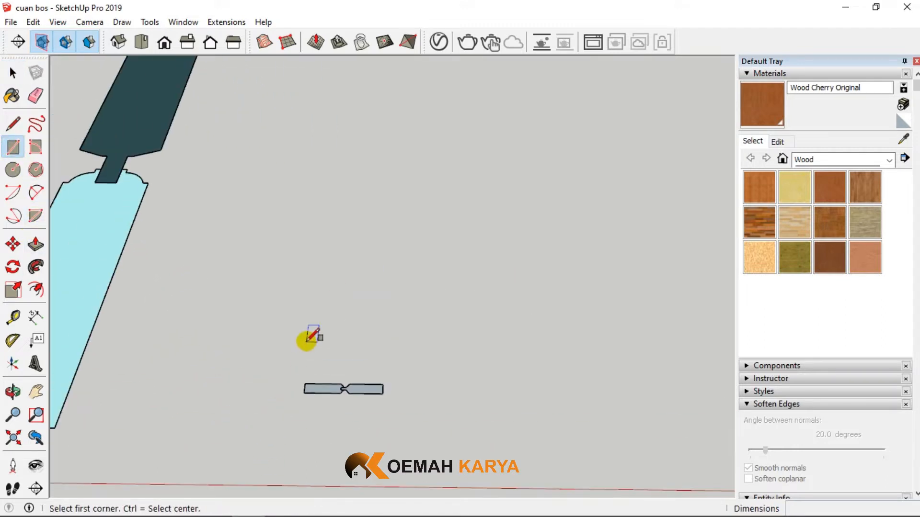
click(317, 368)
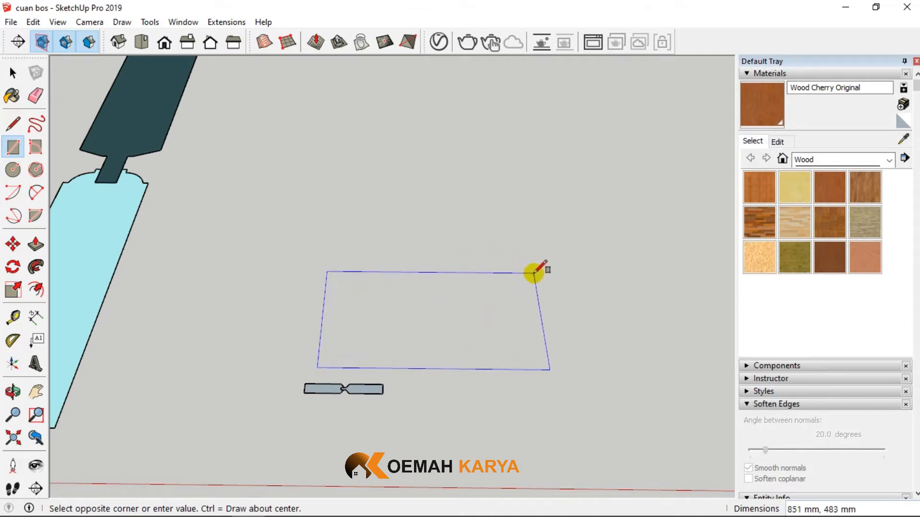
click(535, 273)
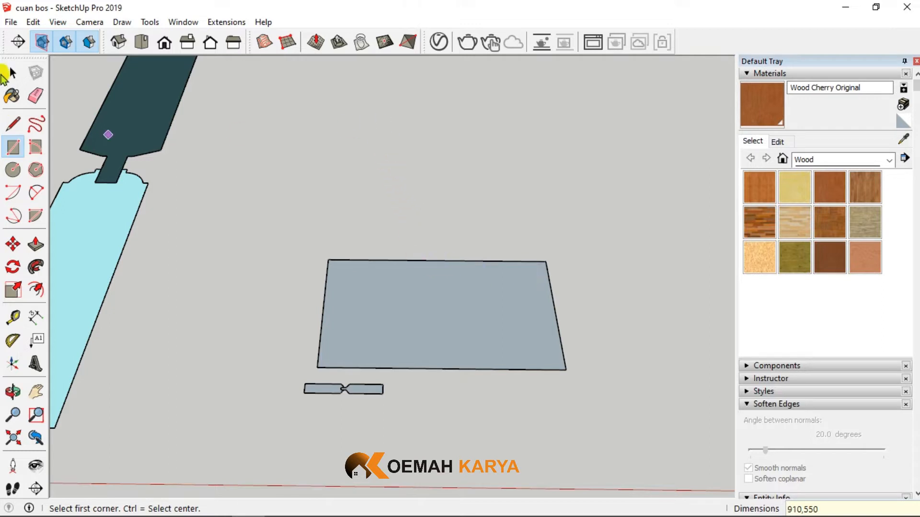
click(11, 72)
double_click(330, 267)
right_click(344, 283)
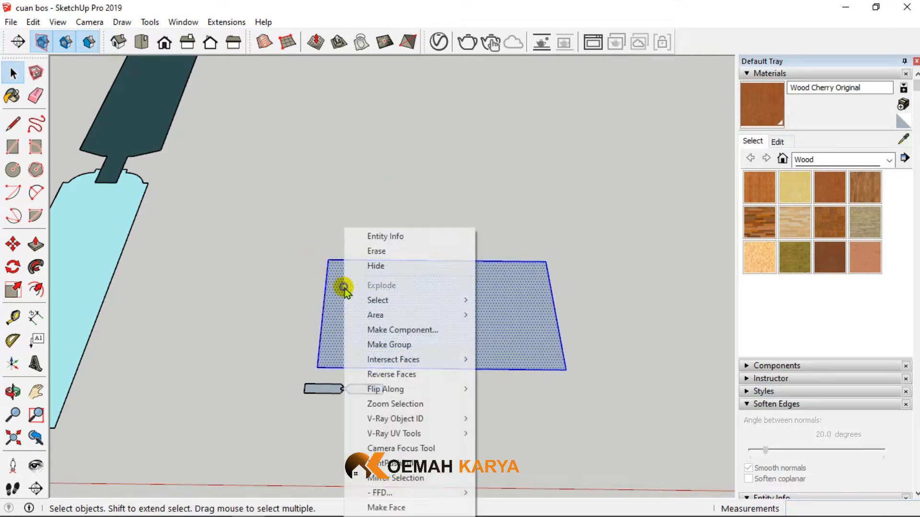
click(413, 344)
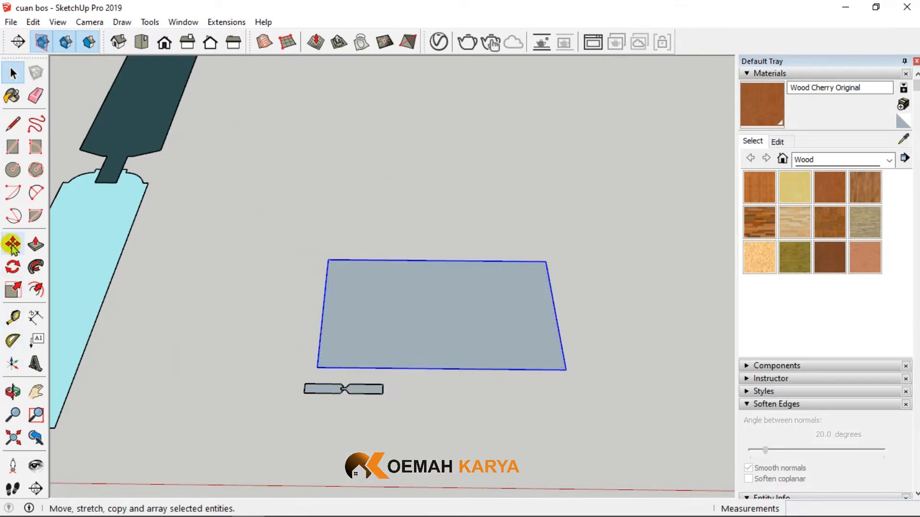
- Rotate the rectangle group 90 degrees about its long edge nearest the profiles so it stands upright along the blue axis
click(13, 267)
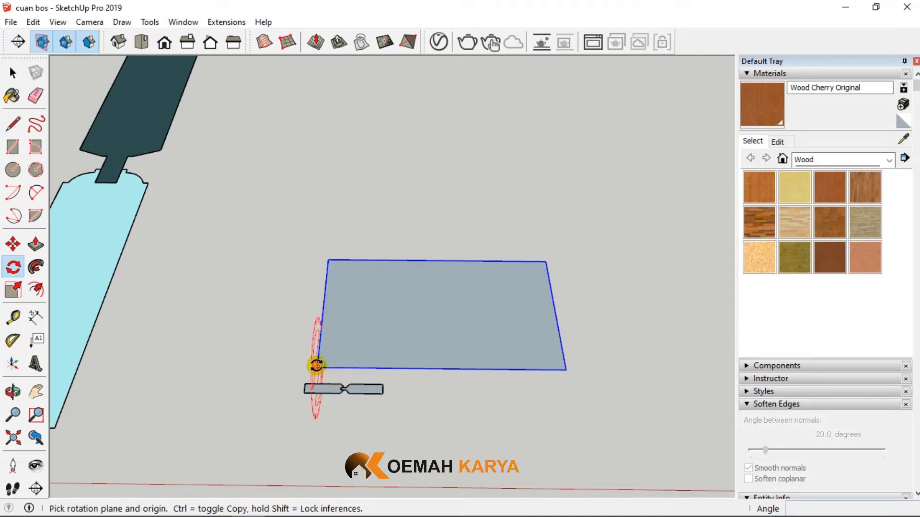
click(317, 366)
click(328, 260)
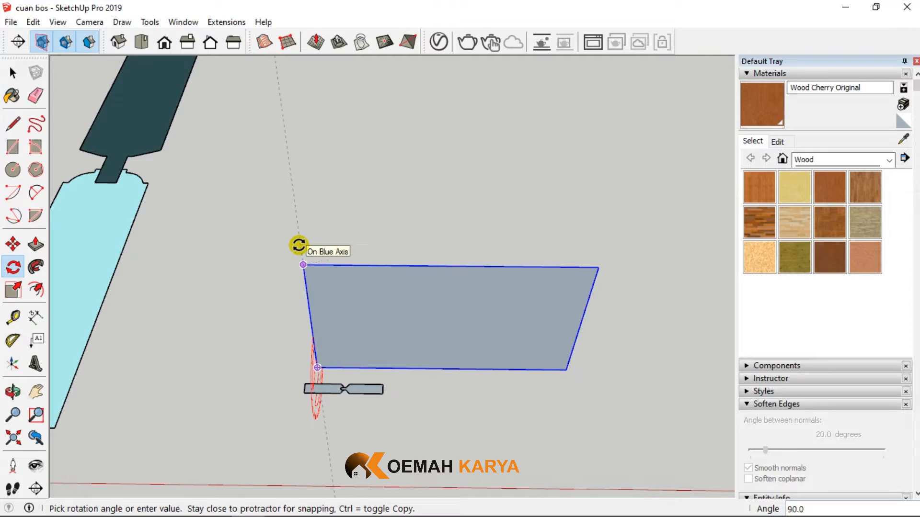
click(299, 246)
middle_drag(297, 243, 354, 298)
click(13, 73)
middle_drag(298, 259, 525, 273)
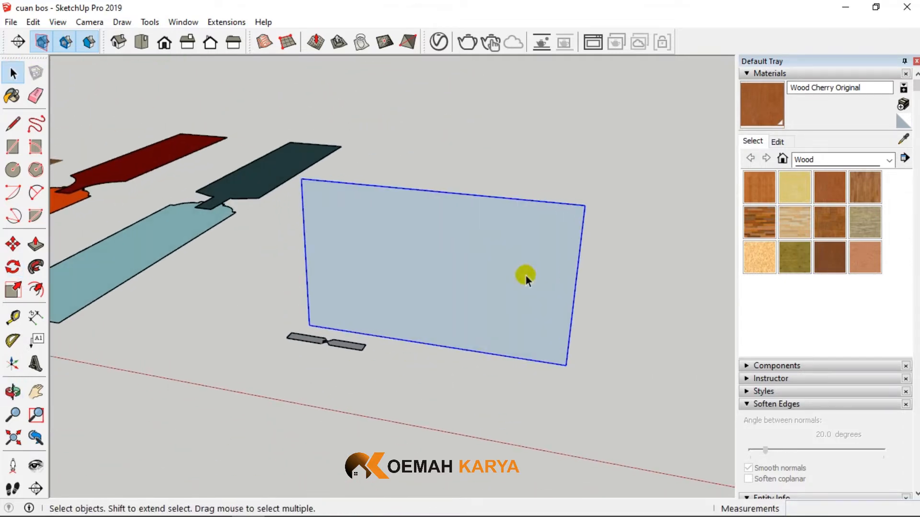
click(482, 360)
- Move the grooved, moulded profile by its outer end corner onto the lower corner of the upright rectangle
scroll(482, 360, down, 5)
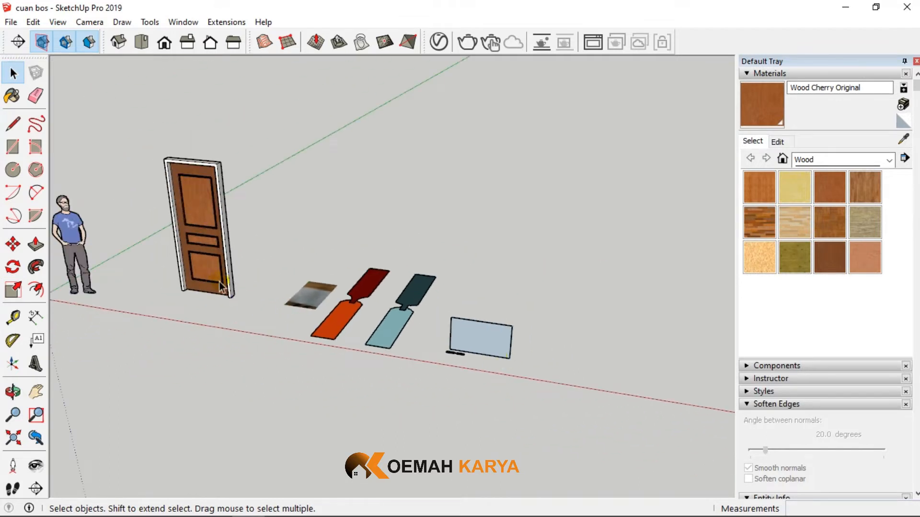
scroll(438, 339, up, 8)
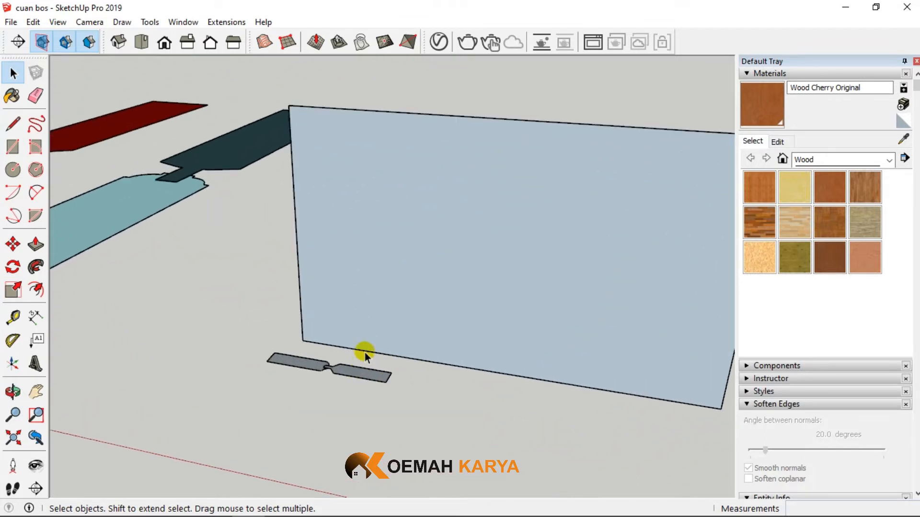
scroll(335, 363, up, 2)
click(338, 370)
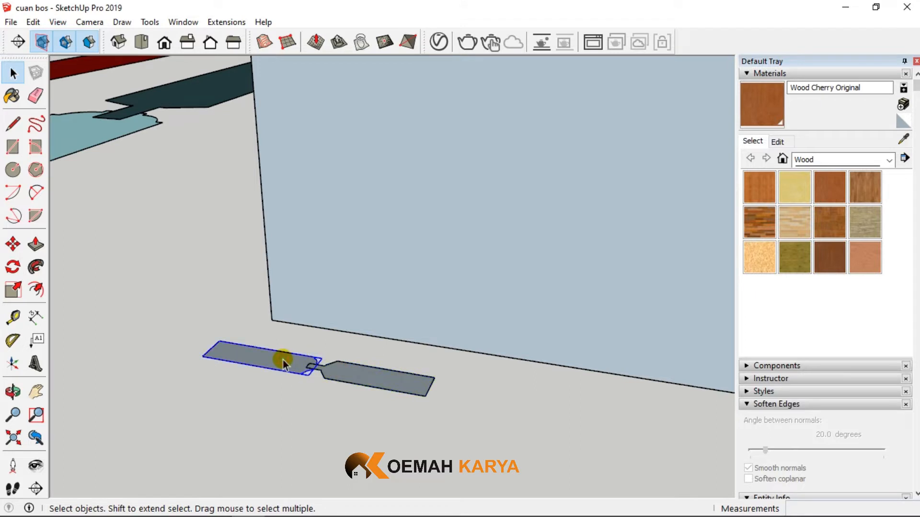
click(13, 244)
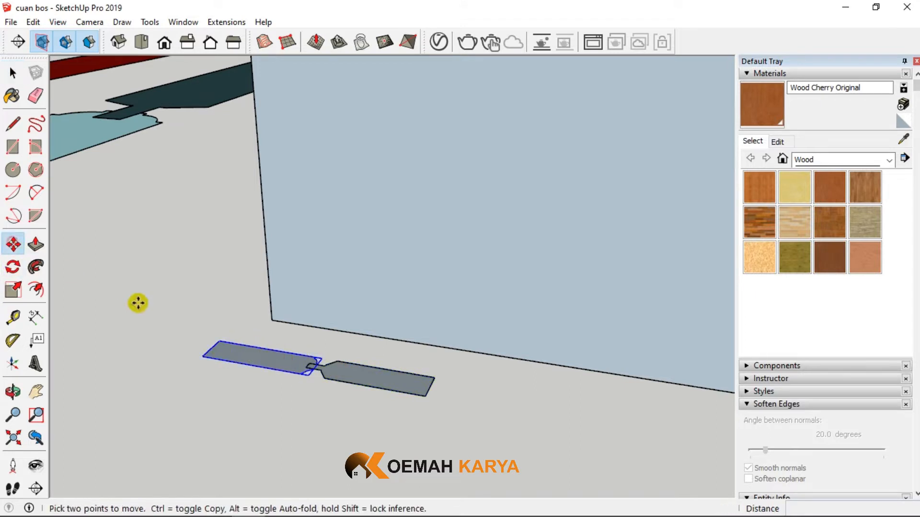
click(221, 340)
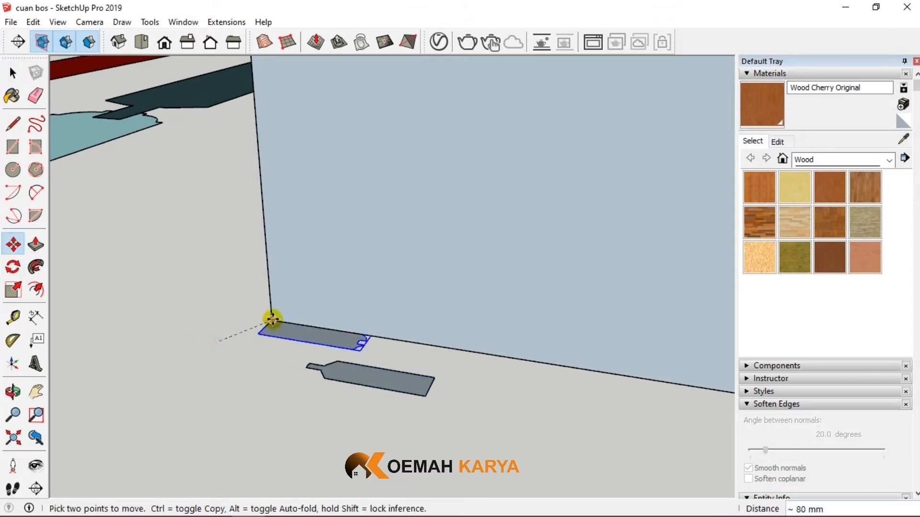
click(304, 331)
scroll(273, 370, down, 4)
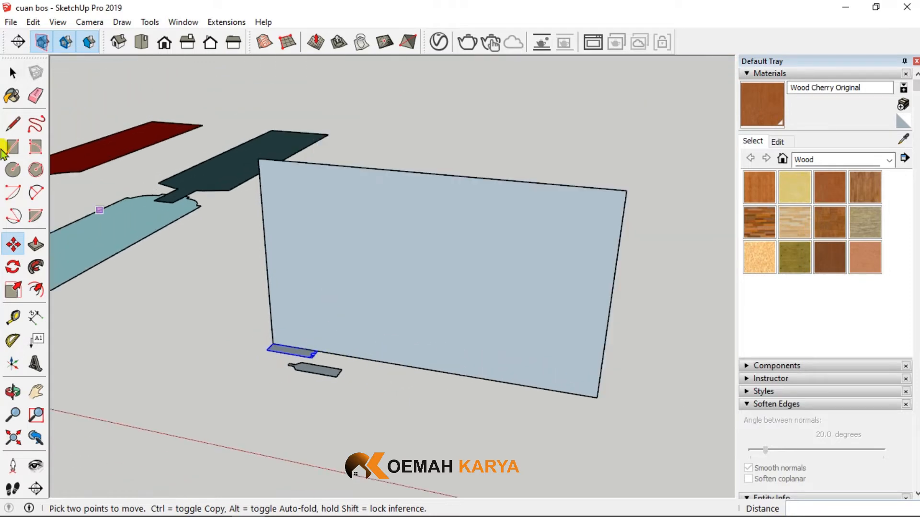
- Copy the upright rectangle group about 1059 mm along the red direction, clear of the original
click(13, 72)
click(390, 237)
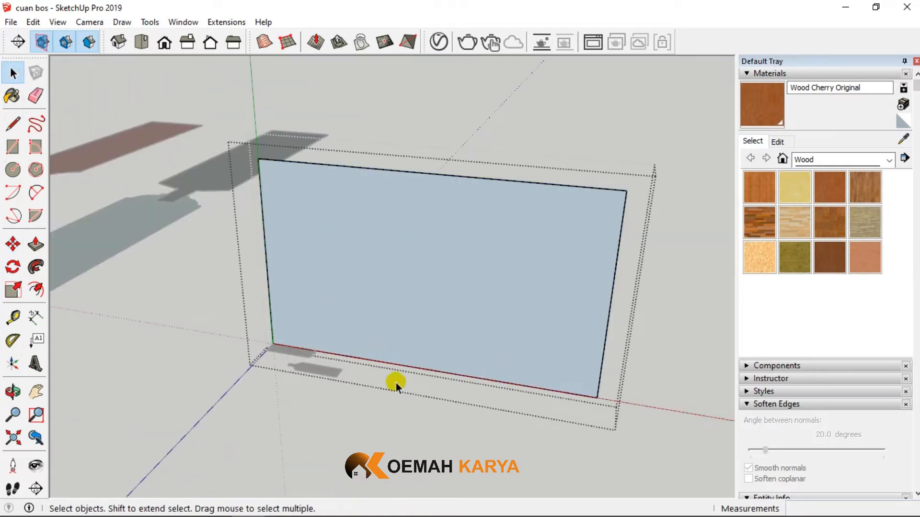
click(384, 430)
click(400, 297)
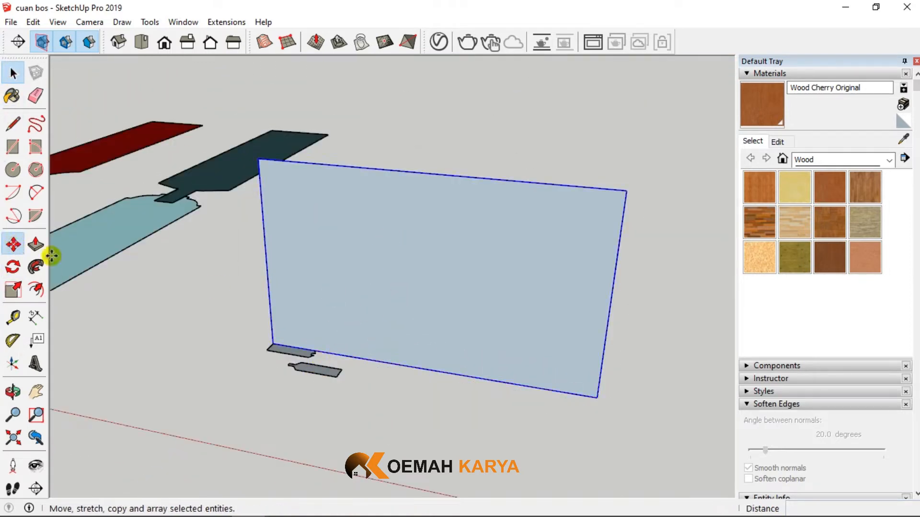
click(13, 244)
key(ctrl)
click(275, 342)
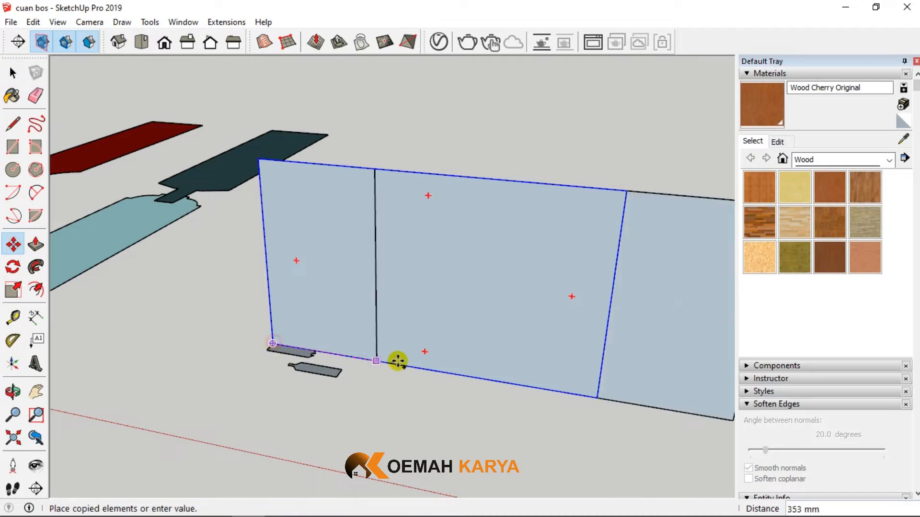
scroll(431, 364, down, 2)
click(550, 383)
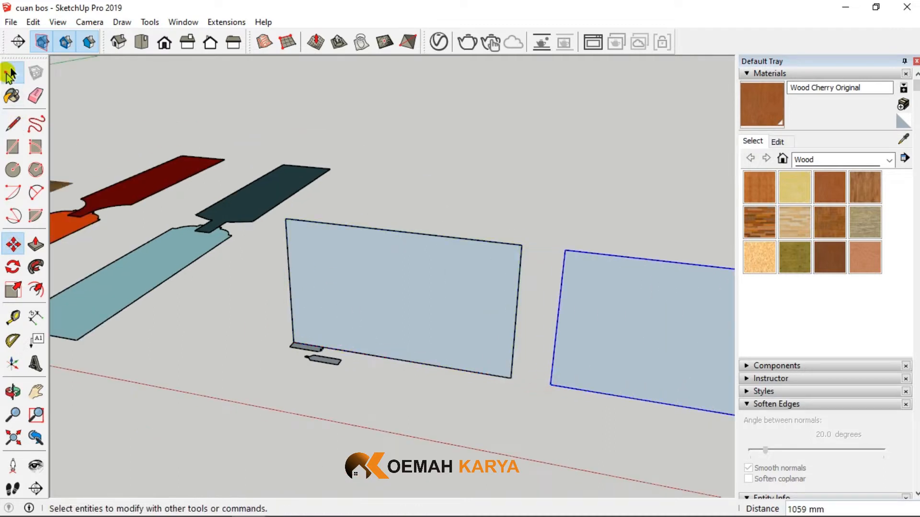
- Explode the grooved, moulded profile group and the original upright rectangle group
click(12, 73)
scroll(298, 284, up, 3)
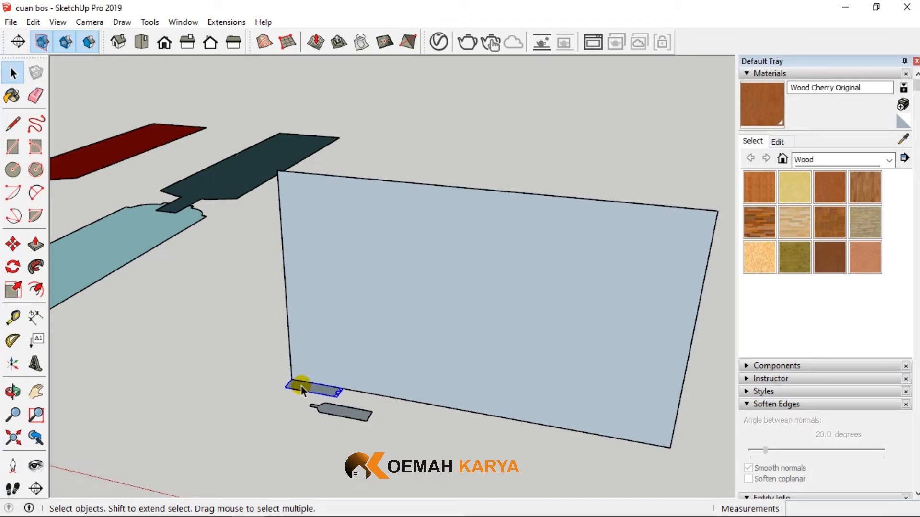
right_click(301, 389)
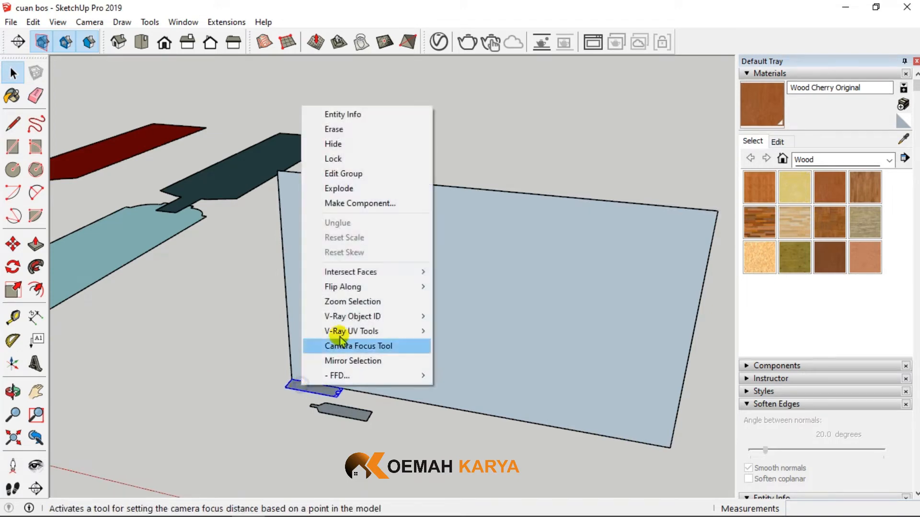
click(339, 190)
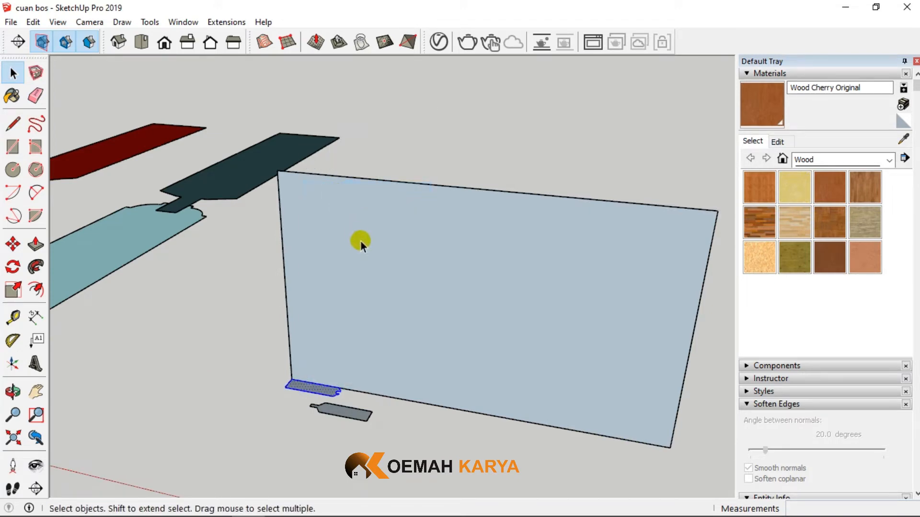
click(363, 246)
right_click(363, 246)
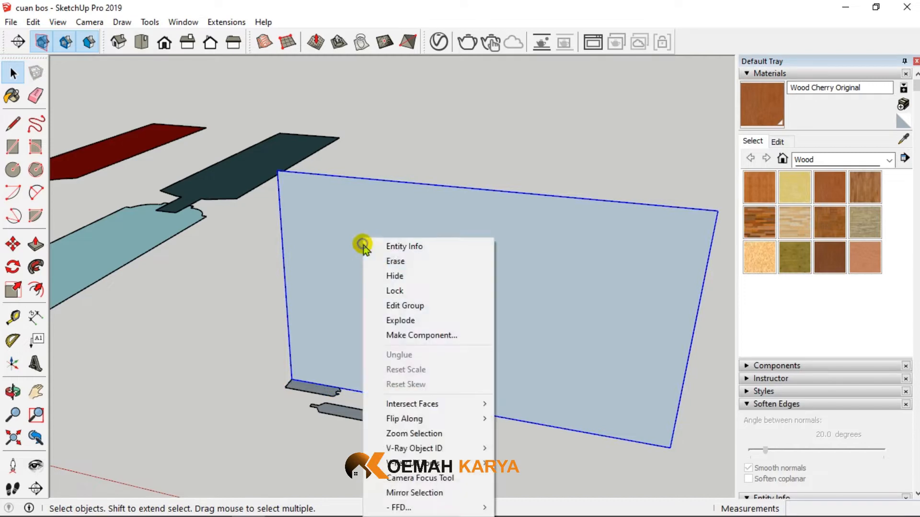
click(396, 318)
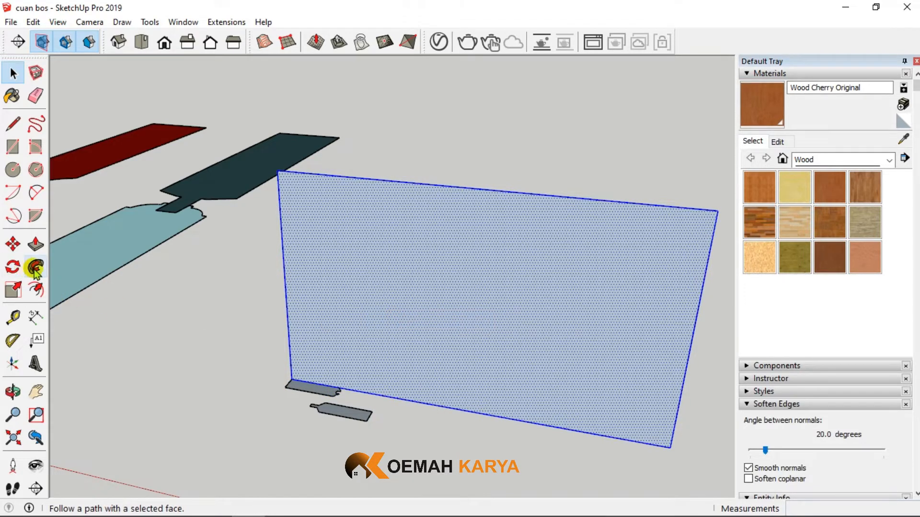
- Sweep the grooved, moulded profile around the upright rectangle's perimeter with Follow Me
click(33, 271)
click(292, 386)
middle_drag(292, 386, 8, 365)
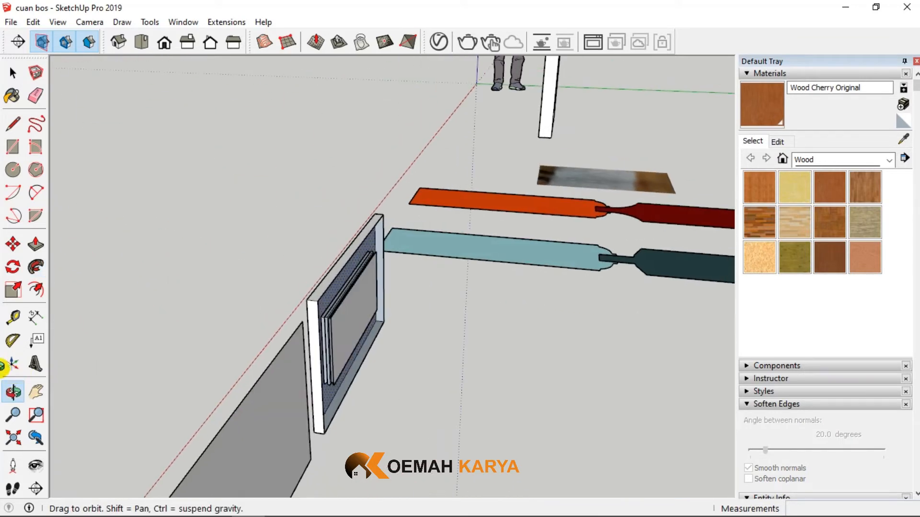
- Cover the swept frame's open side with a 910 x 550 mm rectangle and delete the face filling the inner panel opening
click(13, 147)
scroll(300, 307, up, 3)
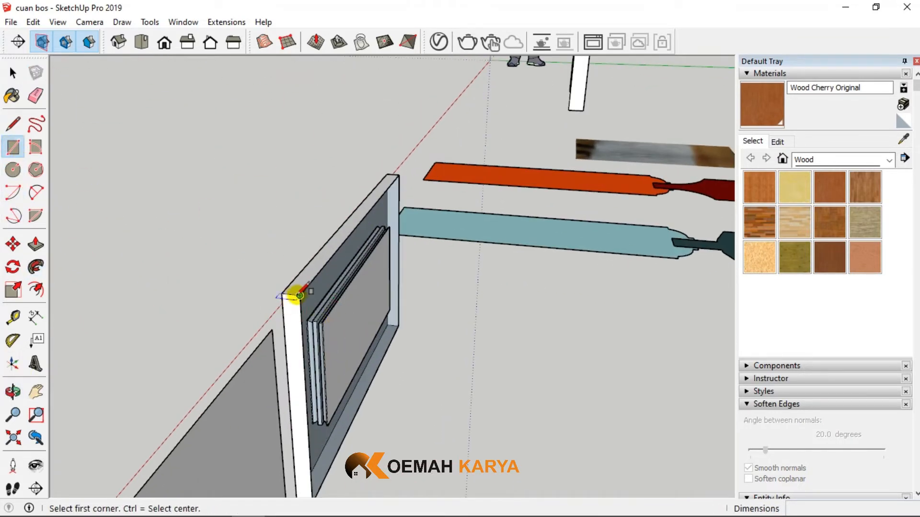
click(299, 296)
click(398, 326)
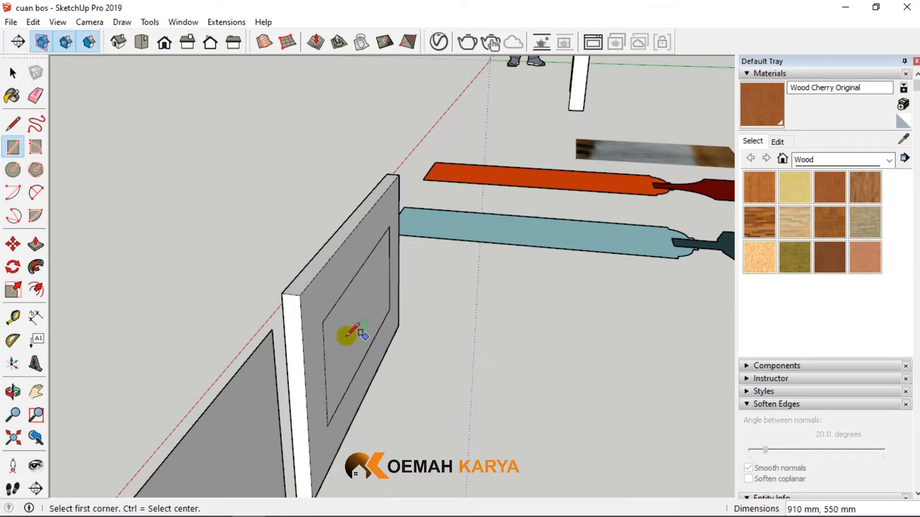
click(13, 72)
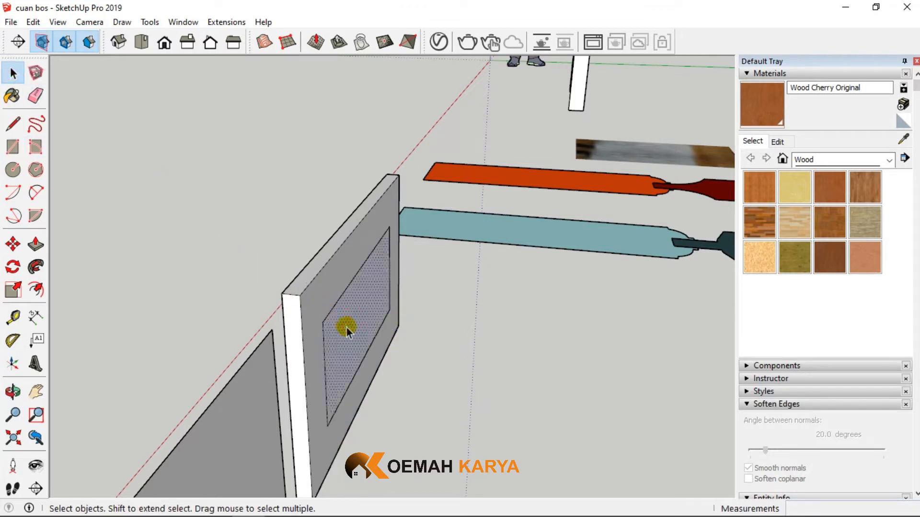
key(Delete)
middle_drag(347, 328, 479, 373)
scroll(478, 373, up, 3)
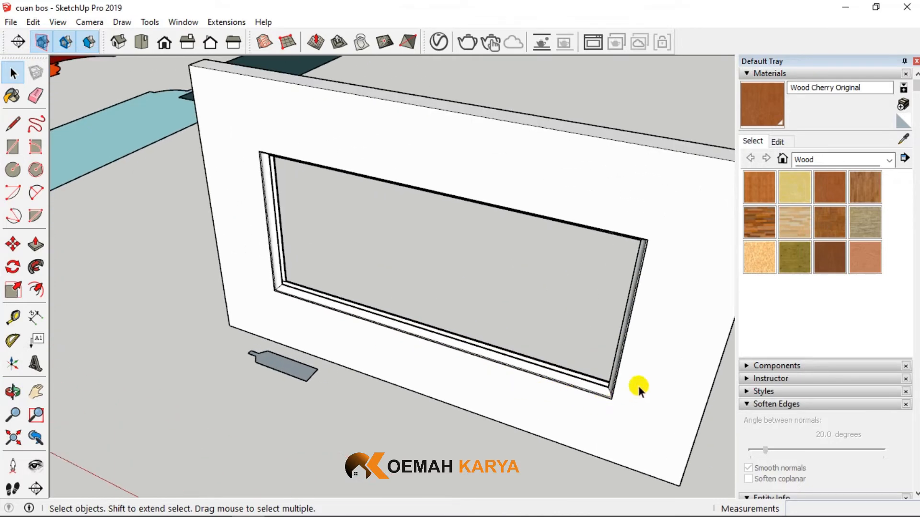
scroll(466, 277, down, 5)
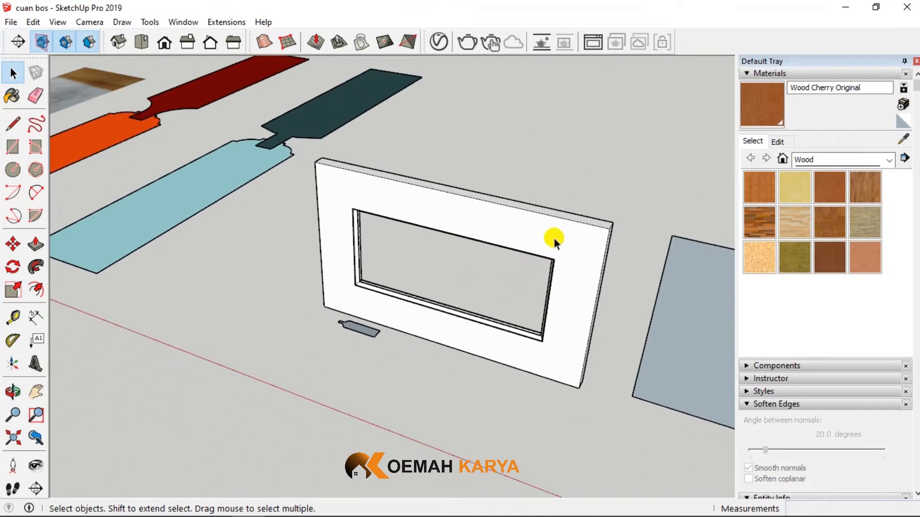
- Group the entire swept frame and paint the group with Wood Cherry Original
triple_click(550, 236)
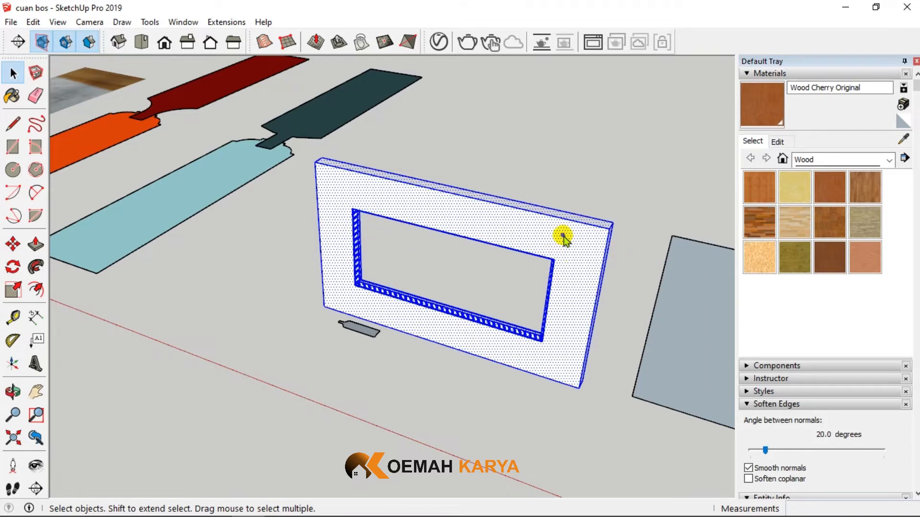
right_click(563, 239)
click(613, 328)
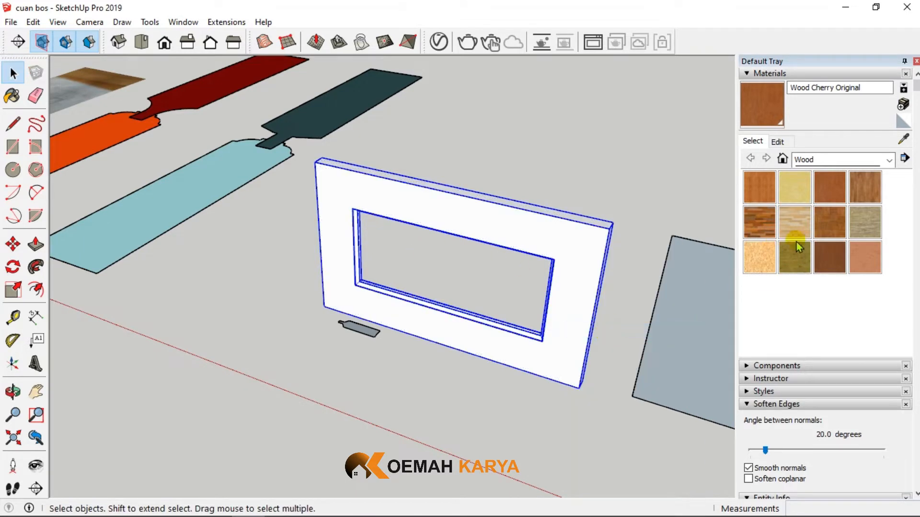
click(832, 216)
click(579, 239)
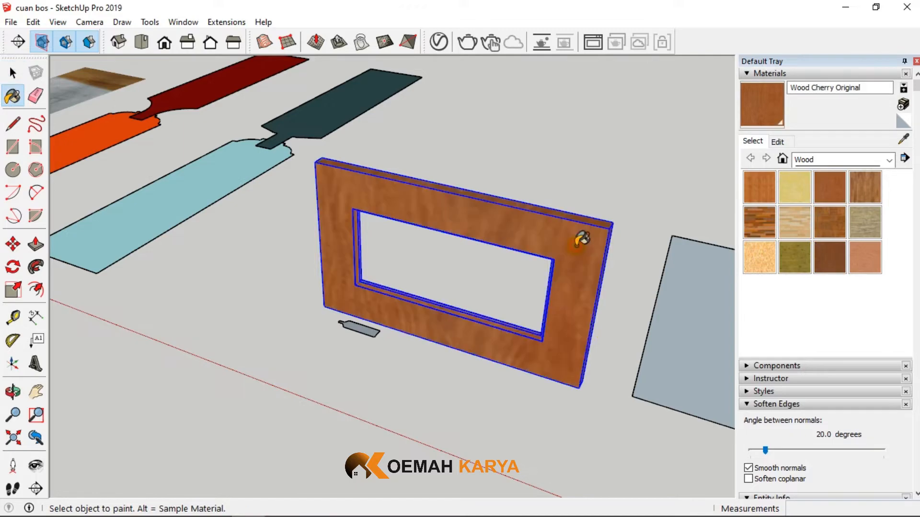
- Examine the painted frame's moulded inner edge and groove from several angles
scroll(572, 242, up, 2)
mouse_move(571, 243)
middle_down()
mouse_move(119, 269)
mouse_move(394, 263)
mouse_move(386, 288)
middle_up()
scroll(270, 245, up, 5)
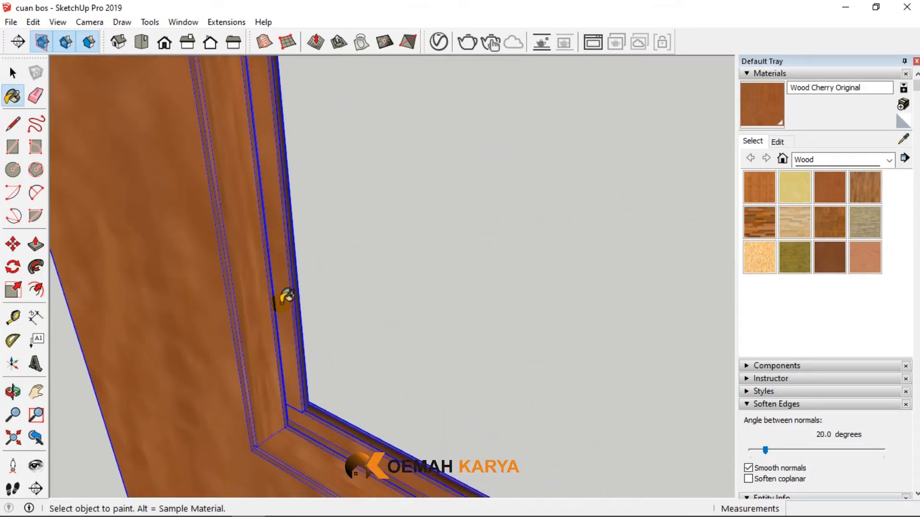
mouse_move(286, 300)
middle_down()
mouse_move(222, 312)
mouse_move(72, 292)
mouse_move(267, 260)
middle_up()
scroll(277, 268, down, 2)
scroll(276, 267, down, 3)
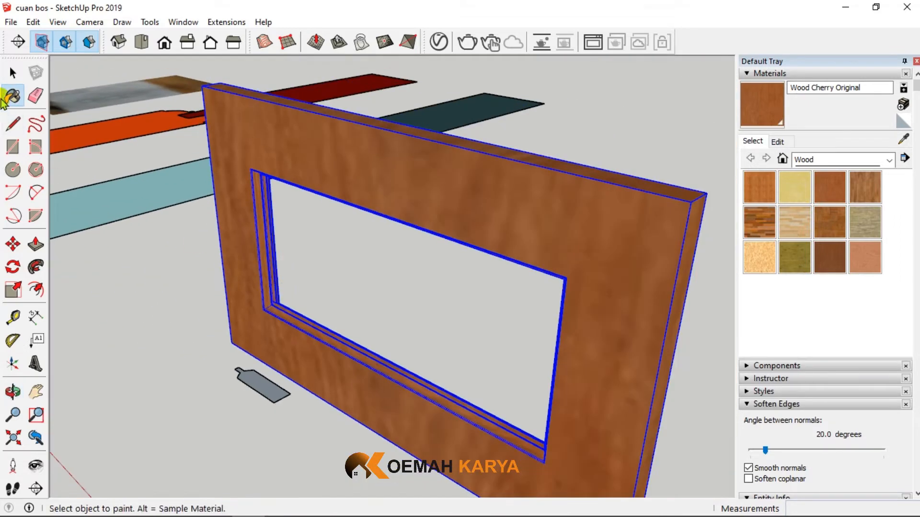
click(13, 73)
click(141, 300)
scroll(258, 282, down, 3)
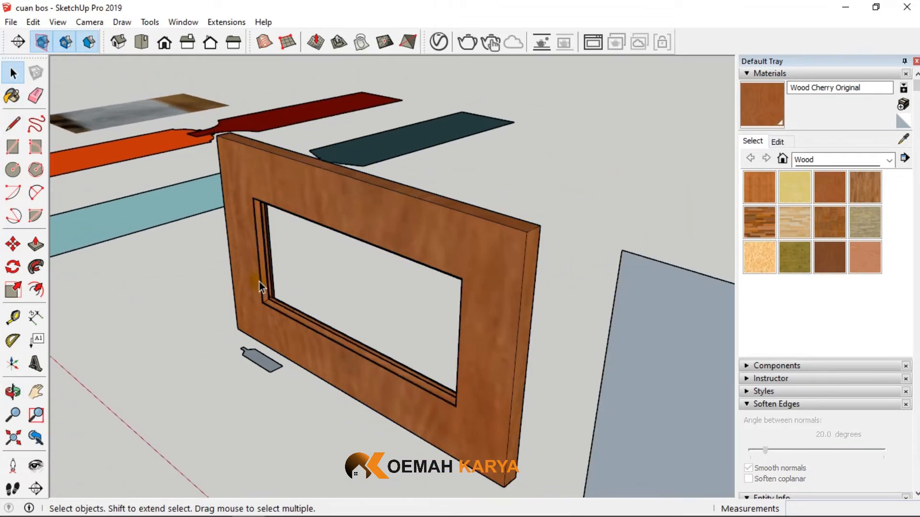
middle_drag(257, 335, 363, 331)
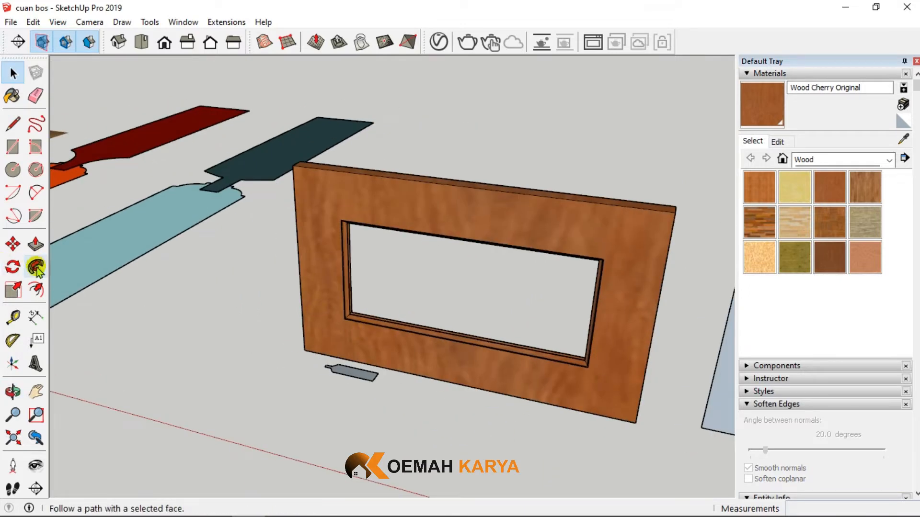
click(155, 249)
scroll(215, 280, down, 3)
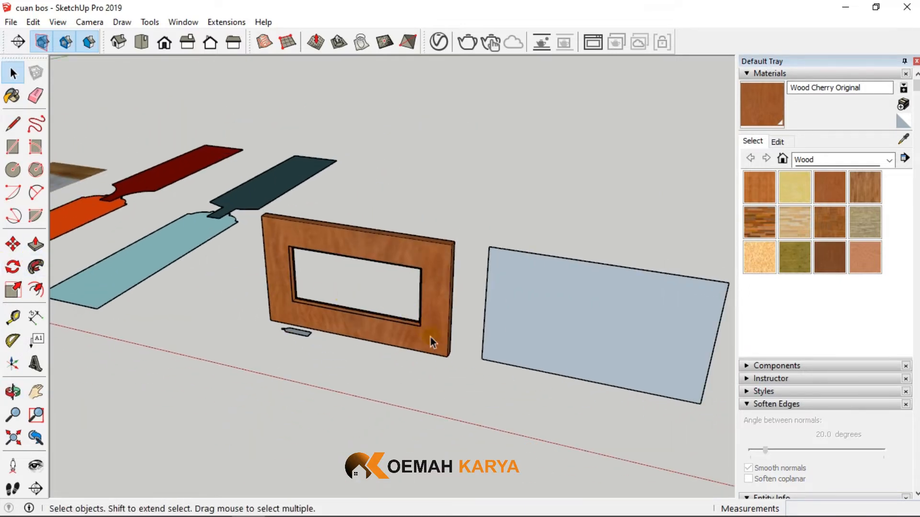
- Compare the copied upright rectangle with the lower panel of the finished door
scroll(531, 329, up, 5)
scroll(329, 330, down, 4)
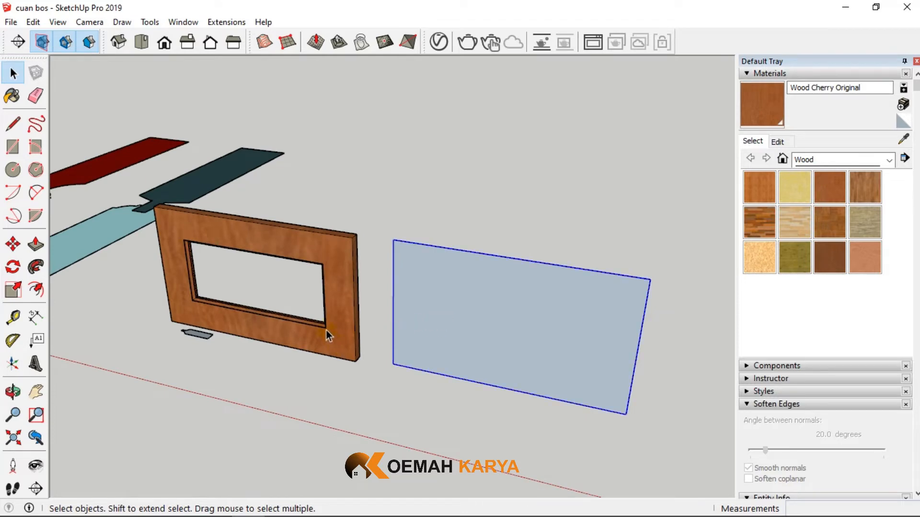
scroll(333, 335, down, 3)
scroll(468, 348, up, 5)
scroll(472, 344, down, 5)
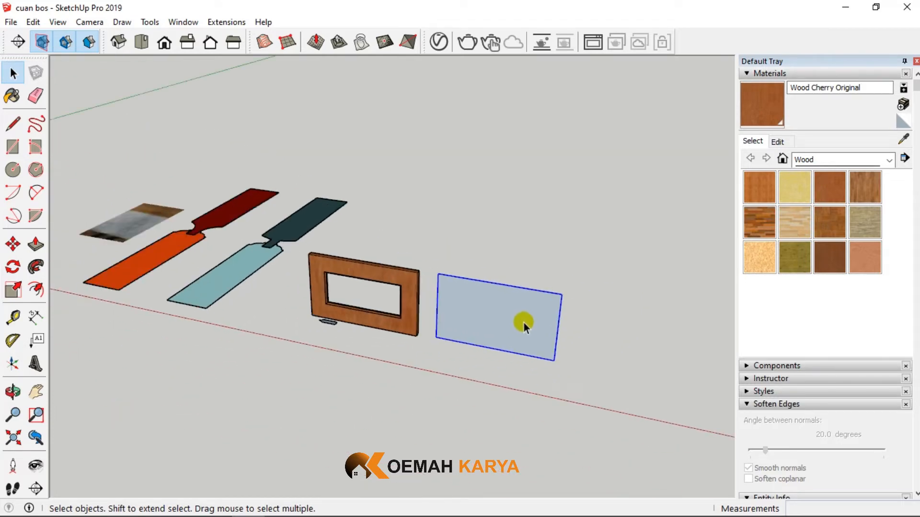
click(119, 217)
scroll(114, 216, up, 2)
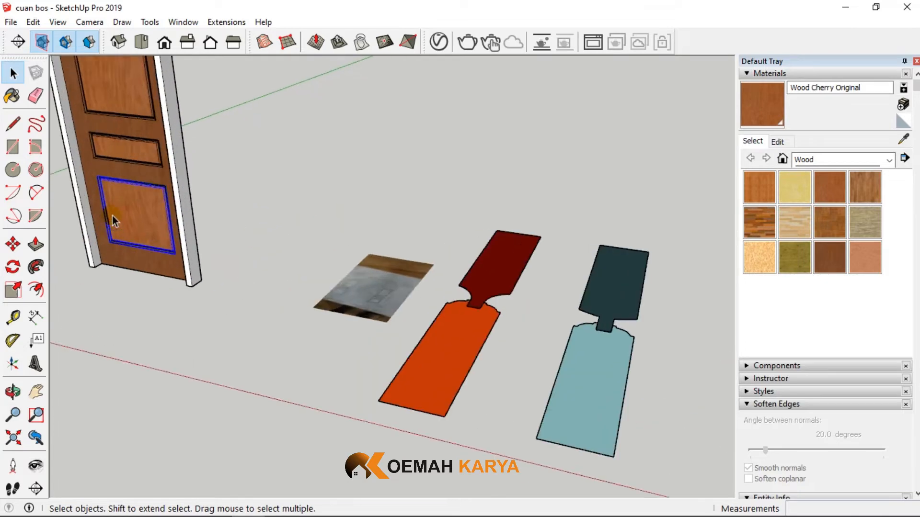
scroll(113, 216, down, 3)
scroll(424, 301, up, 3)
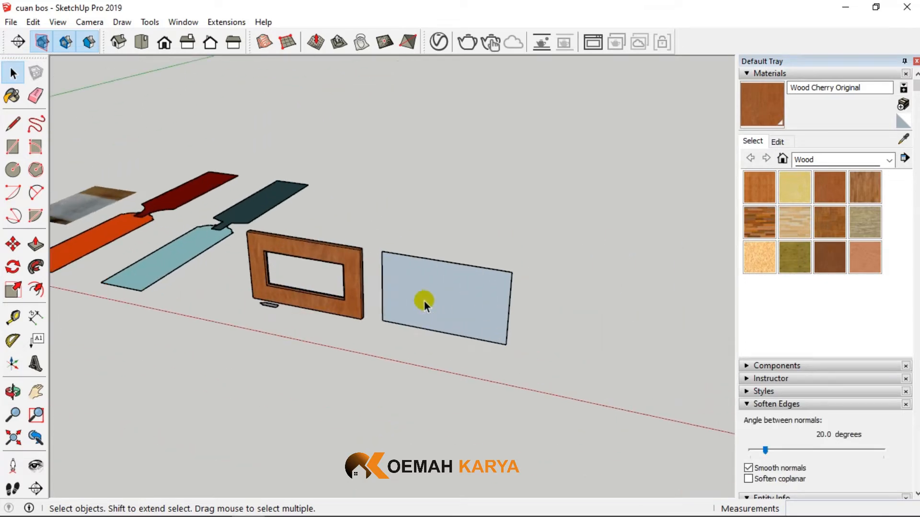
click(423, 299)
scroll(423, 300, up, 3)
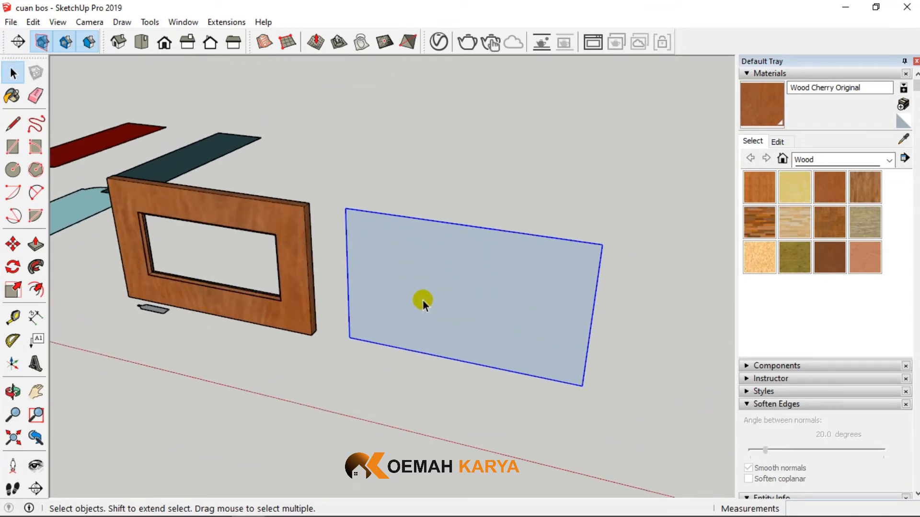
- Move the tongued panel profile group about 1274 mm from beside the frame onto the copied rectangle's lower edge
click(160, 310)
scroll(145, 320, up, 2)
click(13, 244)
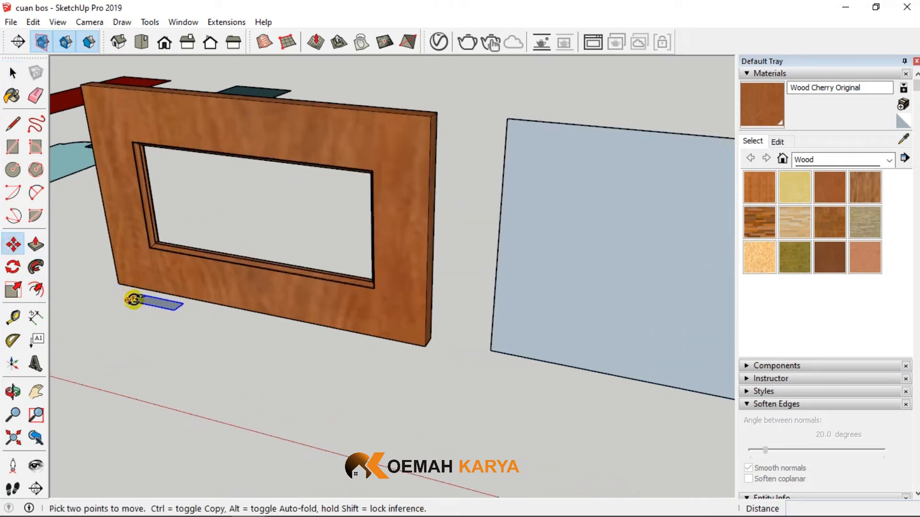
scroll(133, 299, up, 2)
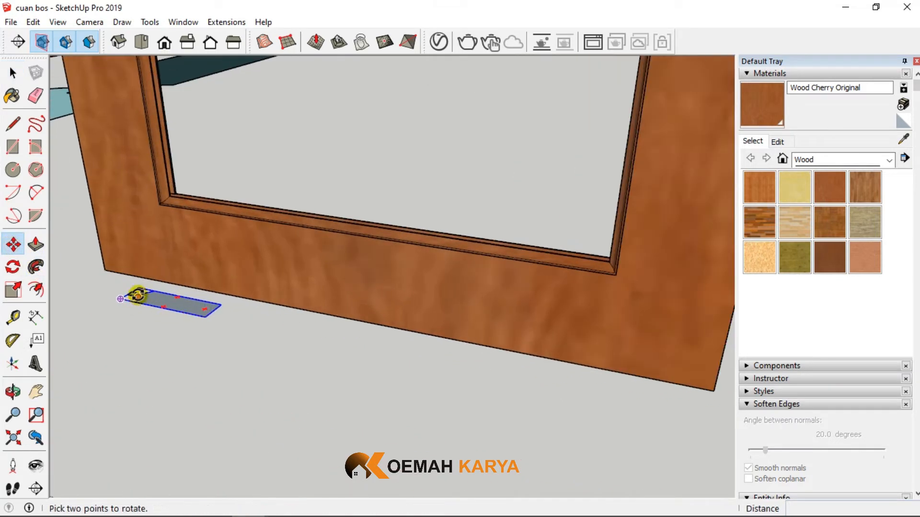
click(221, 304)
scroll(206, 301, down, 6)
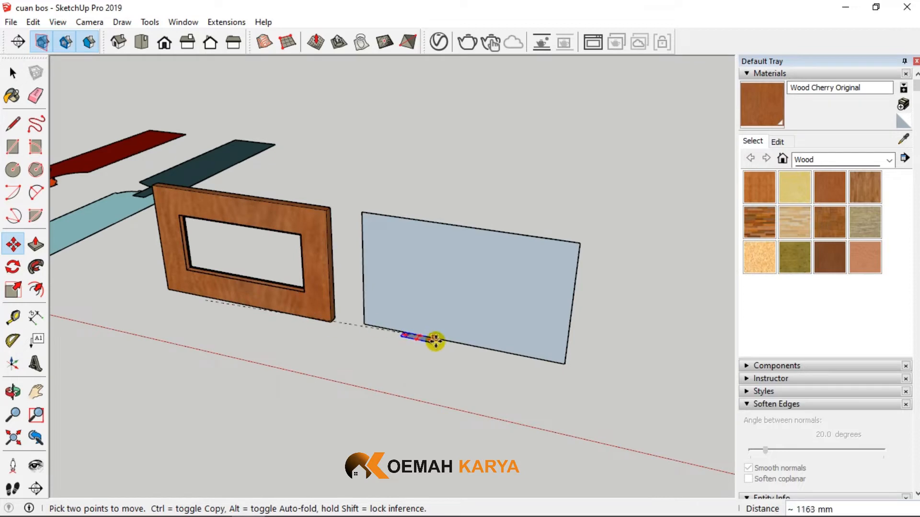
scroll(451, 343, up, 3)
click(473, 343)
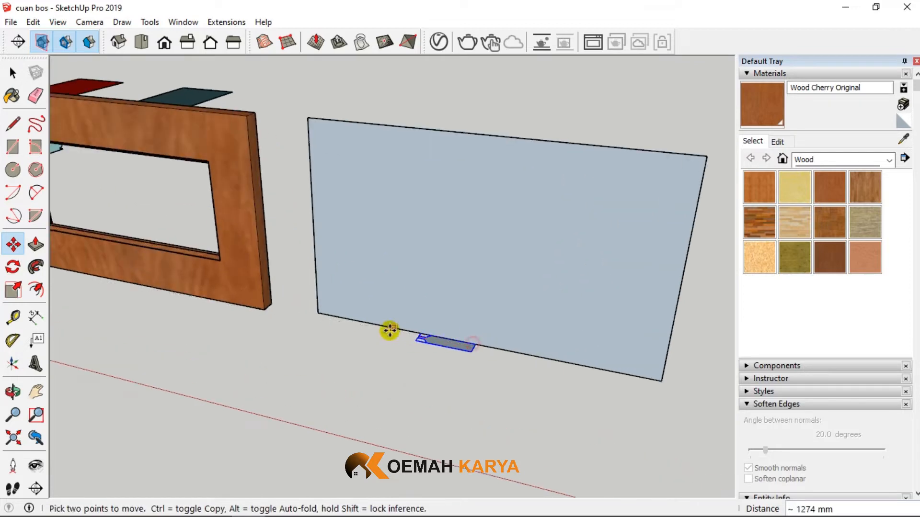
scroll(408, 339, up, 4)
- Open the tongued panel profile group for editing and select the edges forming its tongue end
click(13, 73)
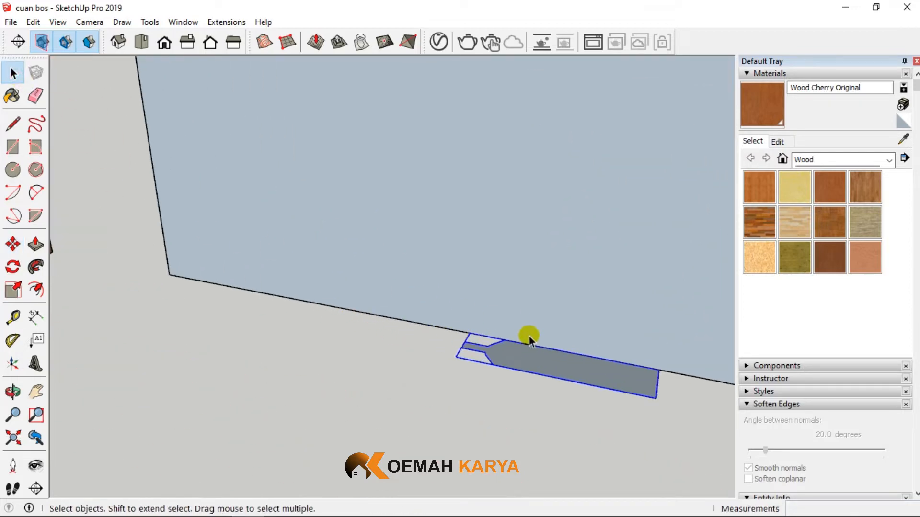
double_click(579, 377)
click(13, 124)
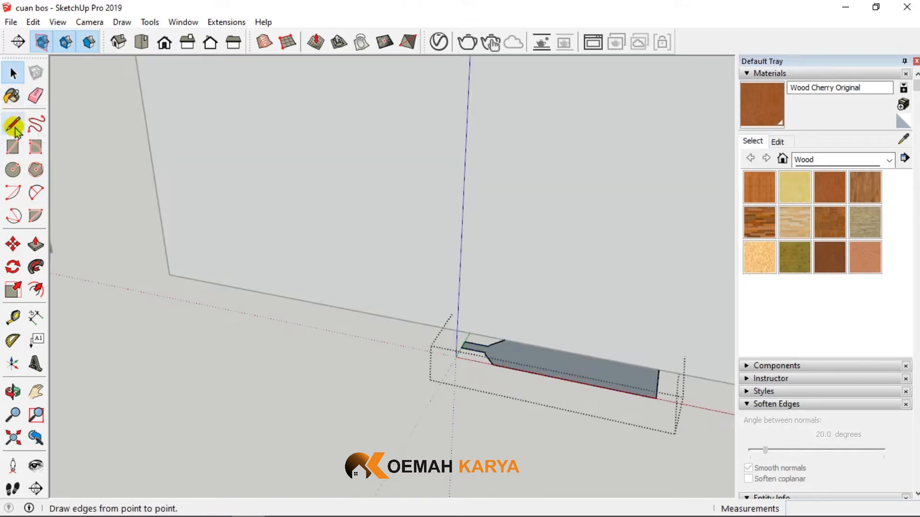
click(13, 73)
drag(425, 283, 522, 390)
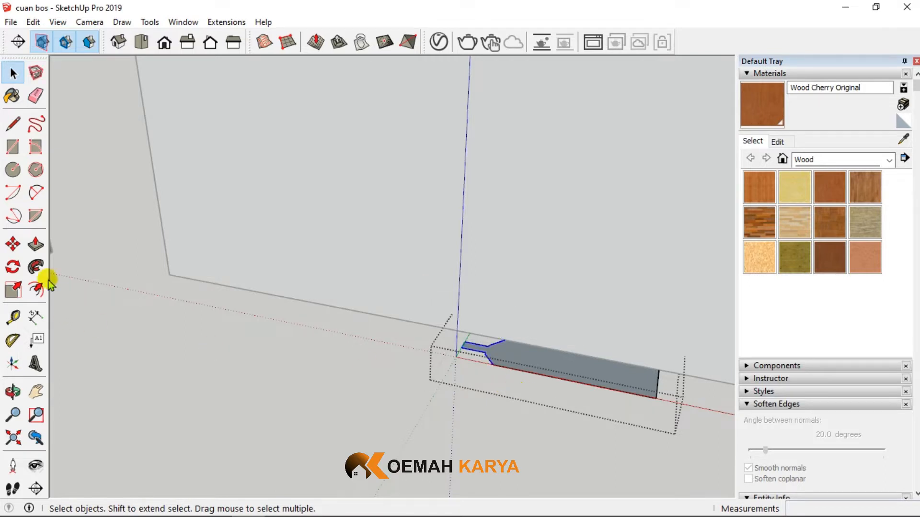
click(13, 244)
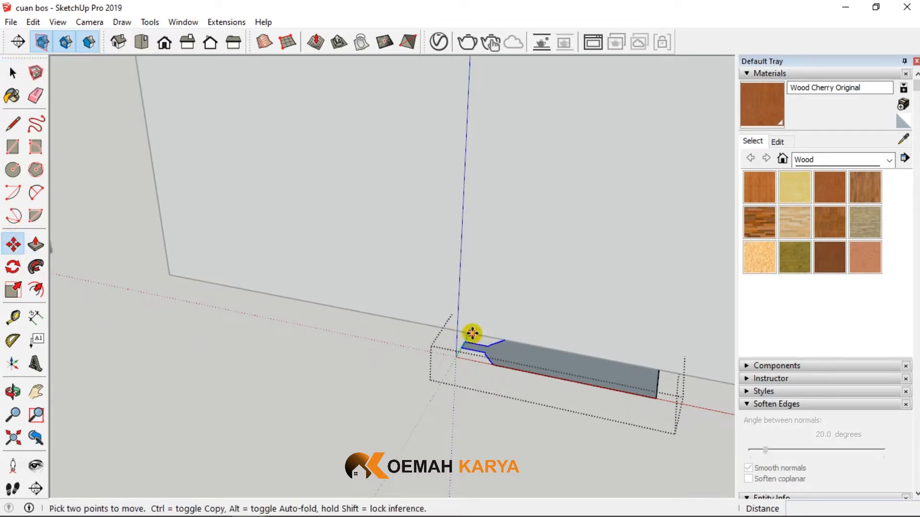
scroll(467, 331, up, 2)
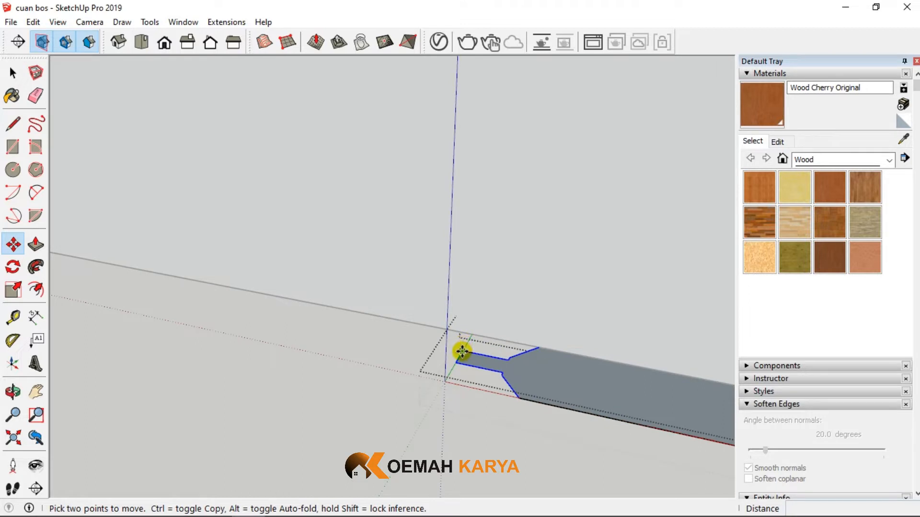
click(462, 352)
scroll(462, 352, down, 3)
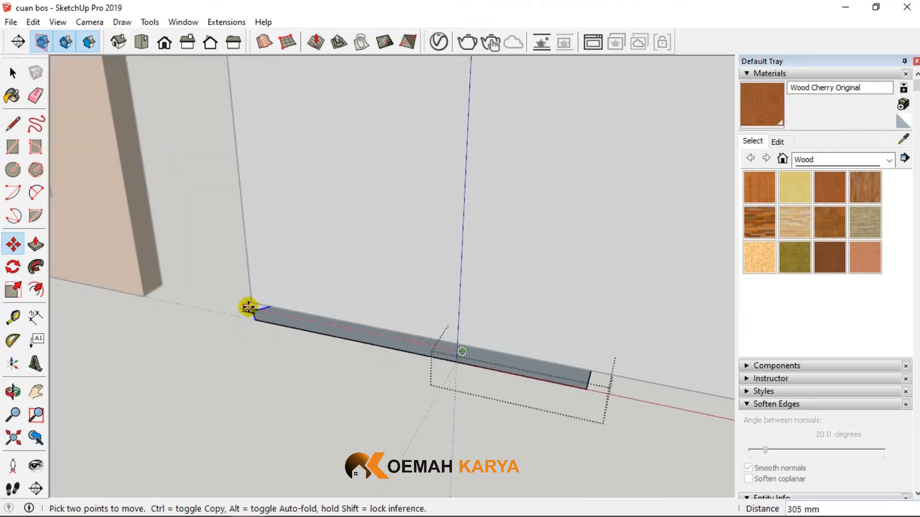
scroll(248, 308, up, 3)
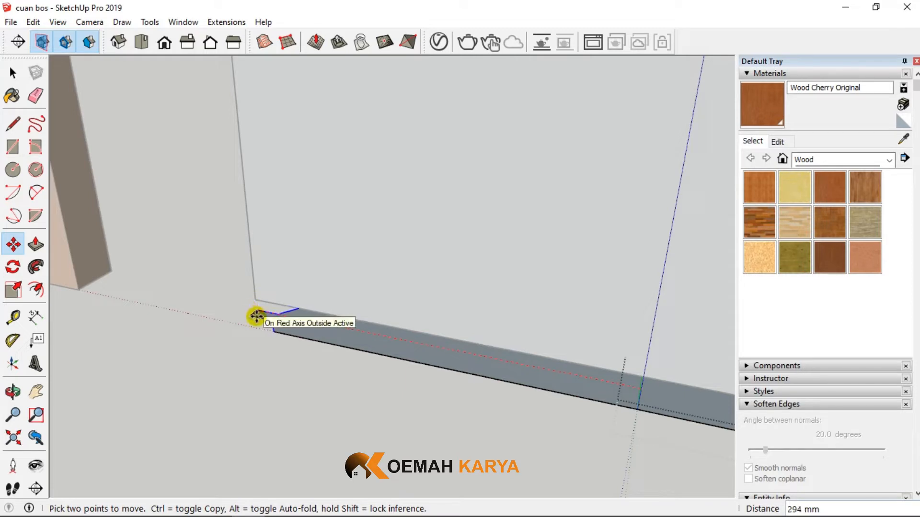
key(Escape)
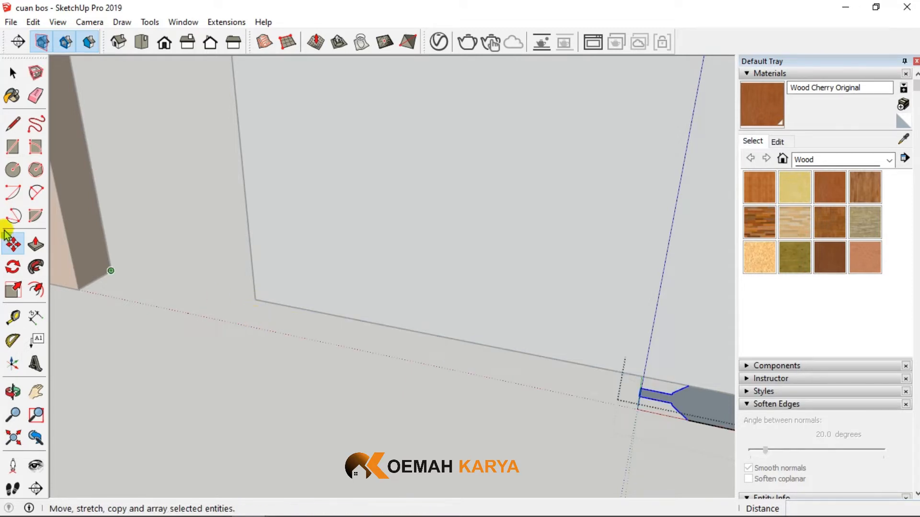
- Draw a reference line about 96 mm long along the green direction from the copied rectangle's lower corner nearest the frame
click(12, 125)
click(255, 301)
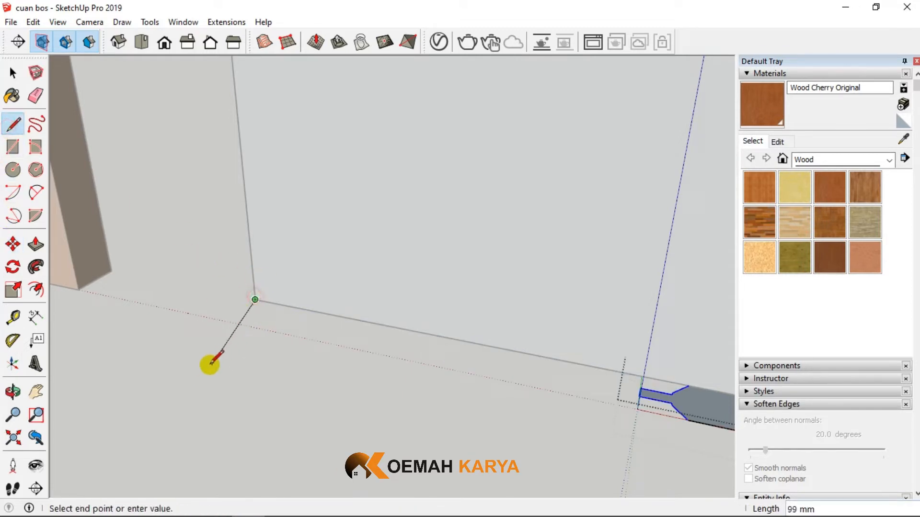
click(183, 357)
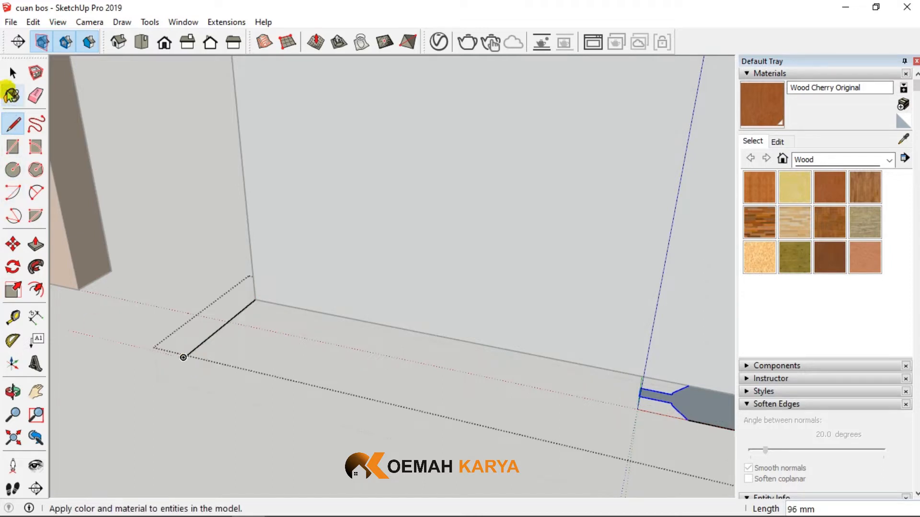
- Stretch the panel profile by moving its selected tongue end along the red direction onto the reference line
click(11, 73)
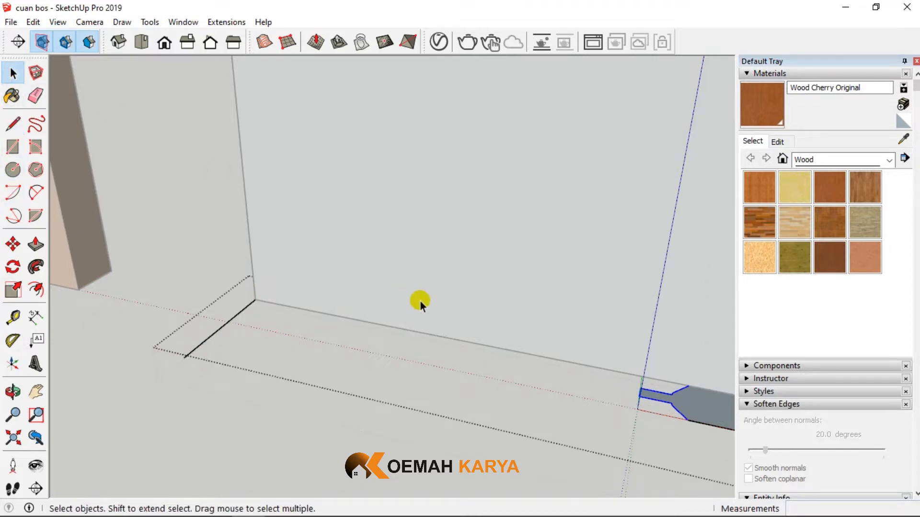
click(12, 244)
click(640, 386)
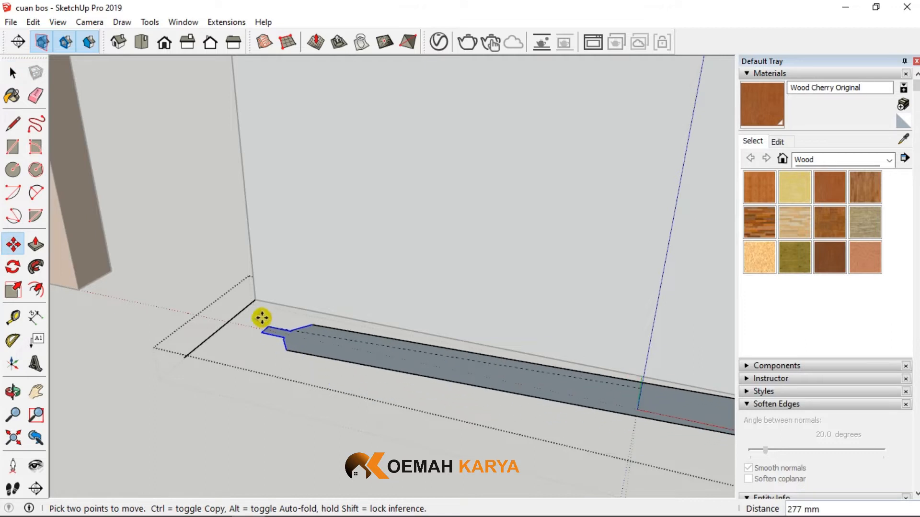
click(240, 305)
- Erase the reference line at the rectangle's corner and finish editing the panel profile group
click(36, 96)
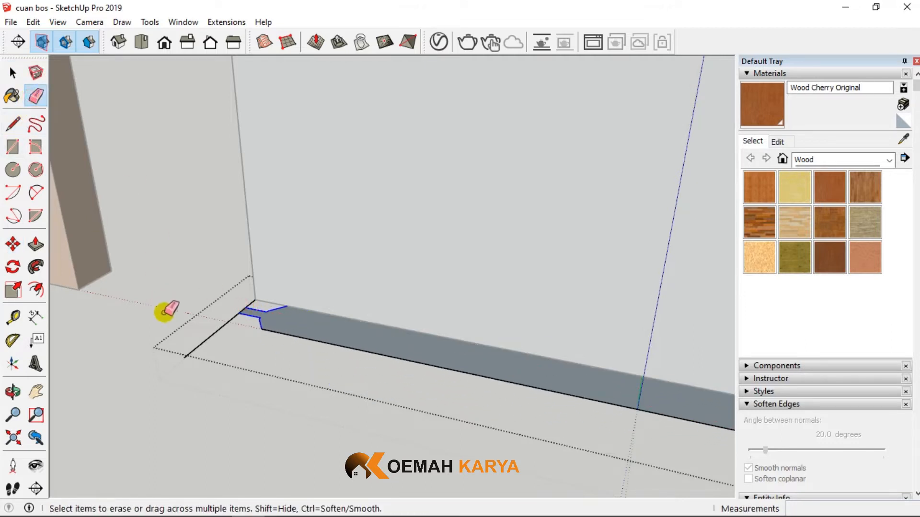
drag(197, 343, 231, 314)
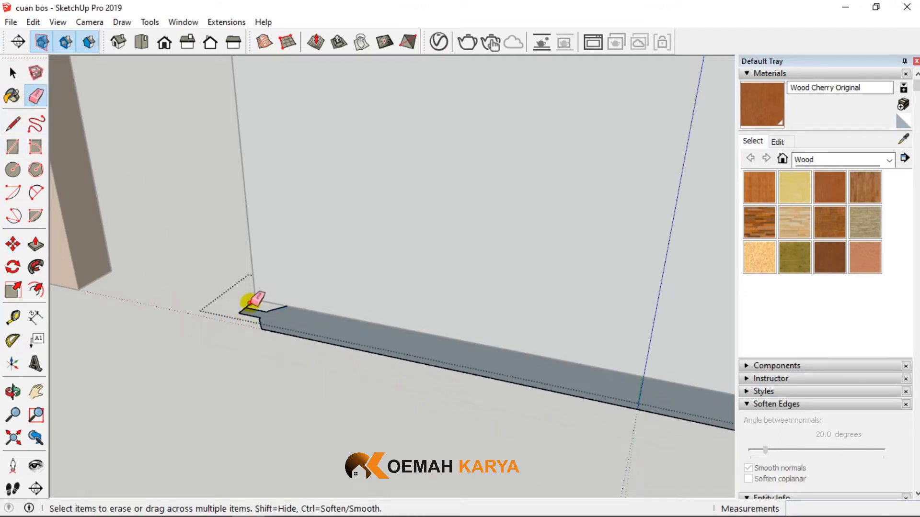
click(13, 73)
middle_drag(181, 341, 301, 355)
middle_drag(424, 370, 483, 372)
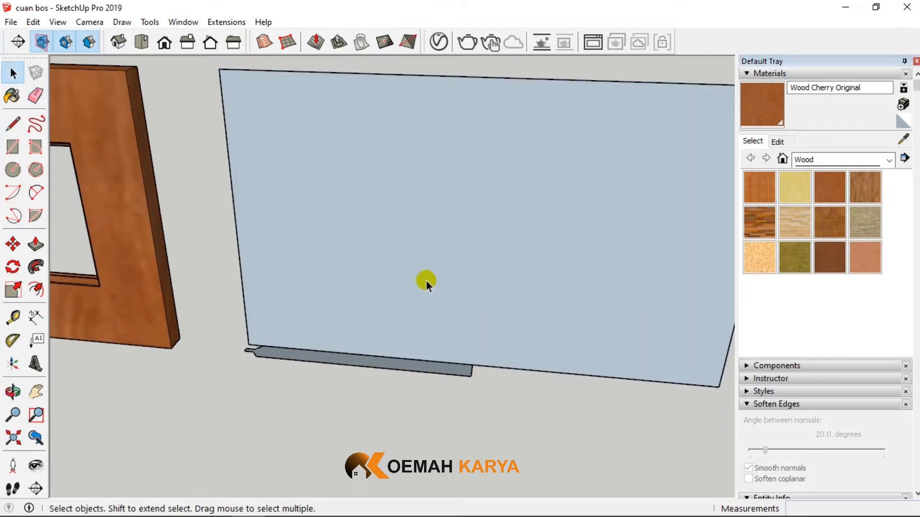
- Explode the lengthened panel profile group and select the copied upright rectangle group
click(427, 280)
scroll(411, 326, down, 2)
click(383, 351)
scroll(383, 350, up, 2)
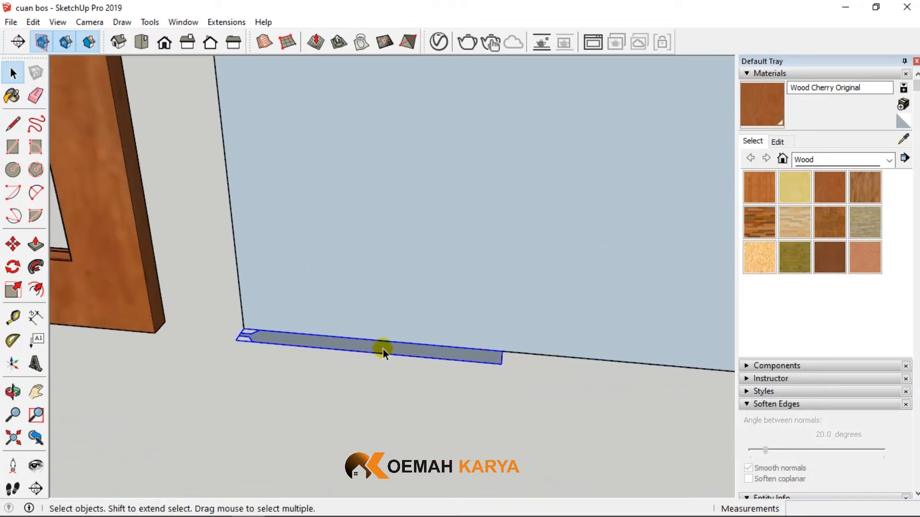
right_click(383, 349)
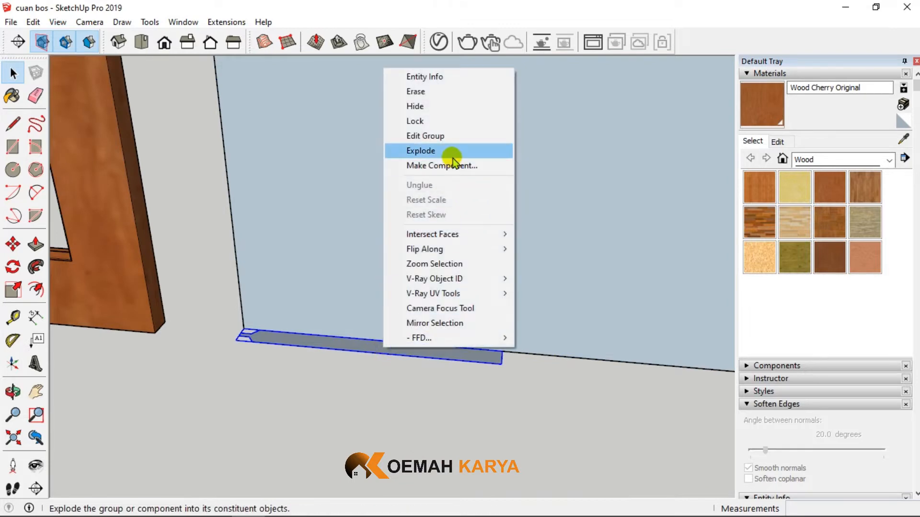
click(434, 150)
click(433, 170)
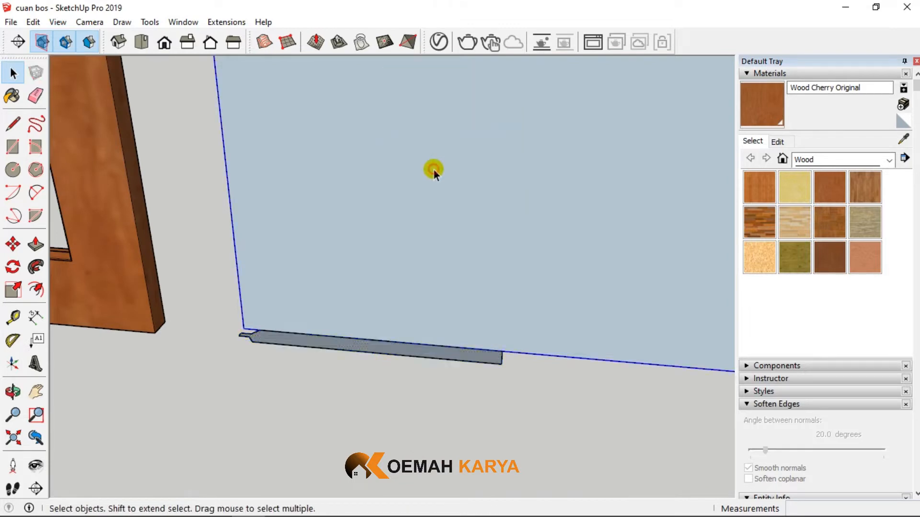
- Explode the copied rectangle group and sweep the lengthened panel profile around the rectangle with Follow Me
right_click(433, 170)
click(471, 252)
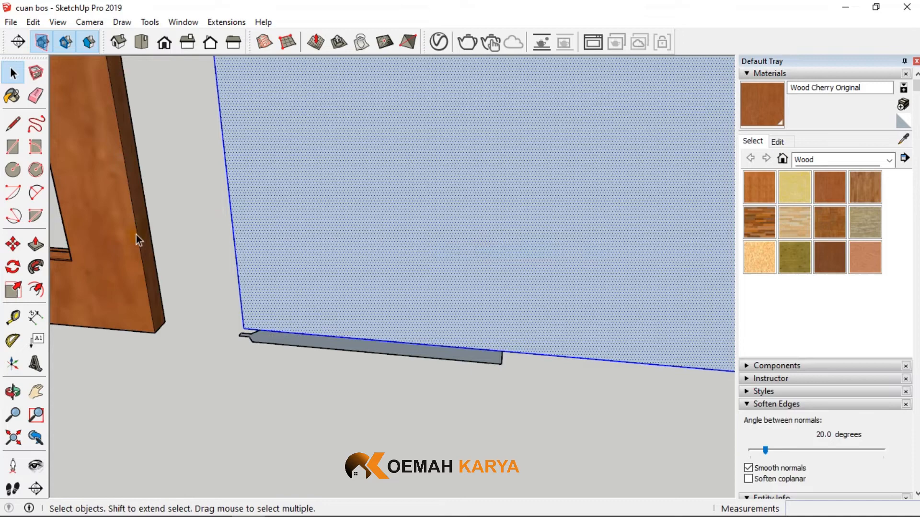
click(36, 267)
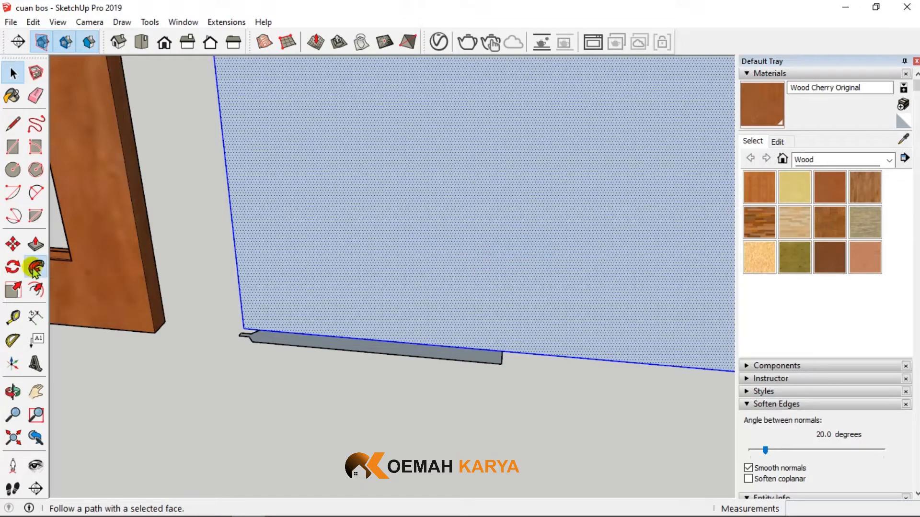
click(334, 347)
scroll(329, 349, down, 4)
middle_drag(540, 240, 4, 34)
- Erase the original rectangle edge covering the swept panel's front and the leftover profile face
click(36, 96)
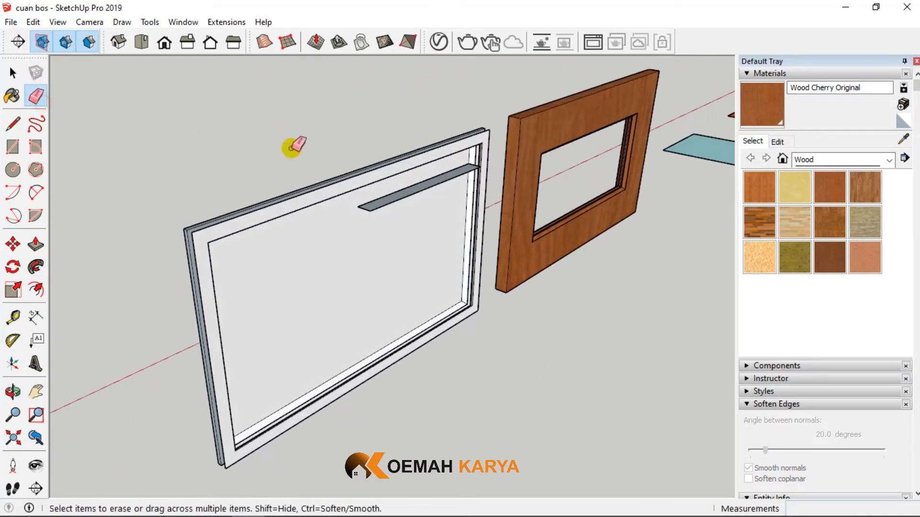
scroll(249, 230, up, 5)
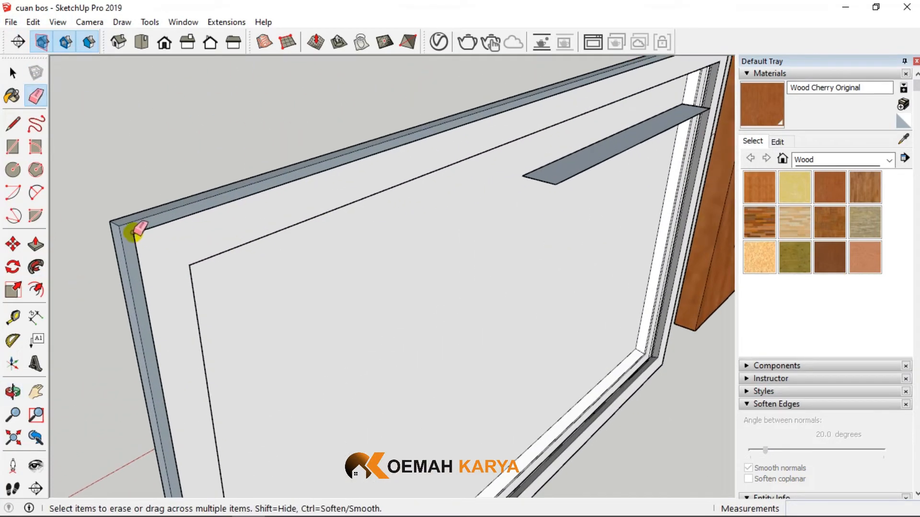
scroll(136, 233, down, 3)
scroll(459, 198, up, 4)
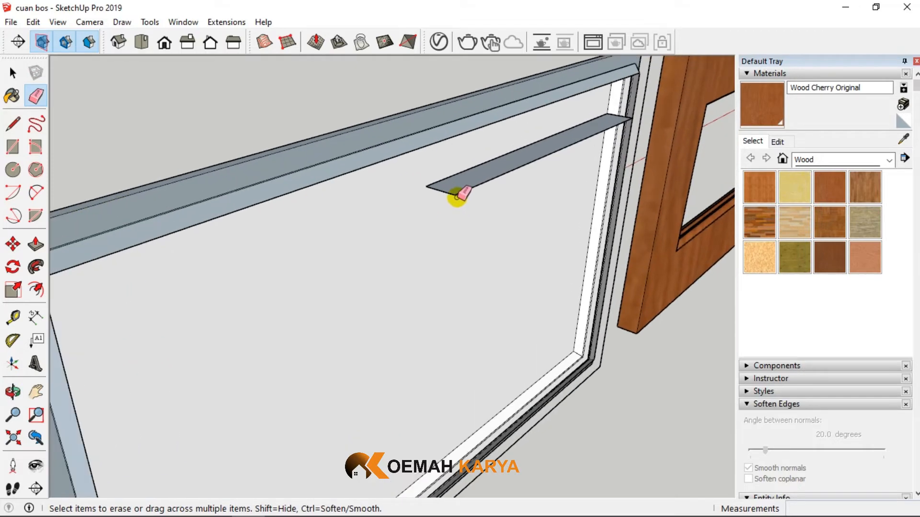
click(439, 187)
mouse_move(597, 115)
middle_down()
mouse_move(308, 131)
mouse_move(547, 191)
middle_up()
scroll(599, 156, down, 5)
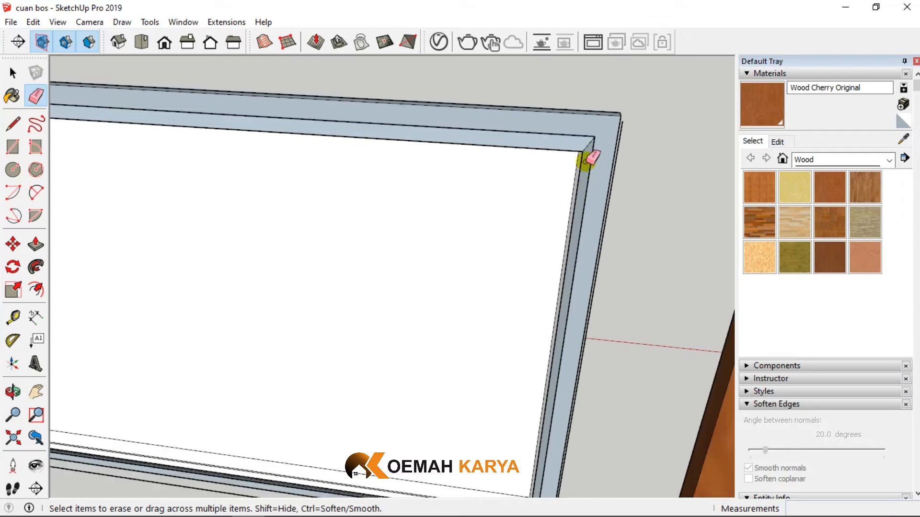
- Erase the remaining stray rectangle edges along the side and underside of the swept panel
middle_drag(526, 269, 531, 404)
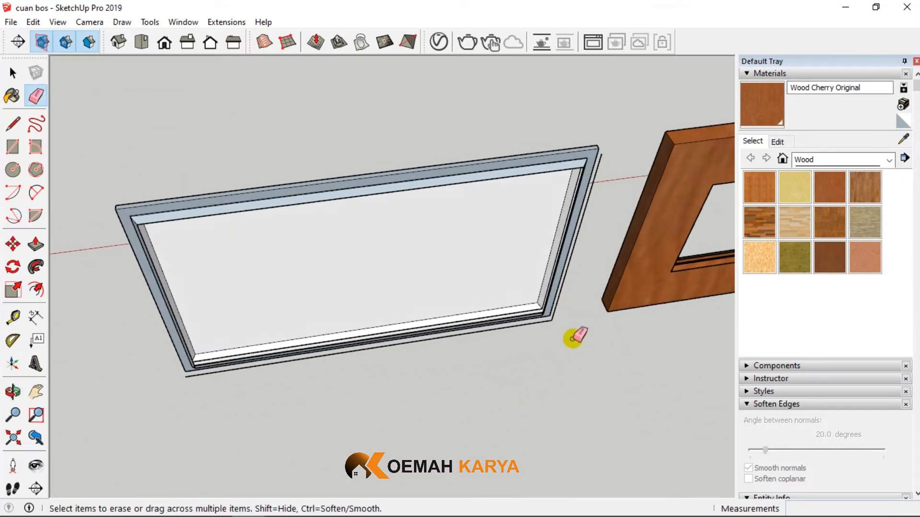
scroll(554, 318, up, 6)
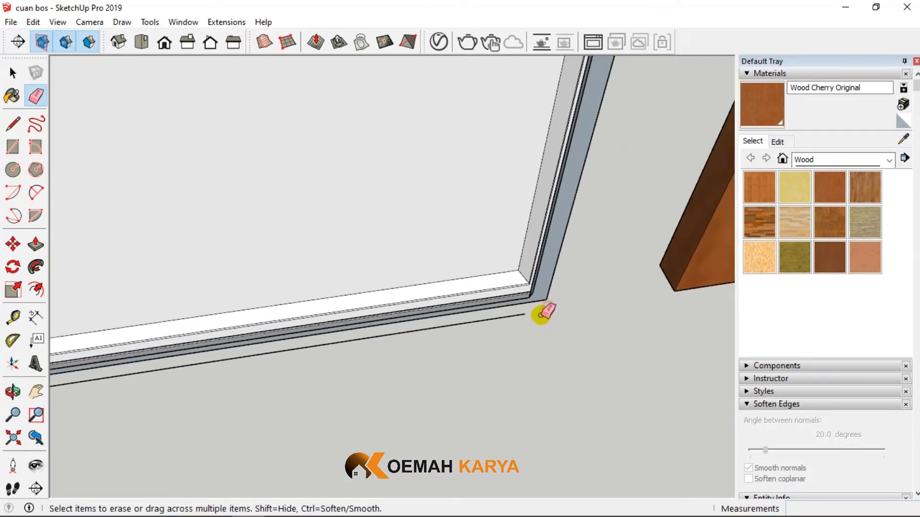
scroll(519, 317, down, 3)
scroll(179, 363, up, 3)
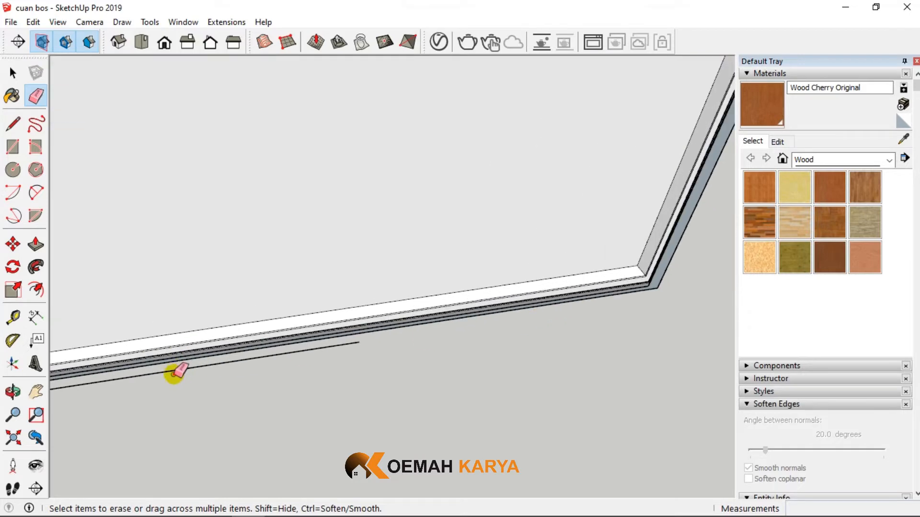
scroll(178, 369, down, 5)
middle_drag(559, 353, 378, 271)
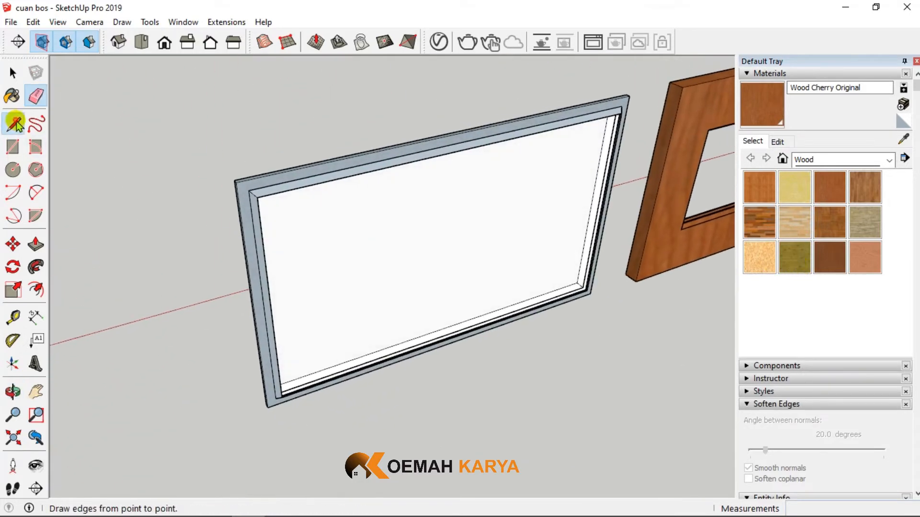
- Close the panel's open centre with a rectangle about 850 x 490 mm between the opposite inner corners of its border
click(13, 146)
scroll(254, 199, up, 3)
click(230, 196)
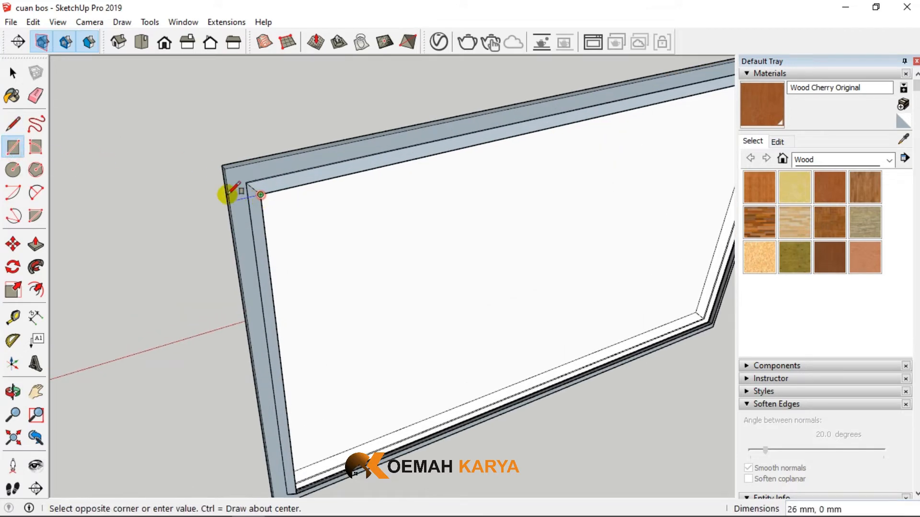
scroll(231, 197, down, 2)
scroll(507, 265, up, 4)
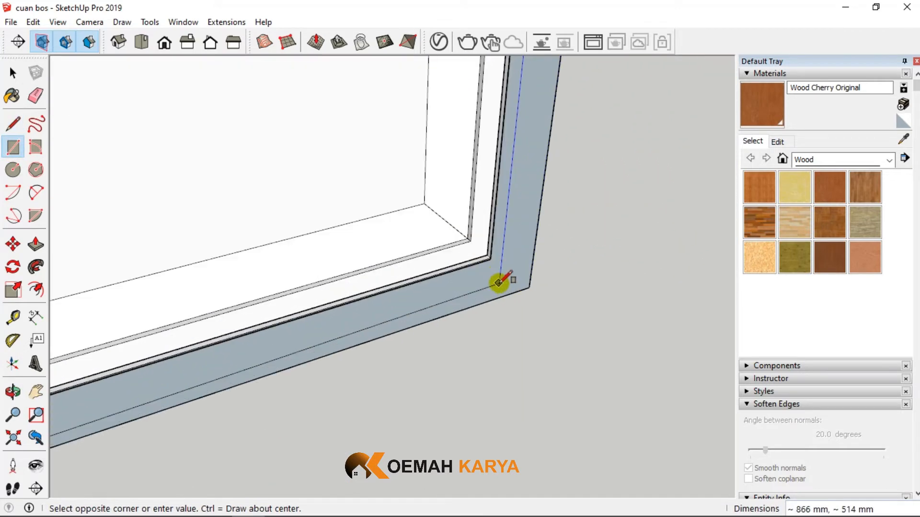
middle_drag(489, 263, 251, 240)
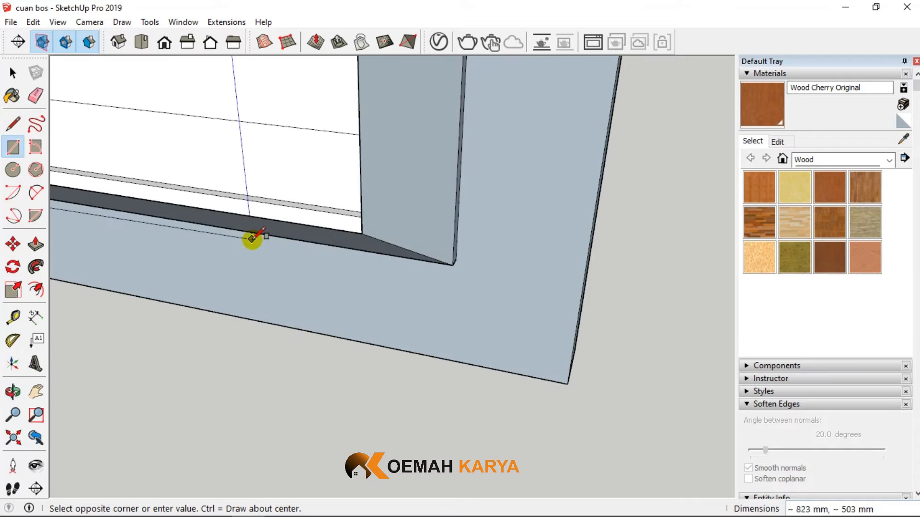
click(362, 233)
scroll(403, 254, down, 5)
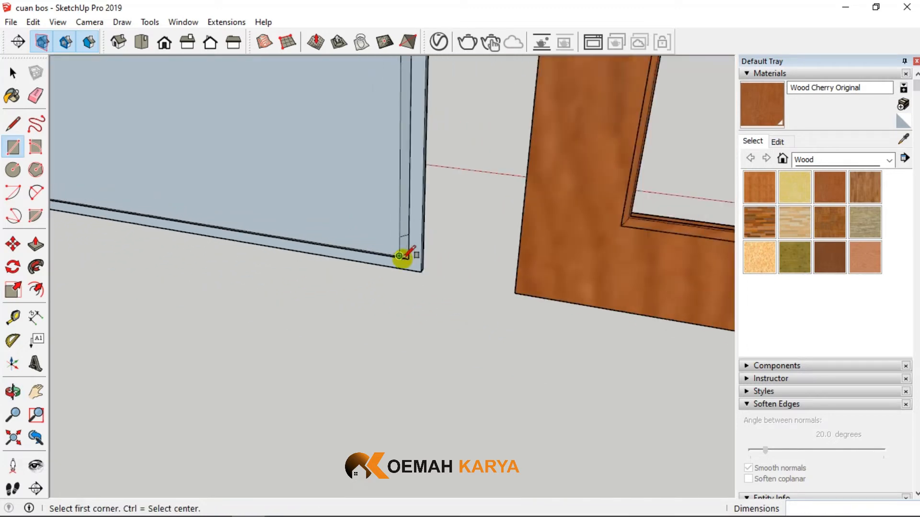
middle_drag(402, 256, 431, 230)
- Select all the faces and edges of the swept panel and make them a group
click(13, 73)
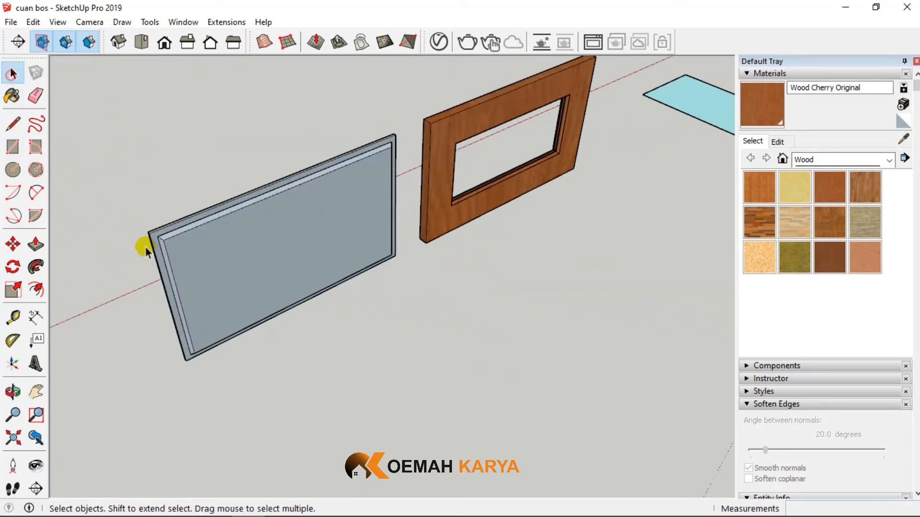
middle_drag(143, 244, 375, 275)
triple_click(376, 275)
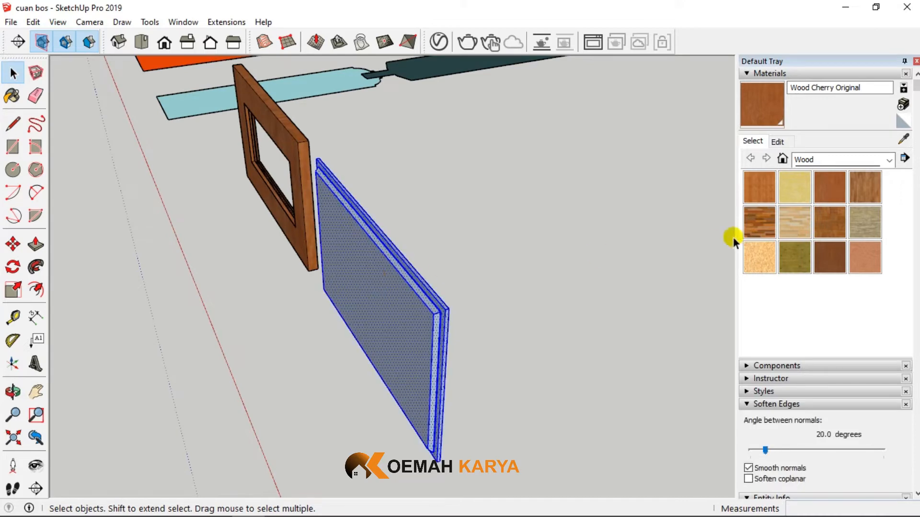
right_click(380, 333)
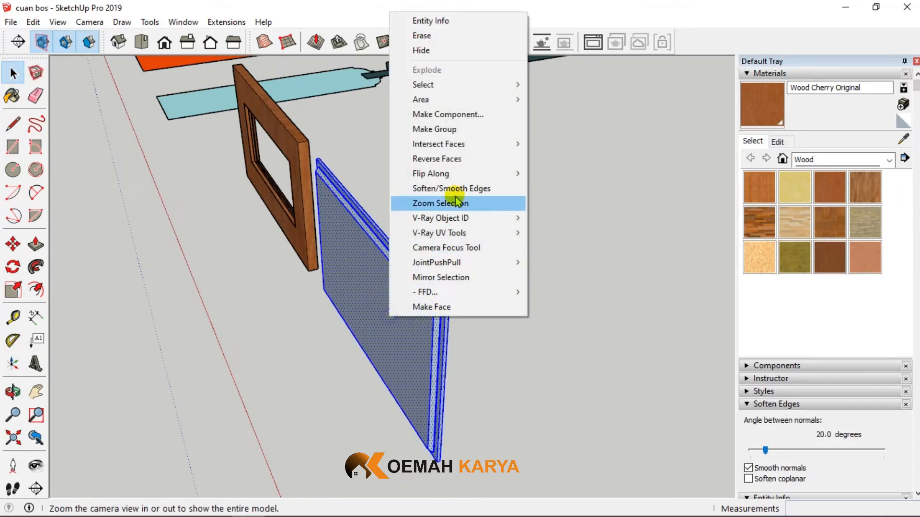
click(462, 131)
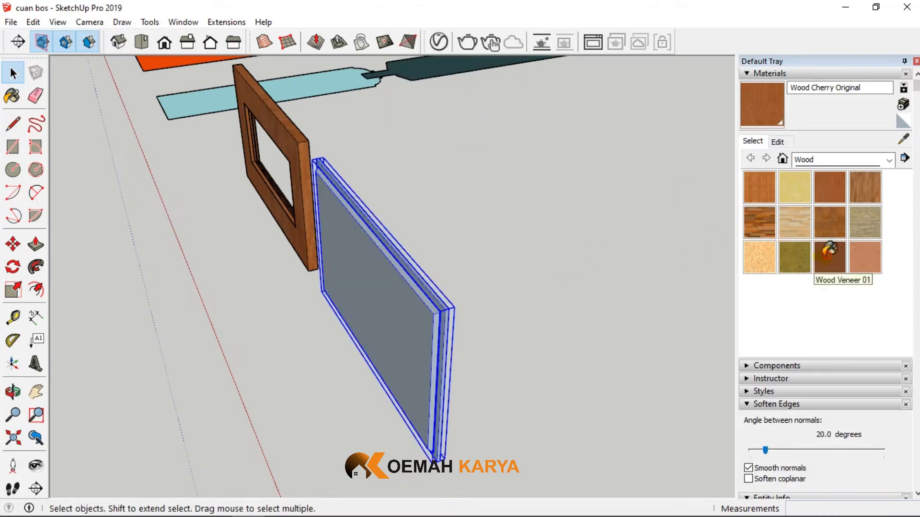
- Paint the panel group with the Wood Veneer 01 material and clear the selection
click(829, 254)
click(366, 293)
mouse_move(336, 283)
middle_down()
mouse_move(301, 271)
mouse_move(408, 268)
mouse_move(303, 270)
mouse_move(401, 268)
middle_up()
click(13, 73)
click(554, 139)
- Examine the finished door's lowest panel and the dimensions around it on the reference drawing
scroll(574, 174, down, 5)
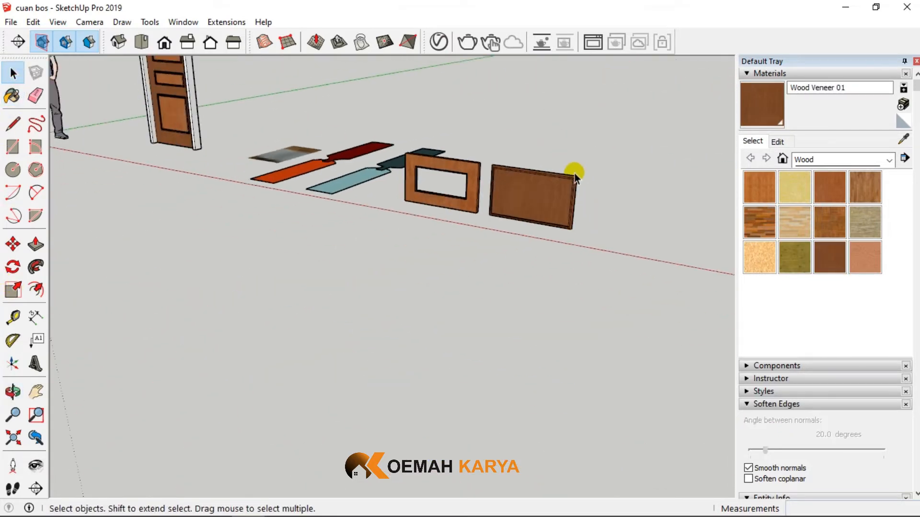
middle_drag(574, 174, 201, 240)
scroll(163, 292, up, 6)
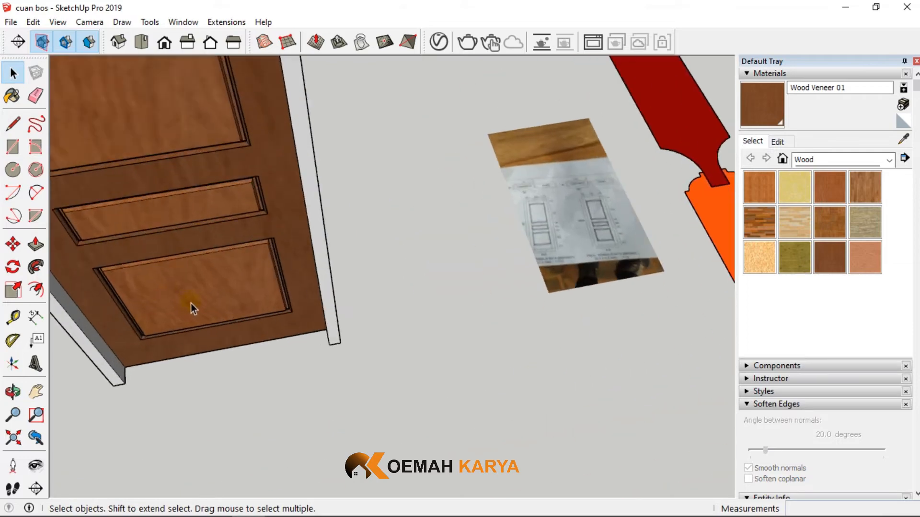
scroll(182, 297, up, 2)
scroll(173, 291, down, 3)
scroll(688, 227, up, 6)
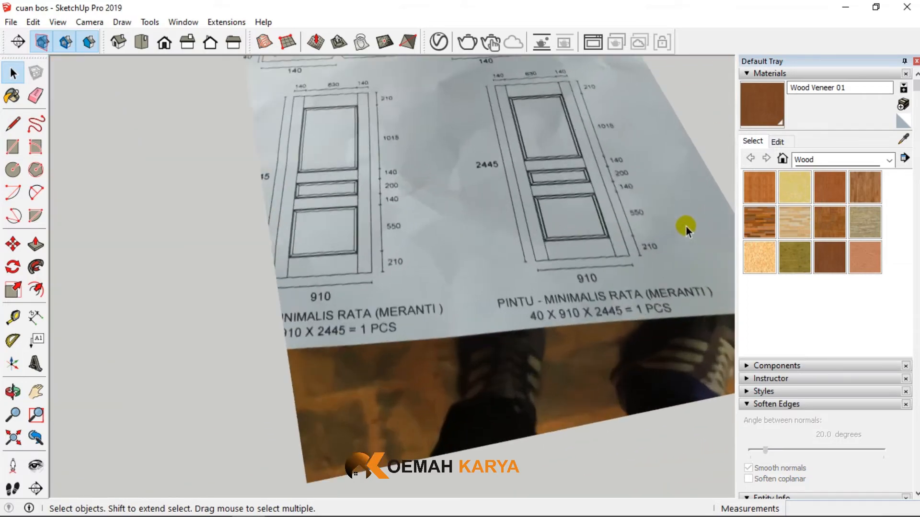
scroll(686, 226, up, 2)
scroll(675, 225, up, 3)
scroll(551, 197, up, 1)
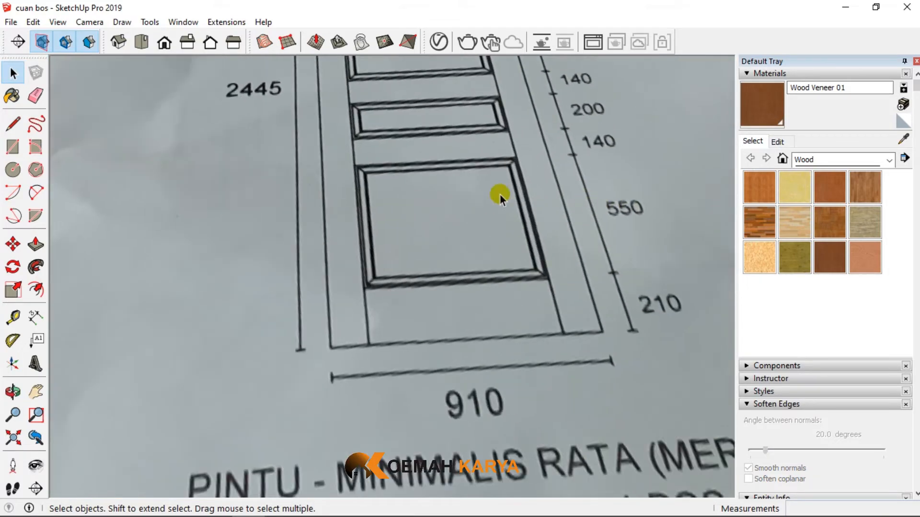
scroll(433, 272, down, 3)
scroll(162, 249, down, 6)
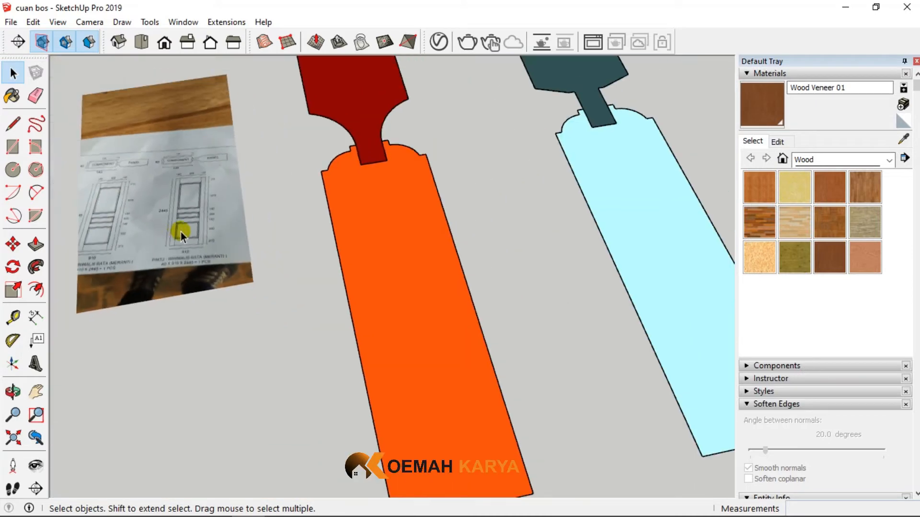
scroll(180, 232, down, 3)
scroll(585, 249, up, 5)
middle_drag(582, 253, 182, 139)
- Try to place a guide 210 mm from the lower moulding edge of the frame's opening along the green direction
click(13, 317)
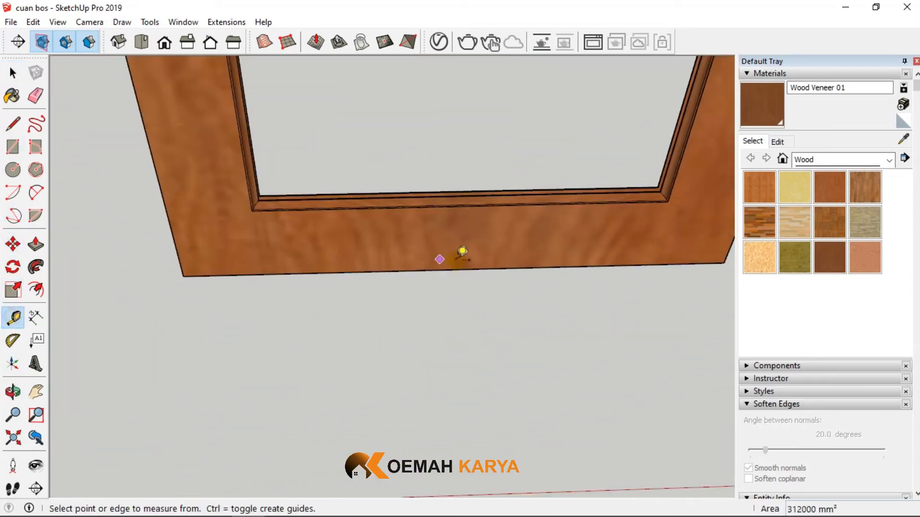
scroll(462, 252, up, 3)
middle_drag(466, 250, 436, 156)
click(434, 160)
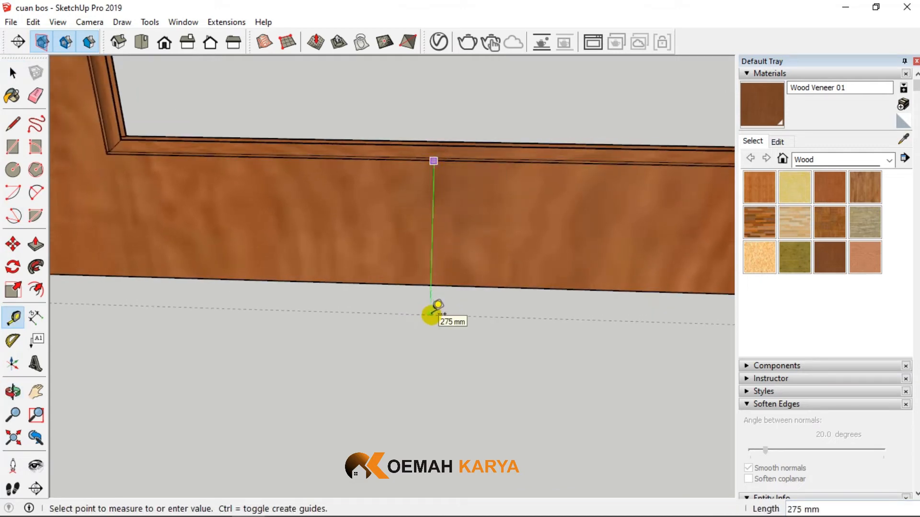
click(432, 314)
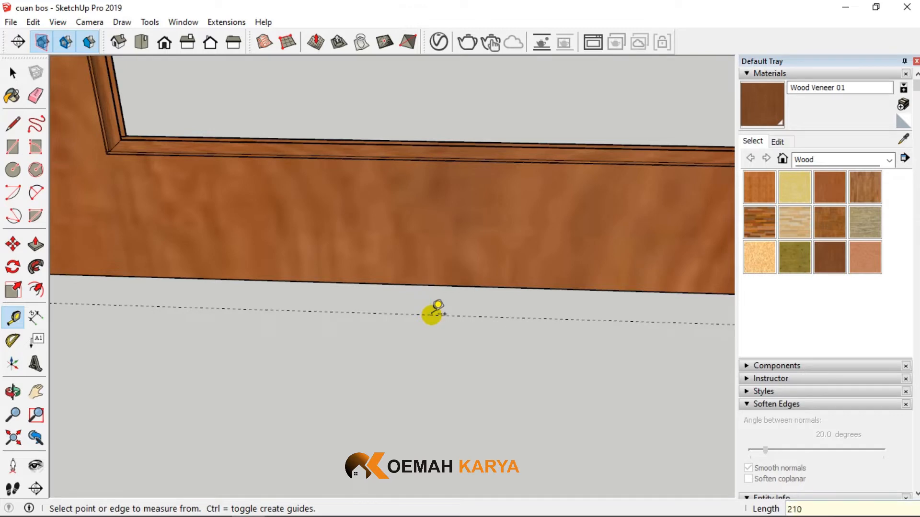
scroll(385, 238, down, 3)
middle_drag(390, 243, 361, 204)
scroll(355, 213, down, 1)
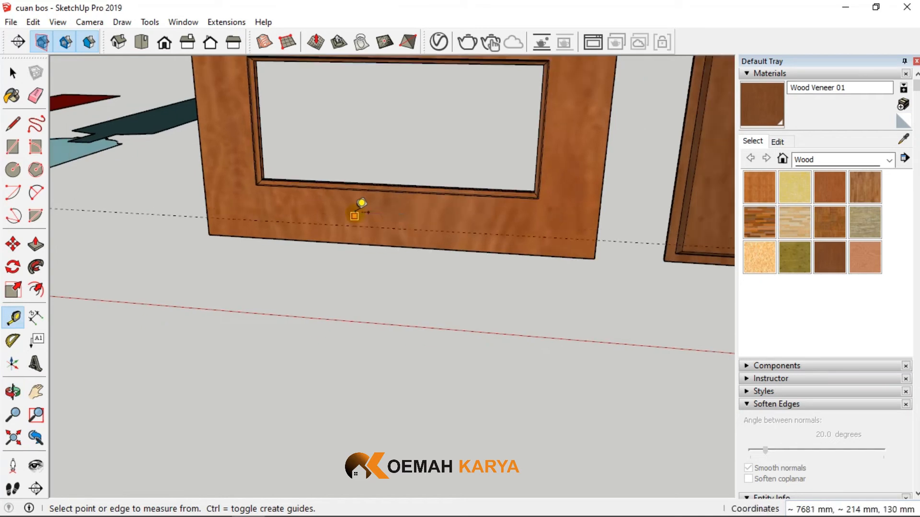
scroll(385, 251, down, 4)
middle_drag(391, 241, 254, 215)
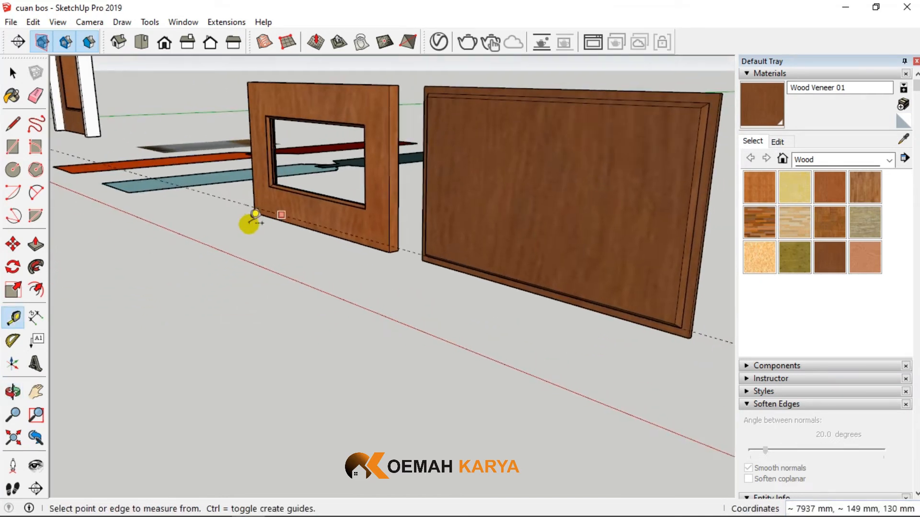
- Place a guide 210 mm straight below the lower moulding edge of the frame's opening
scroll(312, 211, up, 5)
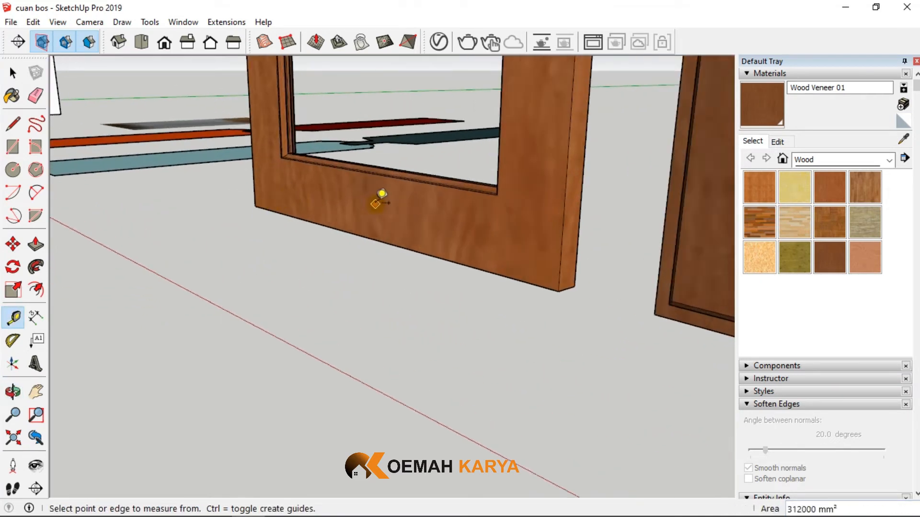
click(410, 158)
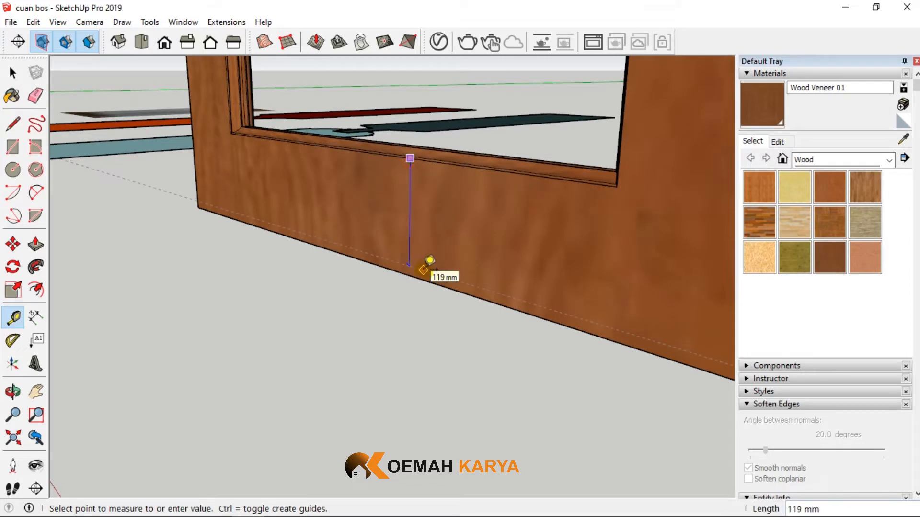
click(430, 260)
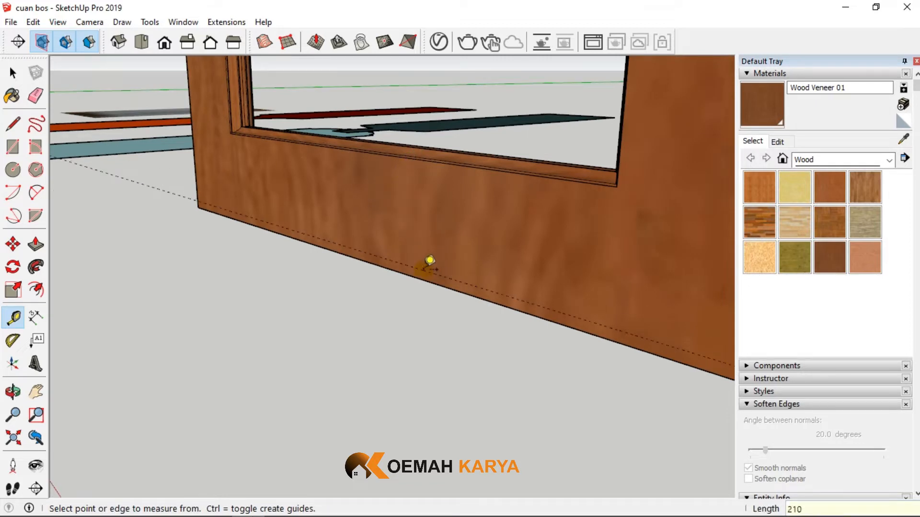
- Open the frame group, extend its bottom face 80 mm down to the guide with Push/Pull, and finish editing
click(13, 72)
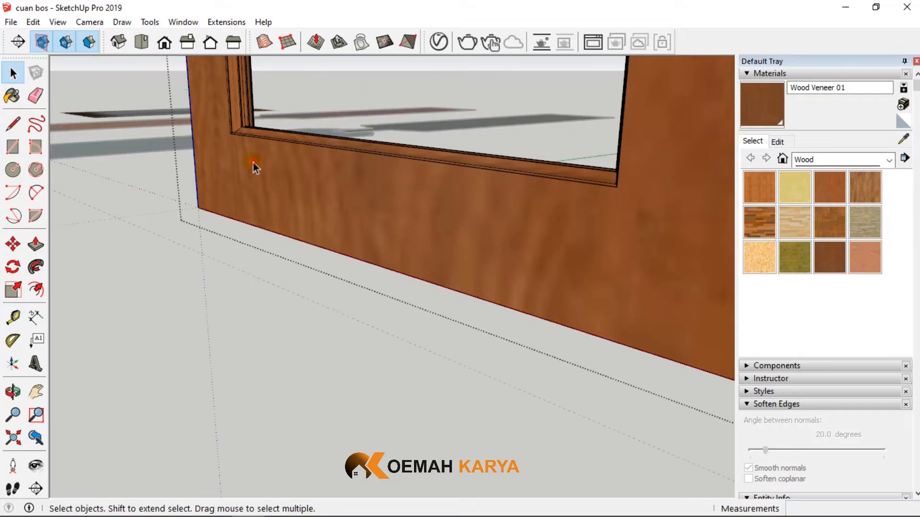
middle_drag(253, 164, 287, 144)
click(36, 245)
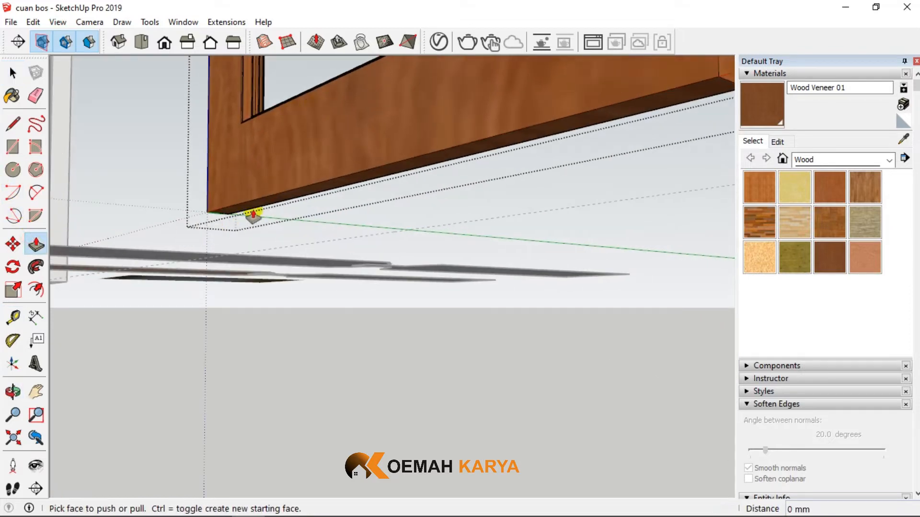
click(253, 214)
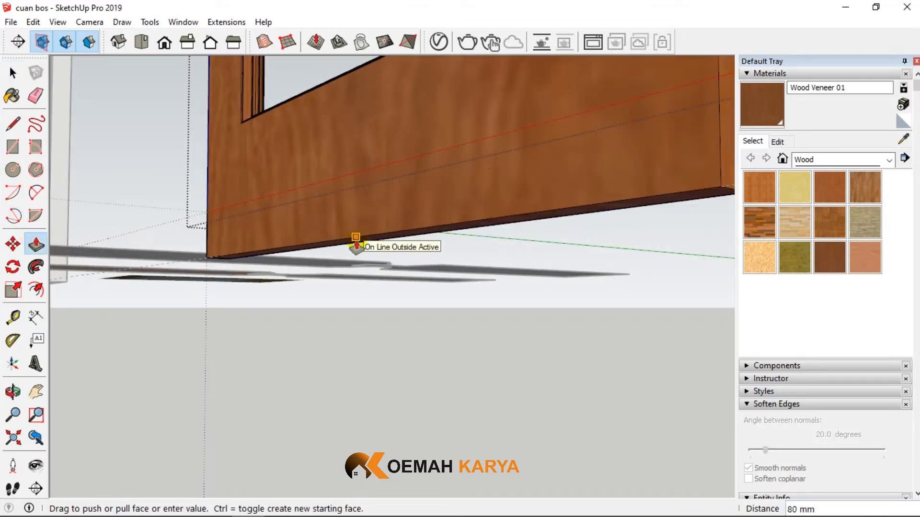
click(356, 238)
middle_drag(356, 238, 182, 110)
click(13, 72)
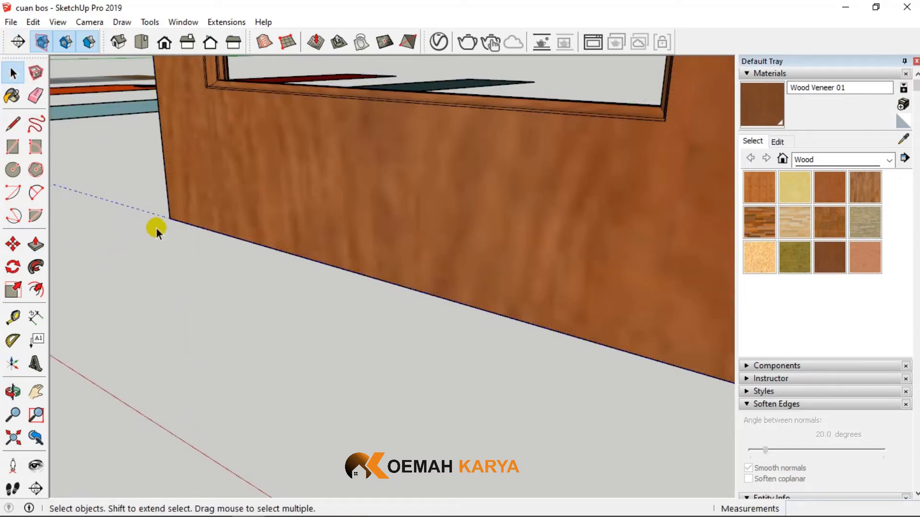
- Open the frame group and push its top face down 70 mm with Push/Pull
scroll(332, 315, down, 6)
scroll(391, 145, up, 6)
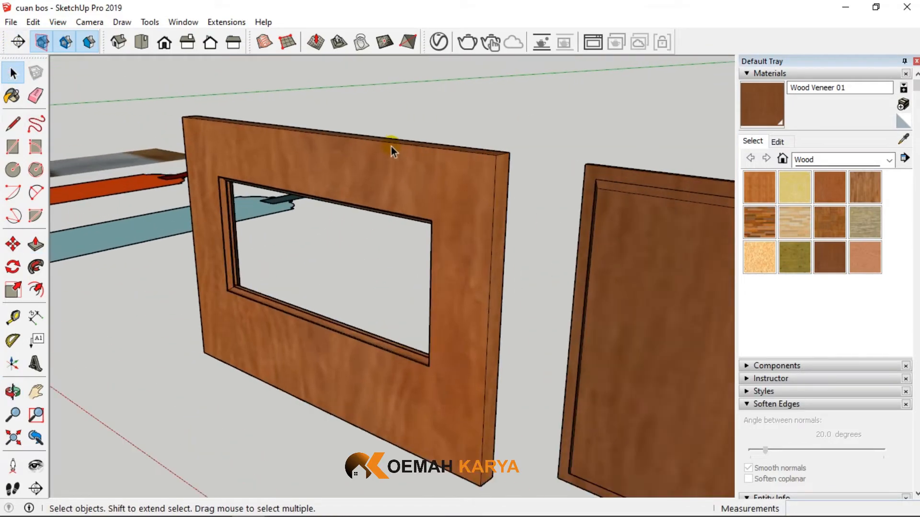
middle_drag(401, 194, 492, 139)
click(12, 73)
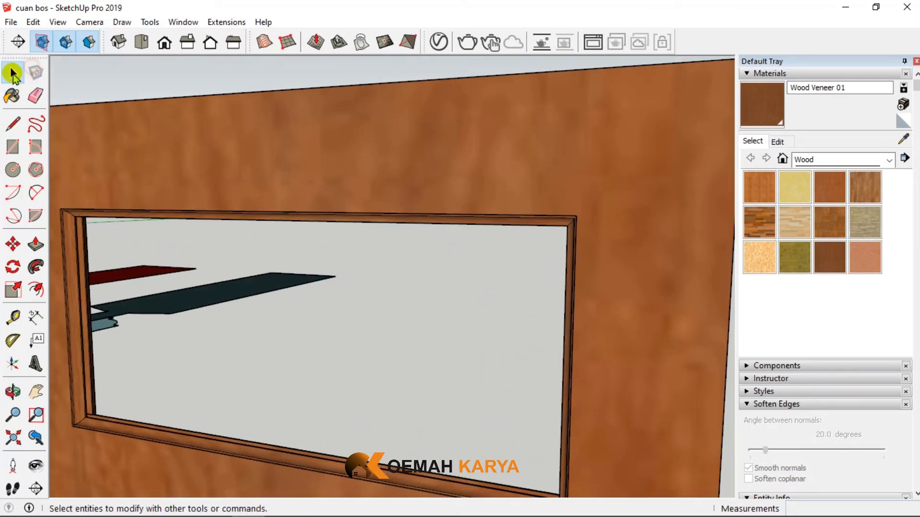
middle_drag(246, 162, 331, 258)
click(34, 245)
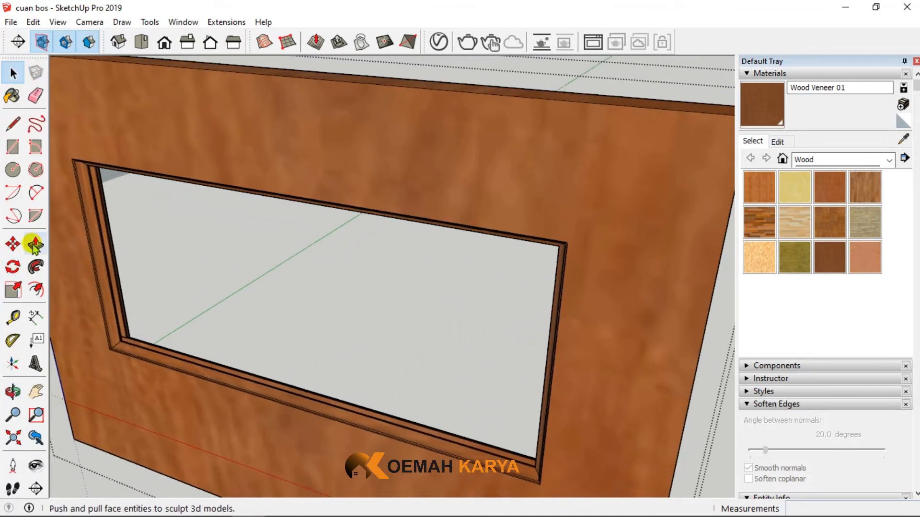
scroll(66, 258, down, 3)
drag(290, 154, 342, 118)
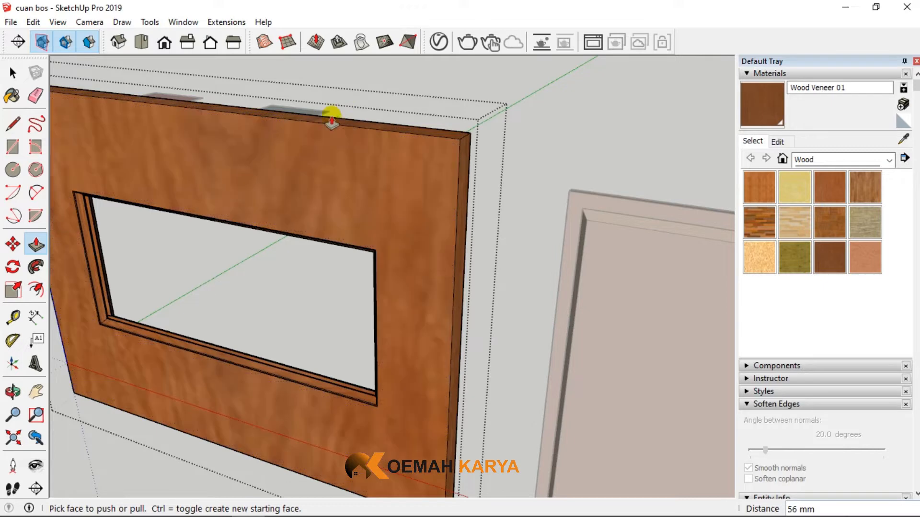
key(ctrl+z)
drag(323, 159, 322, 188)
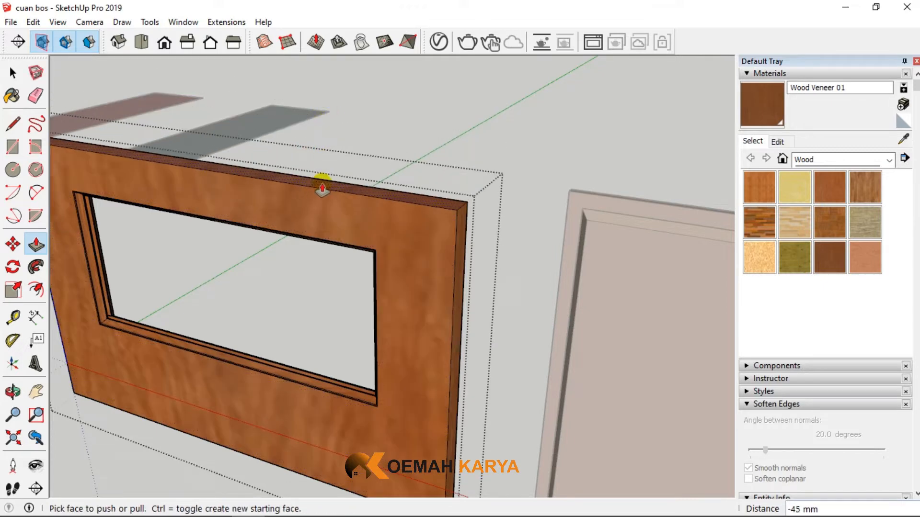
click(322, 188)
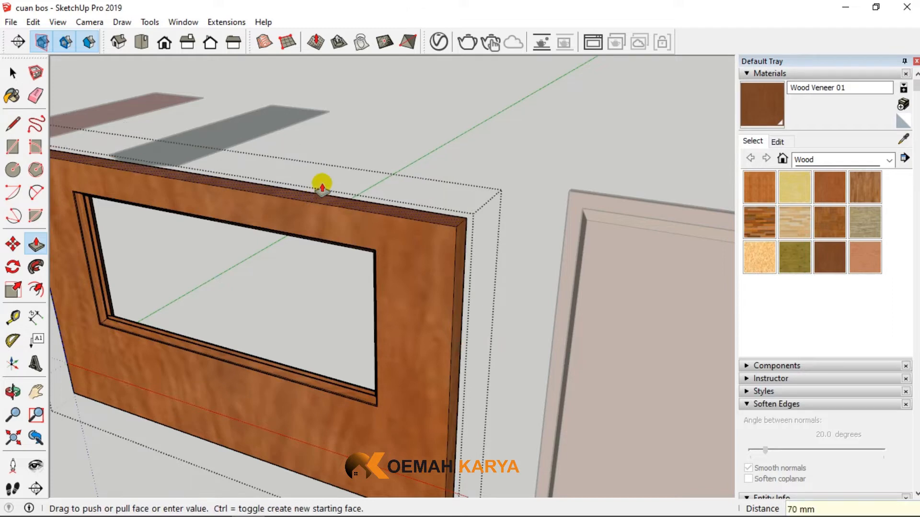
click(13, 73)
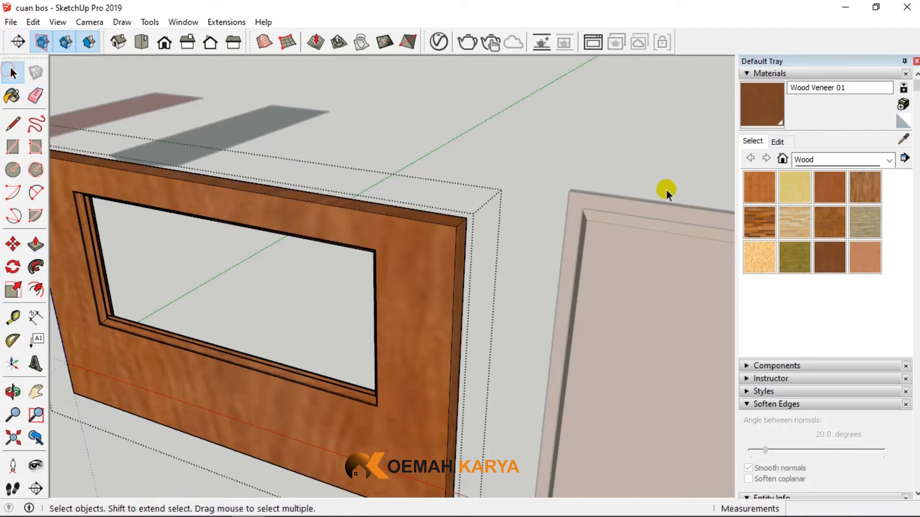
- Examine the rail dimensions beside the middle and lowest panels on the reference drawing
scroll(666, 190, down, 5)
scroll(253, 171, up, 4)
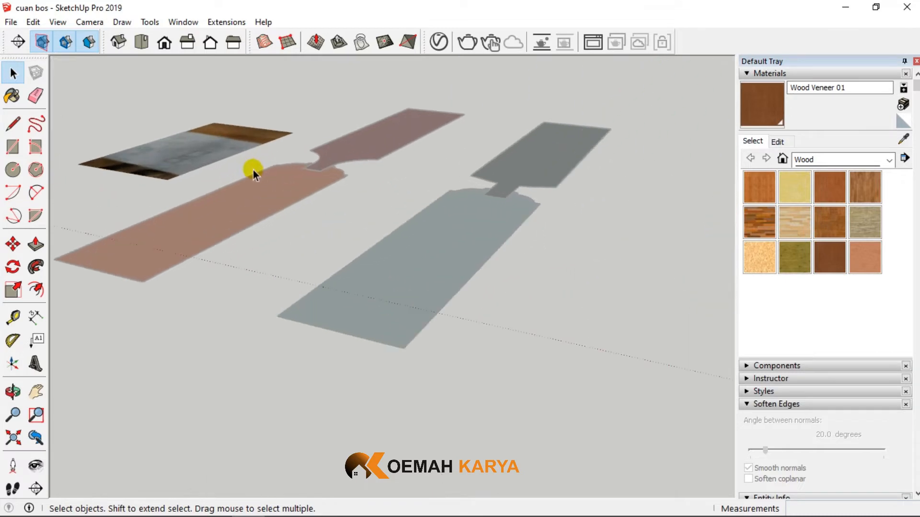
scroll(182, 157, down, 3)
scroll(146, 274, up, 5)
scroll(143, 210, up, 6)
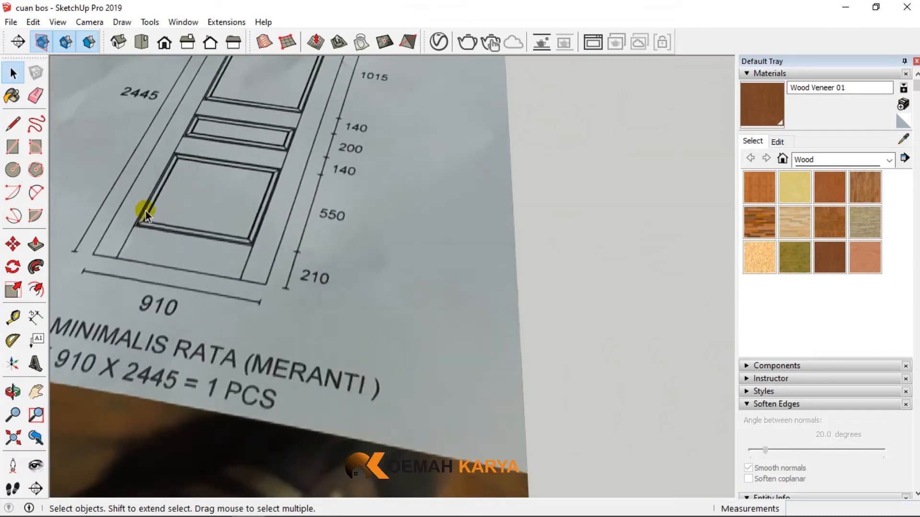
scroll(243, 152, up, 3)
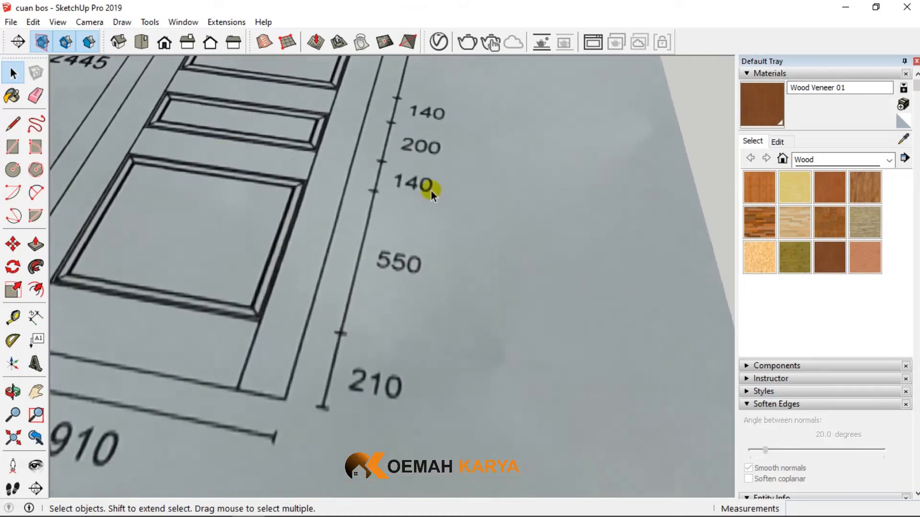
scroll(72, 217, down, 10)
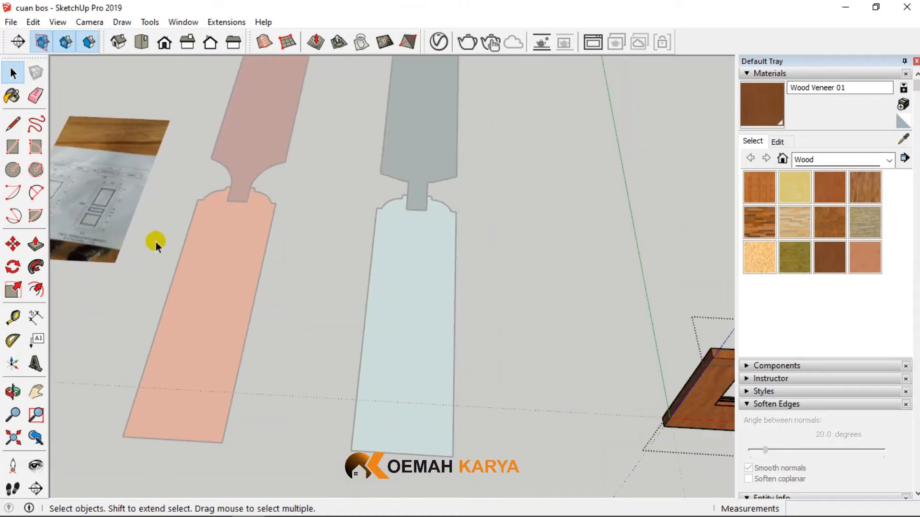
- Place a guide 70 mm straight above the upper moulding edge of the frame's opening
scroll(680, 344, up, 7)
middle_drag(706, 346, 656, 235)
middle_drag(206, 163, 255, 140)
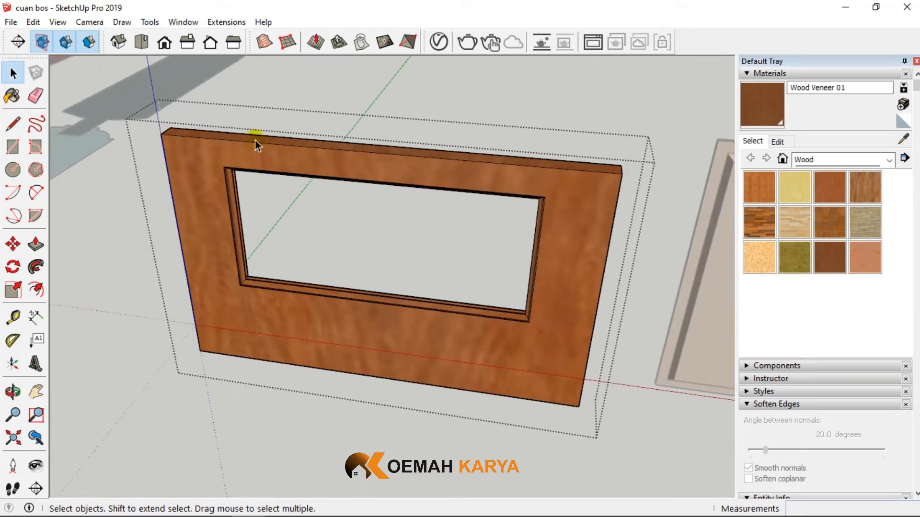
scroll(387, 167, up, 4)
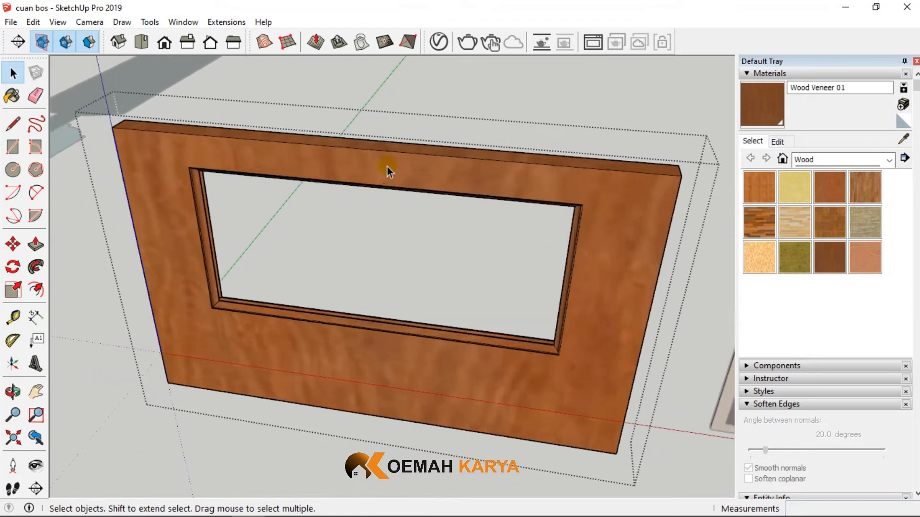
click(13, 318)
scroll(334, 193, up, 4)
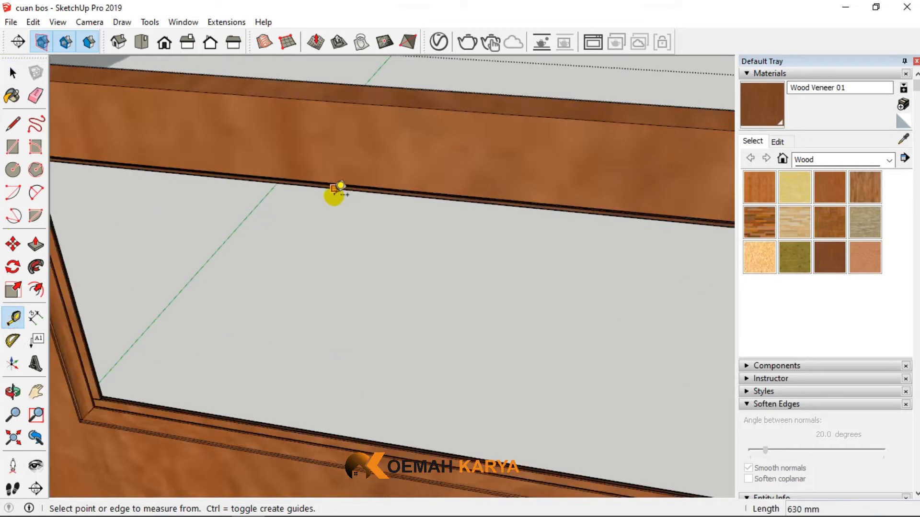
middle_drag(343, 168, 320, 117)
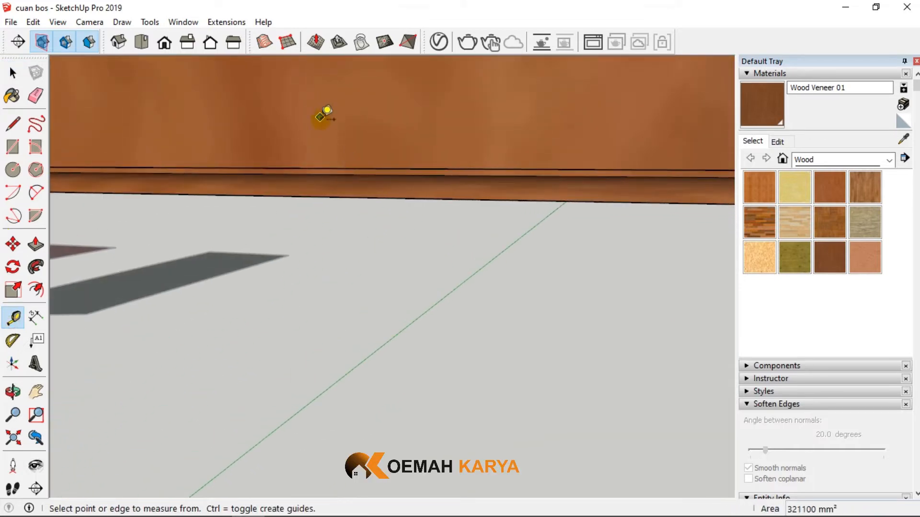
click(325, 168)
scroll(330, 158, down, 1)
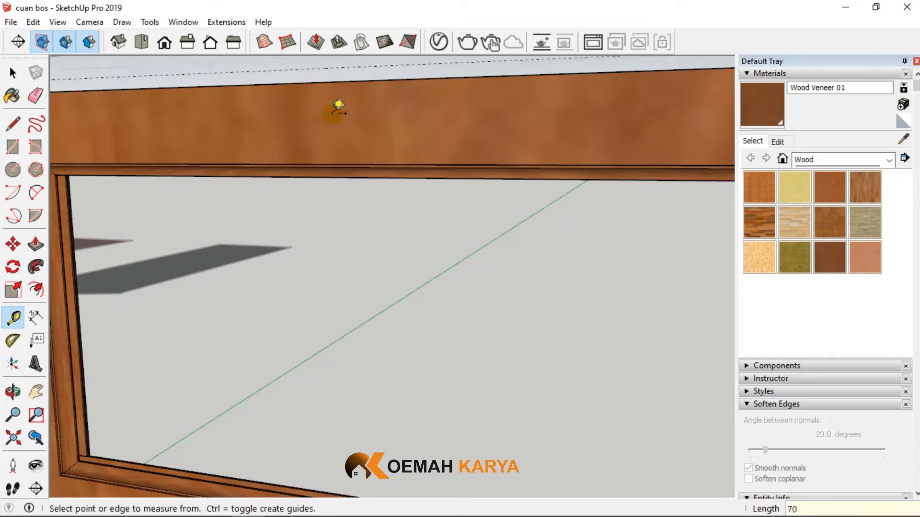
middle_drag(338, 105, 135, 179)
- Extend the frame's top face 10 mm up to the guide with Push/Pull and finish editing the group
click(35, 245)
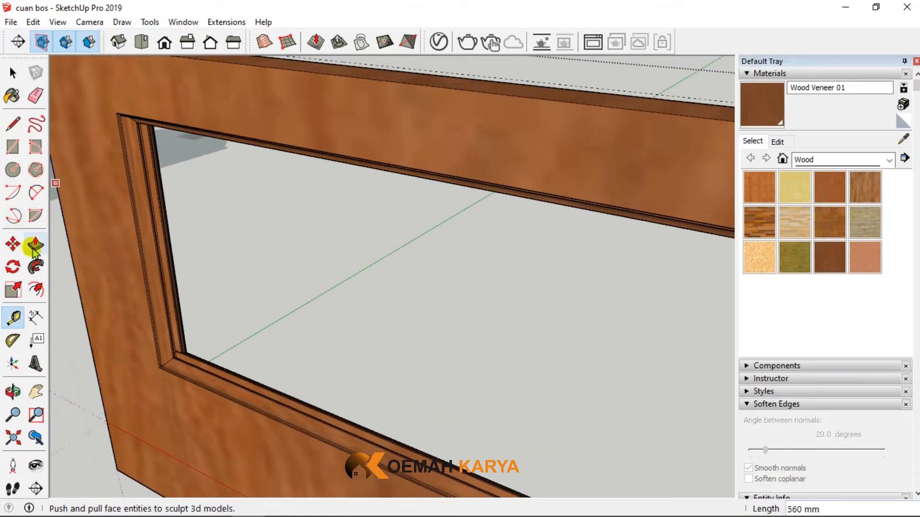
click(358, 72)
click(402, 69)
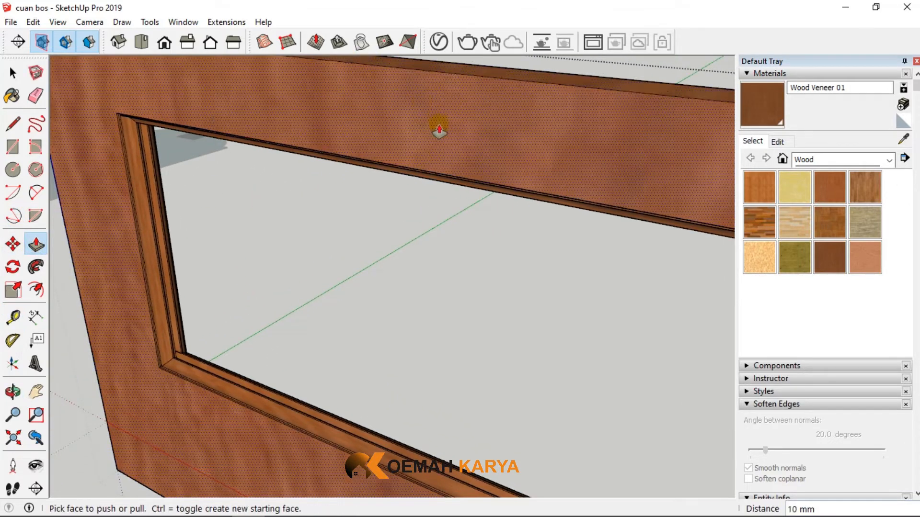
scroll(438, 126, down, 3)
click(11, 73)
scroll(280, 248, down, 3)
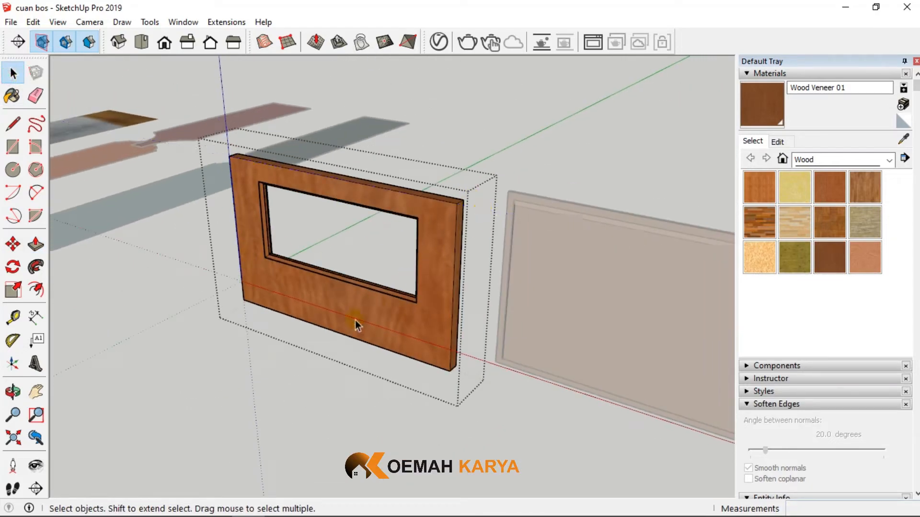
middle_drag(355, 320, 201, 251)
- Move the panel group by its upper moulding corner 928 mm along the red direction so it overlaps the frame
scroll(201, 252, down, 2)
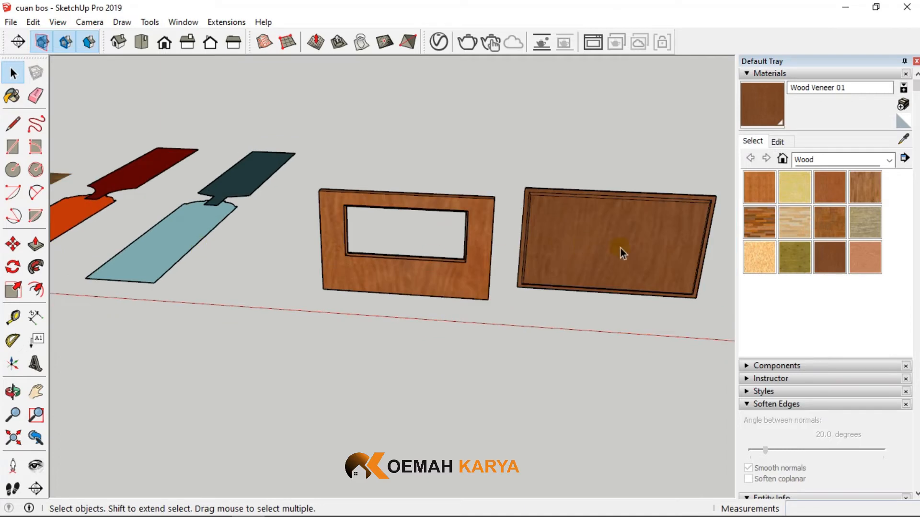
click(620, 248)
scroll(620, 248, up, 3)
click(13, 245)
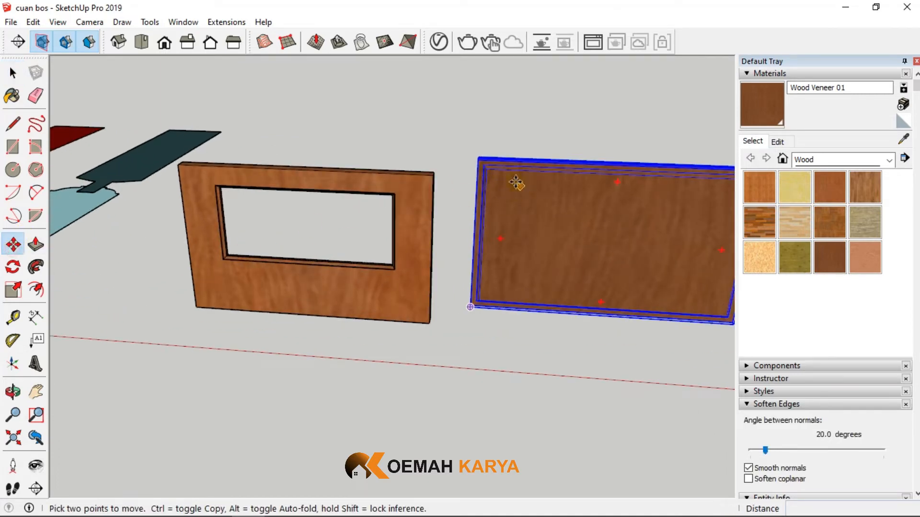
scroll(488, 184, up, 2)
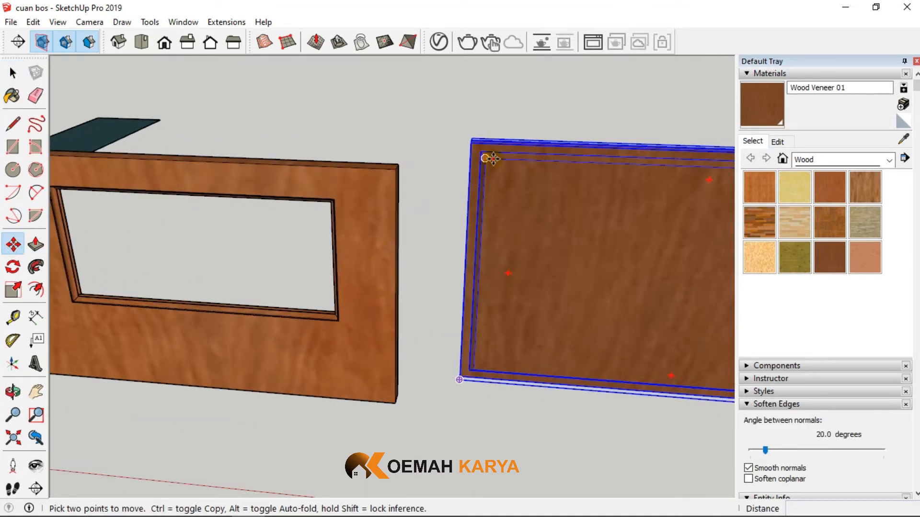
click(491, 158)
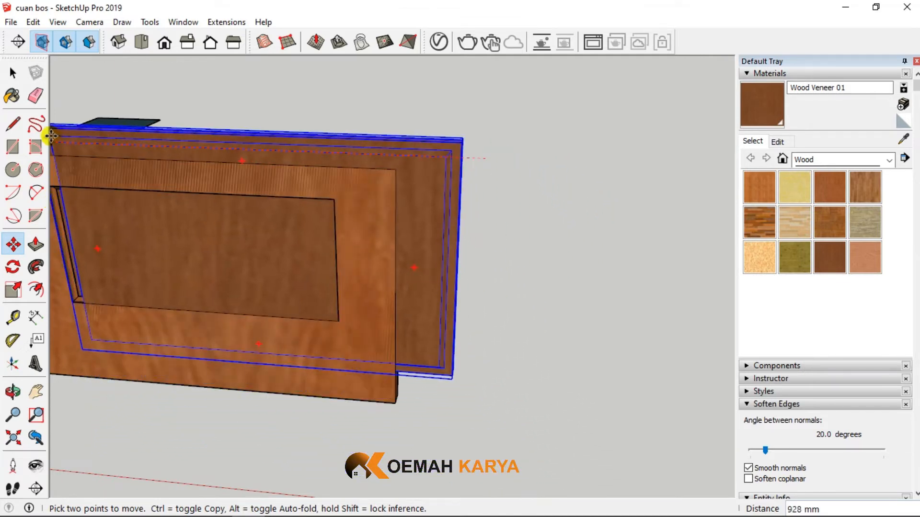
click(51, 137)
- Shift the panel another 128 mm along the red direction to line its sides up with the frame
scroll(612, 189, down, 4)
scroll(468, 191, up, 3)
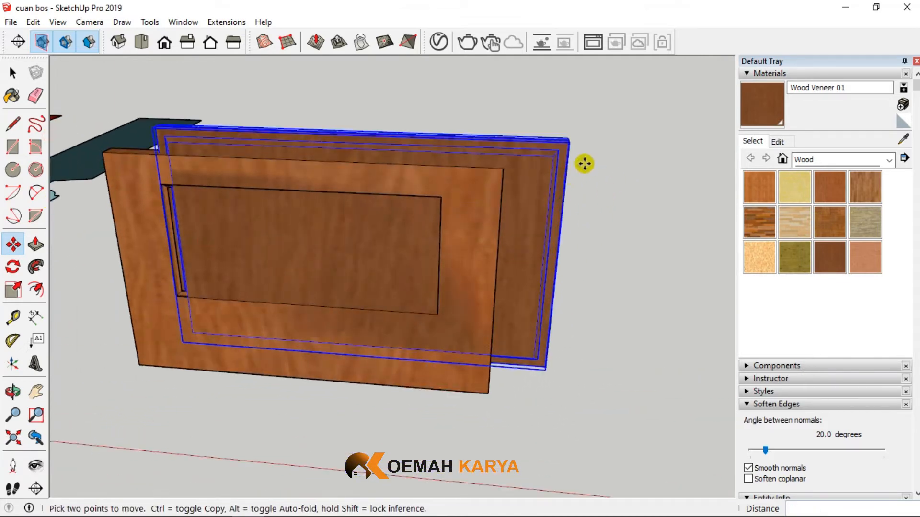
click(554, 165)
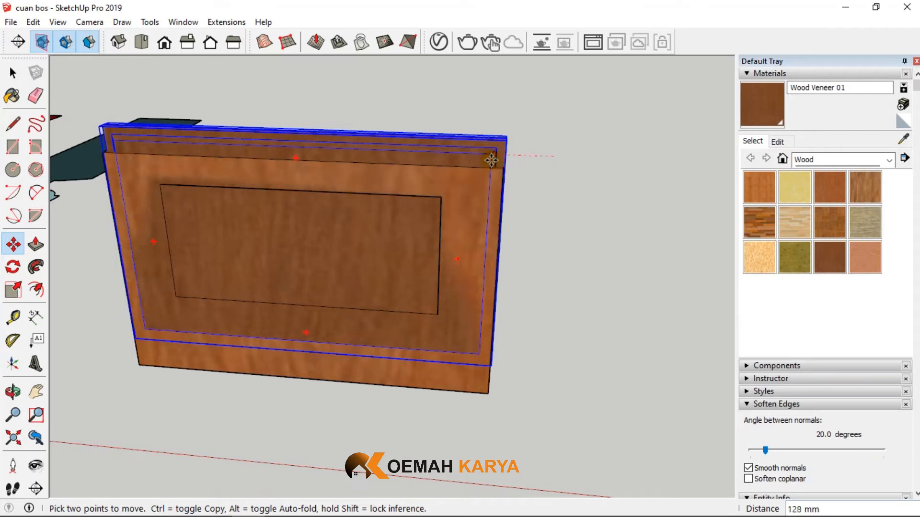
click(491, 161)
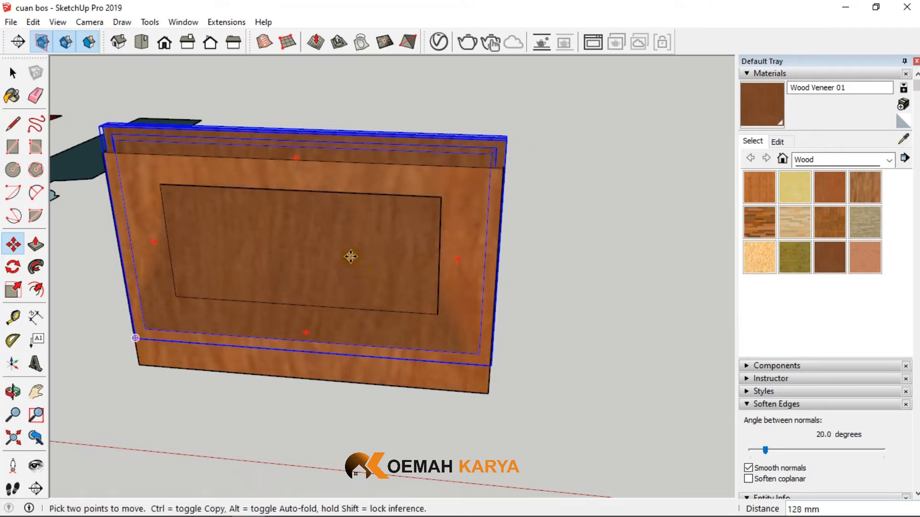
- Examine how the panel sits against the frame and its opening from several angles
scroll(418, 287, up, 3)
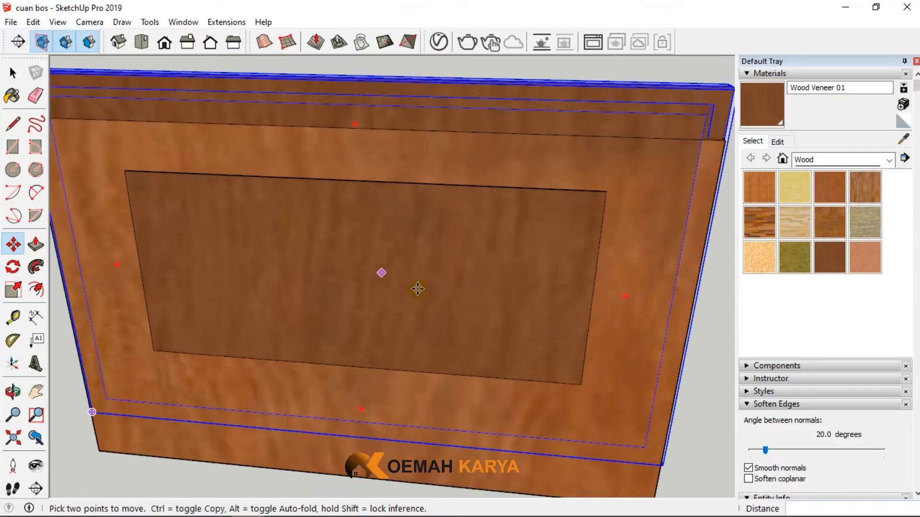
scroll(505, 318, down, 4)
middle_drag(505, 319, 505, 271)
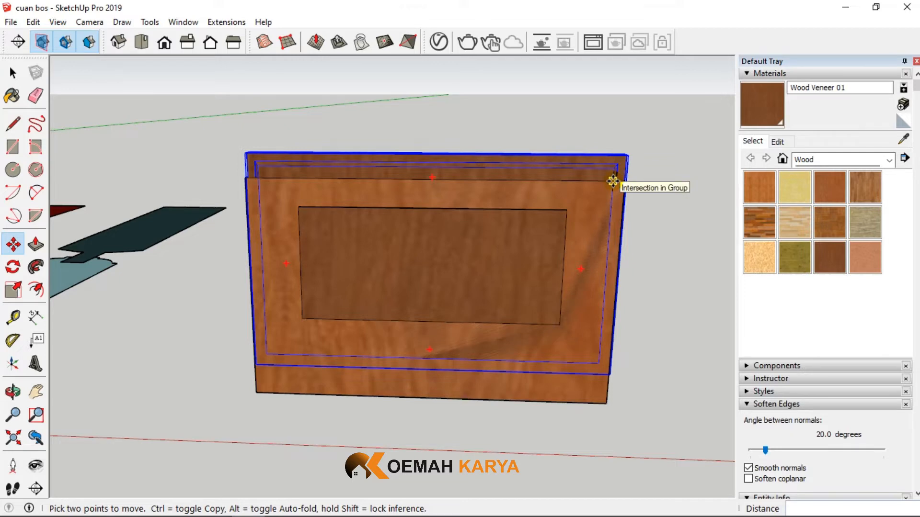
scroll(613, 181, up, 3)
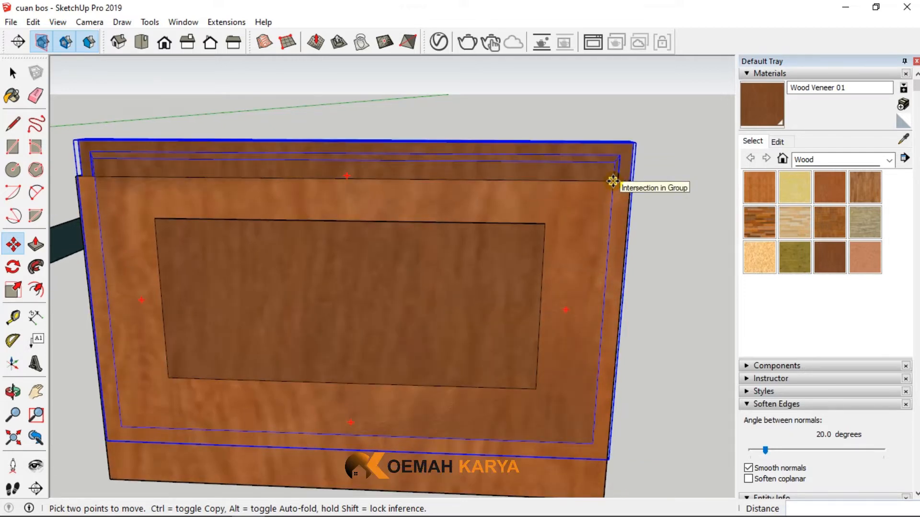
scroll(613, 181, down, 2)
scroll(252, 183, up, 3)
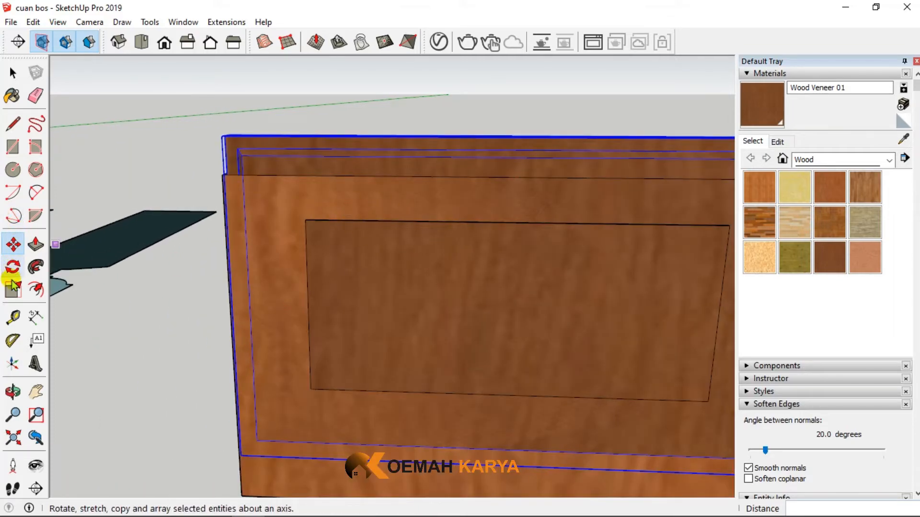
click(13, 317)
middle_drag(484, 249, 456, 236)
scroll(456, 236, up, 2)
scroll(455, 230, up, 1)
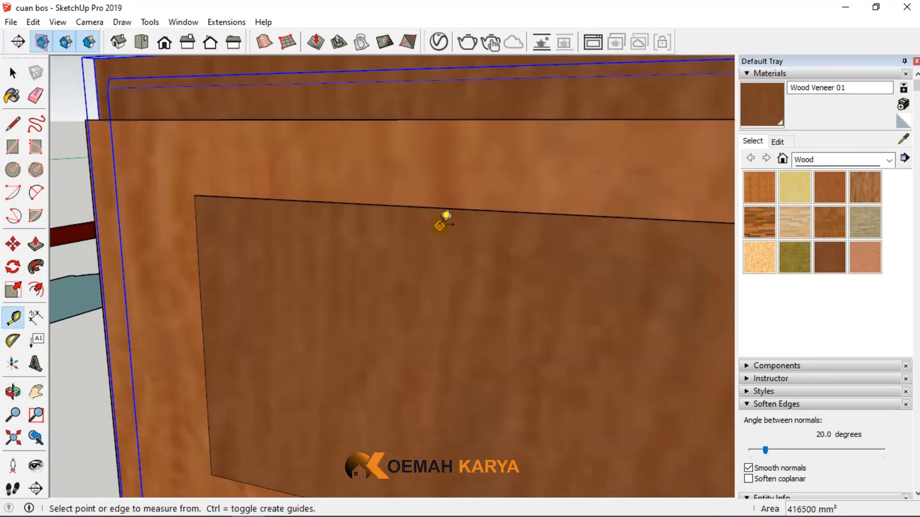
- Turn on the X-ray face style to see the panel's edges through the frame
click(12, 73)
scroll(99, 75, down, 2)
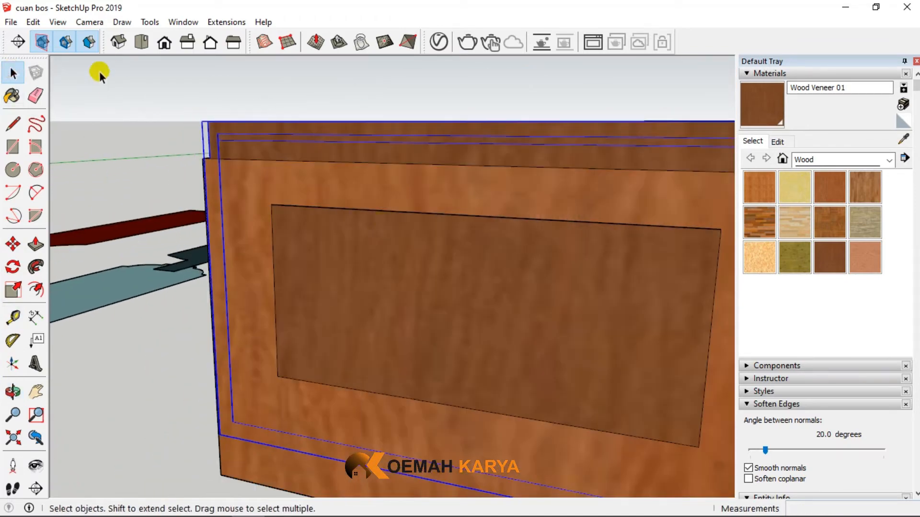
click(33, 22)
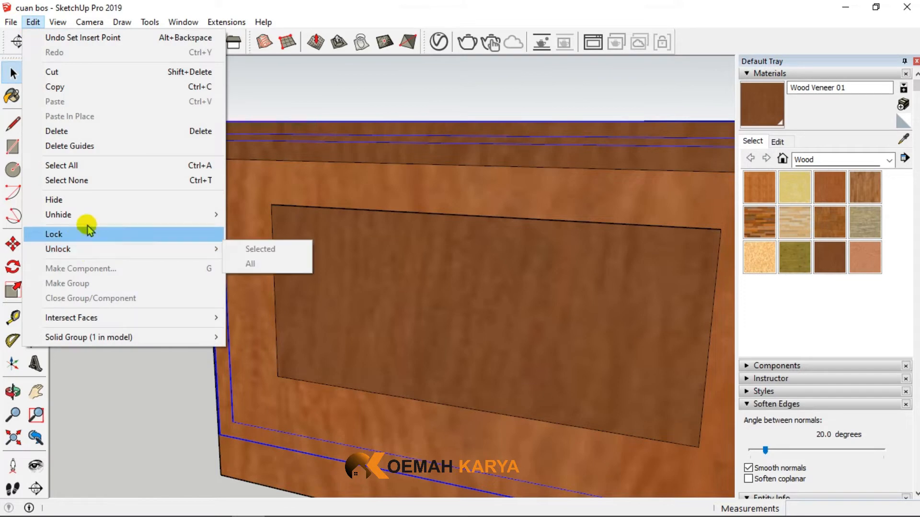
mouse_move(57, 22)
mouse_move(144, 215)
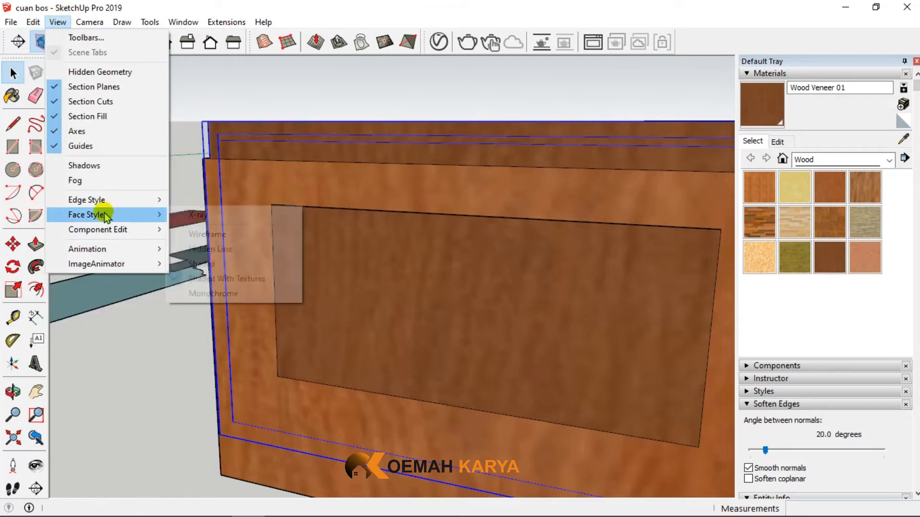
click(197, 219)
scroll(287, 158, down, 2)
scroll(312, 197, down, 2)
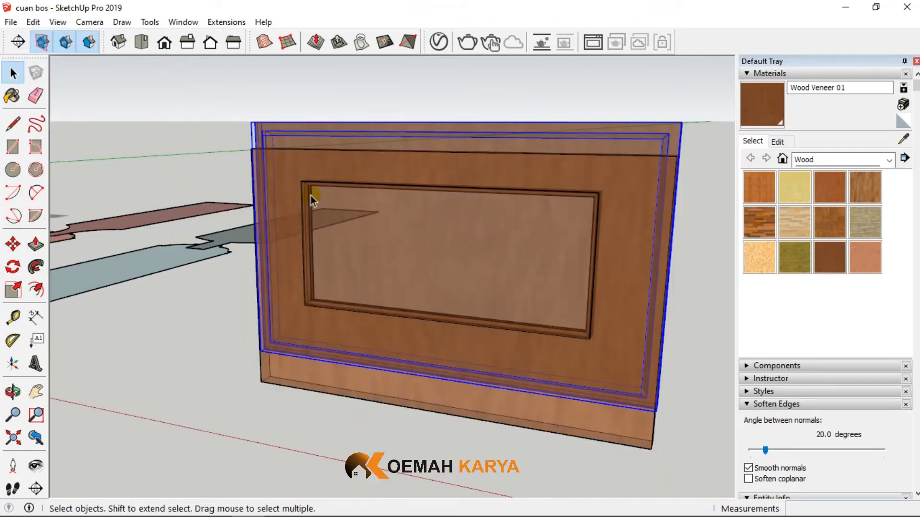
- Move the panel group by its lower corner onto the lower corner of the frame's moulded opening, then deselect it
click(13, 244)
scroll(298, 364, up, 4)
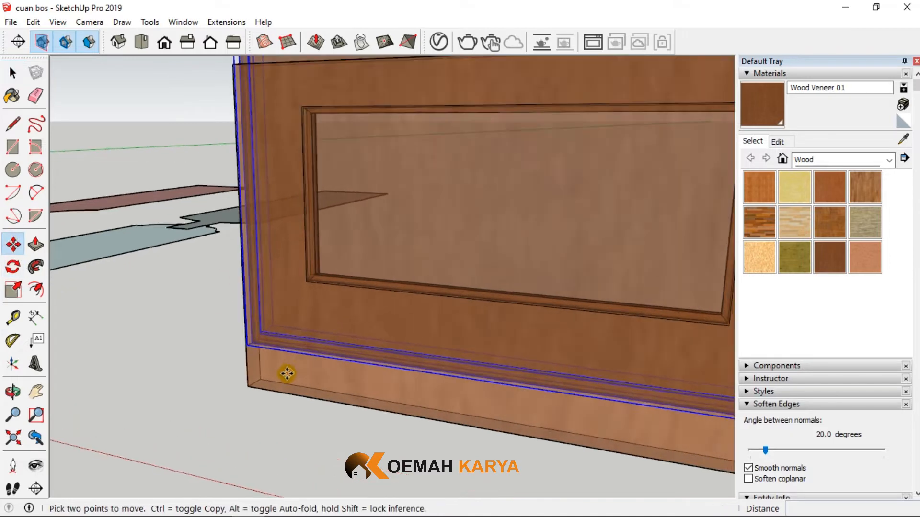
scroll(227, 326, up, 2)
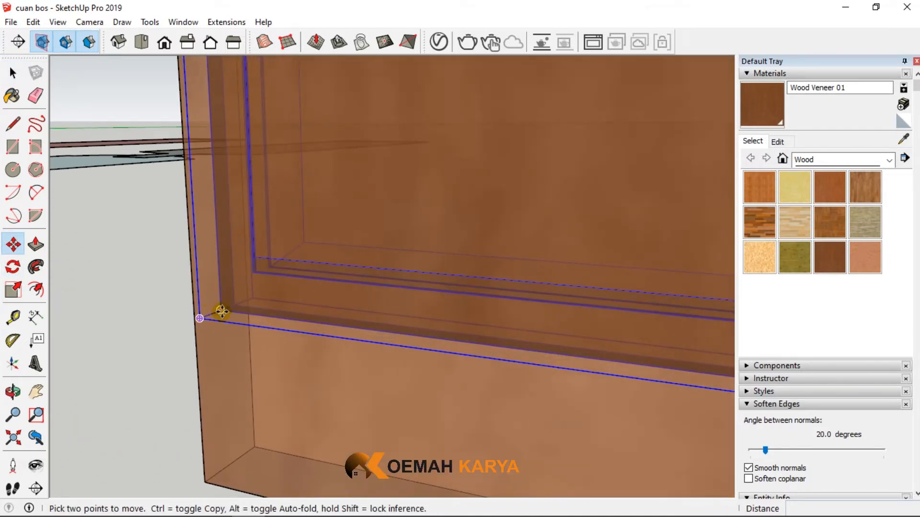
click(222, 311)
scroll(290, 273, down, 3)
scroll(391, 155, up, 2)
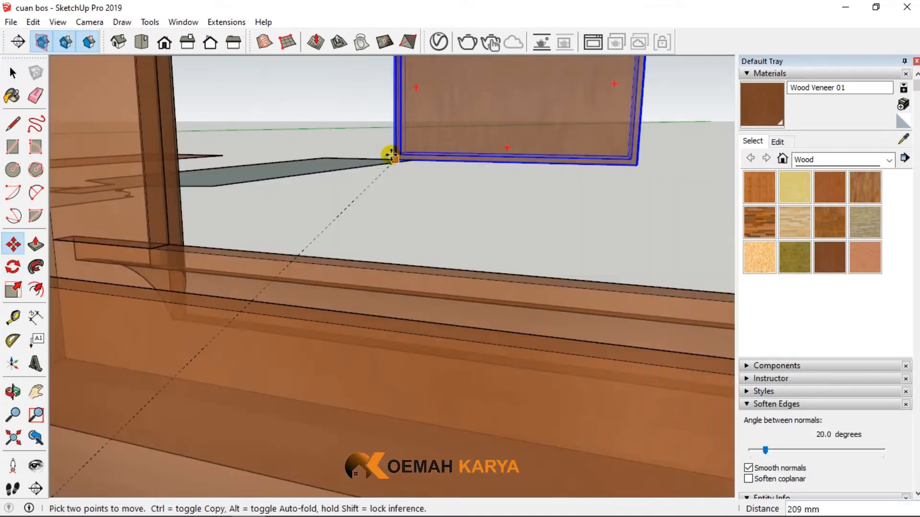
scroll(404, 206, up, 5)
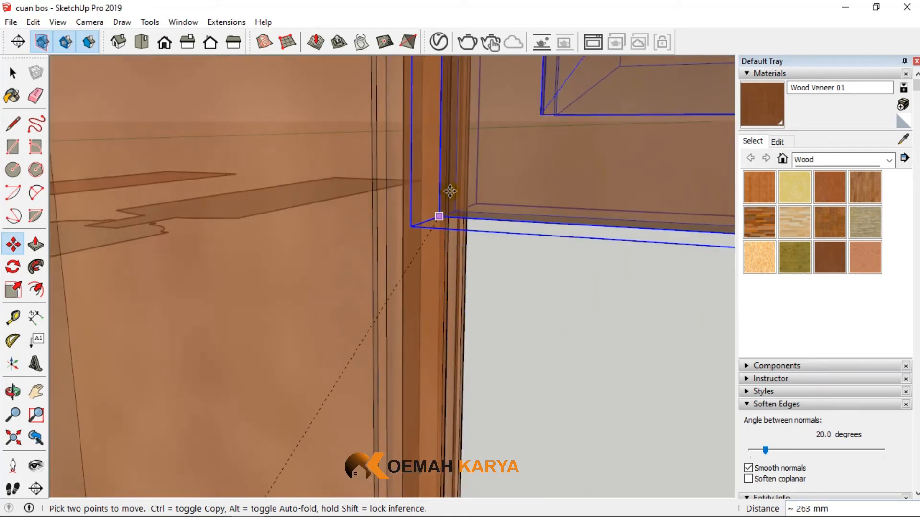
scroll(450, 191, down, 3)
scroll(417, 360, up, 4)
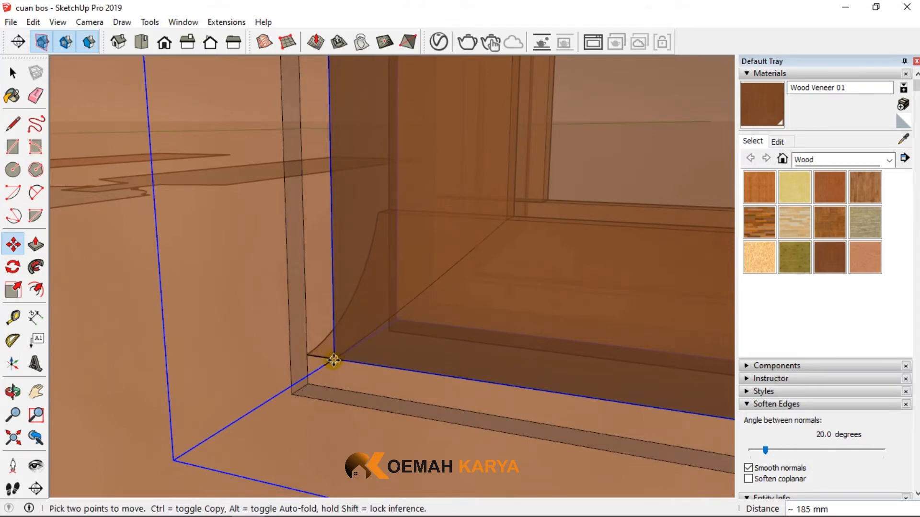
click(334, 360)
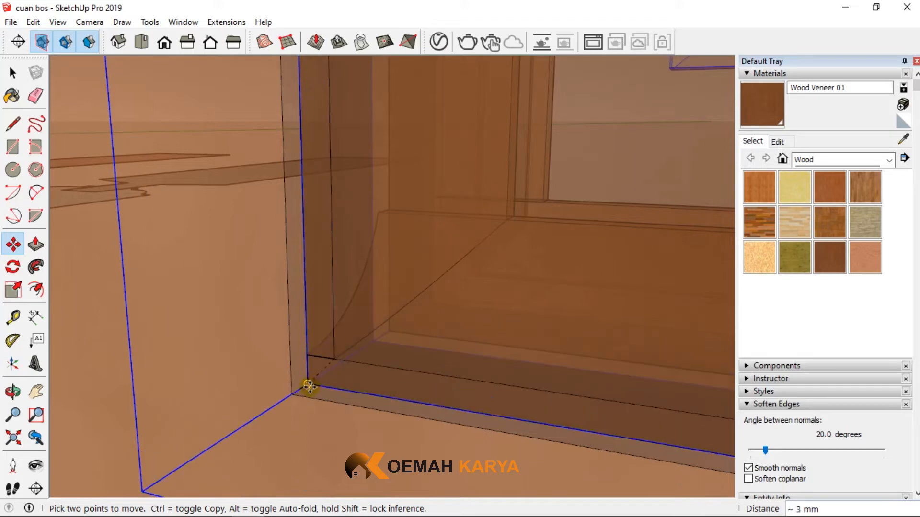
scroll(287, 353, down, 6)
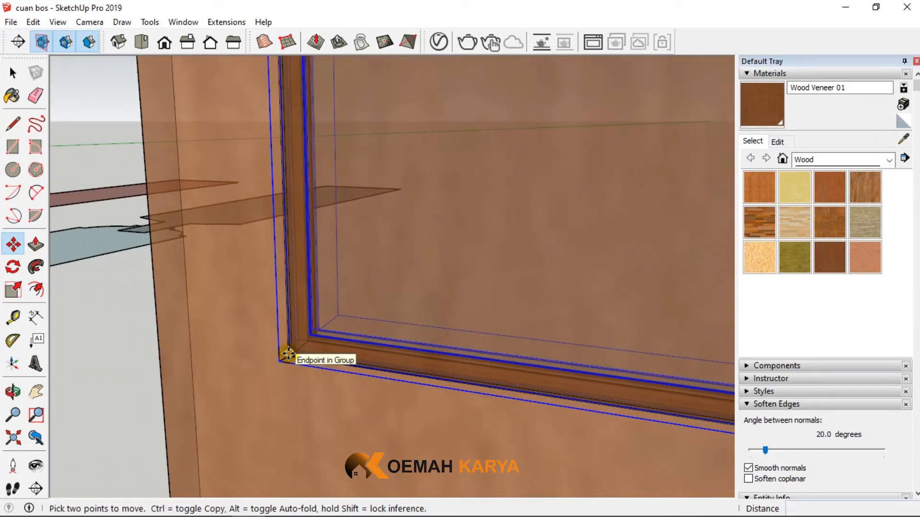
scroll(287, 353, down, 5)
click(11, 73)
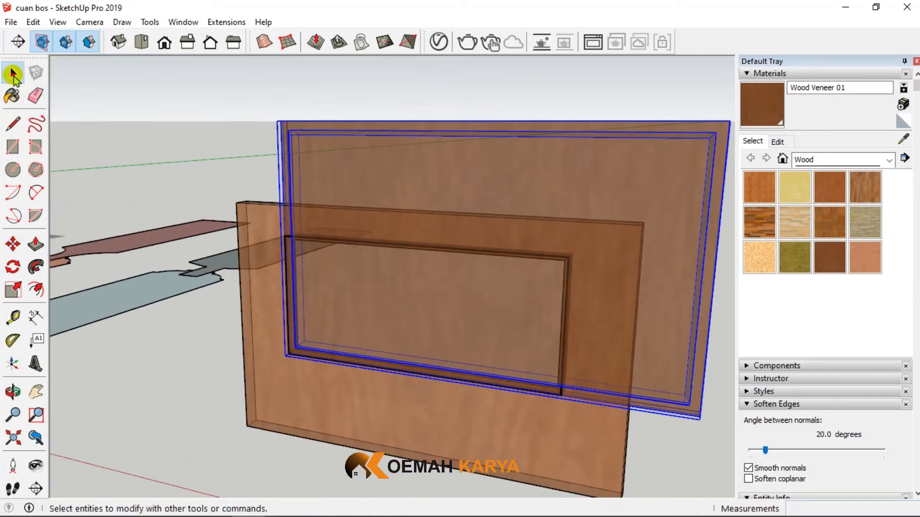
click(154, 117)
- Examine how the panel's lower corner and edges line up with the moulding around the frame's opening
scroll(362, 392, up, 4)
middle_drag(362, 392, 421, 309)
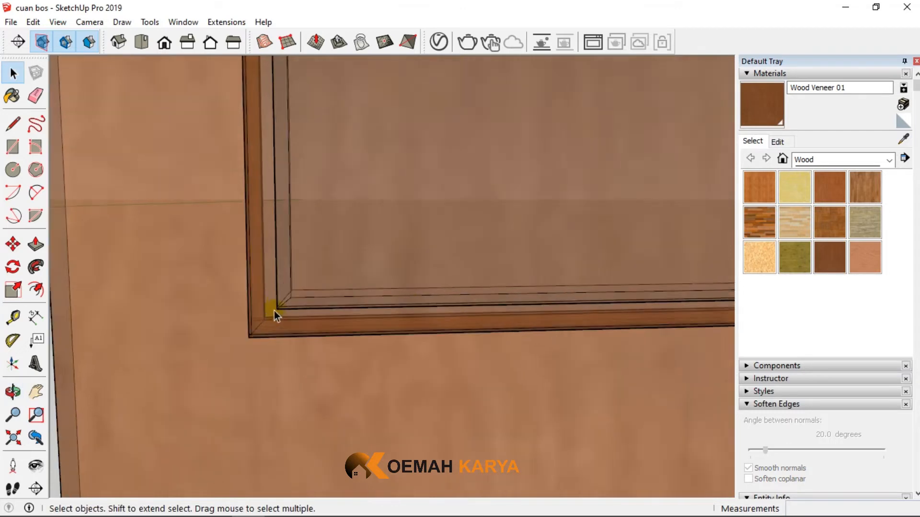
scroll(274, 312, up, 3)
scroll(274, 312, down, 2)
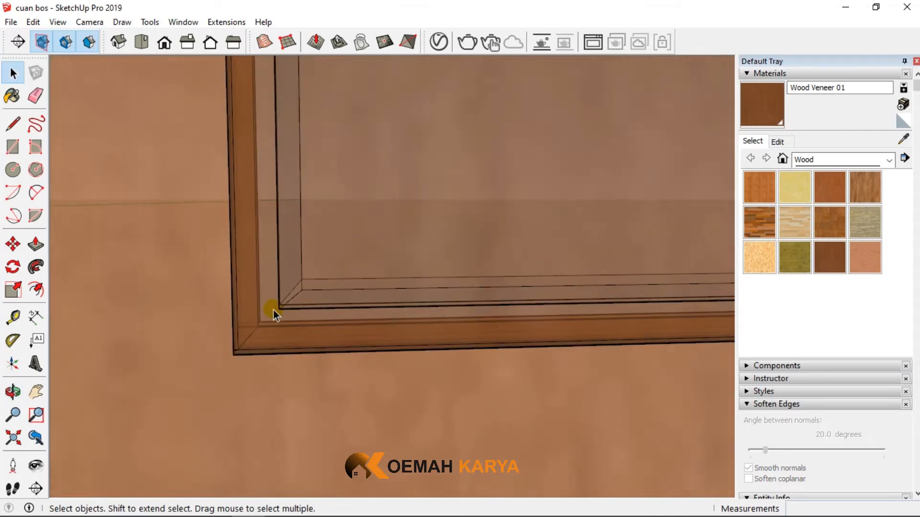
scroll(274, 311, down, 5)
middle_drag(482, 188, 412, 213)
scroll(409, 244, up, 3)
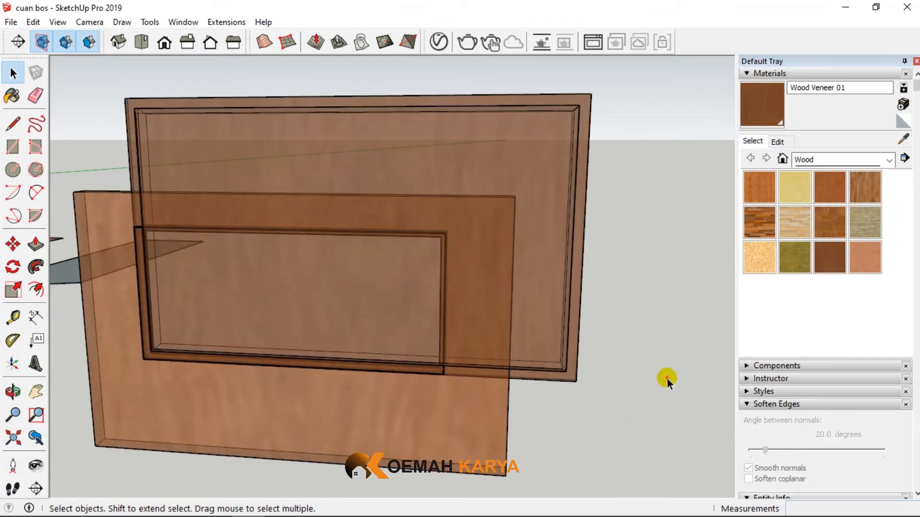
- Turn off the X-ray face style so the frame and panel show as solid wood
click(32, 22)
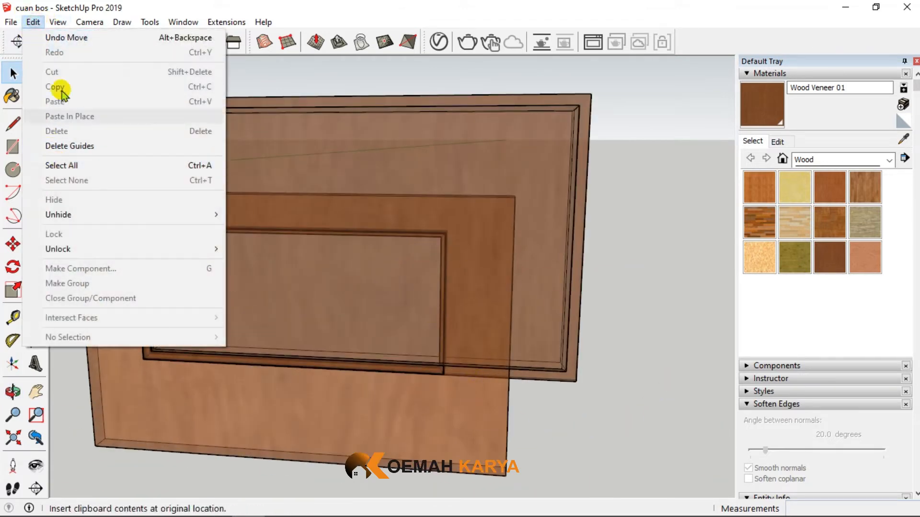
click(178, 217)
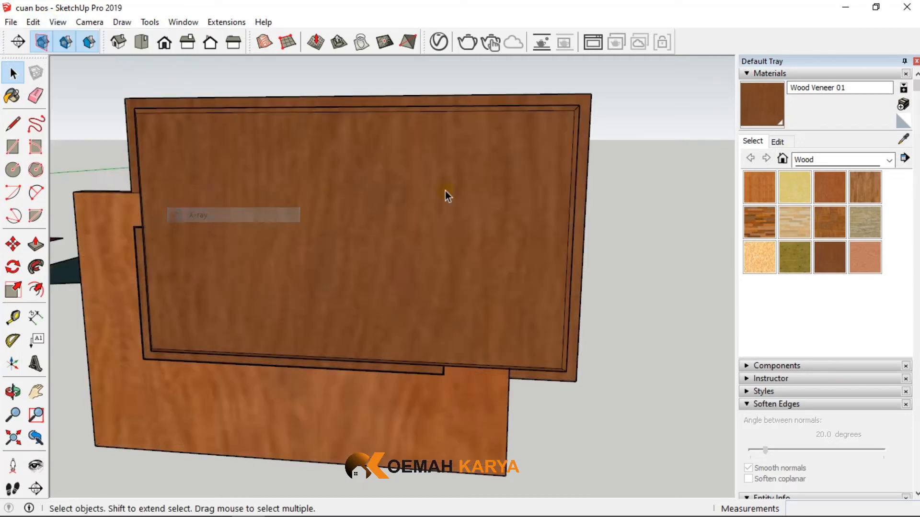
scroll(551, 230, down, 2)
scroll(297, 367, up, 5)
scroll(177, 258, up, 2)
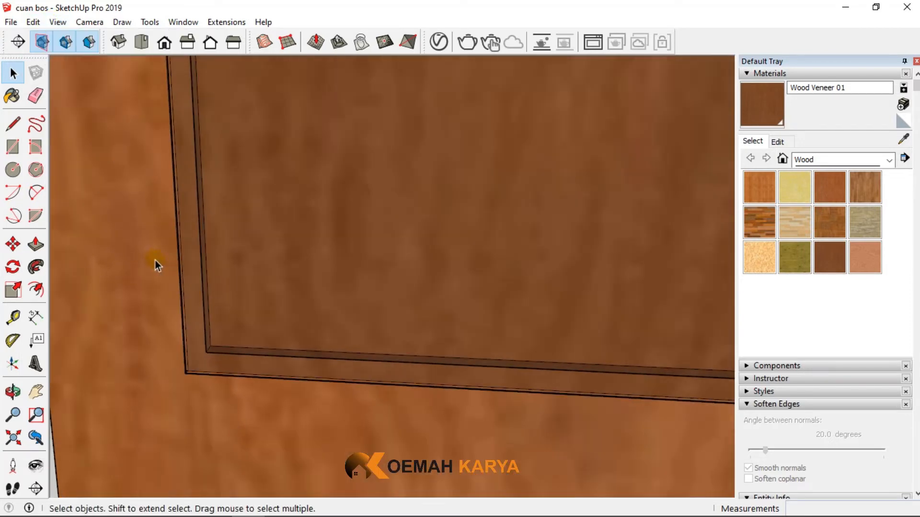
- Measure horizontally from the side edge of the frame's opening across the moulding towards the panel's raised field
click(13, 317)
scroll(302, 196, down, 2)
scroll(218, 215, up, 2)
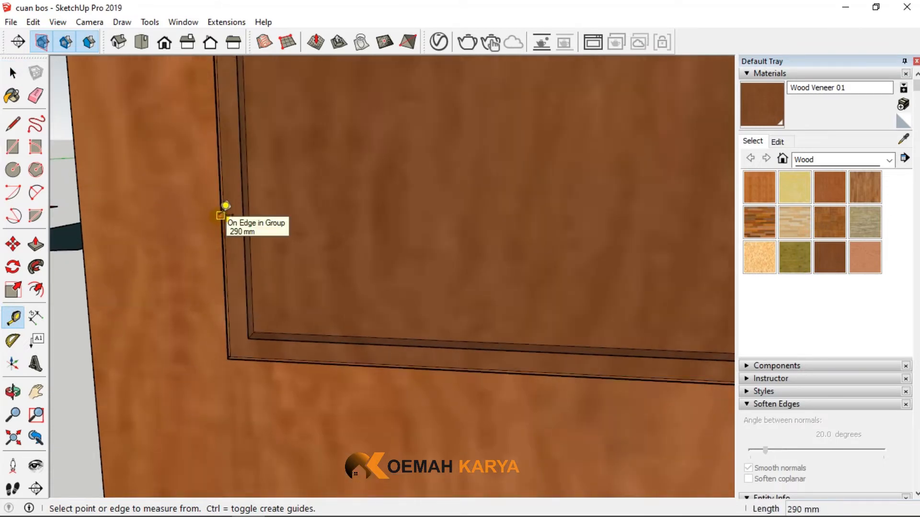
click(221, 216)
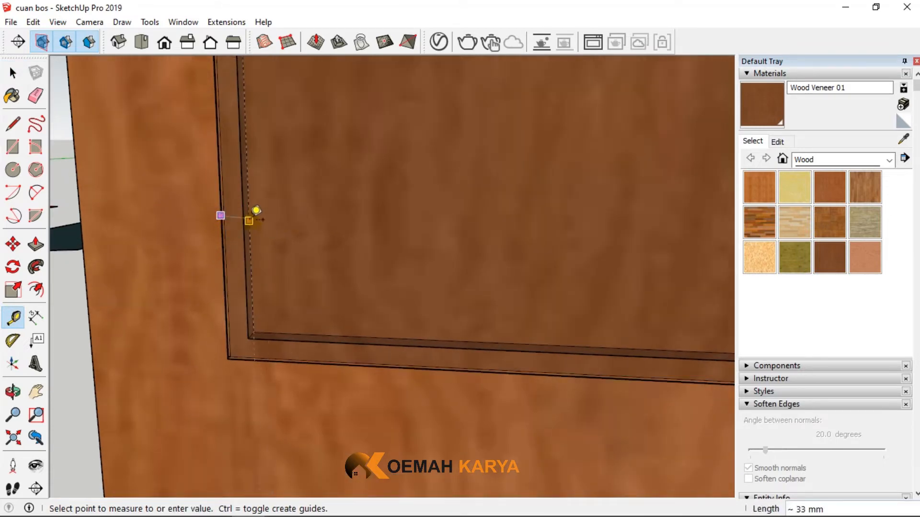
scroll(263, 205, down, 1)
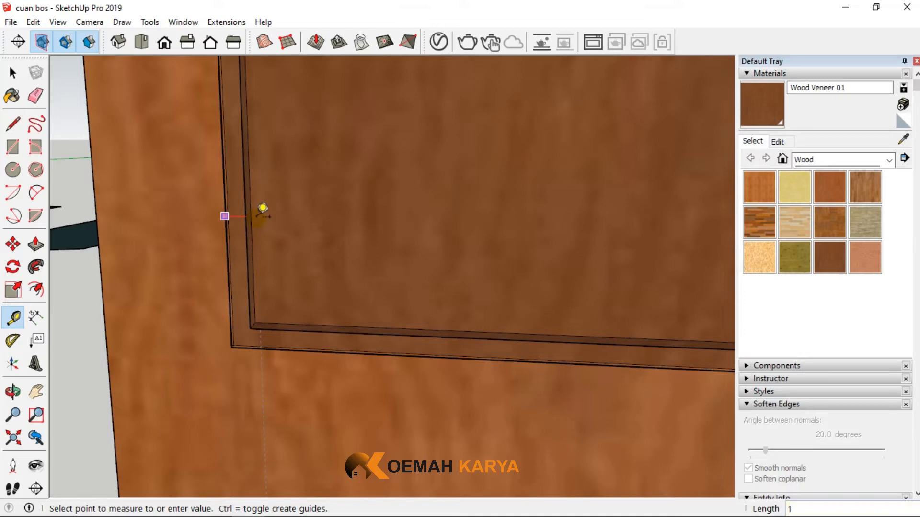
- Place guides inside the frame opening's side and lower edges, offsetting the lower guide 20 mm from the edge
click(263, 209)
scroll(263, 209, down, 6)
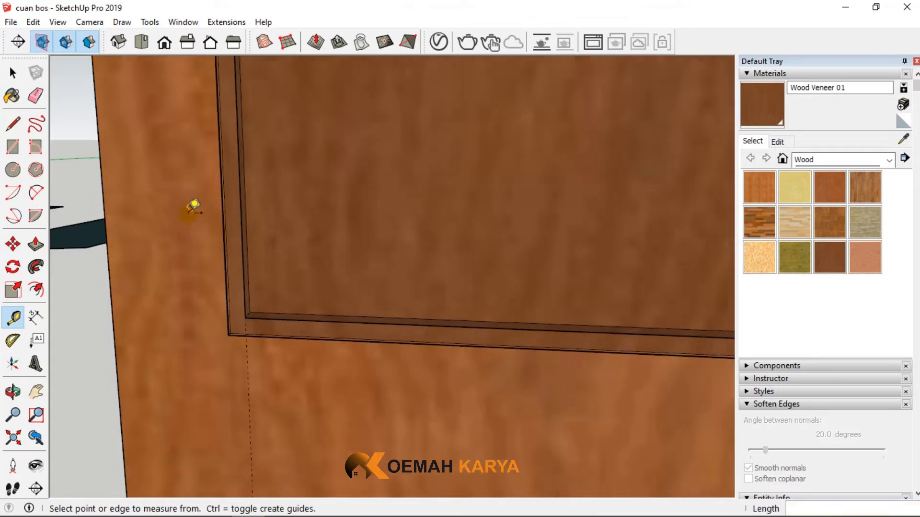
scroll(410, 253, up, 5)
scroll(419, 302, up, 2)
click(406, 284)
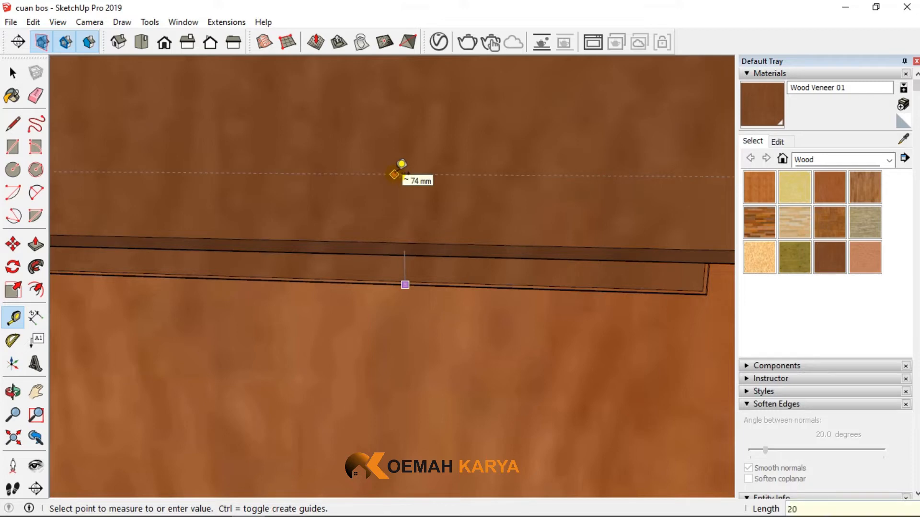
key(Return)
scroll(462, 382, down, 5)
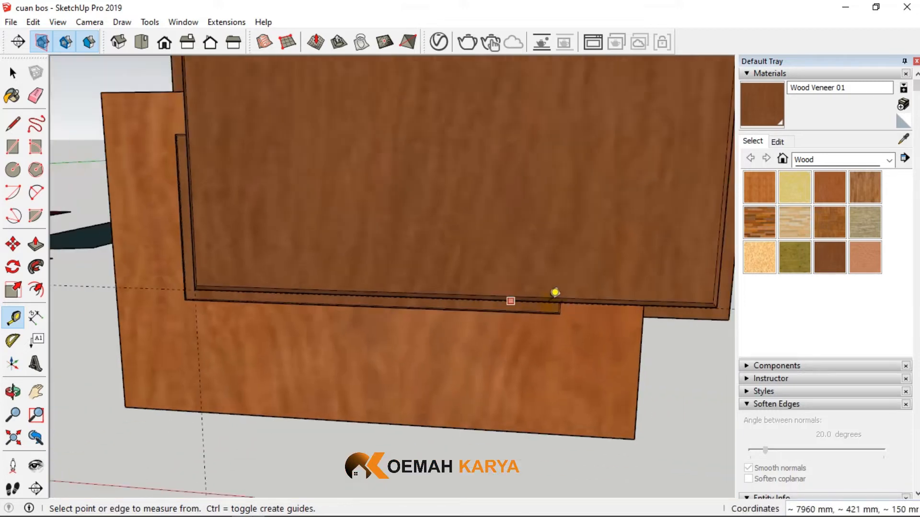
- Place a vertical guide 20 mm inside the opening's other side edge, near its lower corner
scroll(555, 293, up, 5)
click(554, 297)
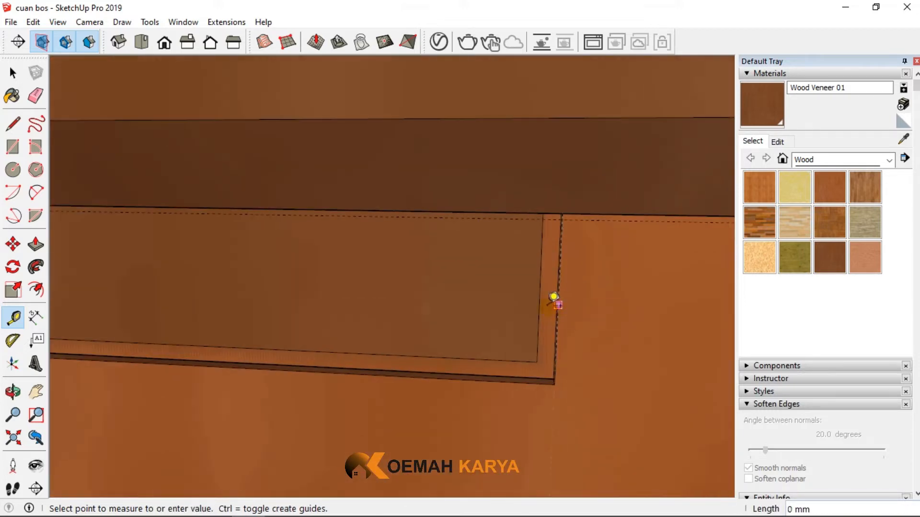
text(2)
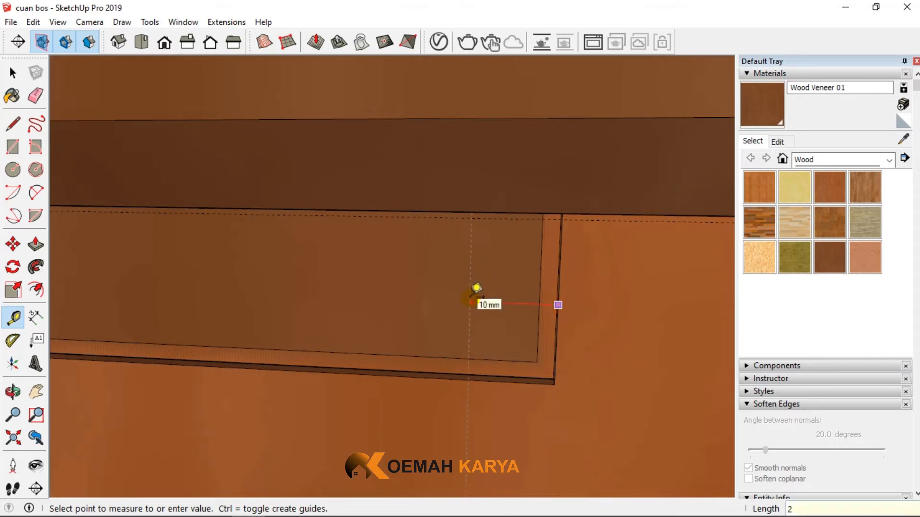
text(0)
key(Return)
scroll(623, 349, down, 3)
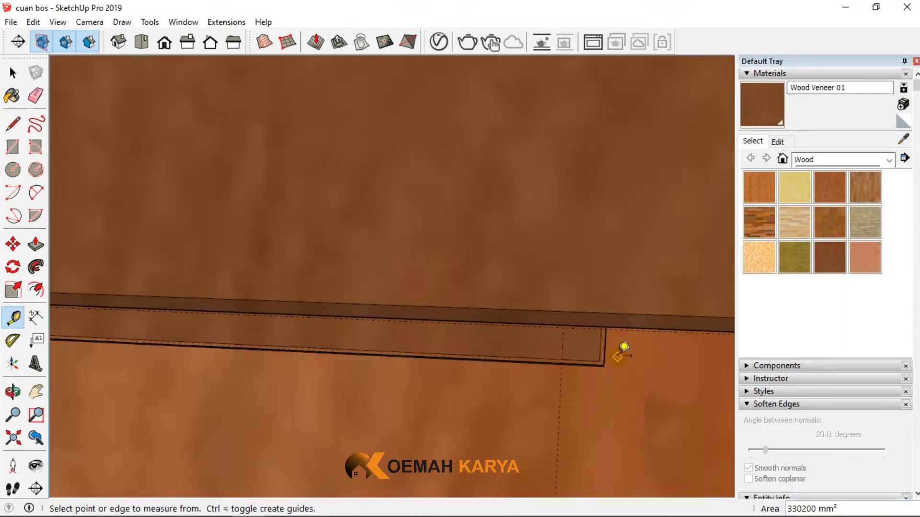
- Place a horizontal guide 20 mm below the opening's upper edge
scroll(551, 369, down, 5)
scroll(296, 250, up, 5)
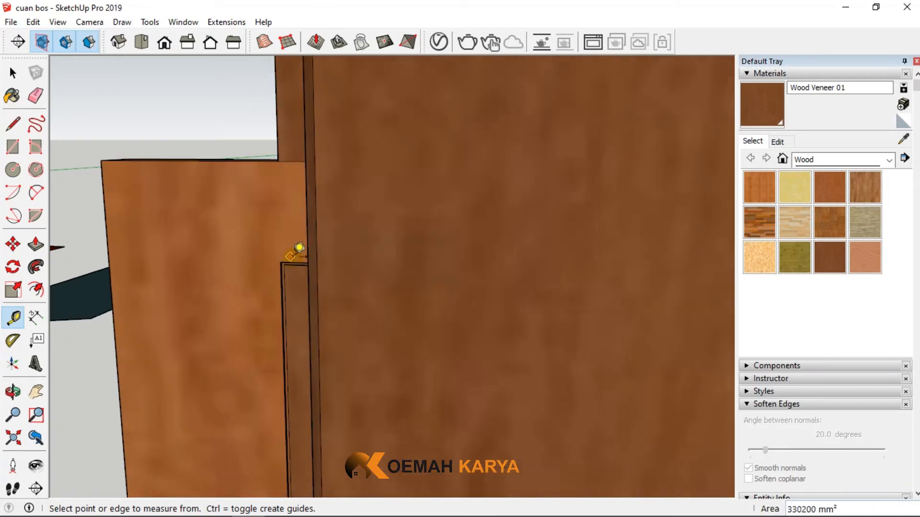
scroll(290, 255, up, 4)
click(301, 286)
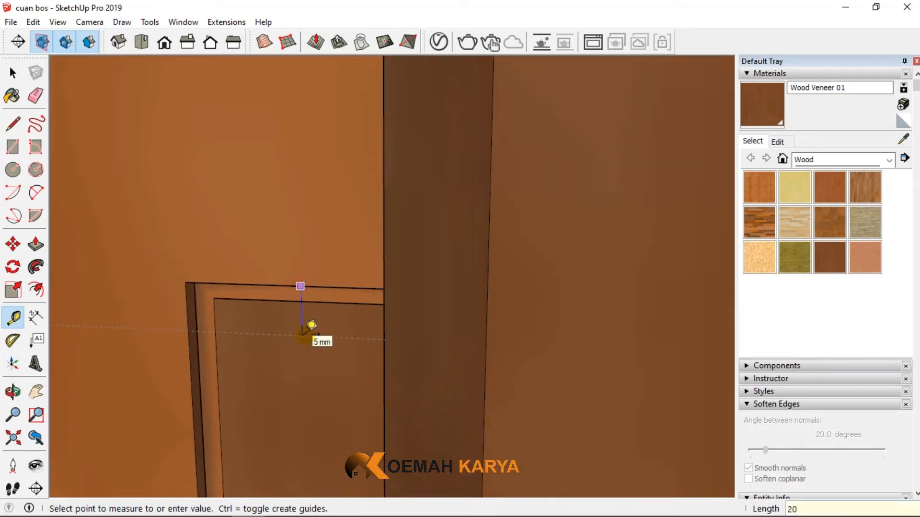
key(Return)
scroll(302, 335, down, 9)
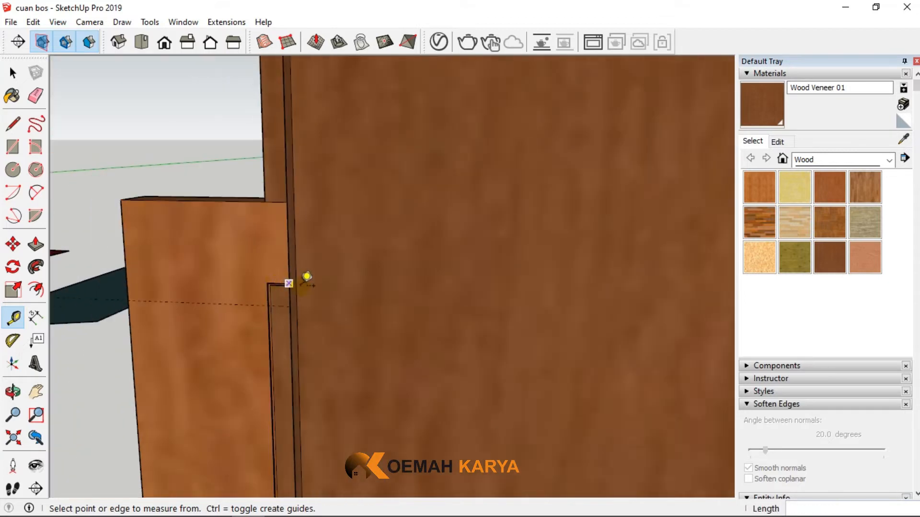
scroll(307, 278, down, 3)
- Inside the panel group, move the whole upper end down so the raised field's outer edge meets the upper guide, then close the group
click(13, 73)
scroll(315, 237, down, 4)
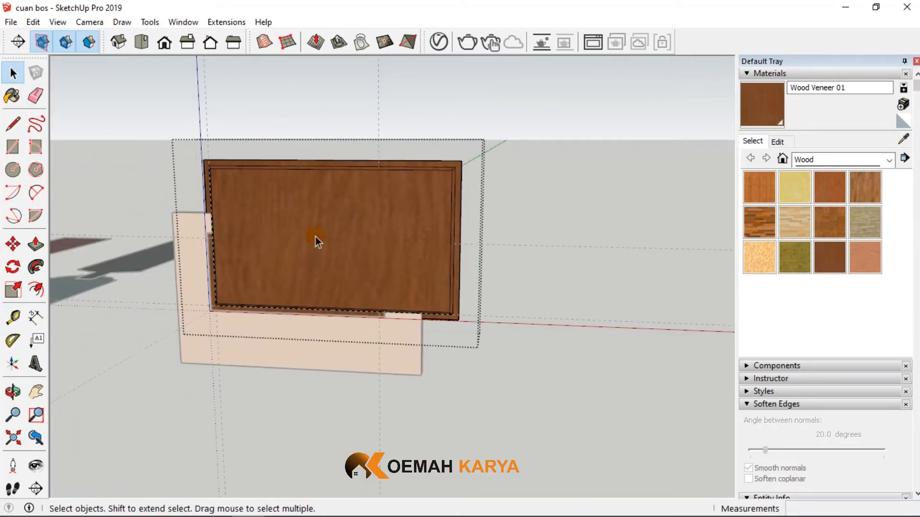
scroll(270, 208, up, 3)
drag(322, 180, 632, 185)
click(13, 244)
scroll(185, 123, up, 5)
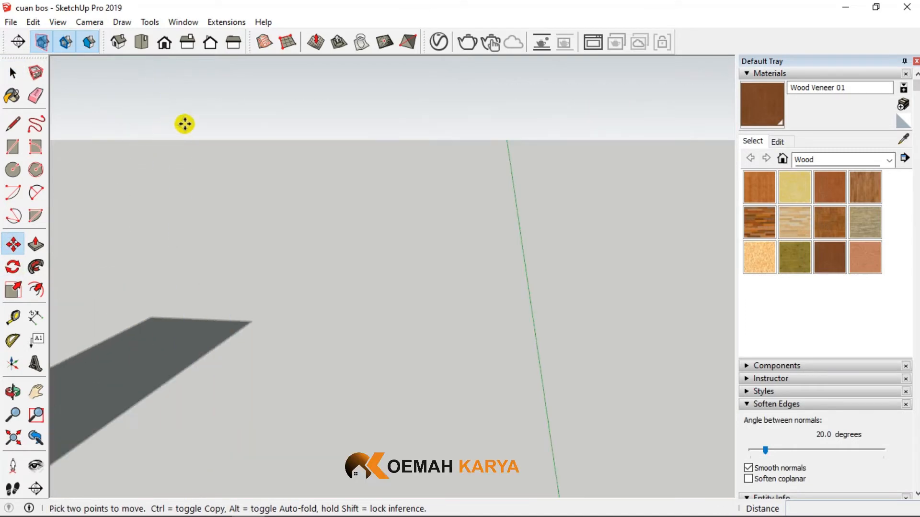
scroll(195, 123, down, 3)
click(206, 109)
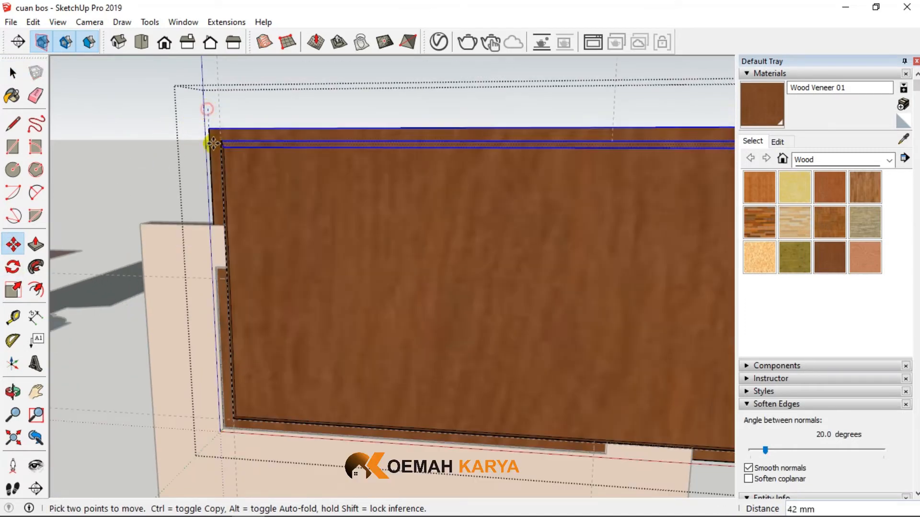
scroll(211, 139, down, 2)
scroll(216, 273, up, 4)
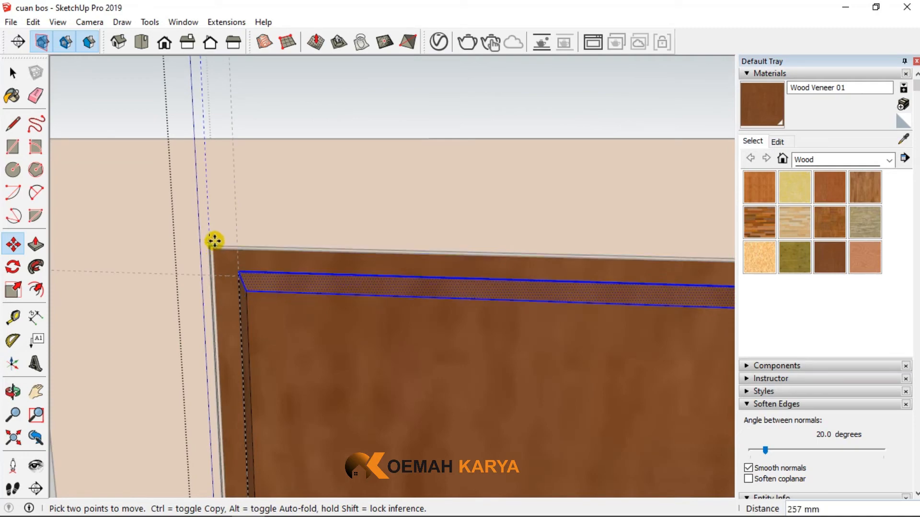
click(210, 245)
scroll(175, 182, down, 2)
scroll(222, 242, up, 4)
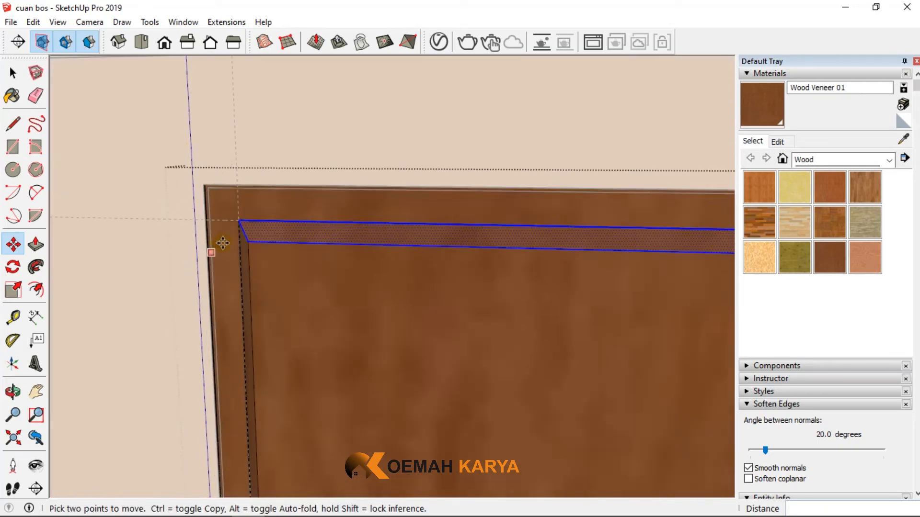
scroll(201, 197, down, 1)
scroll(149, 194, down, 3)
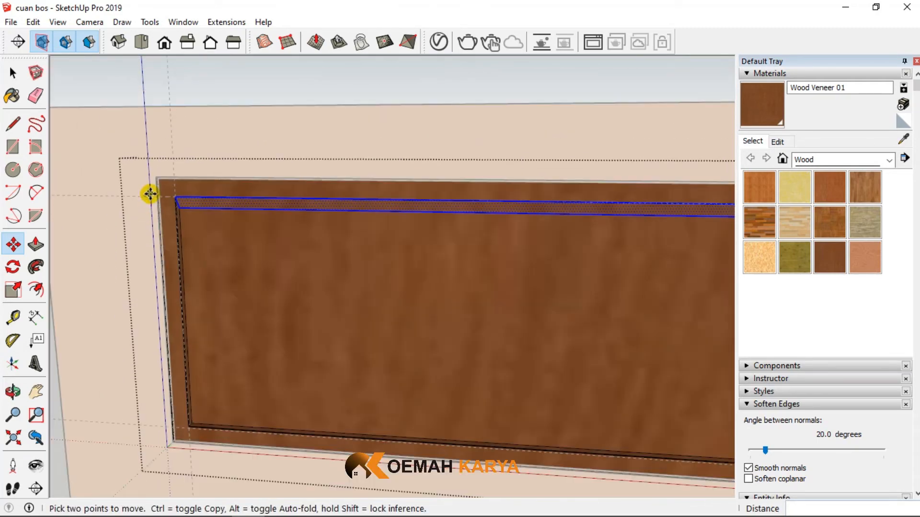
click(13, 73)
click(174, 98)
- Inside the panel group, move the overhanging side end inward so the raised field's outer edge meets the vertical guide, then close the group
scroll(332, 145, down, 2)
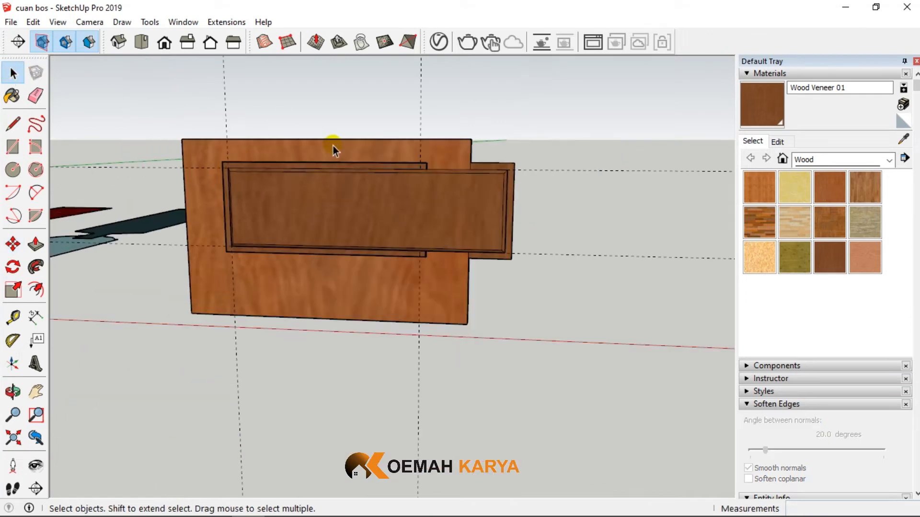
double_click(486, 194)
scroll(486, 194, up, 3)
drag(570, 289, 580, 346)
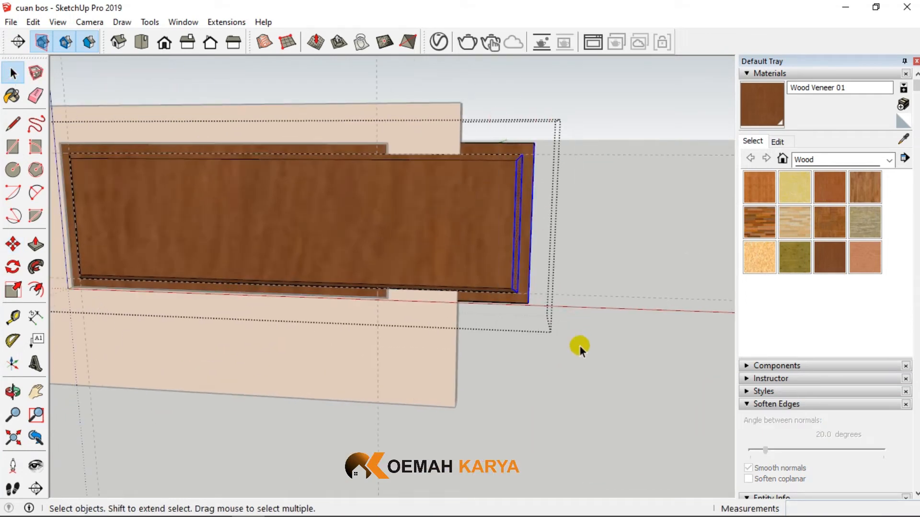
click(13, 245)
scroll(542, 154, up, 3)
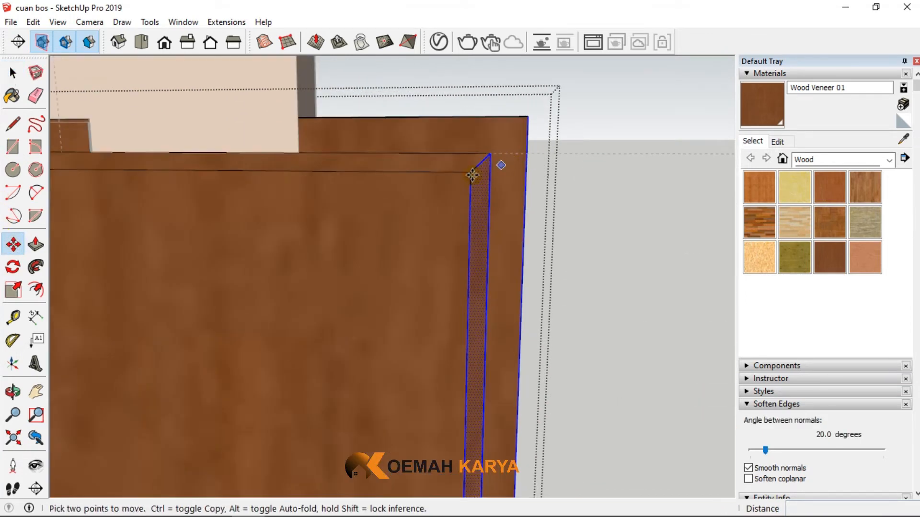
click(471, 175)
scroll(177, 158, down, 3)
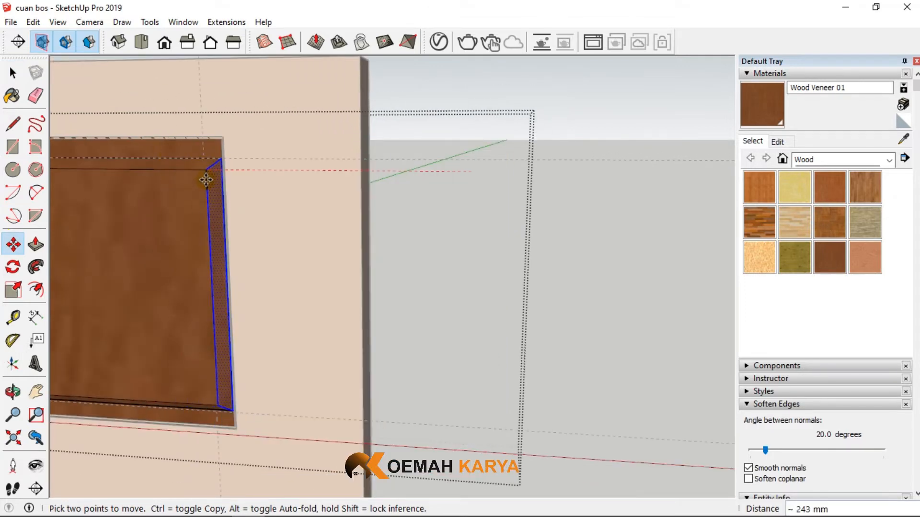
scroll(200, 170, up, 4)
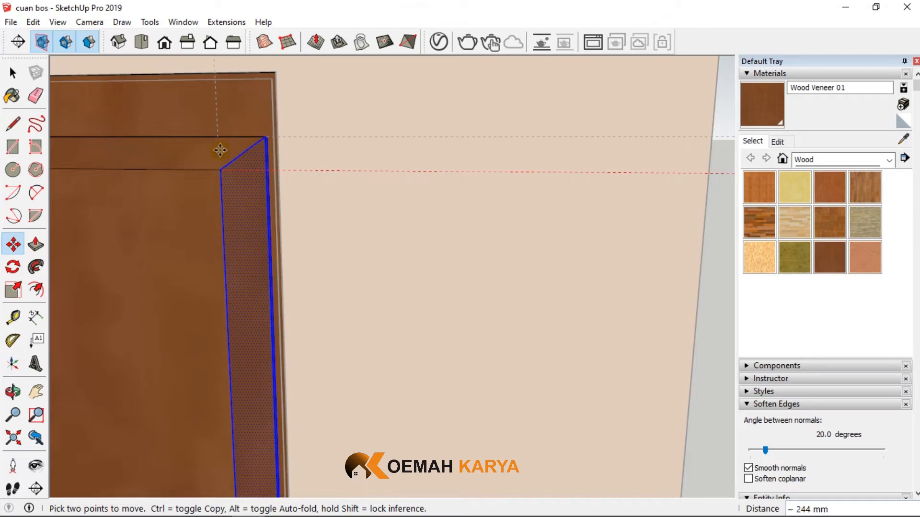
click(216, 136)
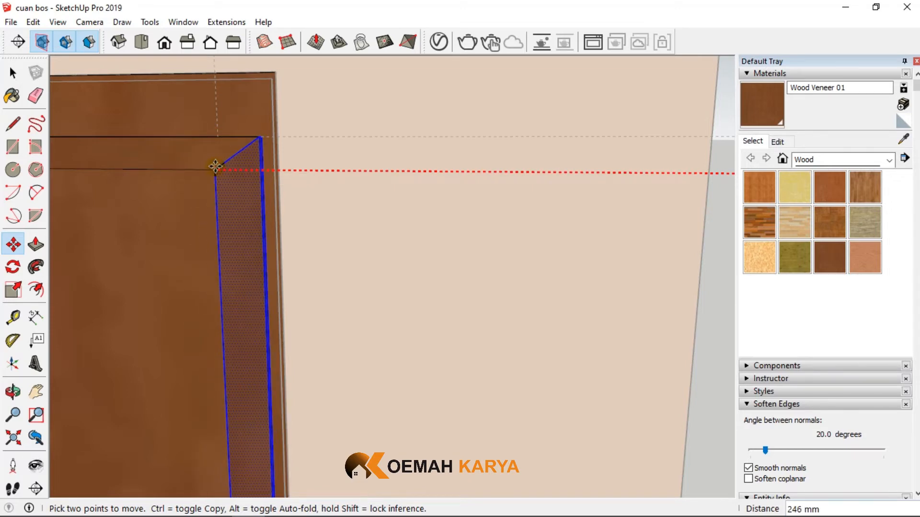
click(171, 158)
scroll(344, 142, down, 7)
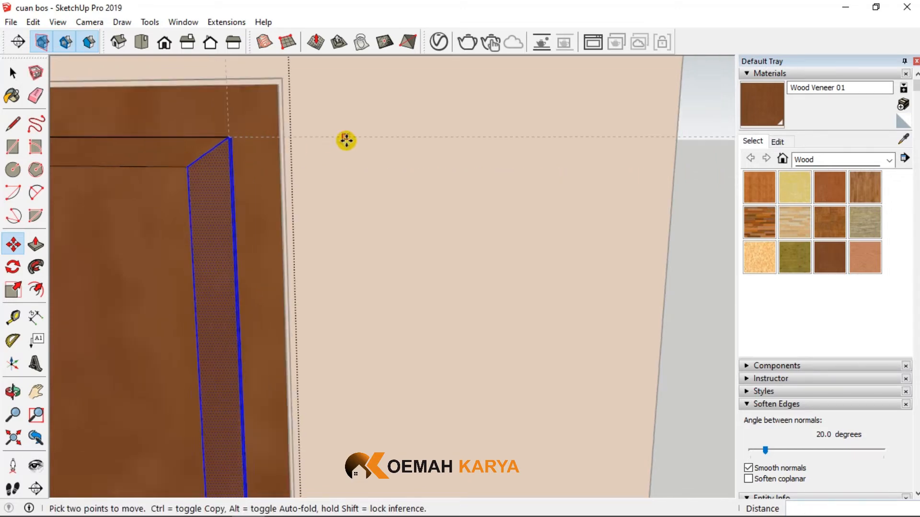
scroll(345, 186, down, 3)
middle_drag(363, 199, 401, 240)
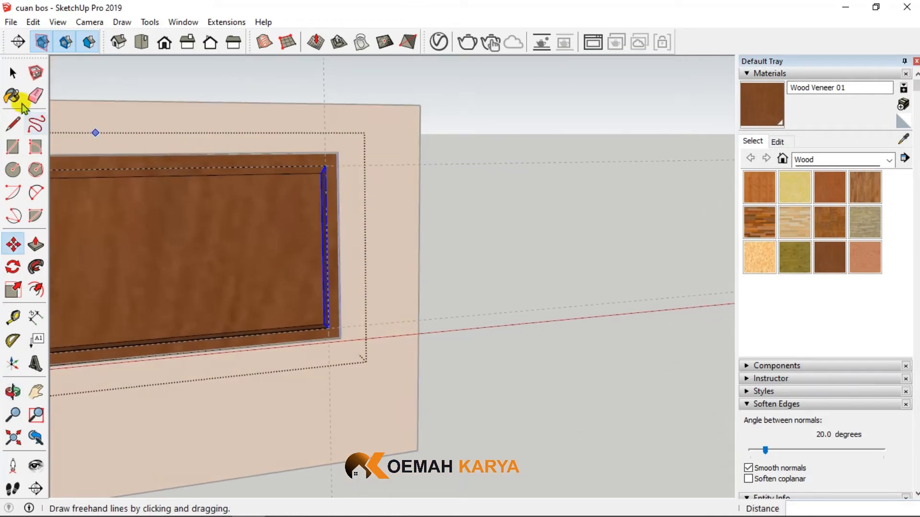
click(3, 74)
click(454, 170)
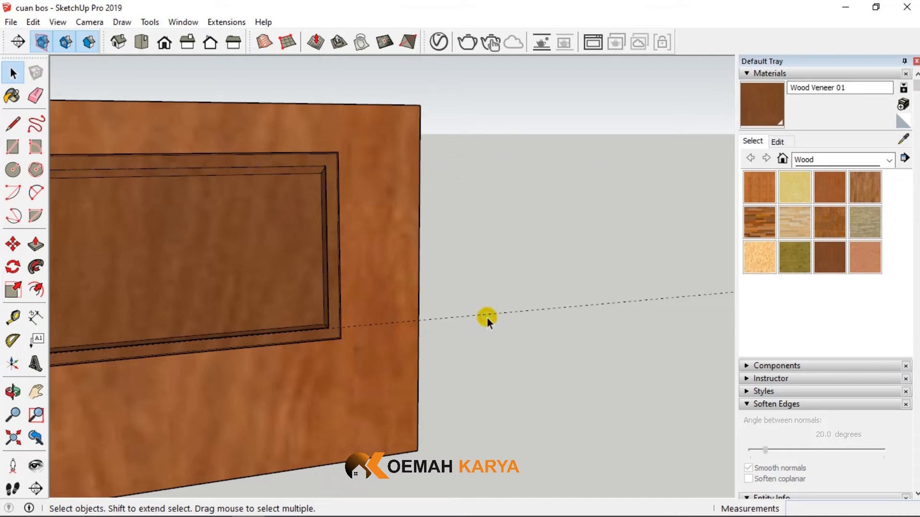
- Delete the leftover construction guides around the frame and panel
scroll(487, 314, down, 3)
middle_drag(537, 306, 161, 174)
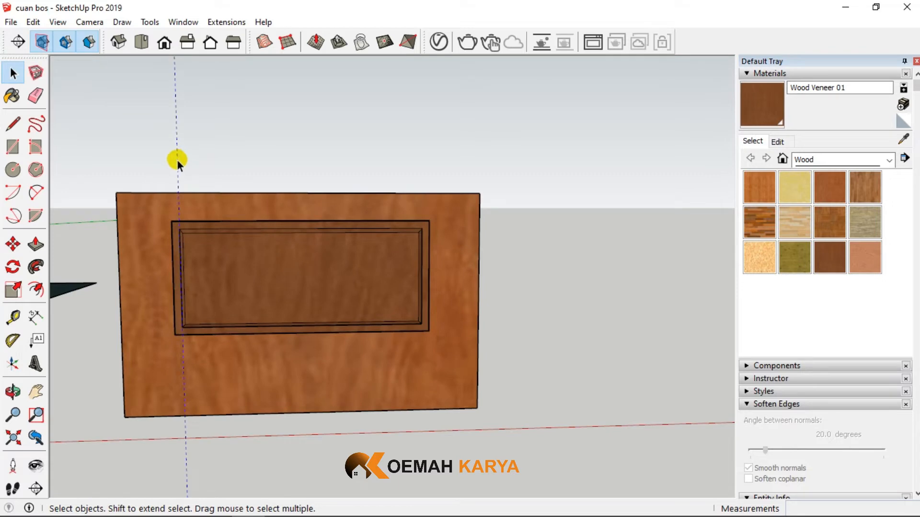
scroll(213, 286, up, 5)
middle_drag(407, 282, 458, 287)
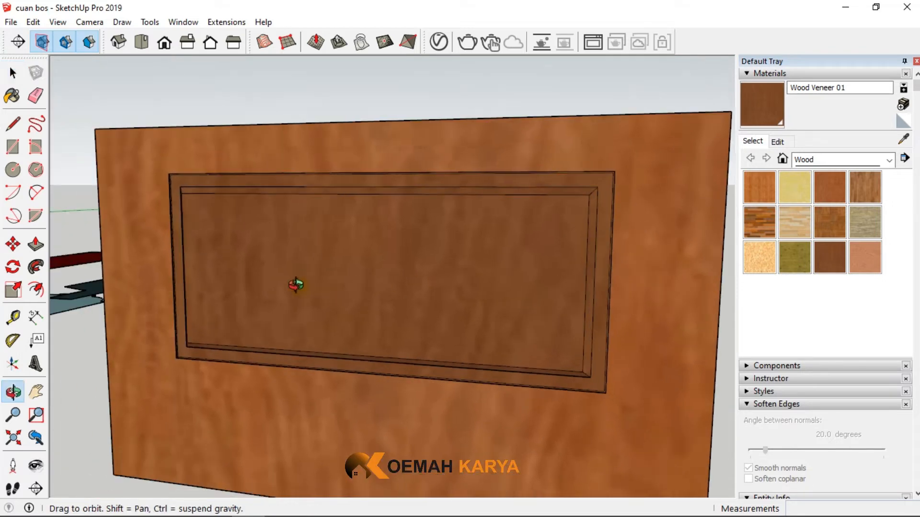
scroll(536, 260, down, 3)
- Examine the reference door drawing for the heights of the three panels and the rails between them
scroll(539, 262, down, 3)
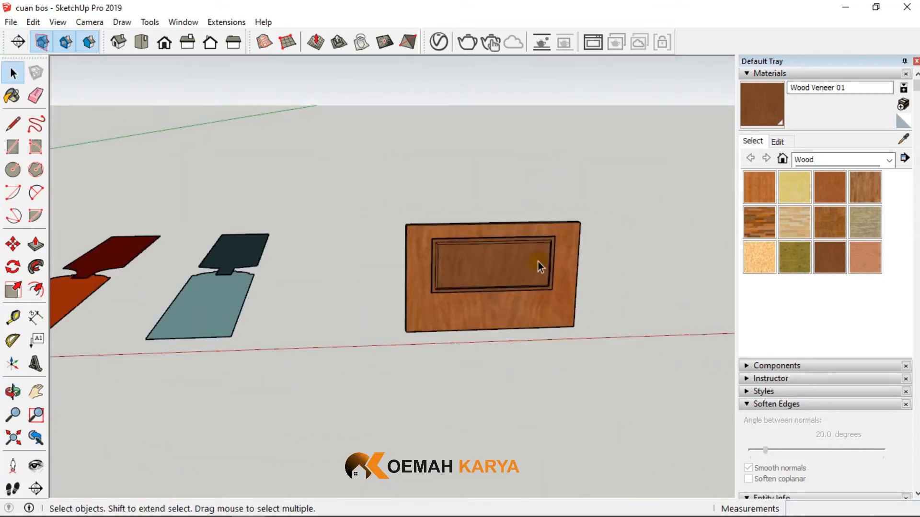
scroll(510, 273, down, 1)
scroll(462, 278, up, 1)
scroll(510, 278, down, 1)
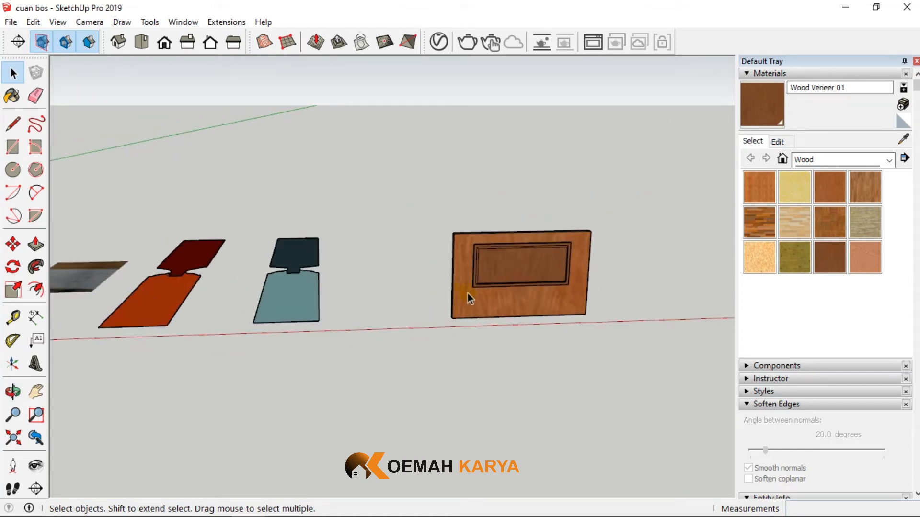
scroll(157, 286, up, 6)
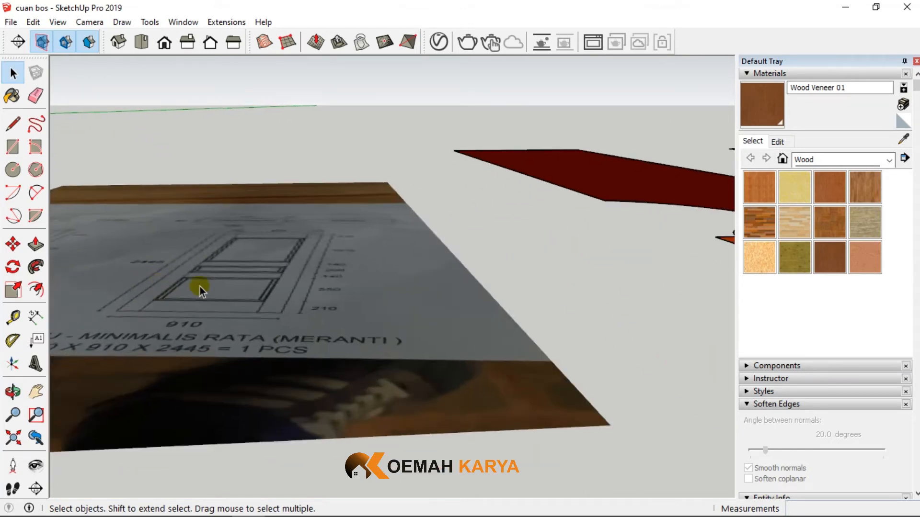
scroll(200, 286, up, 3)
mouse_move(259, 288)
middle_down()
mouse_move(267, 329)
mouse_move(222, 393)
middle_up()
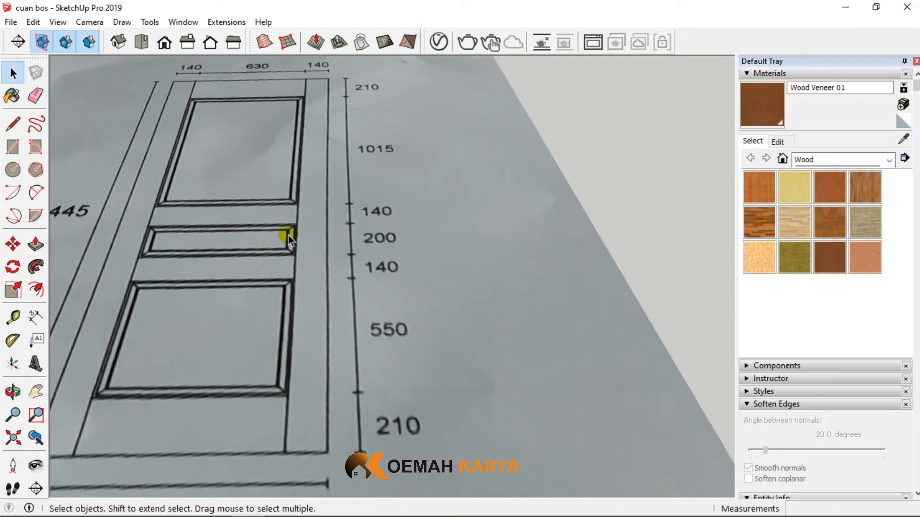
scroll(169, 263, down, 8)
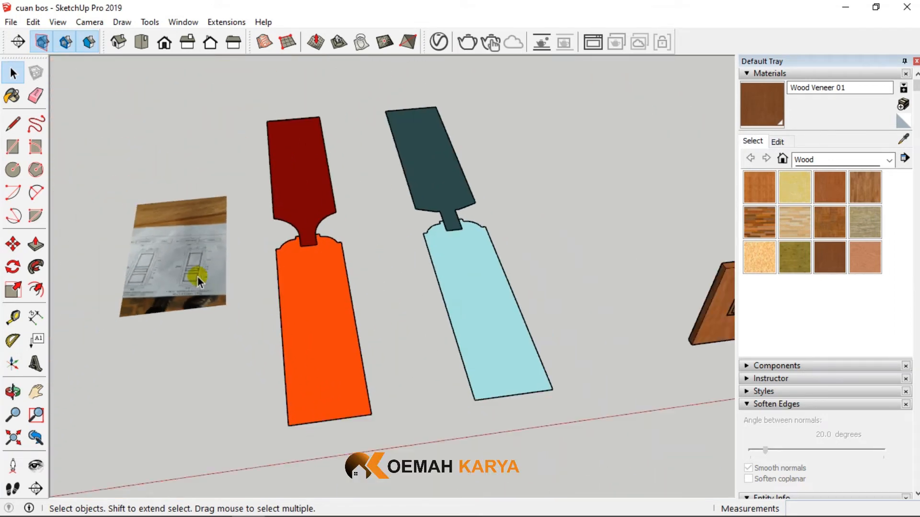
scroll(197, 277, down, 3)
- Copy the frame and its panel upward by 570 mm, setting the copy's lower corner on the original's upper corner
scroll(510, 295, up, 8)
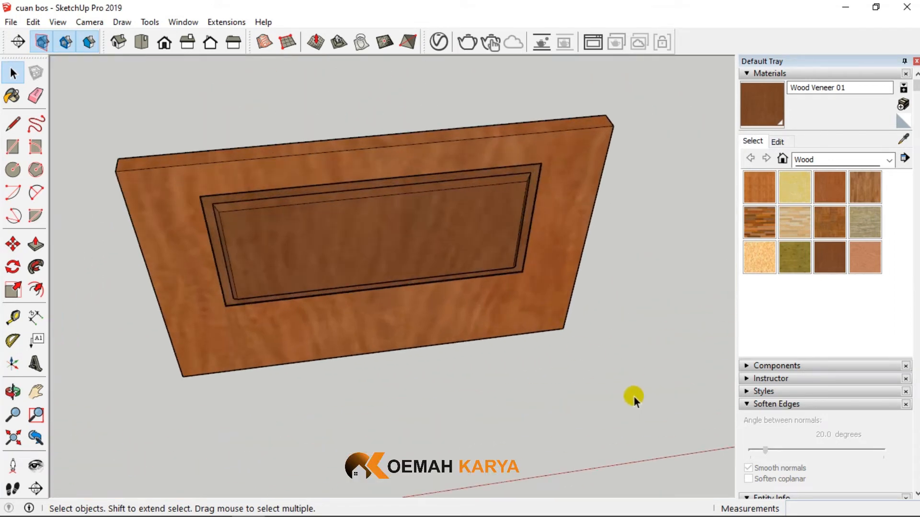
drag(125, 117, 119, 119)
scroll(233, 263, down, 3)
right_click(252, 230)
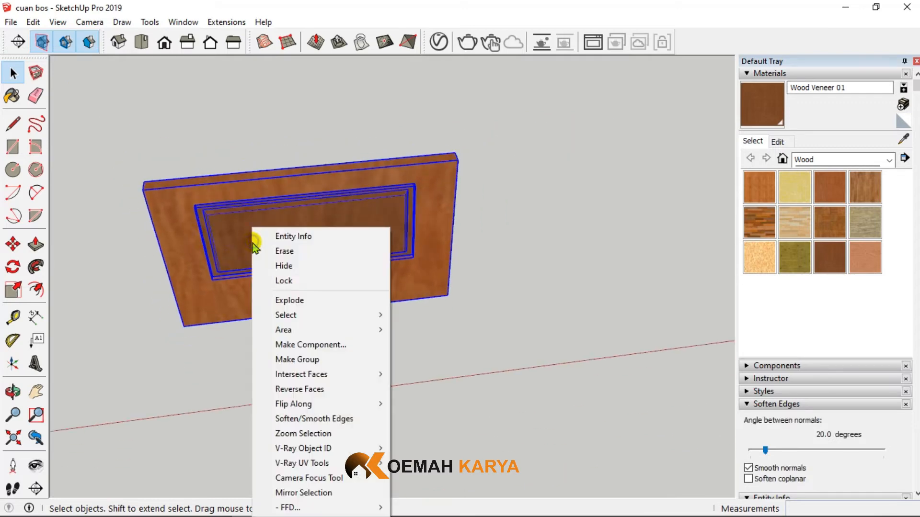
click(14, 246)
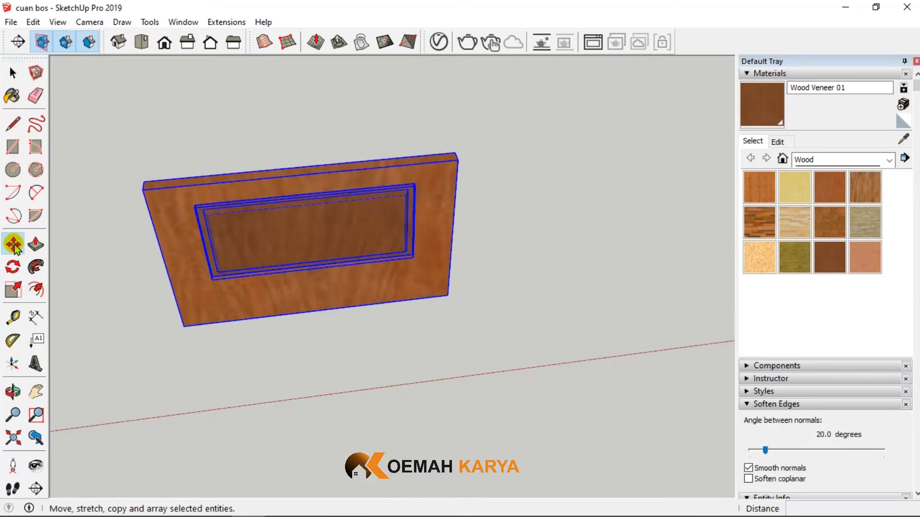
key(ctrl)
click(183, 329)
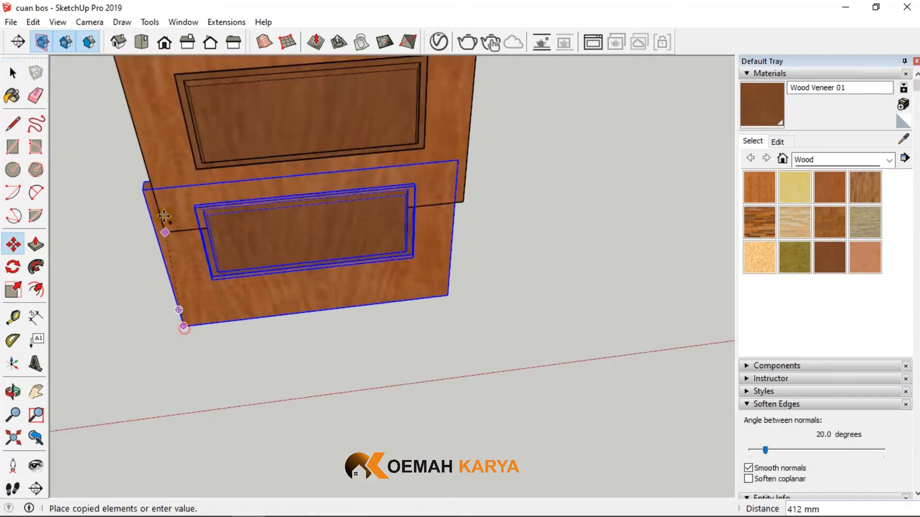
click(139, 187)
- Flip the upper copy of the frame and panel along the blue direction
right_click(151, 164)
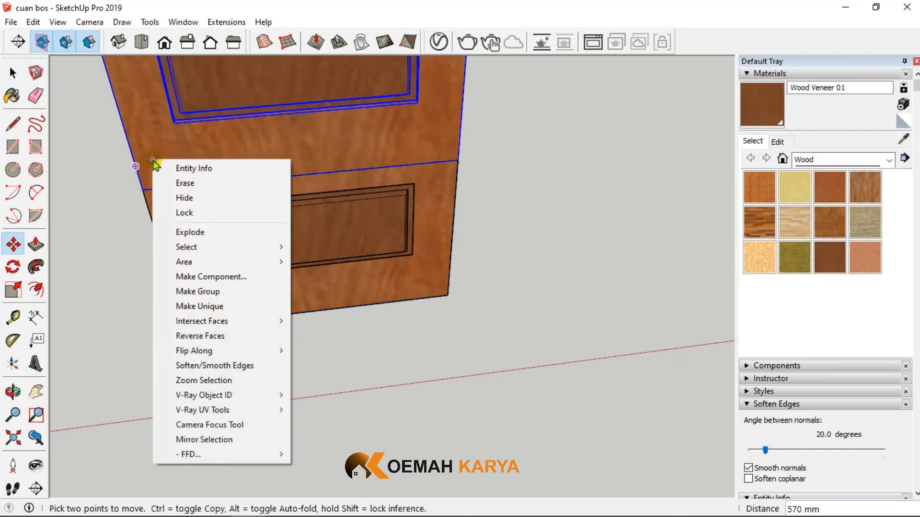
mouse_move(228, 353)
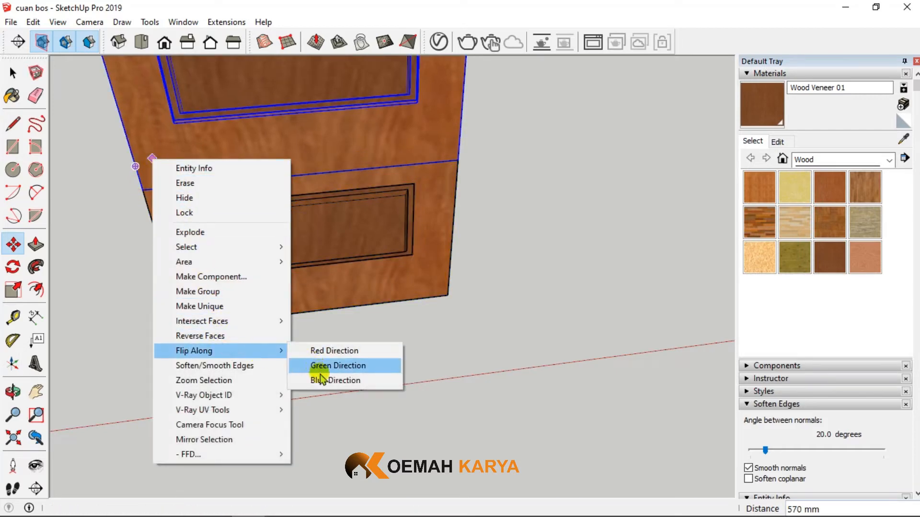
click(322, 380)
scroll(316, 369, down, 3)
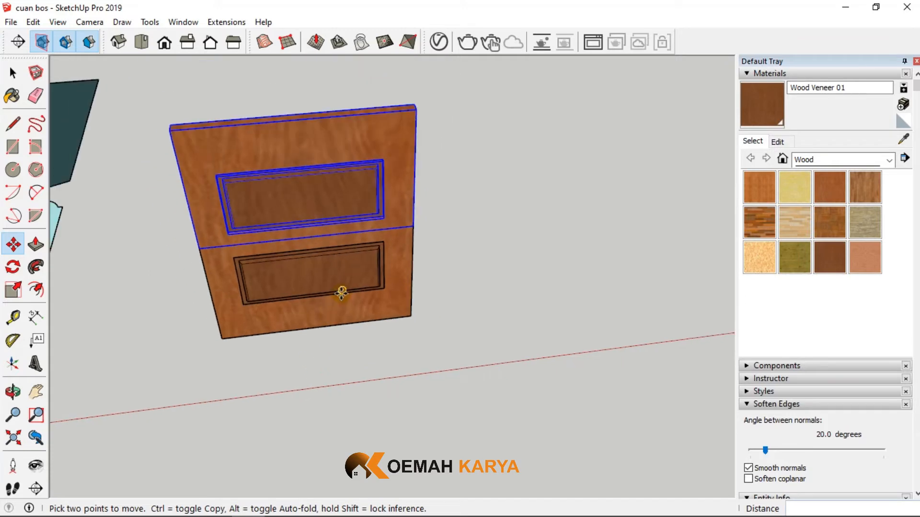
- Measure the rail height between the lower and upper panel openings
scroll(306, 226, up, 6)
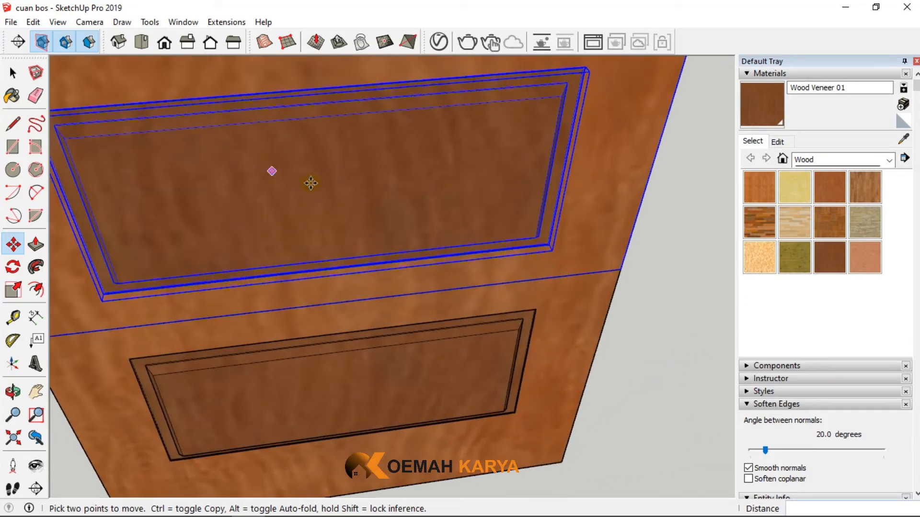
scroll(310, 183, down, 3)
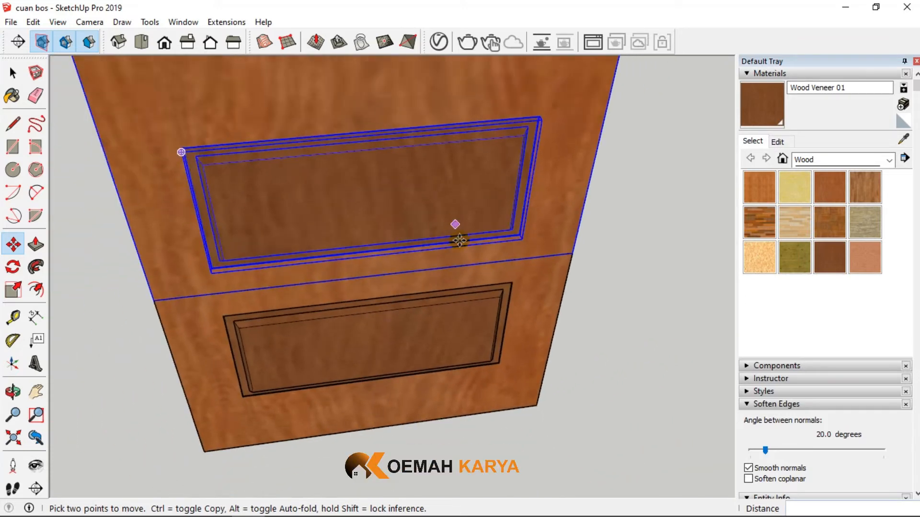
middle_drag(456, 237, 400, 181)
scroll(365, 291, up, 5)
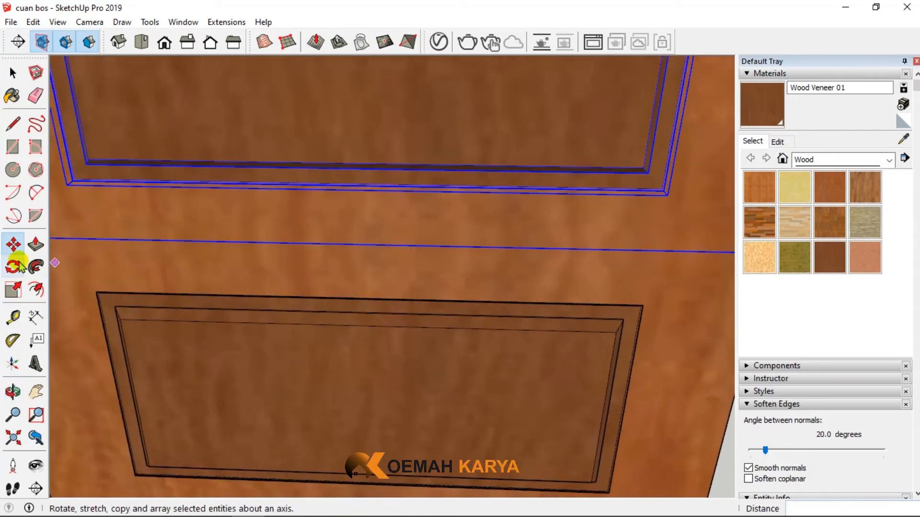
click(13, 317)
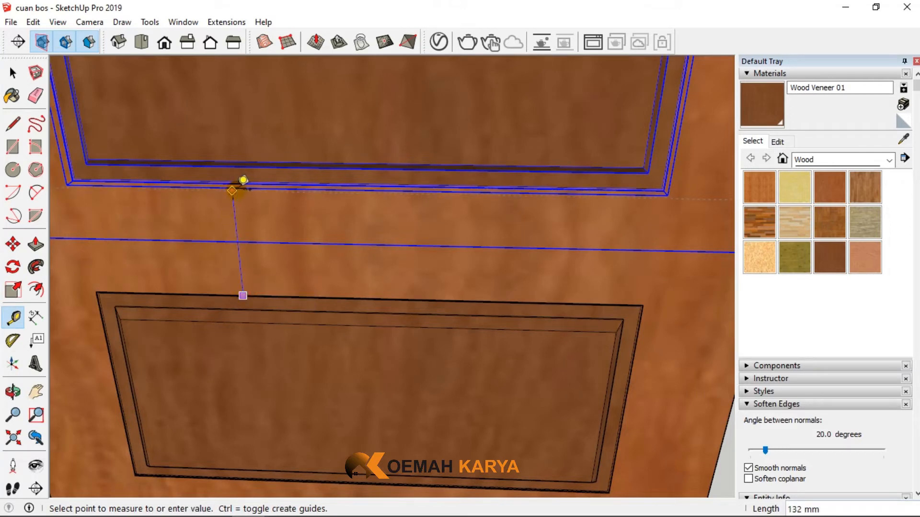
scroll(287, 194, up, 3)
middle_drag(243, 167, 191, 90)
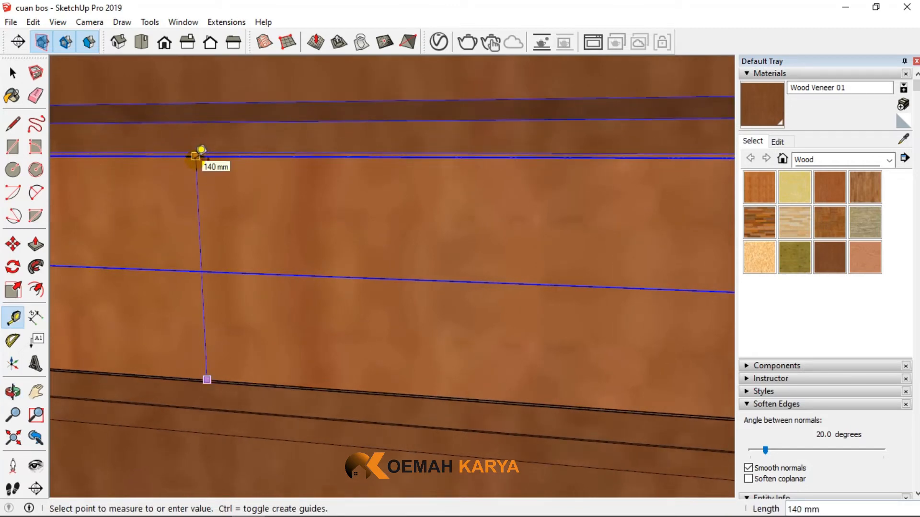
scroll(201, 150, down, 5)
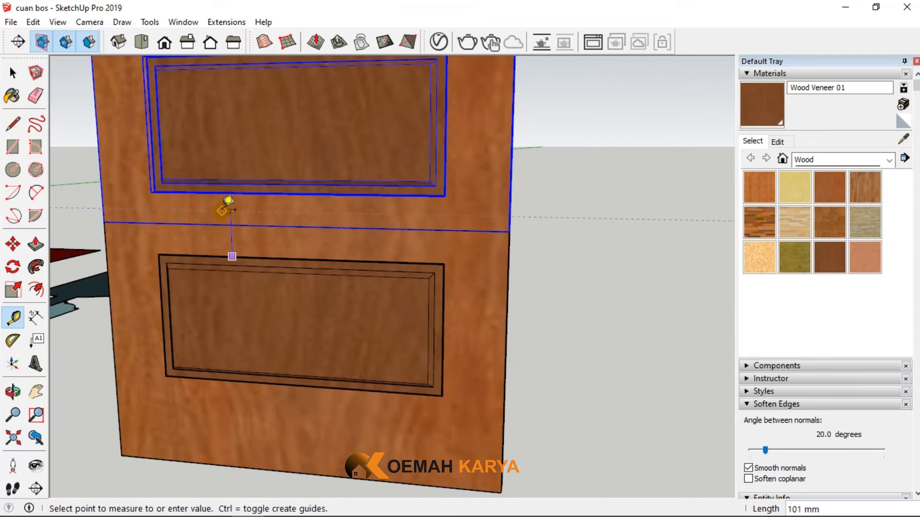
click(228, 201)
scroll(226, 202, down, 6)
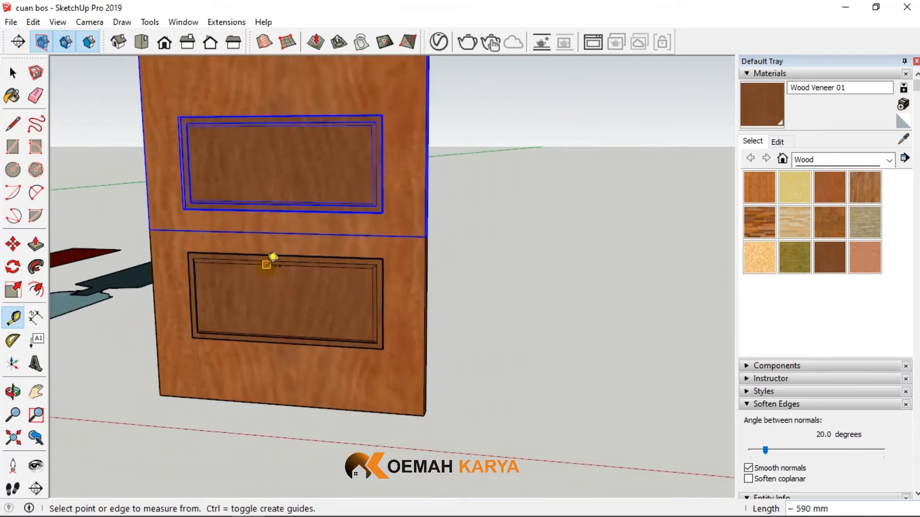
- Place a horizontal guide 200 mm above the lower edge of the upper frame's panel opening
click(13, 73)
scroll(204, 159, up, 3)
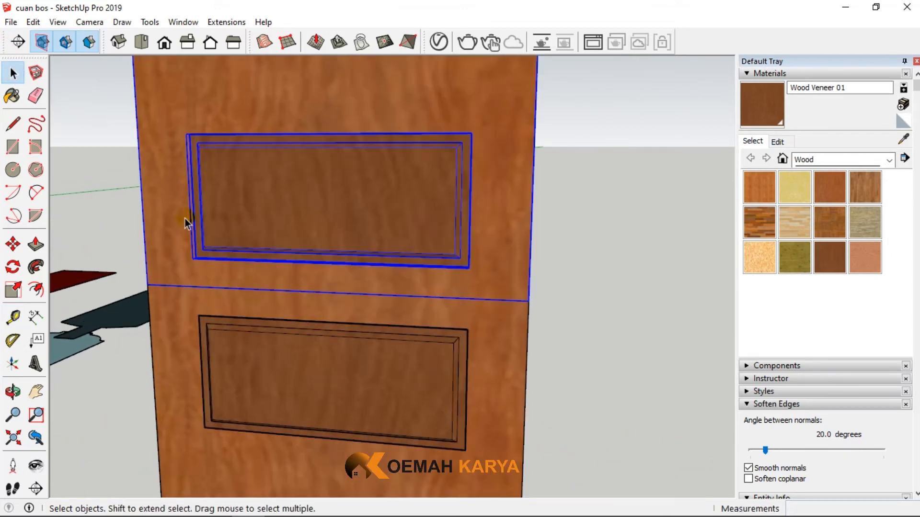
click(14, 317)
scroll(307, 262, up, 3)
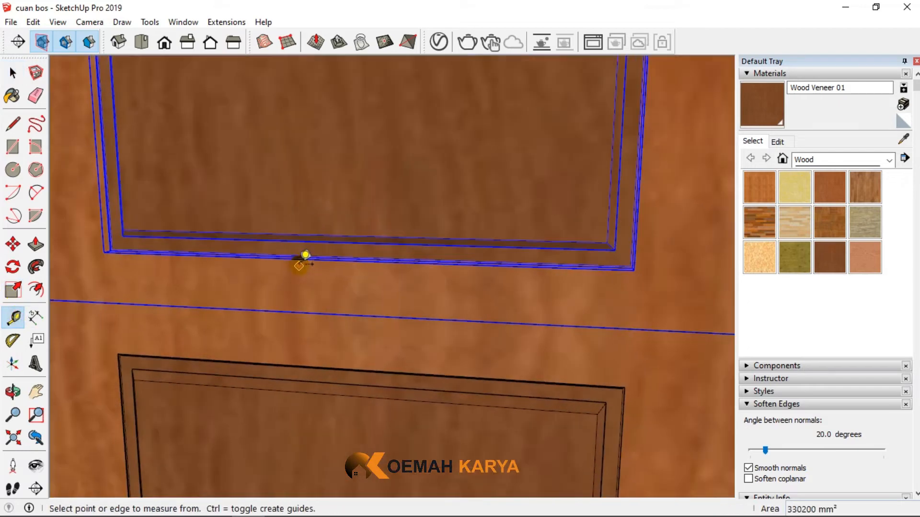
scroll(347, 260, up, 3)
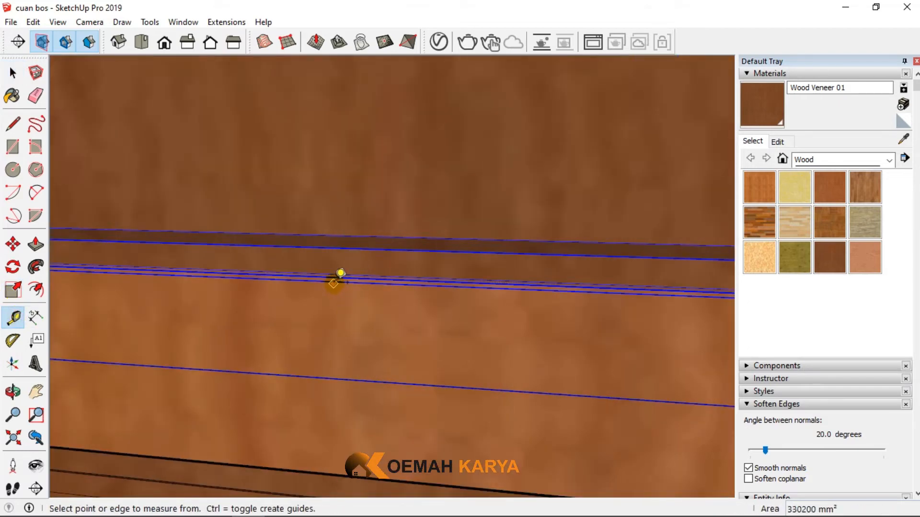
scroll(343, 278, up, 2)
click(12, 73)
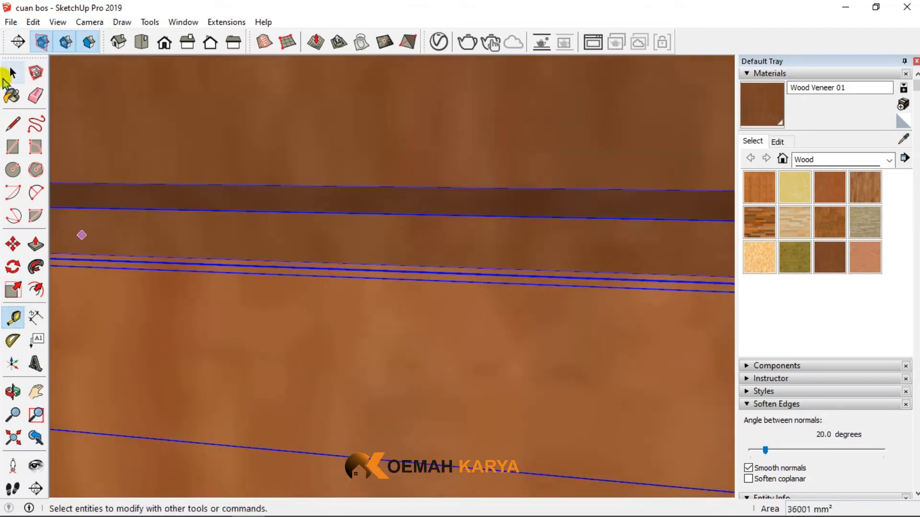
click(195, 471)
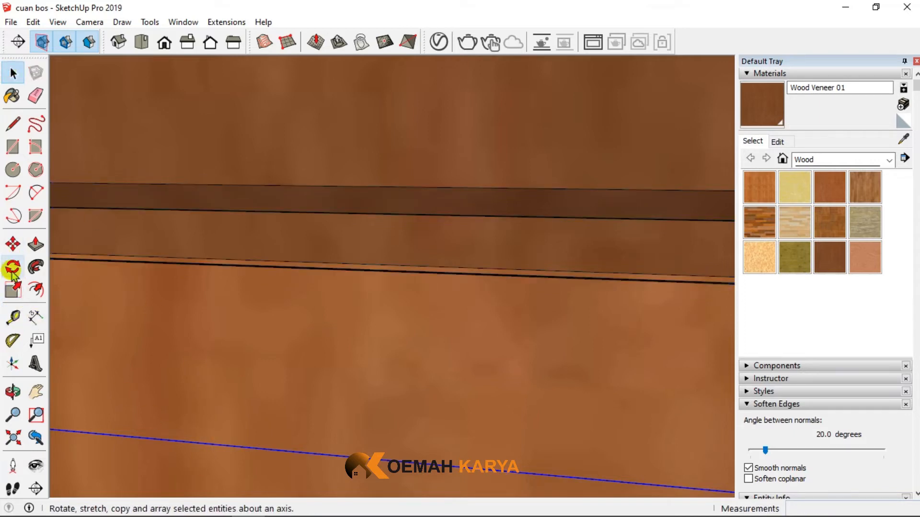
click(13, 317)
scroll(319, 261, down, 4)
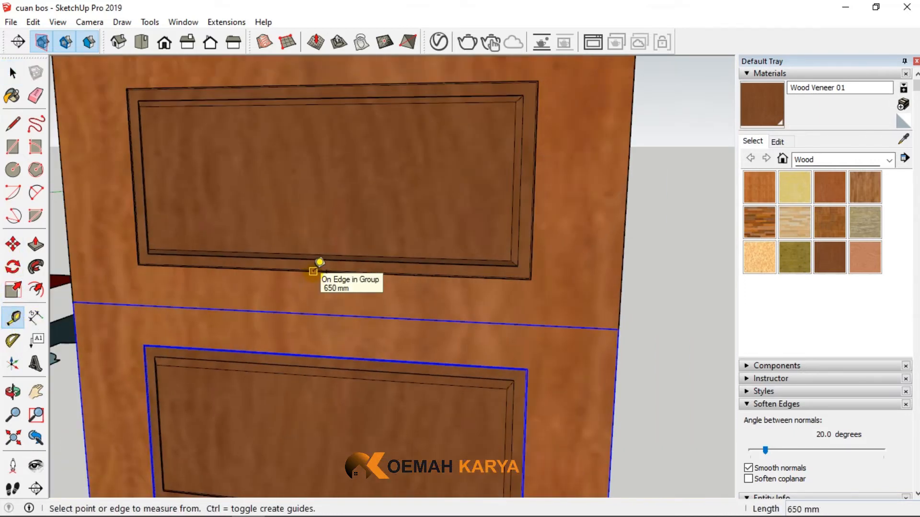
click(319, 261)
scroll(318, 215, down, 1)
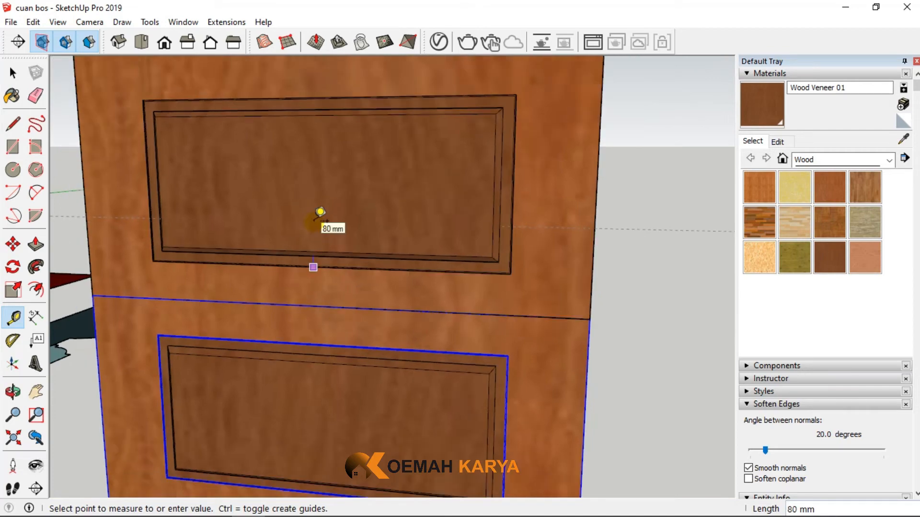
middle_drag(407, 216, 335, 139)
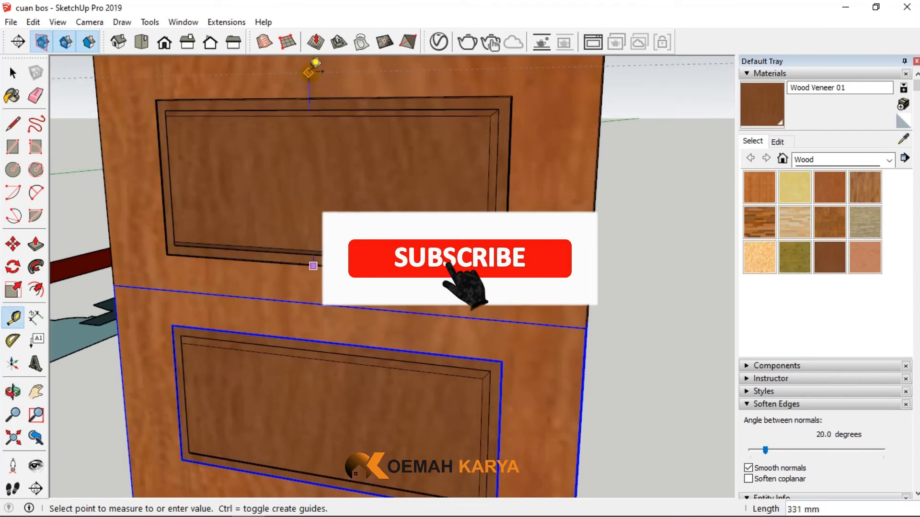
click(310, 70)
text(200)
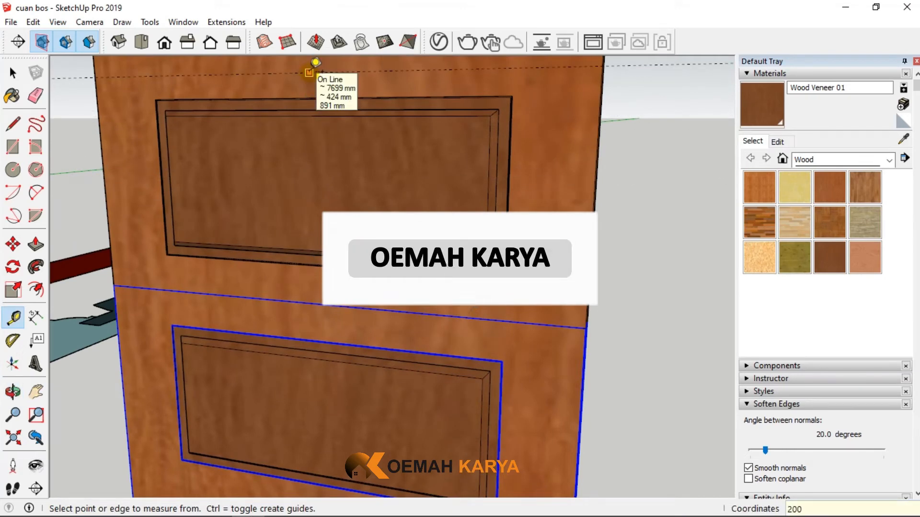
key(Return)
- Add a second horizontal guide 20 mm below the guide that crosses the upper panel
scroll(499, 221, down, 3)
scroll(466, 182, up, 2)
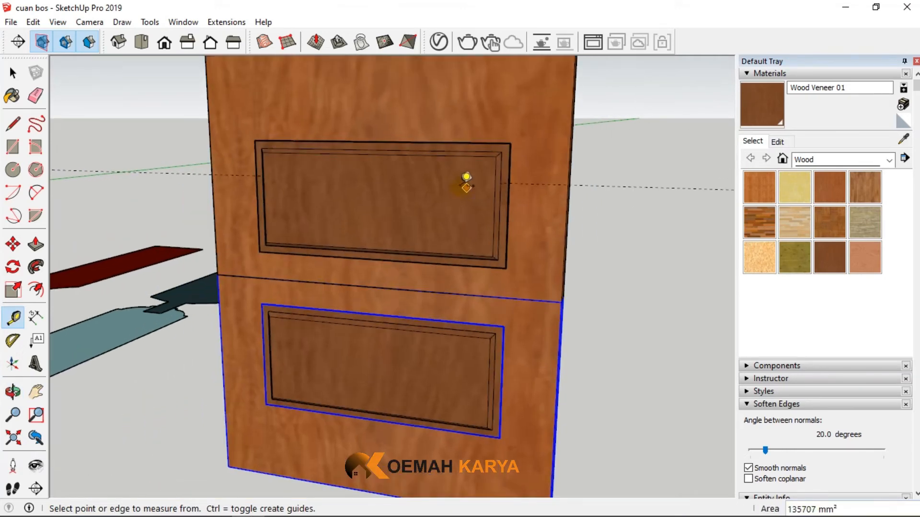
scroll(499, 184, up, 3)
click(528, 183)
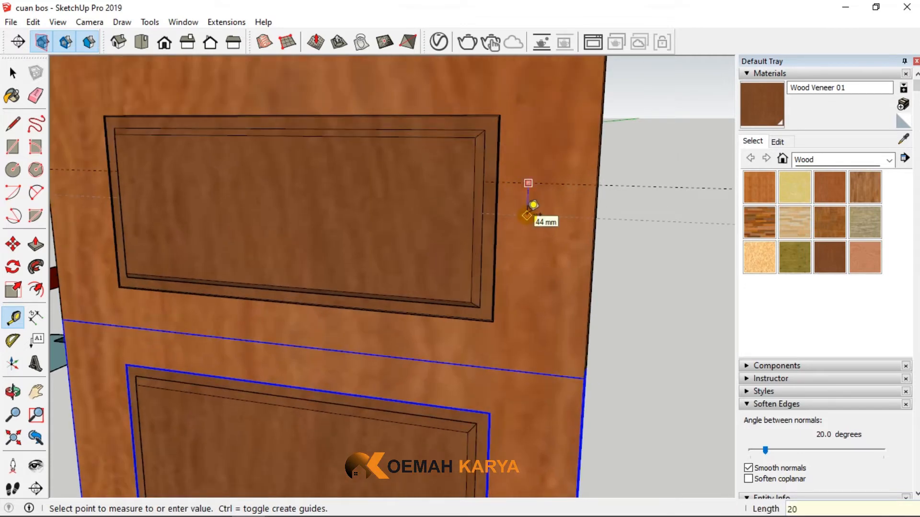
key(Return)
- Inside the upper frame group, move the panel opening's top edge down 90 mm onto the higher guide
scroll(553, 177, down, 3)
middle_drag(404, 304, 484, 234)
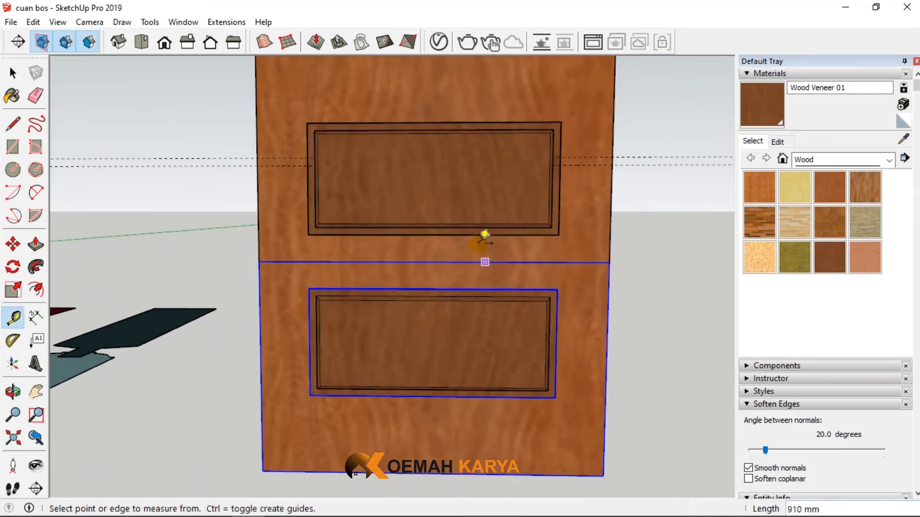
middle_drag(551, 263, 441, 279)
click(5, 72)
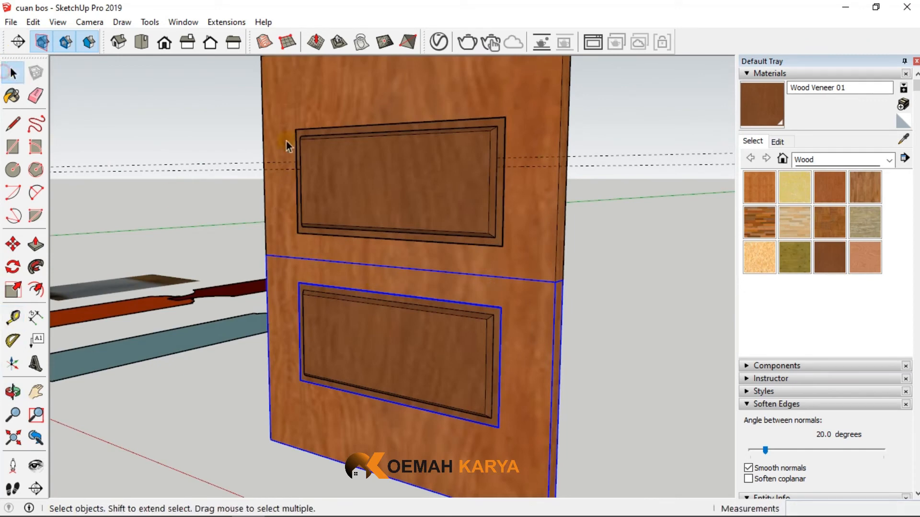
double_click(273, 149)
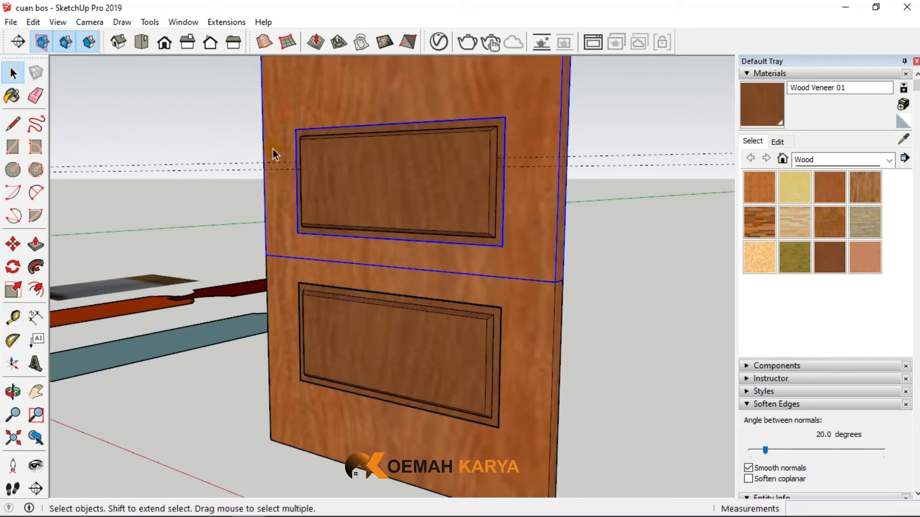
middle_drag(273, 150, 447, 126)
double_click(447, 125)
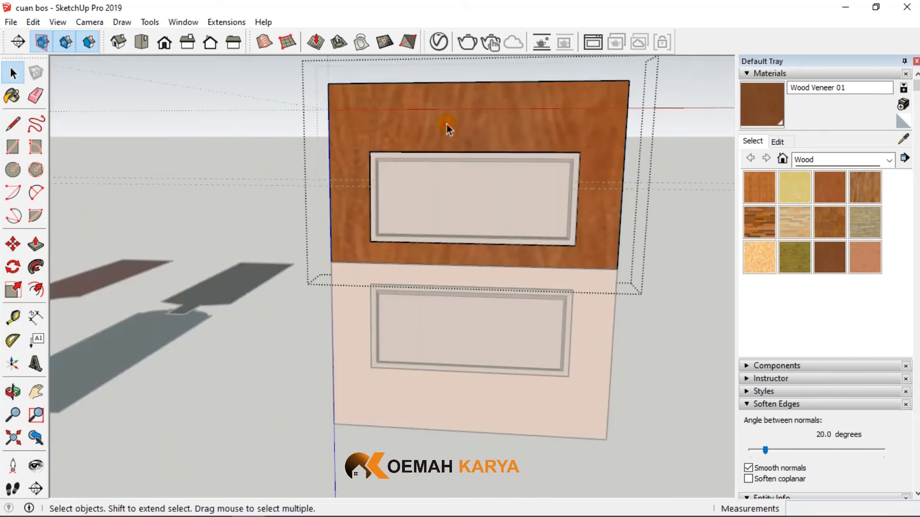
scroll(445, 126, up, 4)
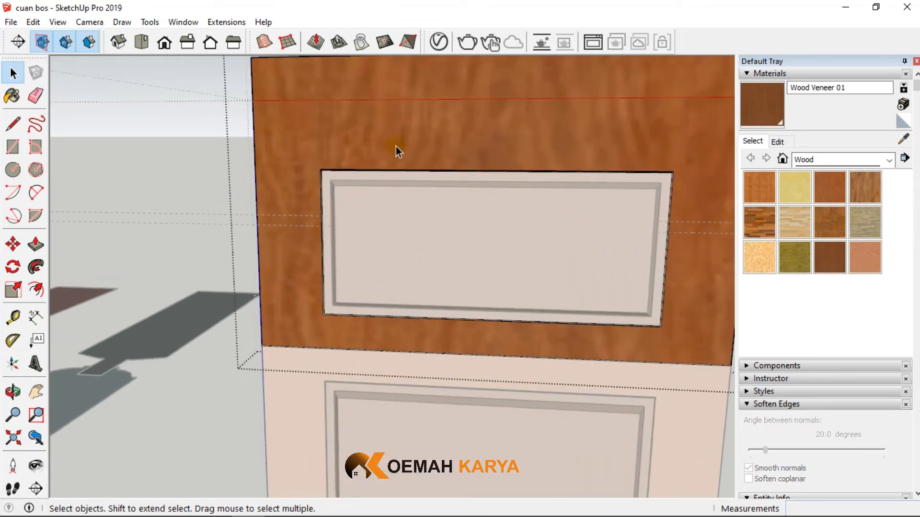
scroll(312, 177, down, 3)
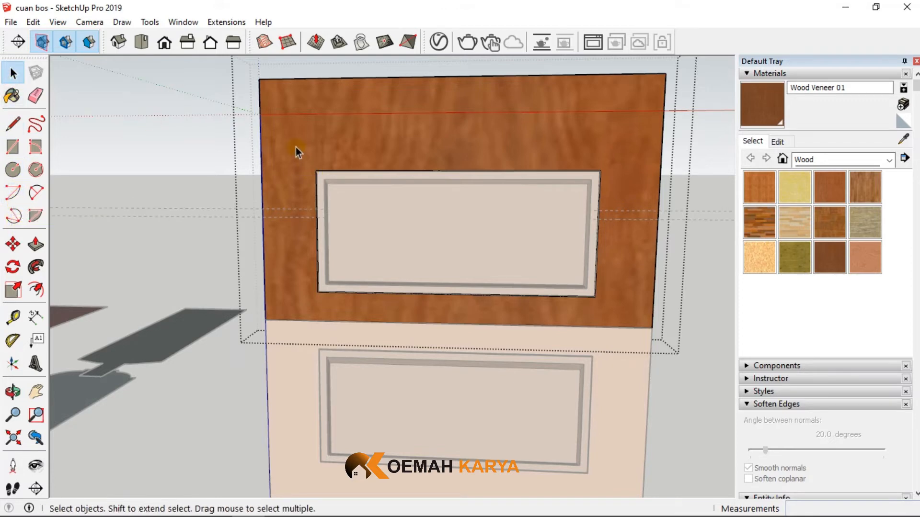
drag(295, 147, 623, 196)
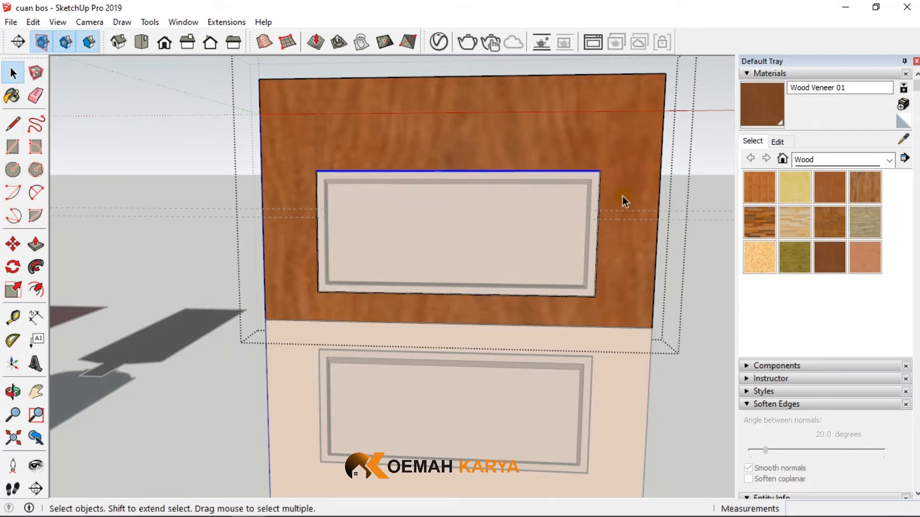
click(13, 245)
click(316, 179)
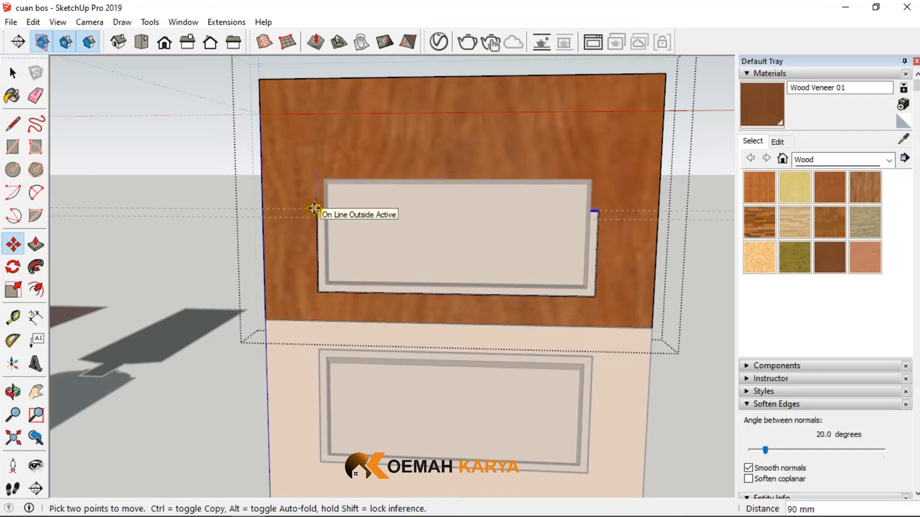
click(315, 209)
- Place a horizontal guide above the shortened opening, offset upward from the guide along its top edge, to mark the frame's upper limit
scroll(551, 192, up, 2)
middle_drag(564, 194, 522, 200)
scroll(455, 209, down, 2)
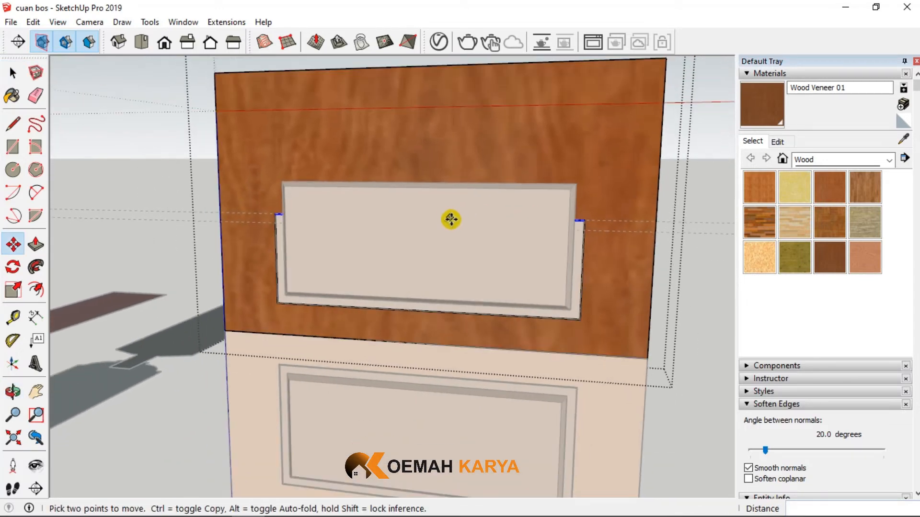
click(12, 72)
scroll(462, 236, down, 2)
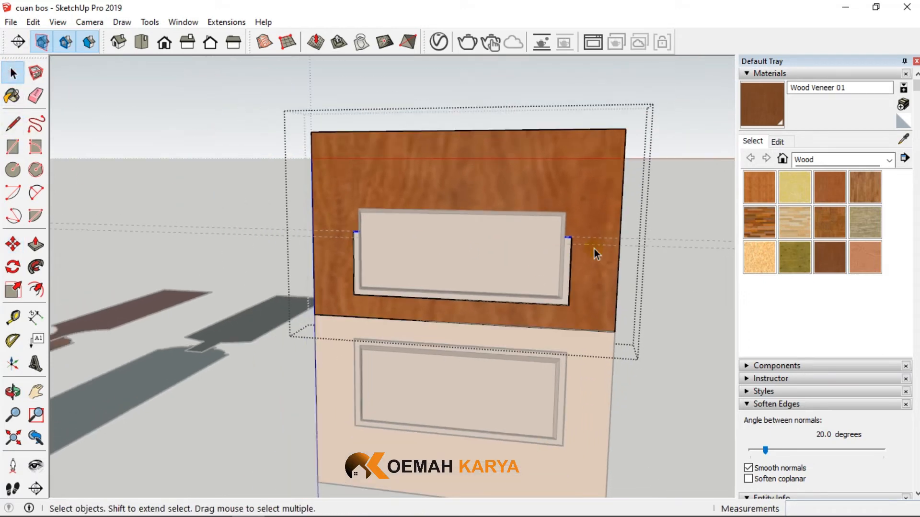
middle_drag(594, 249, 656, 228)
scroll(616, 186, up, 3)
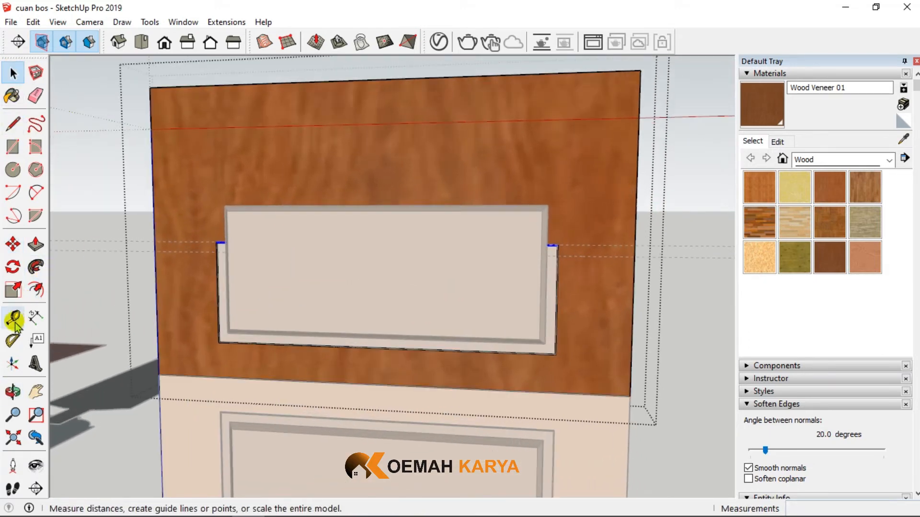
click(13, 318)
click(567, 245)
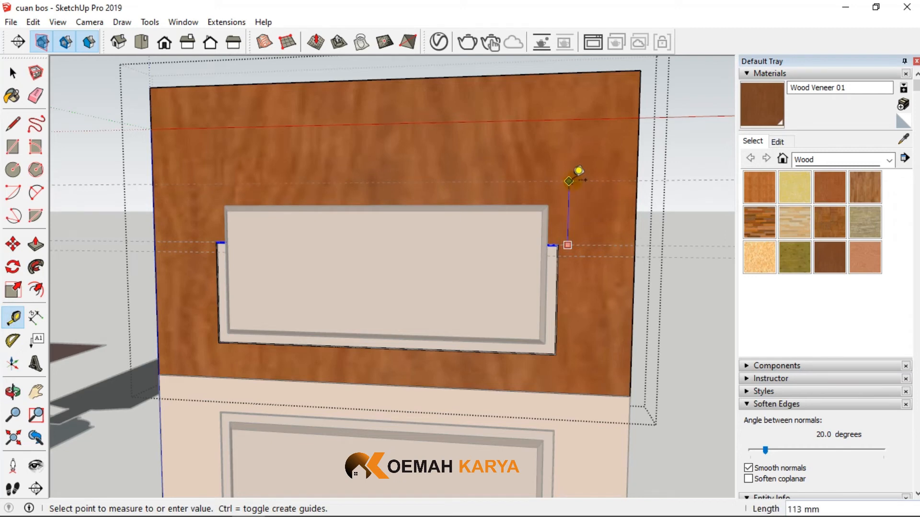
key(Return)
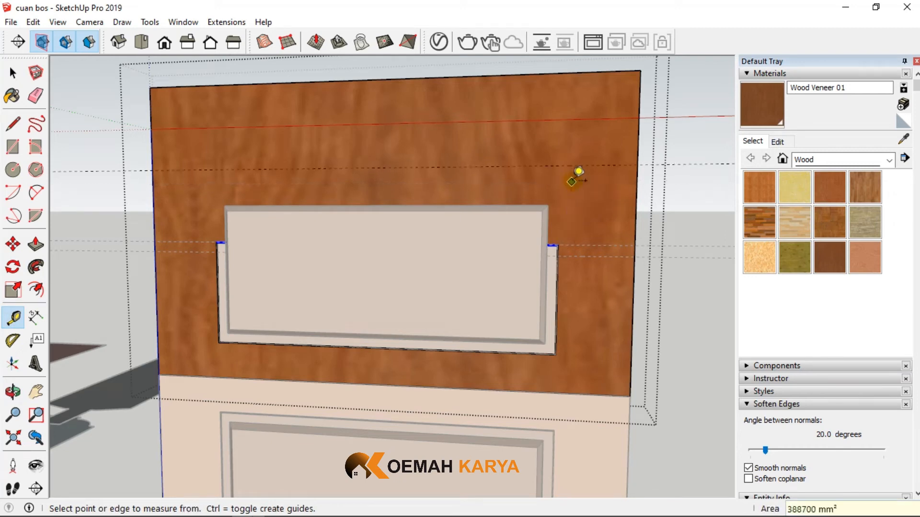
- Push the upper frame's top face down 160 mm onto the guide above the panel opening, and leave the frame group
click(13, 73)
middle_drag(405, 160, 364, 286)
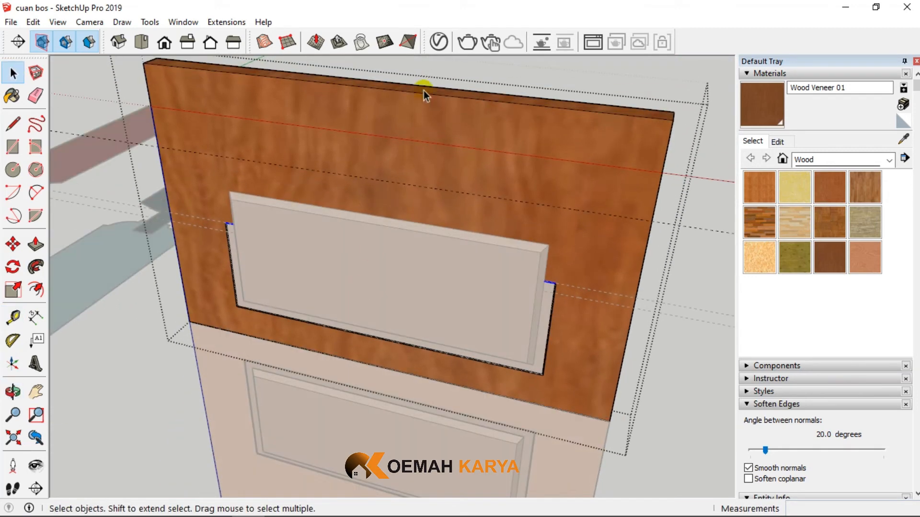
click(36, 244)
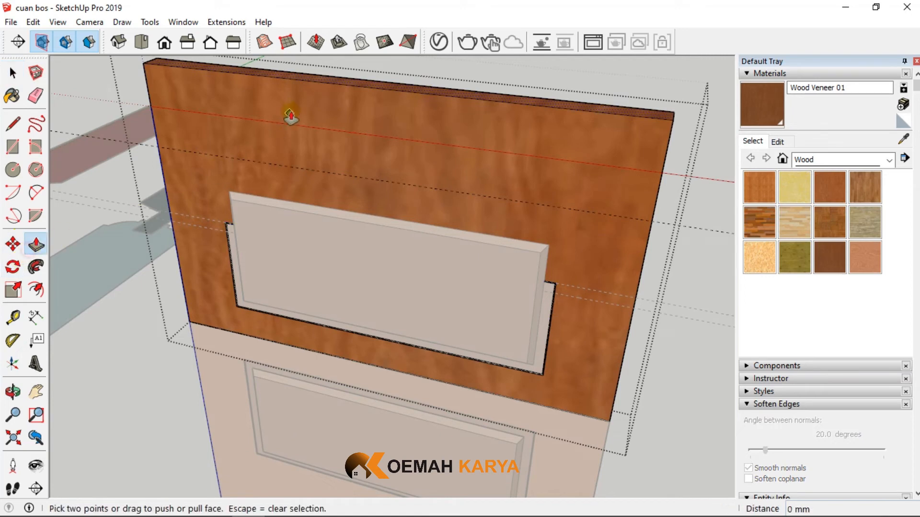
click(283, 79)
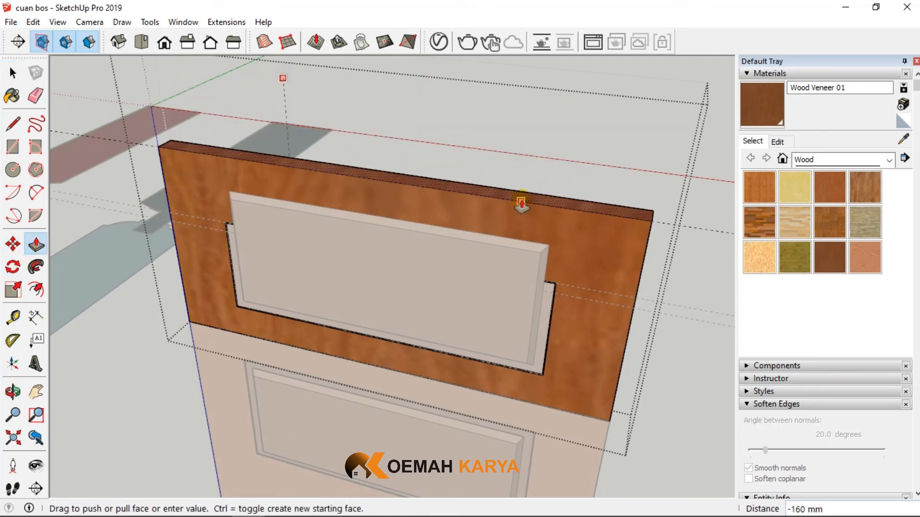
click(521, 204)
click(13, 73)
click(329, 114)
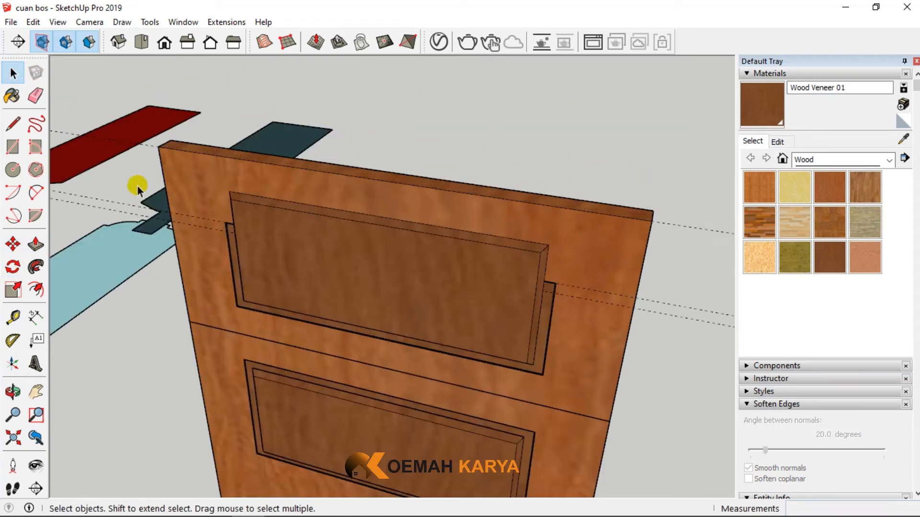
middle_drag(118, 205, 321, 177)
click(332, 266)
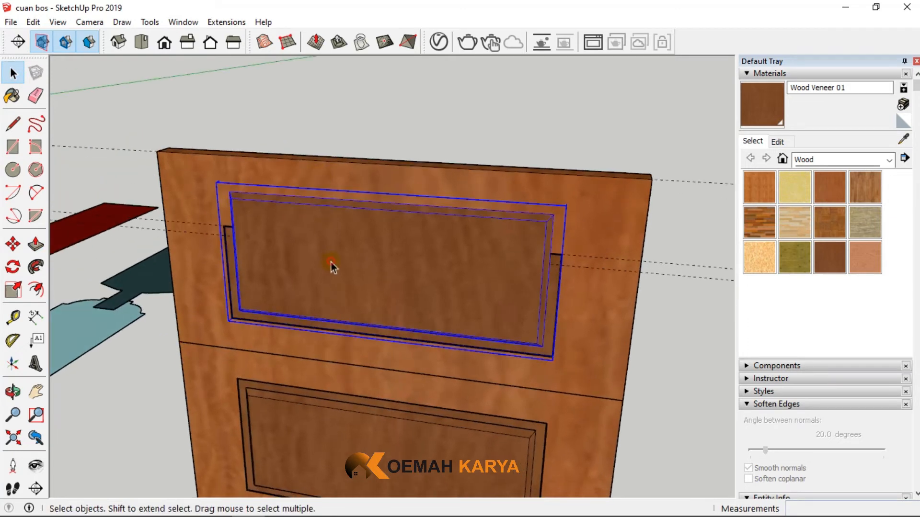
middle_drag(297, 286, 127, 222)
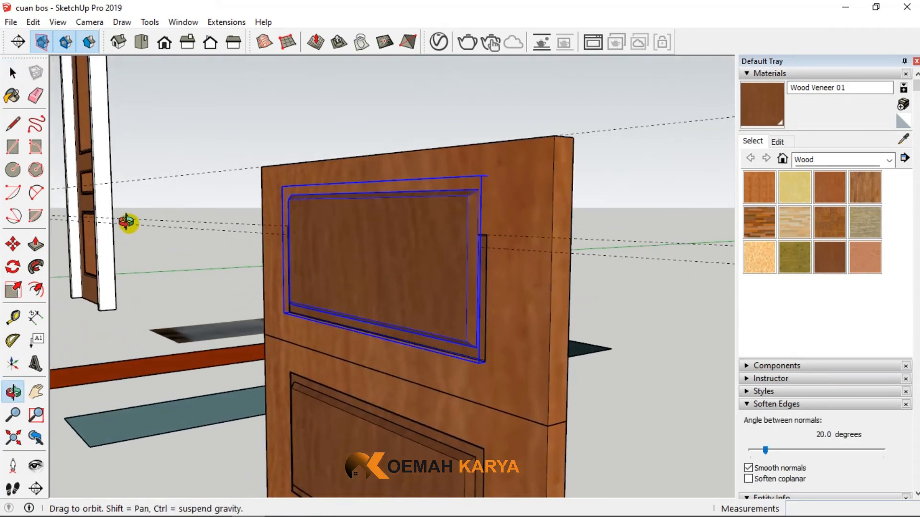
key(Delete)
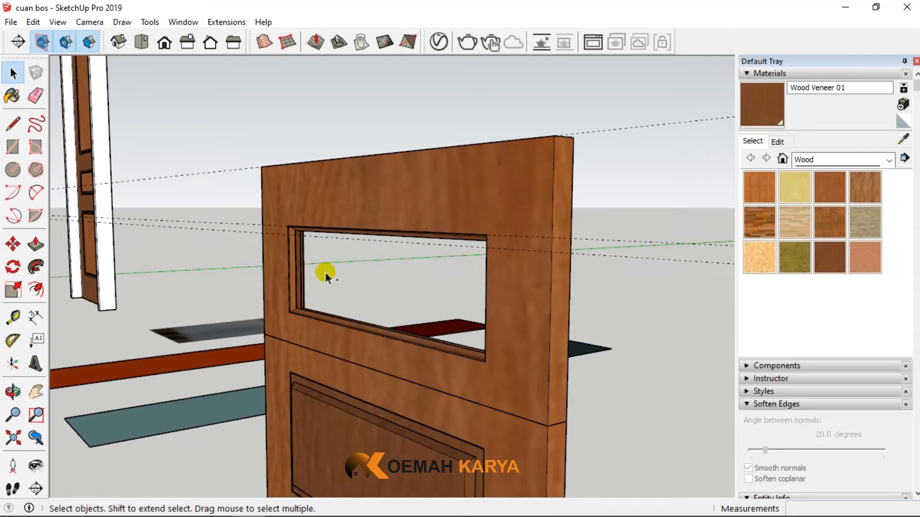
key(ctrl+z)
- Inside the upper panel group, move the panel's bevelled top edge down onto the lower guide so the panel fits the shortened opening
double_click(326, 273)
middle_drag(326, 273, 431, 331)
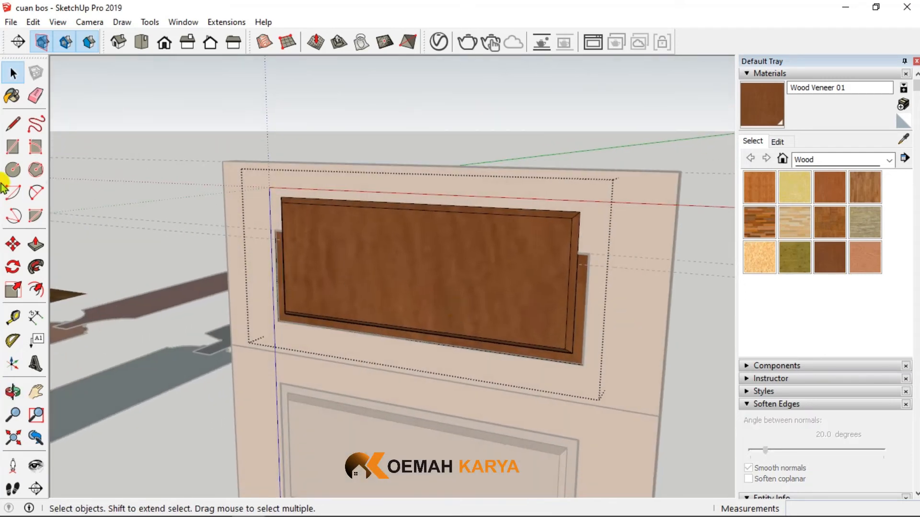
drag(243, 184, 654, 251)
click(13, 244)
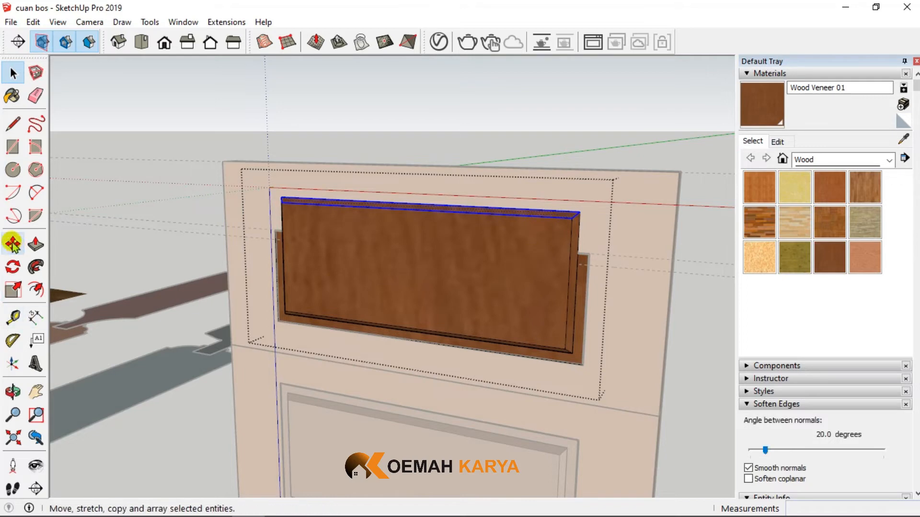
click(571, 219)
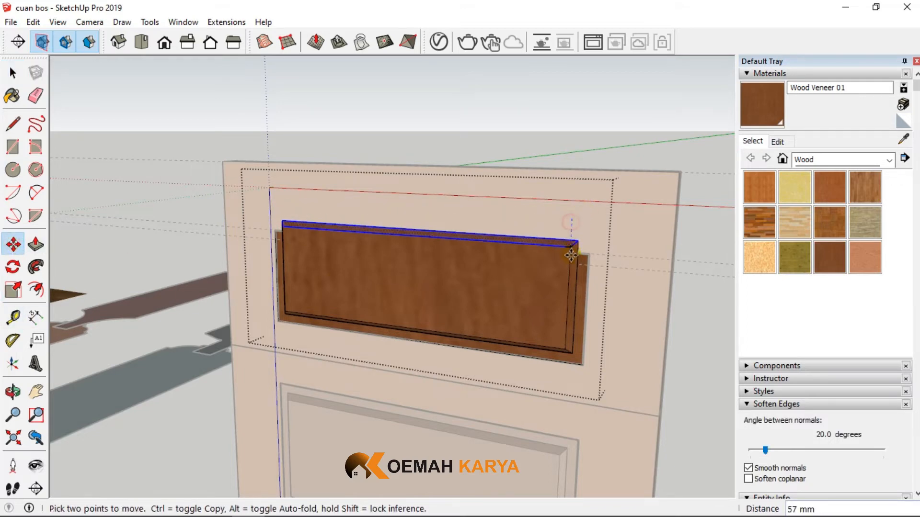
scroll(572, 263, up, 5)
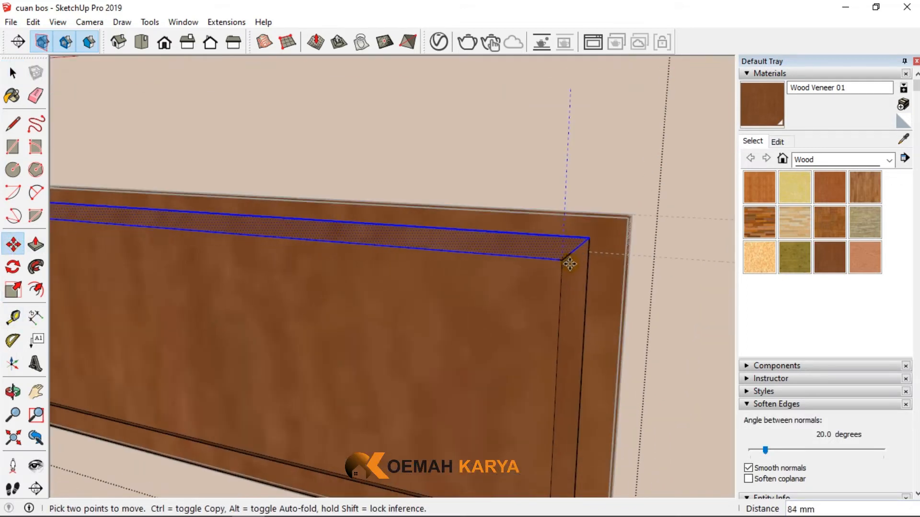
click(612, 201)
scroll(588, 216, down, 5)
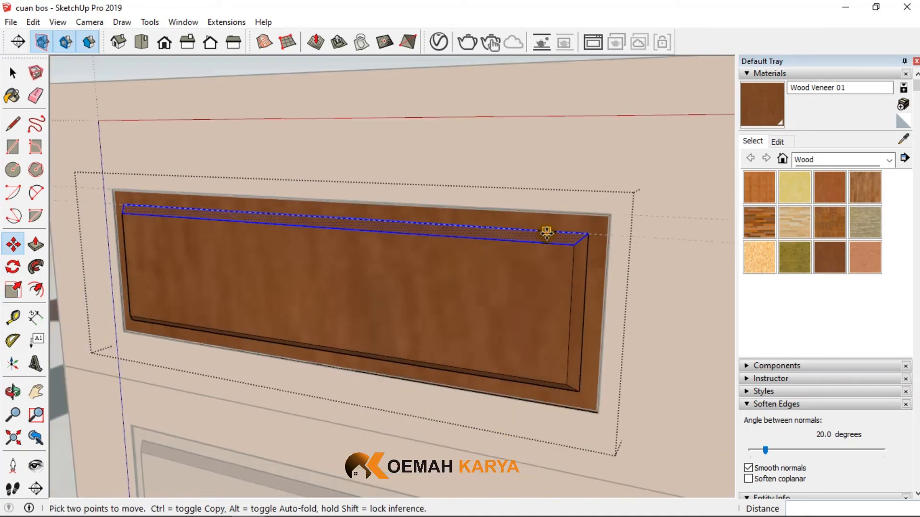
middle_drag(366, 242, 598, 262)
- Delete the three horizontal guides around the shortened upper section, keeping its frame and panel
key(space)
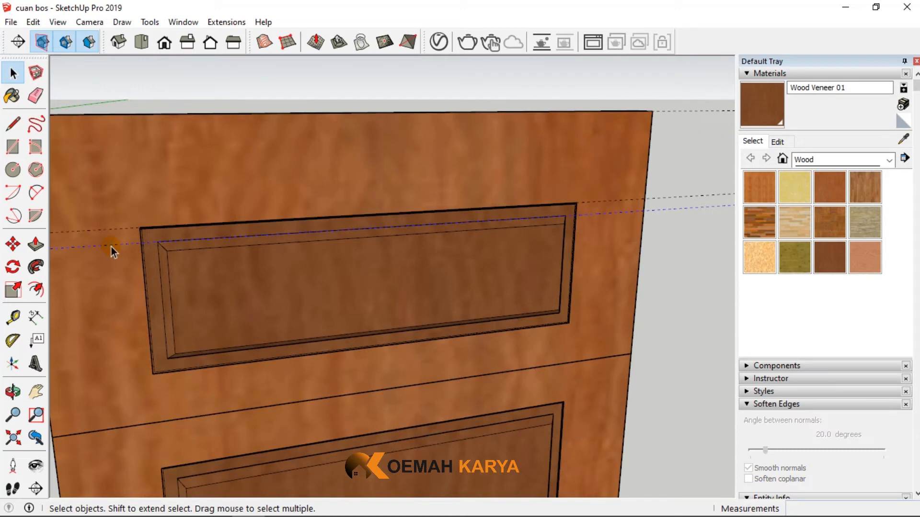
scroll(351, 236, down, 3)
middle_drag(351, 236, 694, 155)
click(694, 151)
double_click(693, 148)
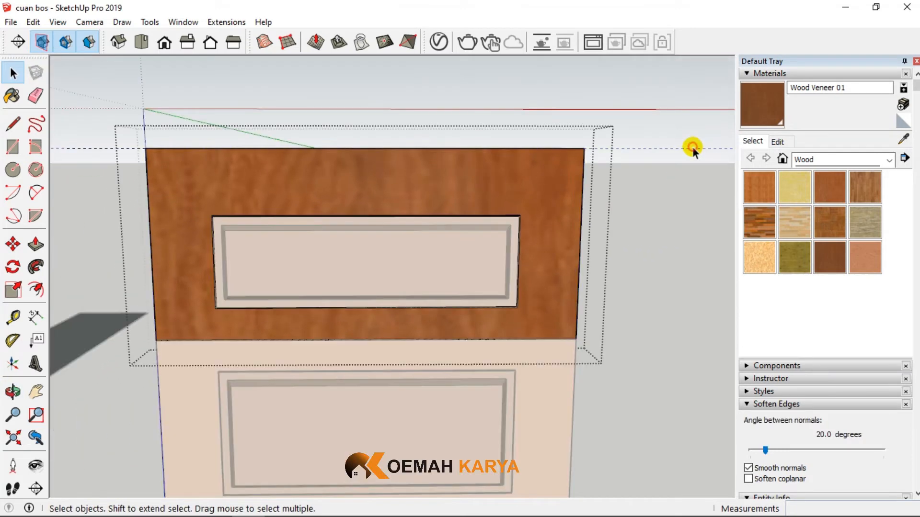
click(588, 74)
- Copy the shortened section's frame and panel 410 mm upward, stacking the copy directly on top of the original
scroll(486, 232, down, 4)
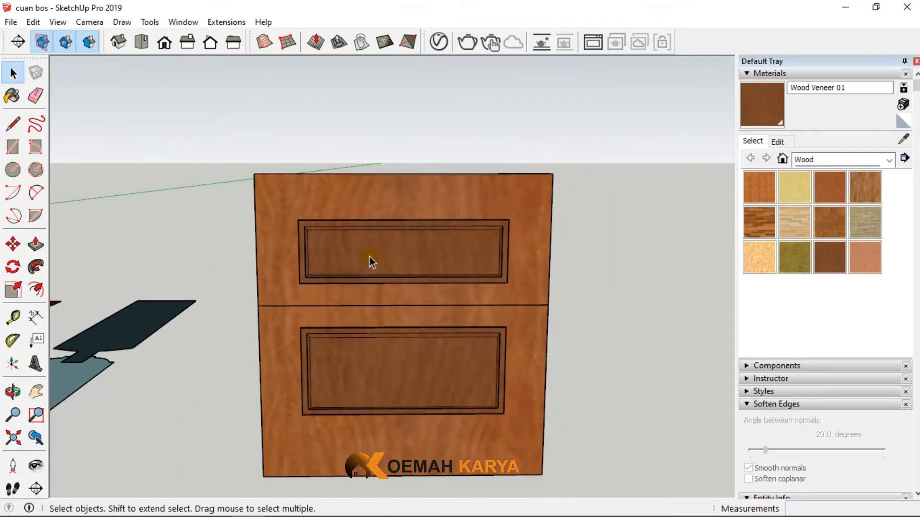
drag(240, 150, 539, 303)
click(13, 246)
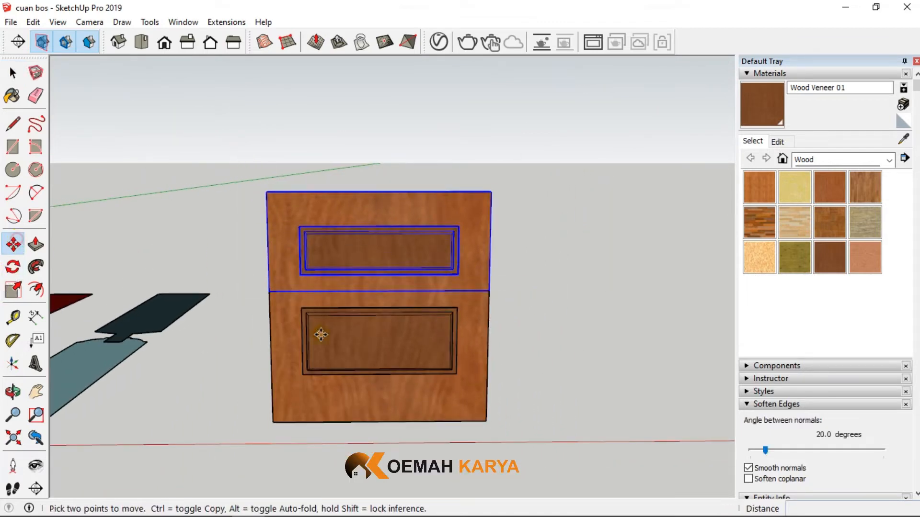
click(270, 295)
key(ctrl)
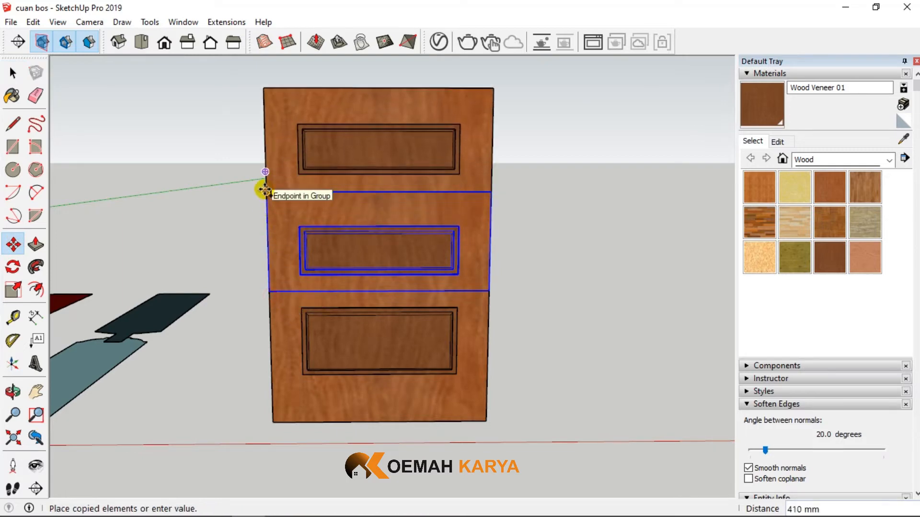
click(264, 190)
- Move the copied top section 200 mm upward, clear of the middle section
scroll(604, 285, down, 8)
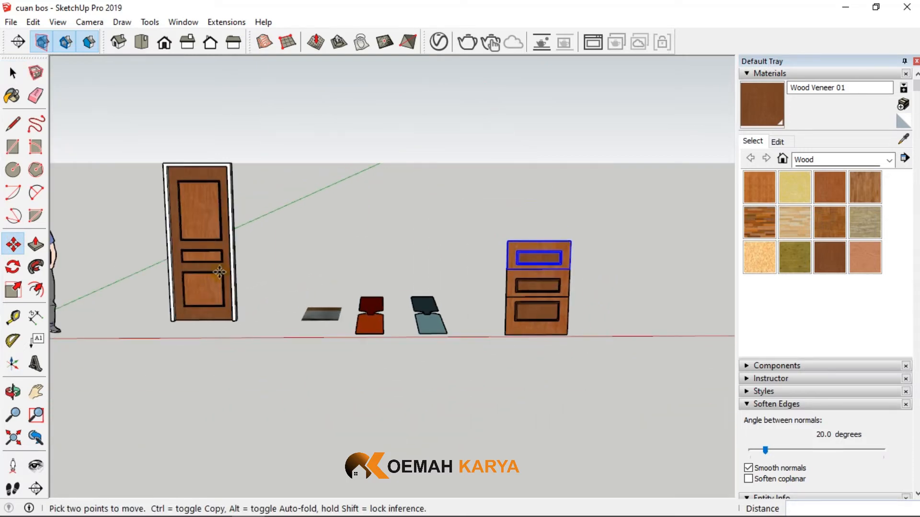
scroll(205, 242, up, 3)
scroll(176, 242, down, 4)
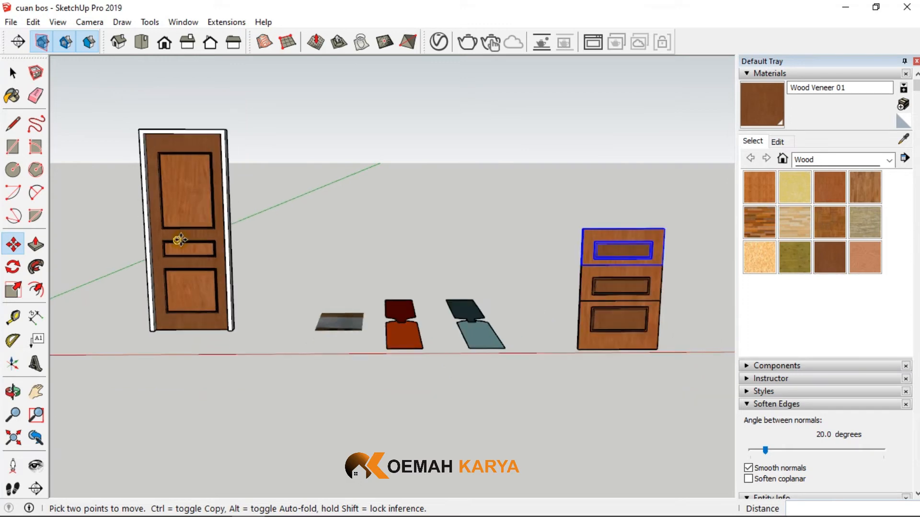
scroll(574, 275, up, 4)
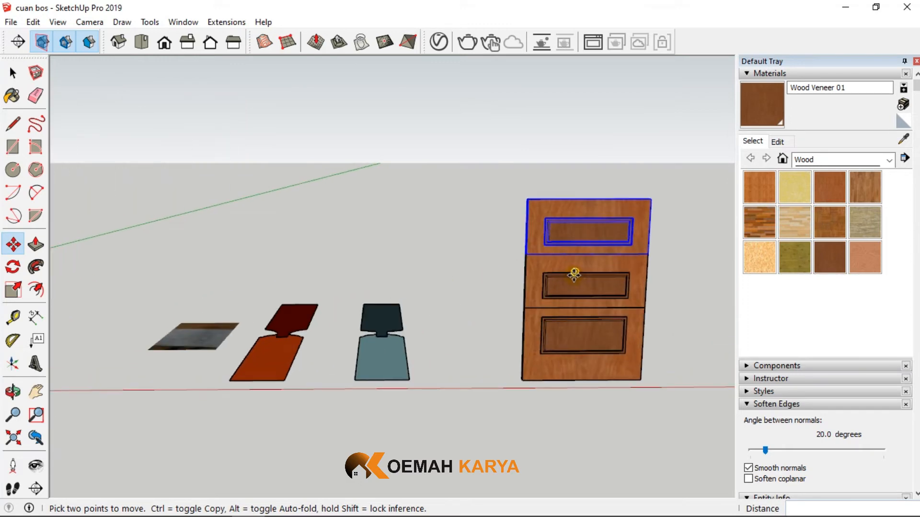
scroll(574, 275, down, 2)
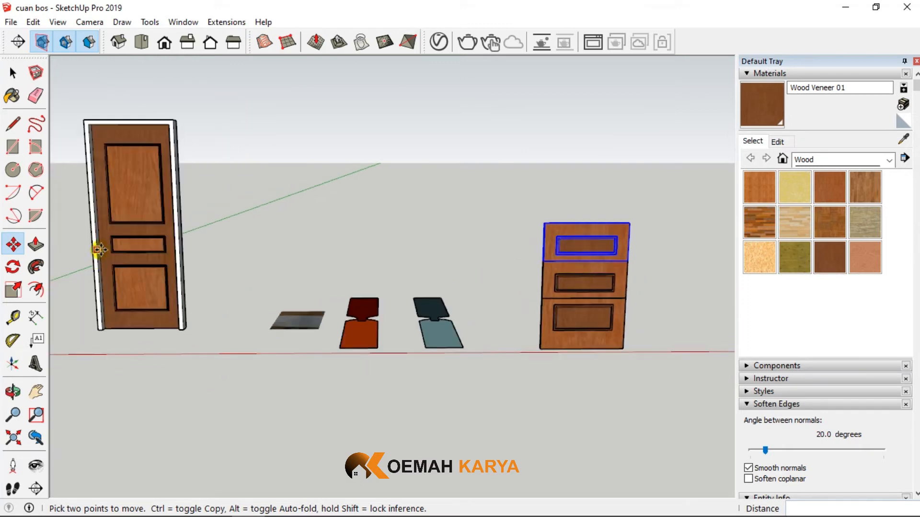
scroll(132, 246, up, 2)
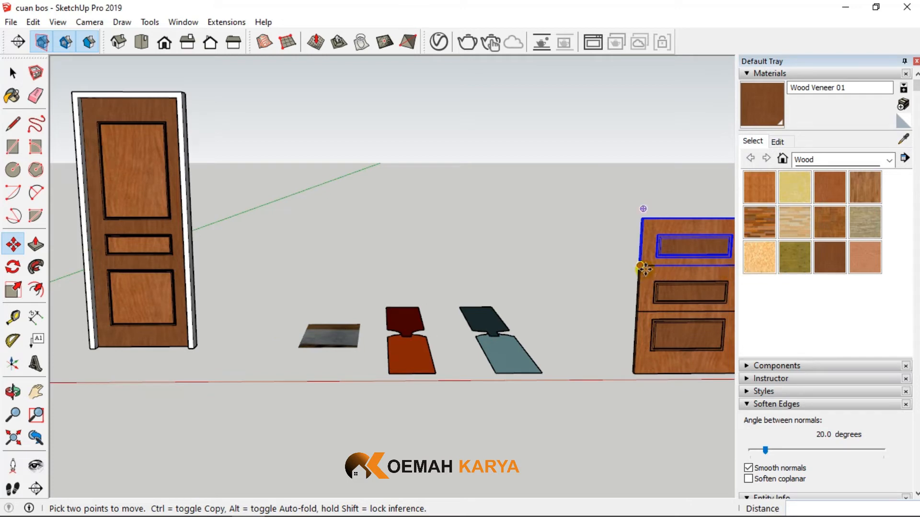
click(641, 269)
text(200)
key(Return)
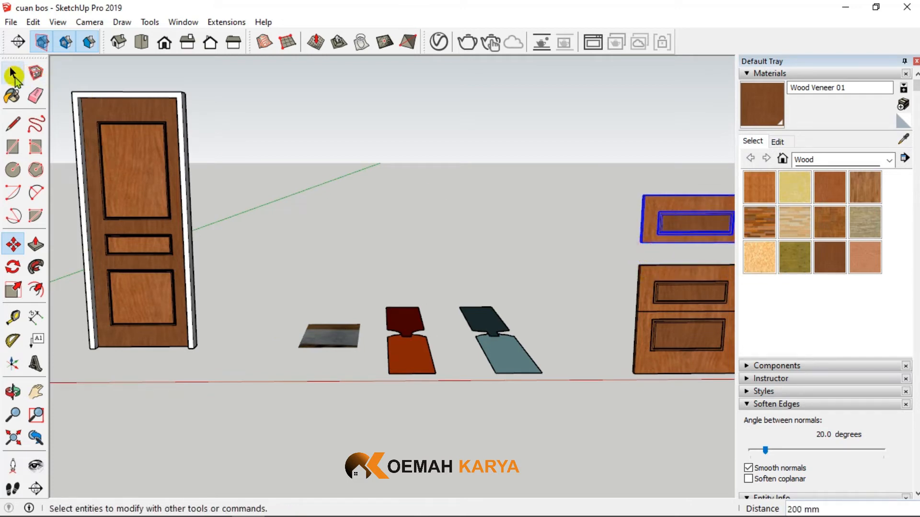
click(13, 73)
- Push the middle frame's top face down 70 mm, and leave the frame group
scroll(152, 261, down, 2)
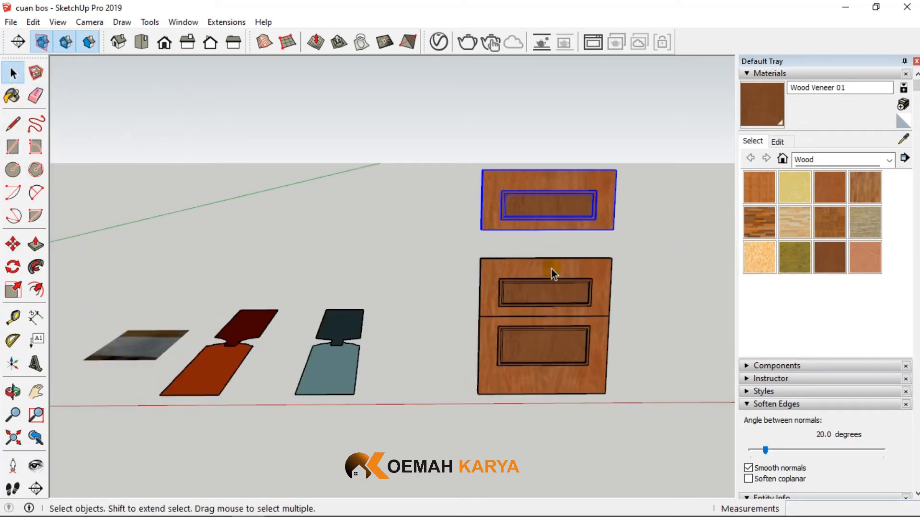
scroll(565, 263, up, 5)
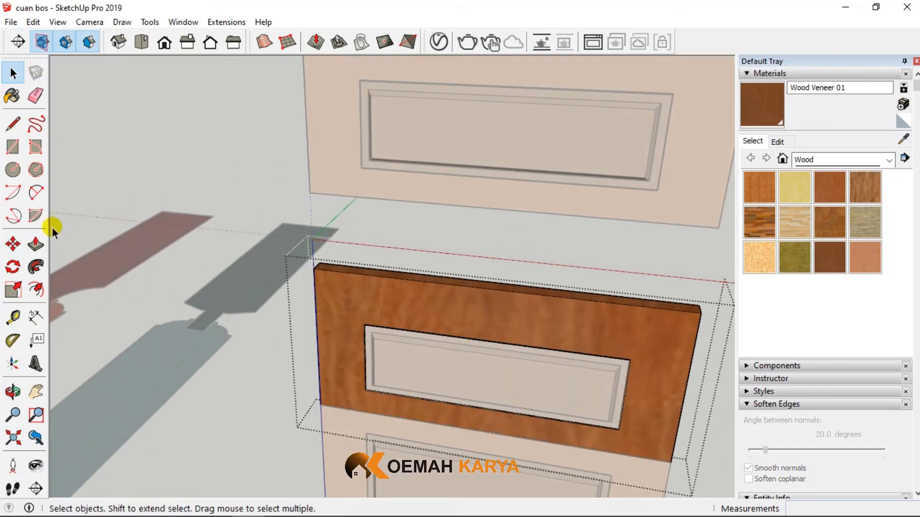
click(36, 245)
drag(358, 275, 362, 300)
click(363, 299)
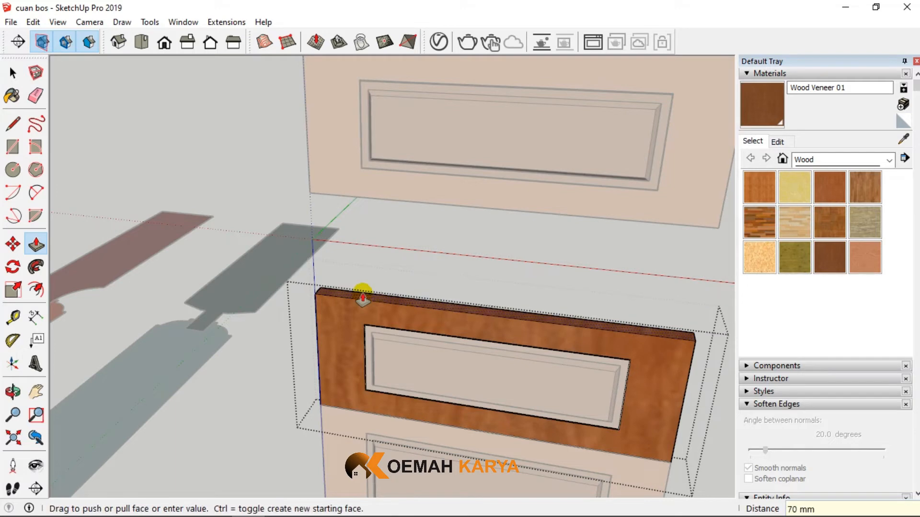
click(12, 73)
click(322, 226)
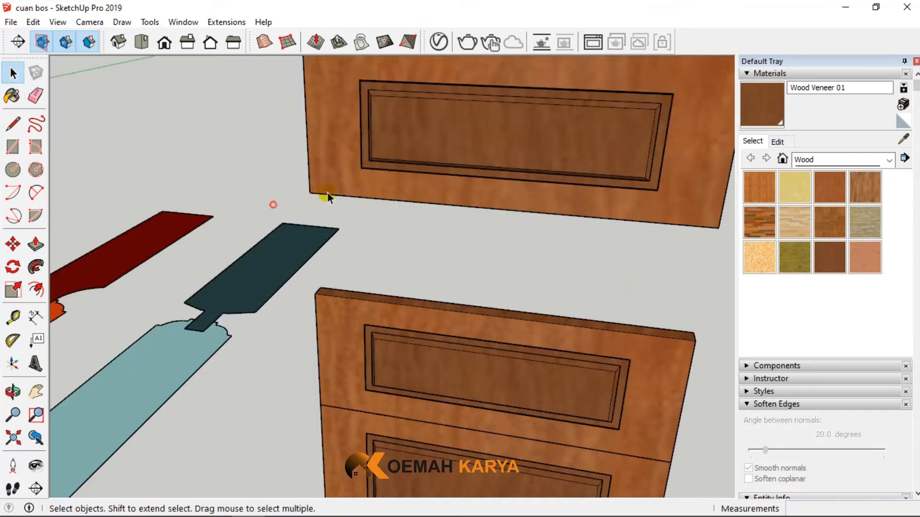
double_click(329, 184)
click(13, 244)
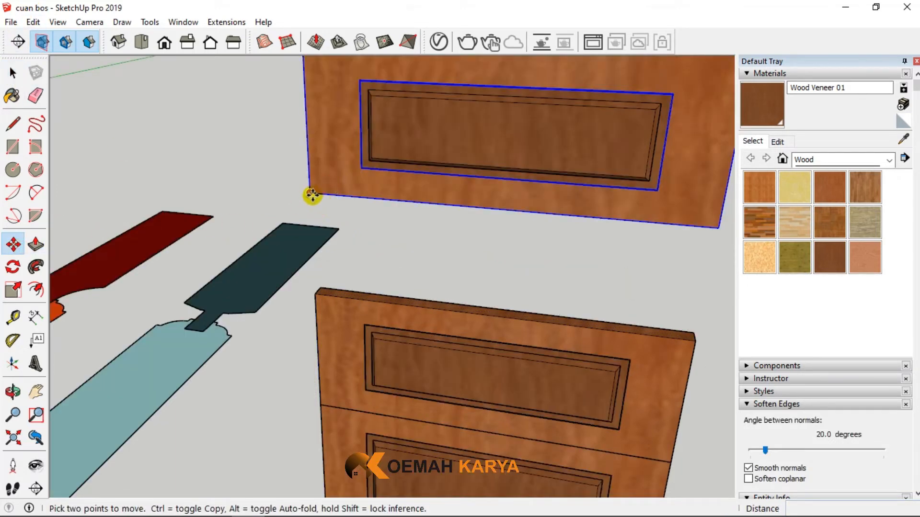
click(312, 195)
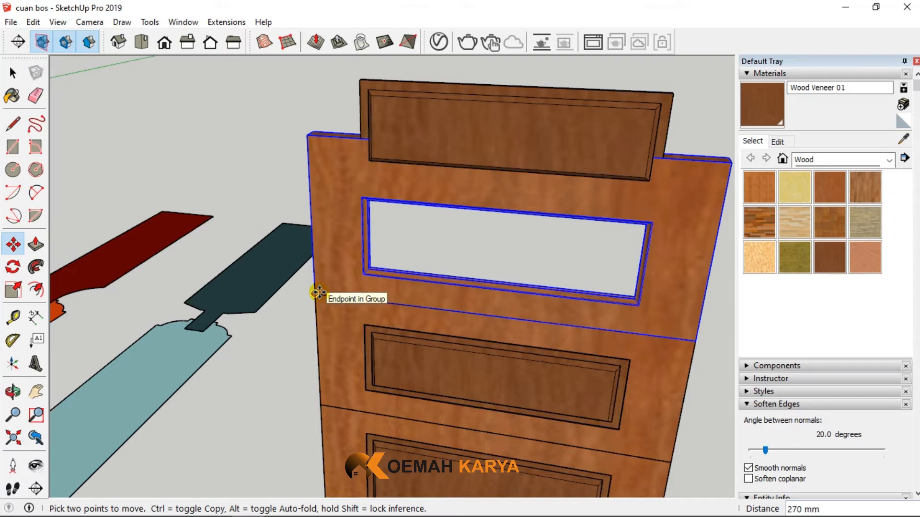
click(316, 292)
click(13, 73)
click(218, 145)
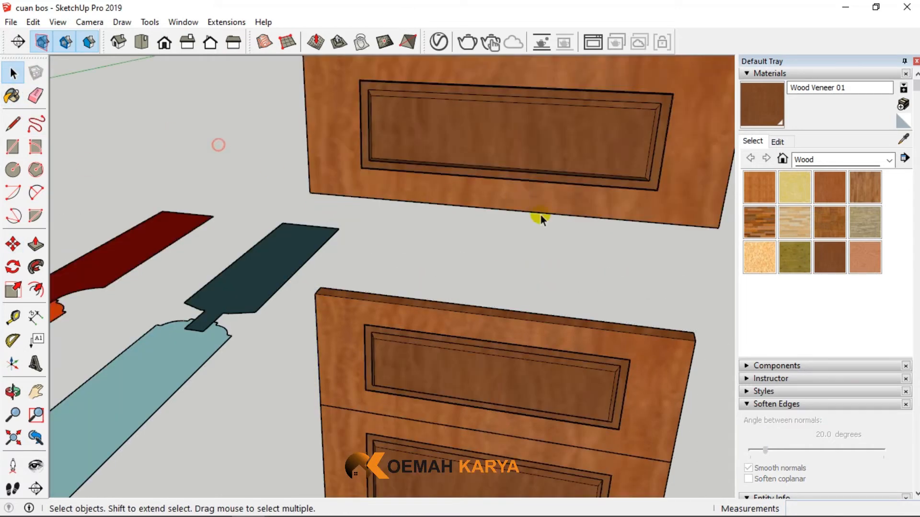
- Move the top section's frame and panel together down onto the upper corner of the middle section
click(574, 224)
click(13, 244)
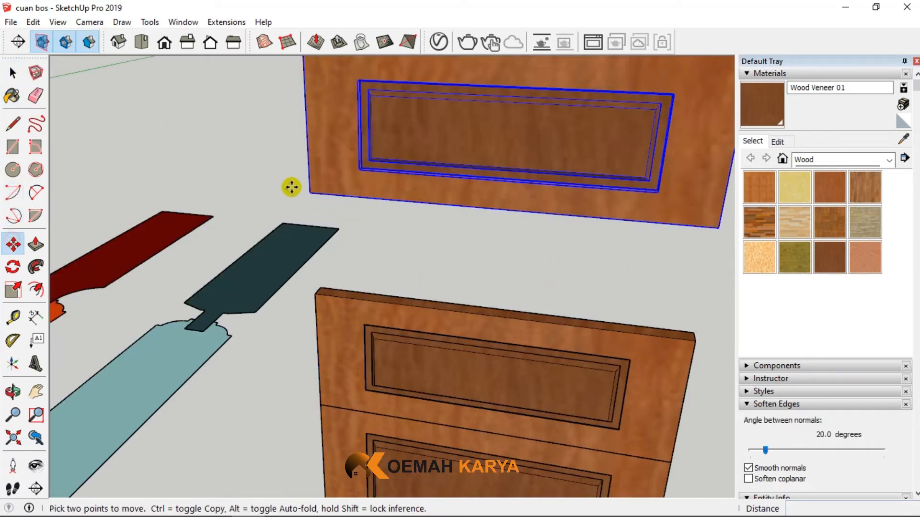
click(311, 196)
click(311, 294)
scroll(319, 282, down, 3)
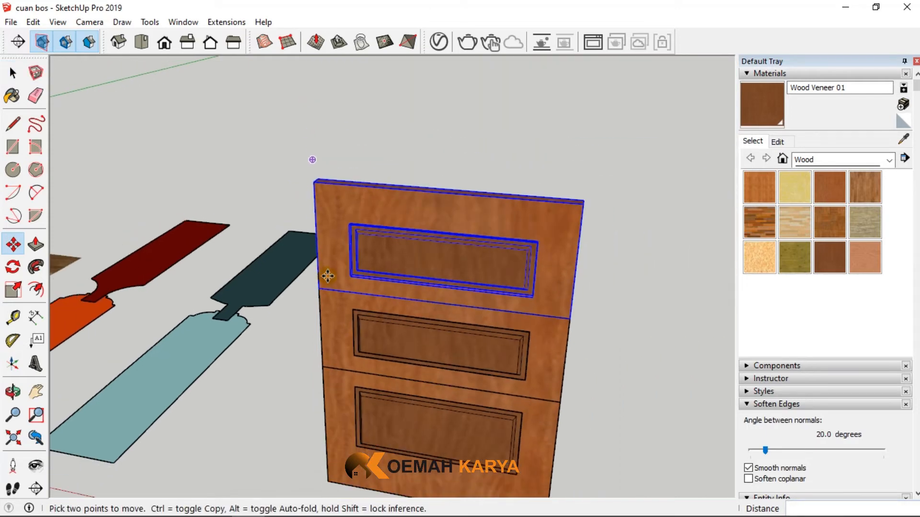
middle_drag(325, 274, 404, 307)
- Examine the reference drawing for the height dimensions of the door's upper panel and the rails around it
click(11, 72)
scroll(574, 258, down, 4)
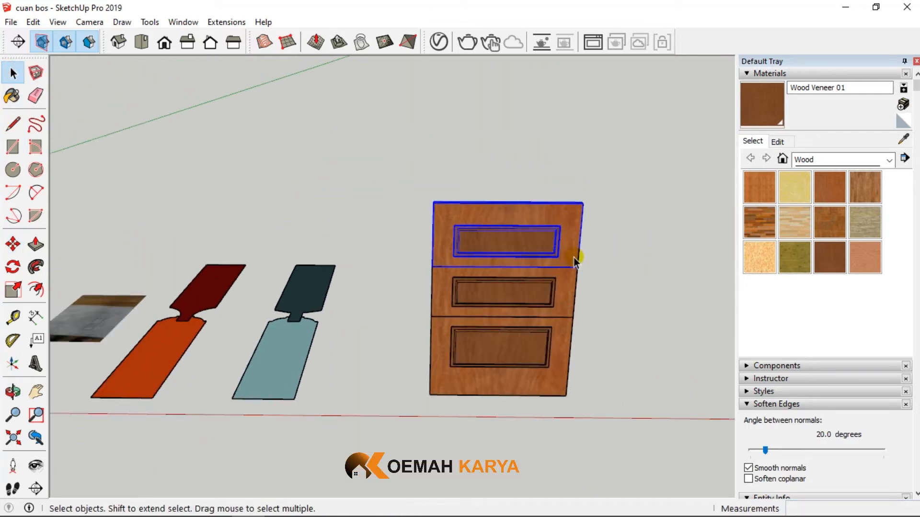
scroll(558, 278, down, 3)
scroll(181, 225, up, 2)
scroll(202, 235, down, 1)
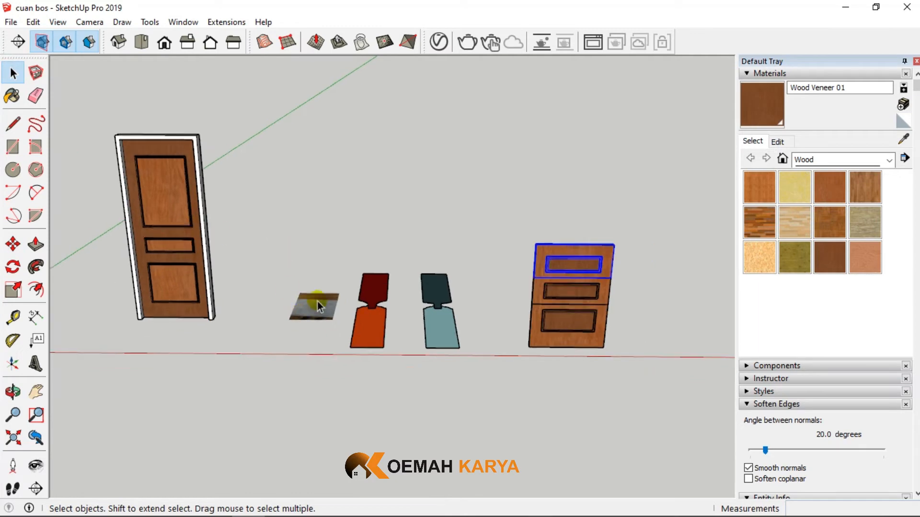
scroll(326, 315, up, 7)
scroll(322, 318, up, 8)
middle_drag(322, 318, 335, 448)
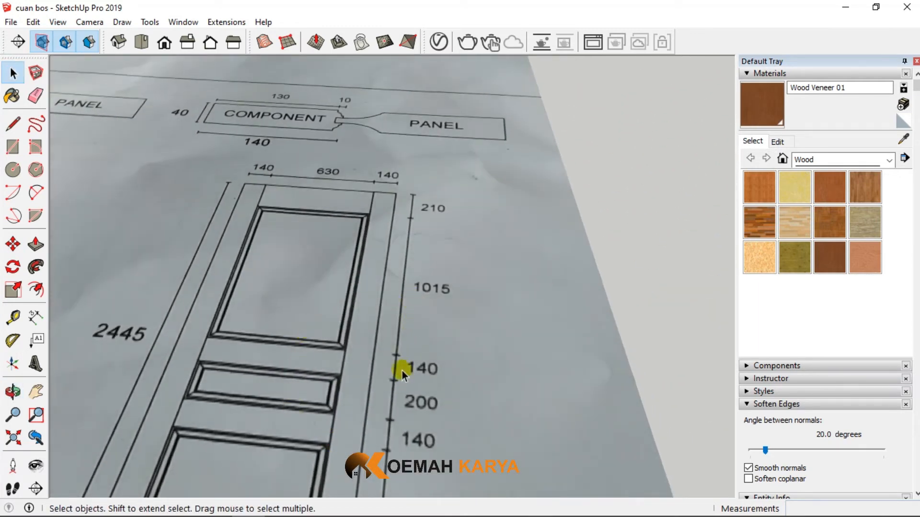
scroll(114, 346, down, 1)
scroll(286, 363, down, 2)
scroll(322, 367, up, 3)
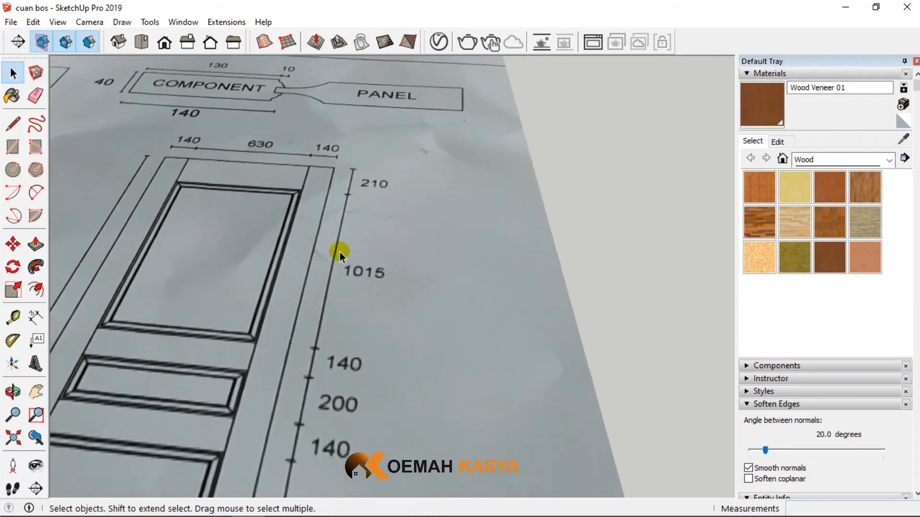
- Place a horizontal guide 1015 mm above the lower edge of the top section's panel opening
scroll(125, 278, down, 10)
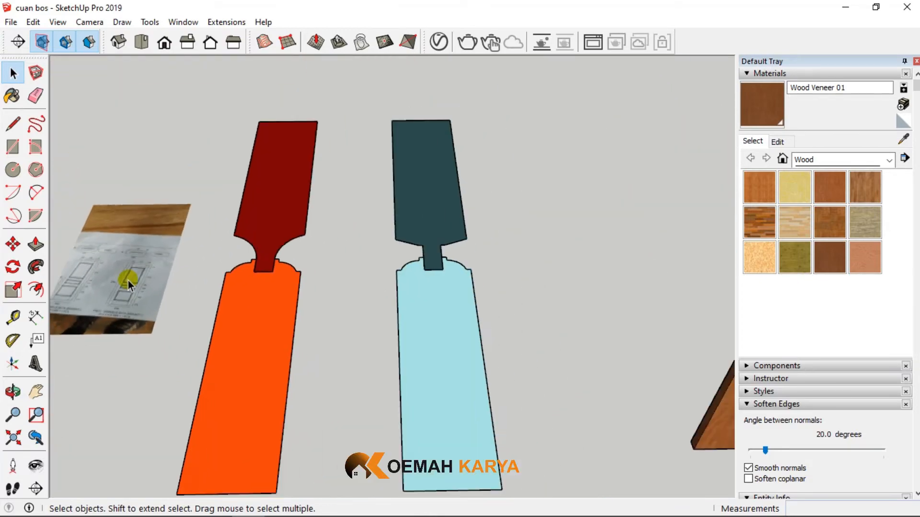
scroll(425, 283, up, 6)
middle_drag(410, 294, 364, 179)
click(13, 317)
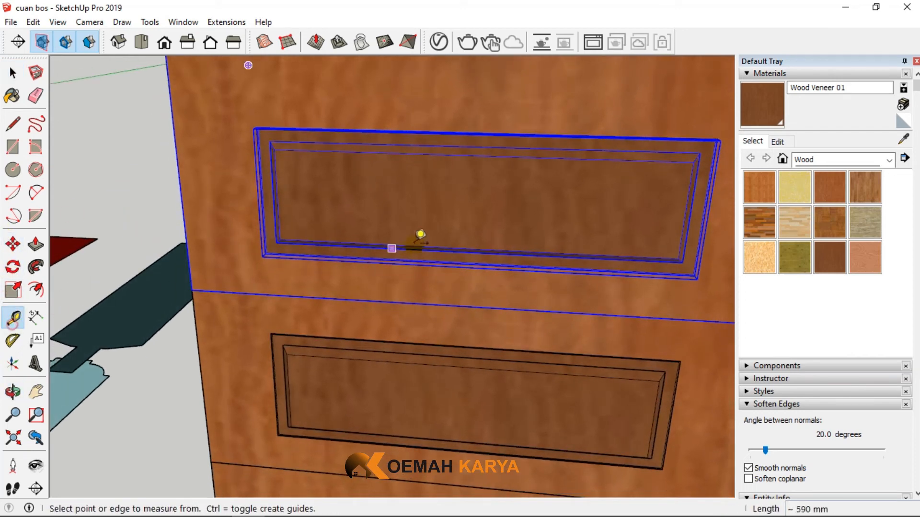
scroll(421, 258, up, 3)
click(13, 73)
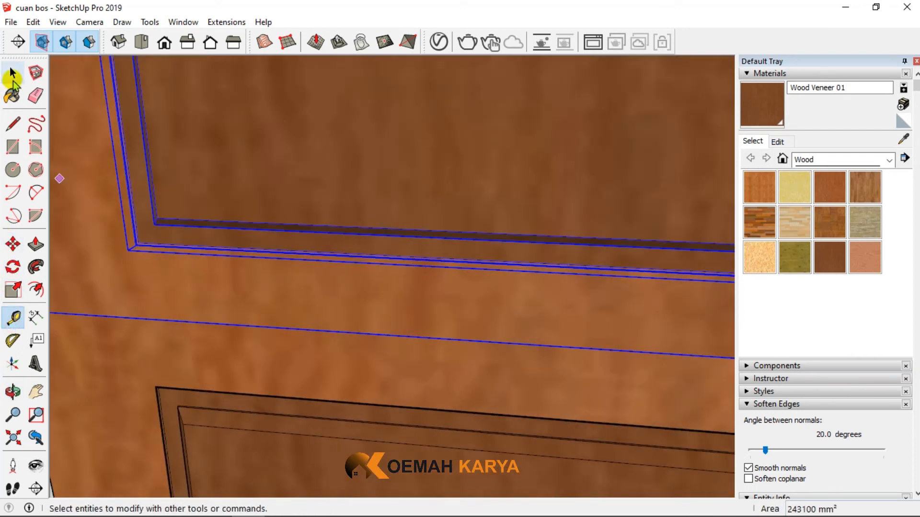
click(98, 347)
click(12, 317)
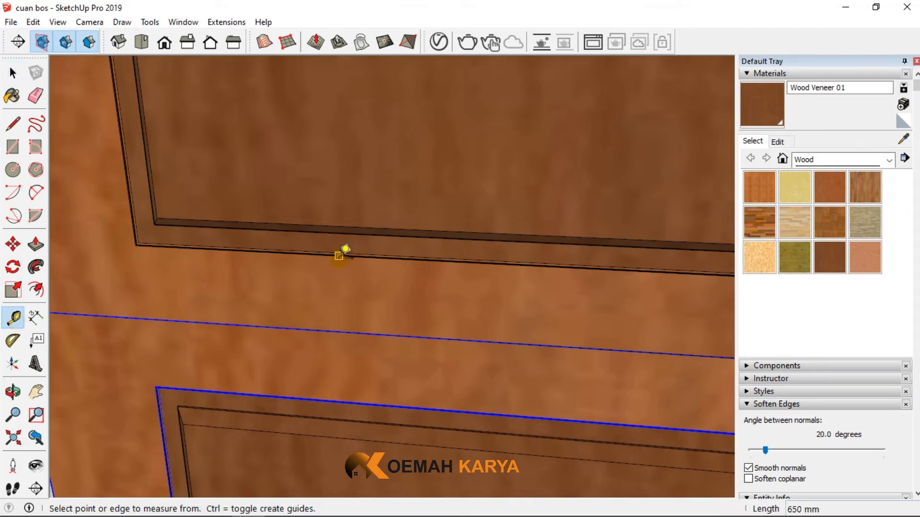
click(342, 255)
scroll(342, 254, down, 5)
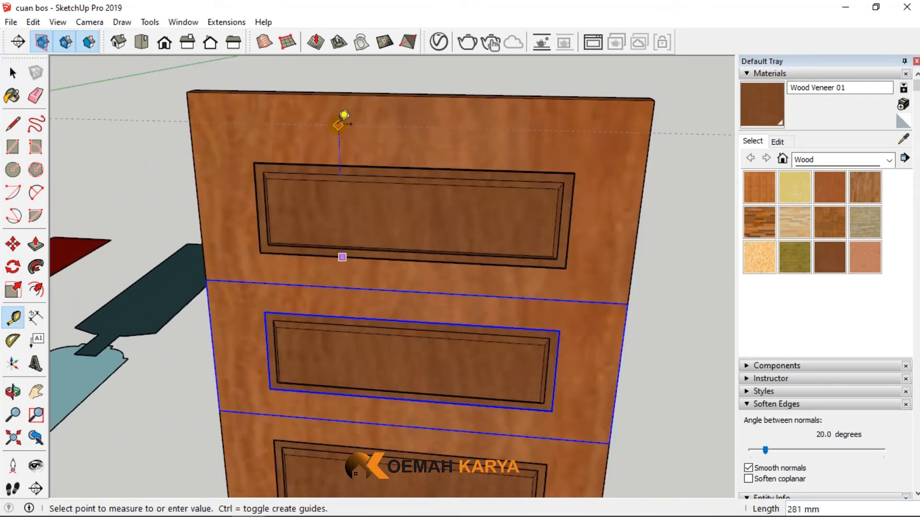
click(338, 126)
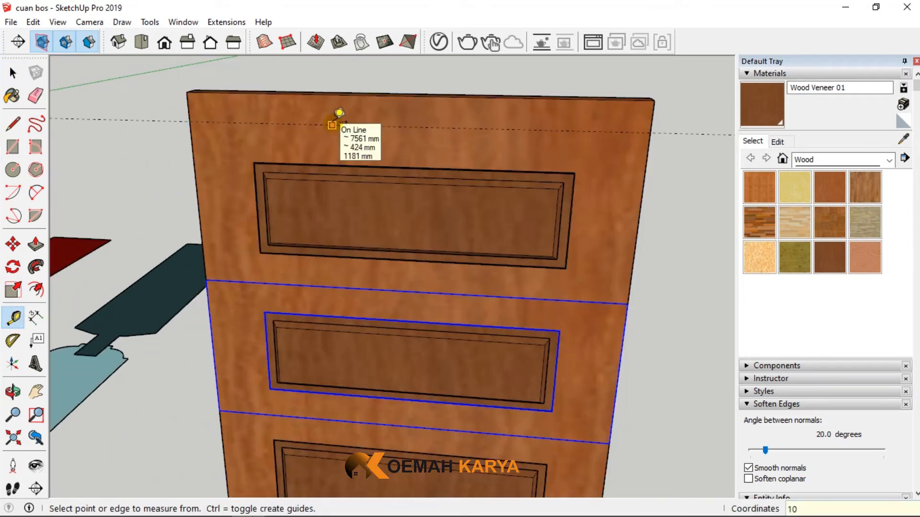
scroll(350, 323, down, 6)
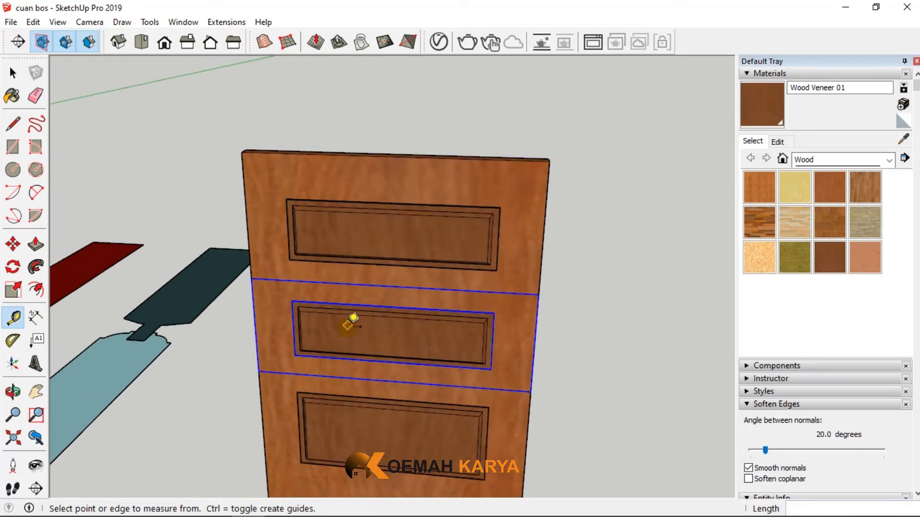
- Open the top section's frame group and pull its top face up to the guide
click(13, 73)
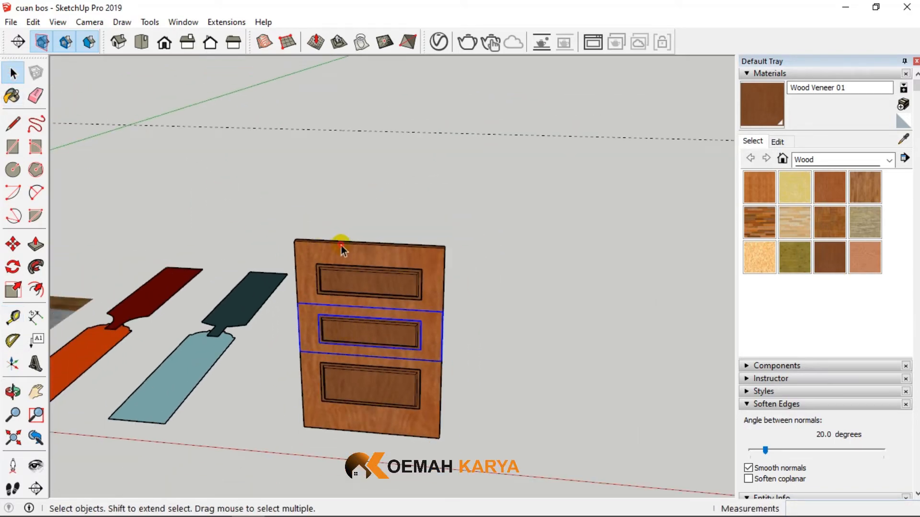
scroll(341, 245, up, 5)
middle_drag(420, 234, 270, 290)
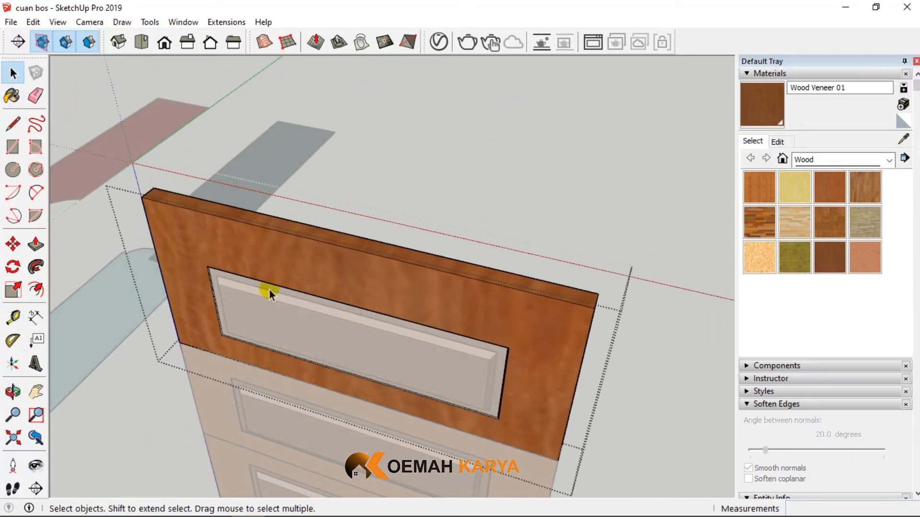
click(36, 244)
click(226, 219)
scroll(226, 219, down, 5)
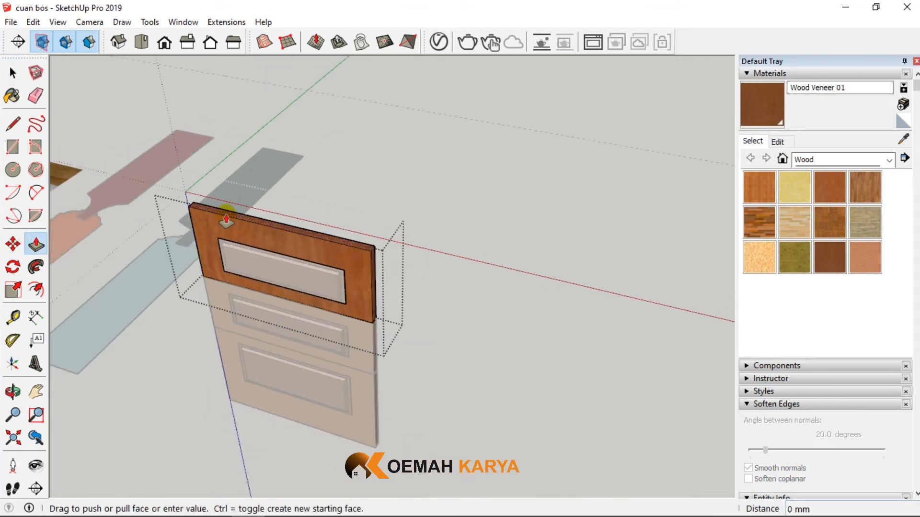
click(367, 154)
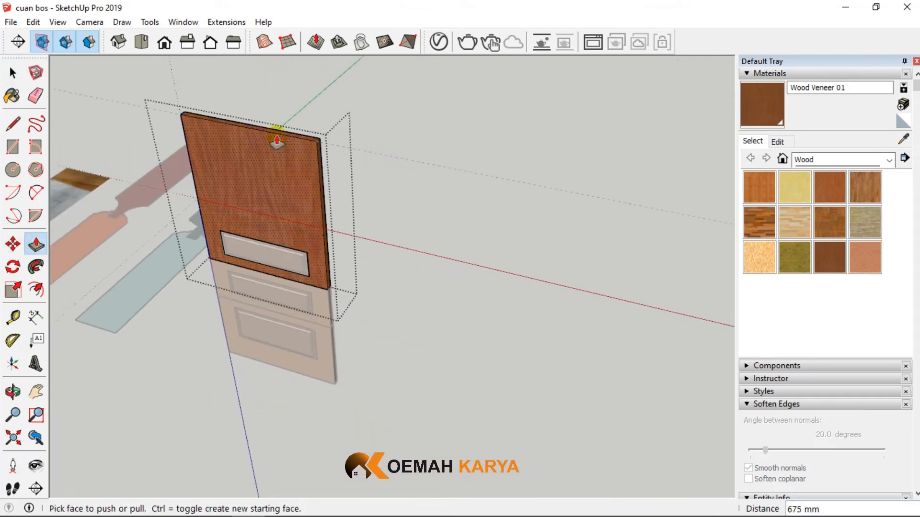
- Pull the top frame's upper face a further 210 mm up to form the top rail
scroll(286, 132, up, 2)
click(286, 134)
click(278, 87)
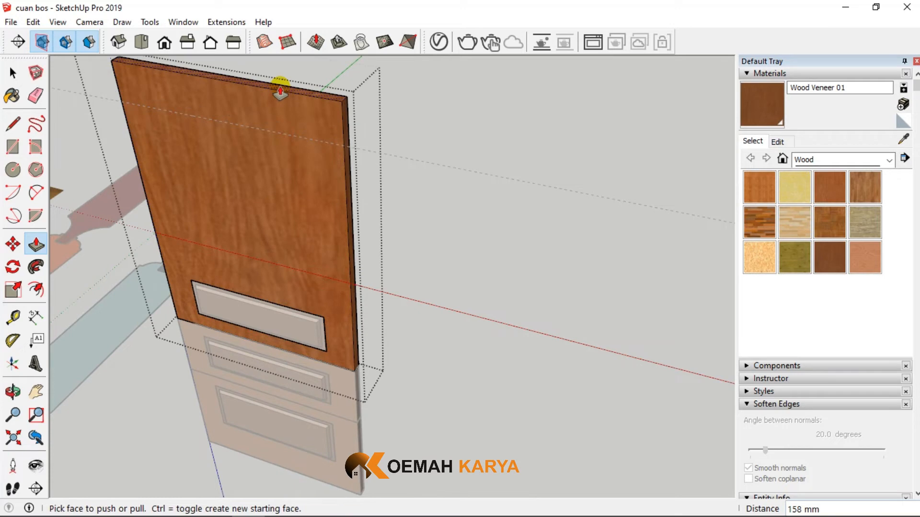
text(210)
key(Return)
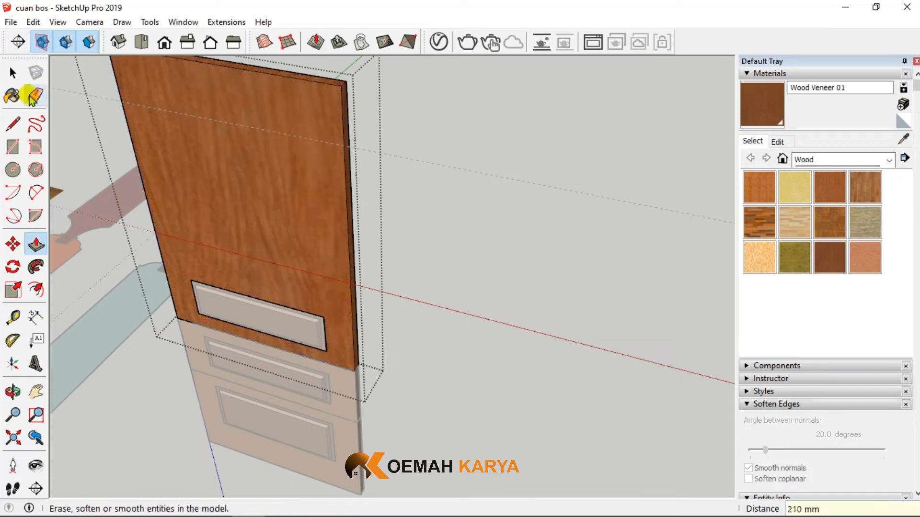
- Move the upper edges of the top frame's panel opening straight up 815 mm to the guide
click(8, 67)
middle_drag(189, 205, 224, 227)
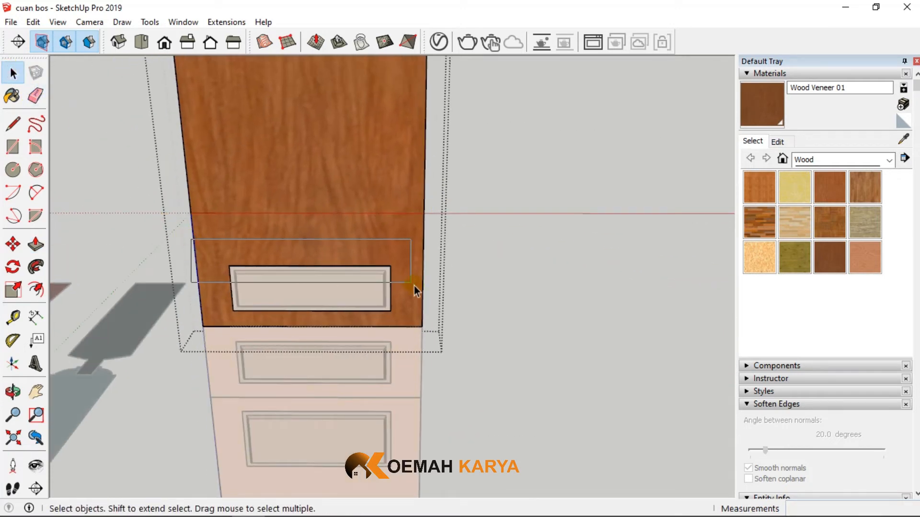
drag(414, 285, 414, 286)
click(13, 244)
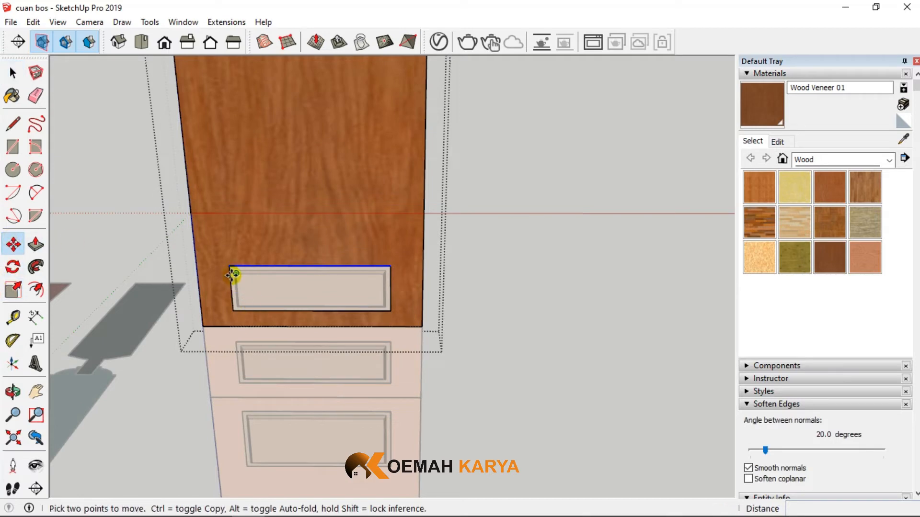
click(230, 266)
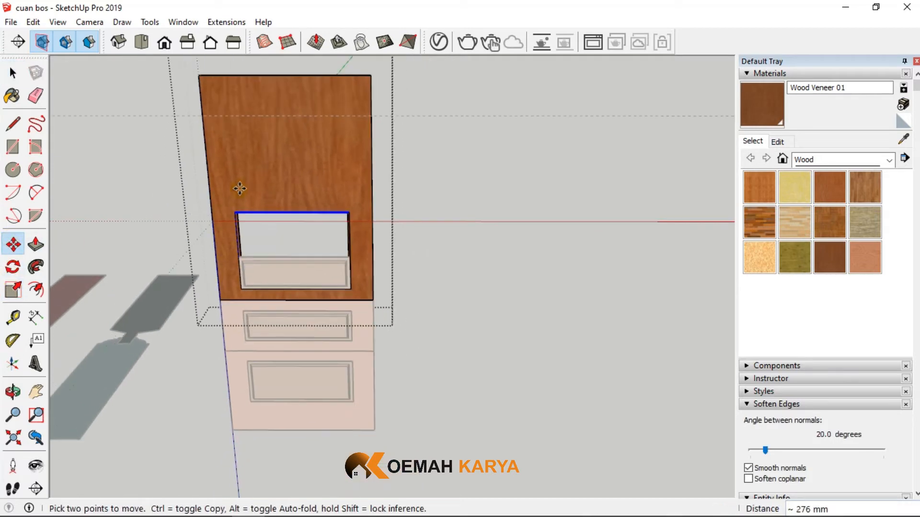
scroll(240, 202, down, 2)
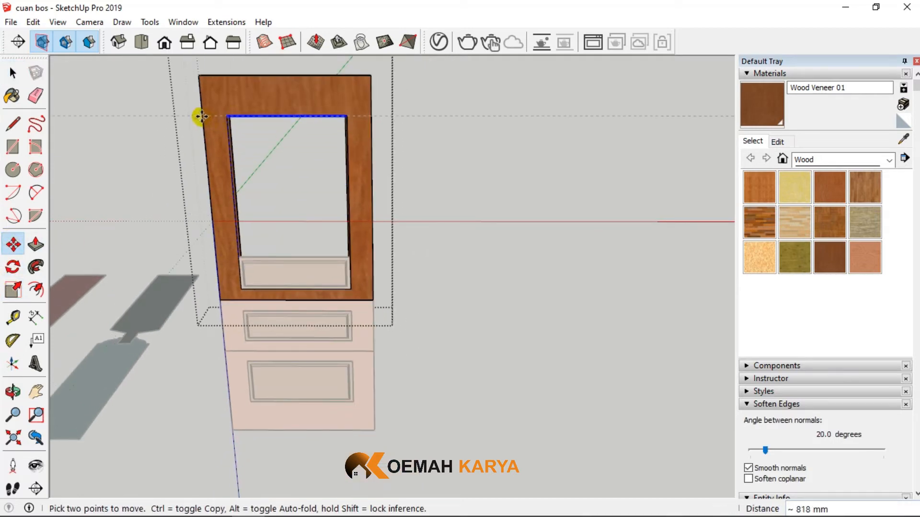
scroll(201, 116, up, 4)
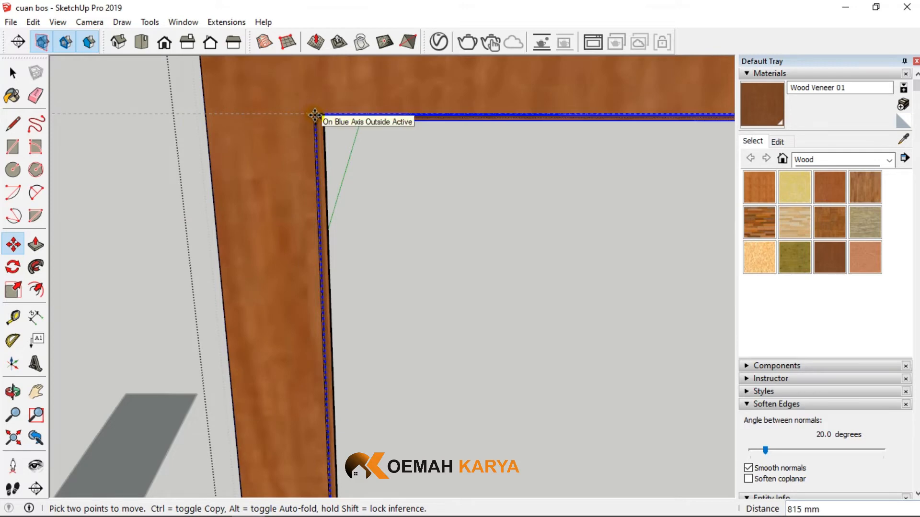
click(313, 114)
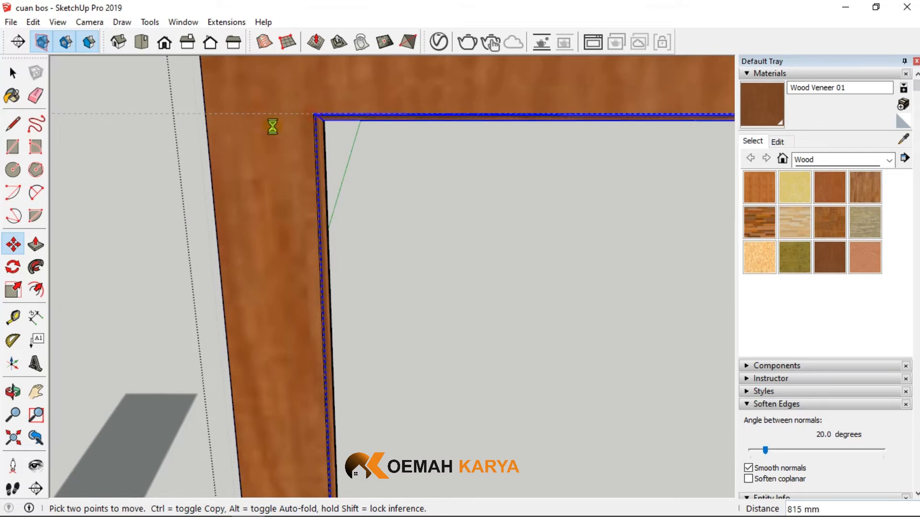
- Leave the top frame group and delete the horizontal guide
scroll(273, 137, down, 3)
click(13, 73)
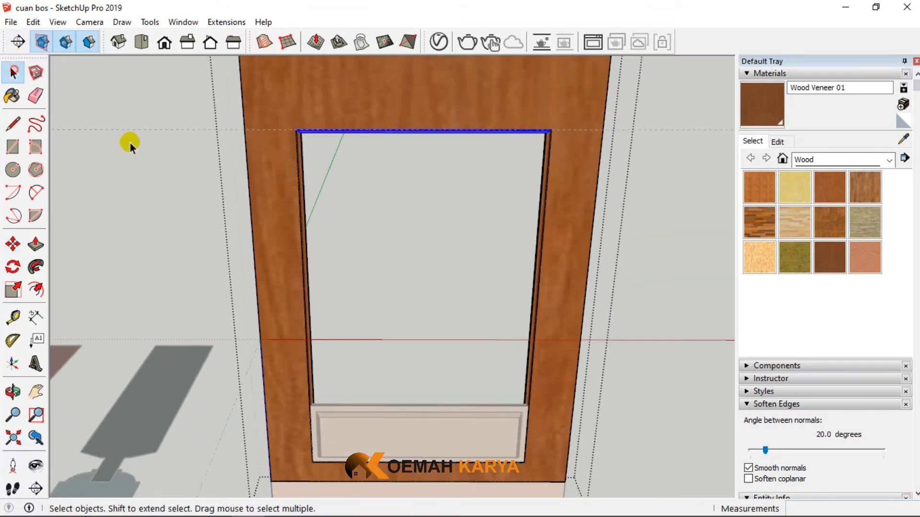
click(174, 173)
click(212, 134)
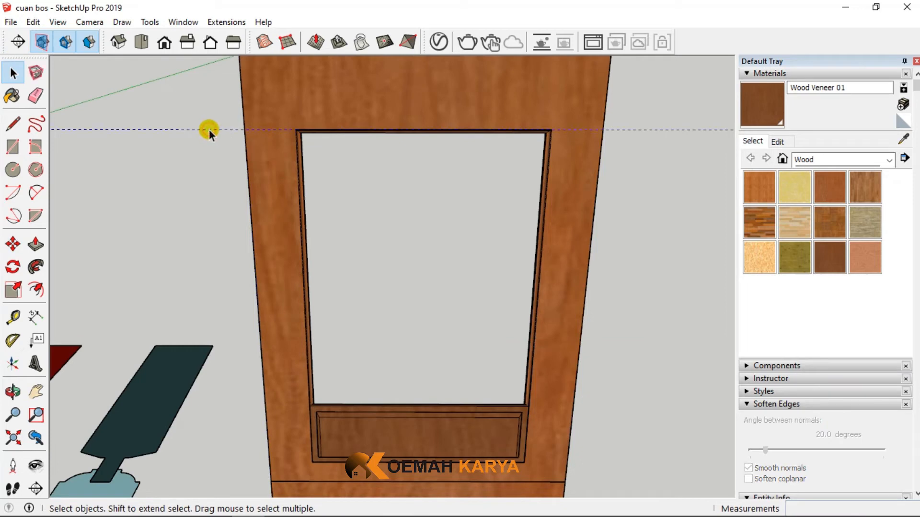
scroll(366, 201, down, 2)
- Stretch the top panel by moving its upper edges up to the top of the enlarged opening, and leave the panel group
scroll(359, 365, up, 3)
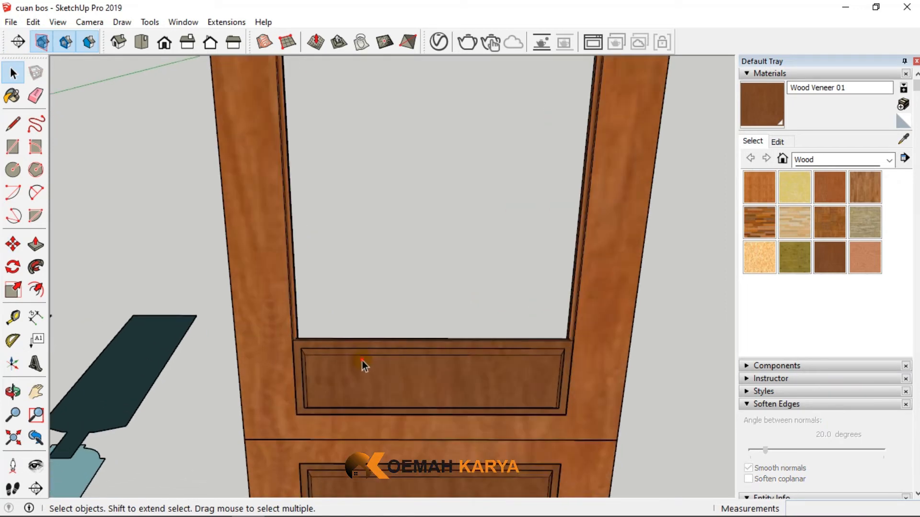
double_click(357, 359)
drag(256, 309, 605, 376)
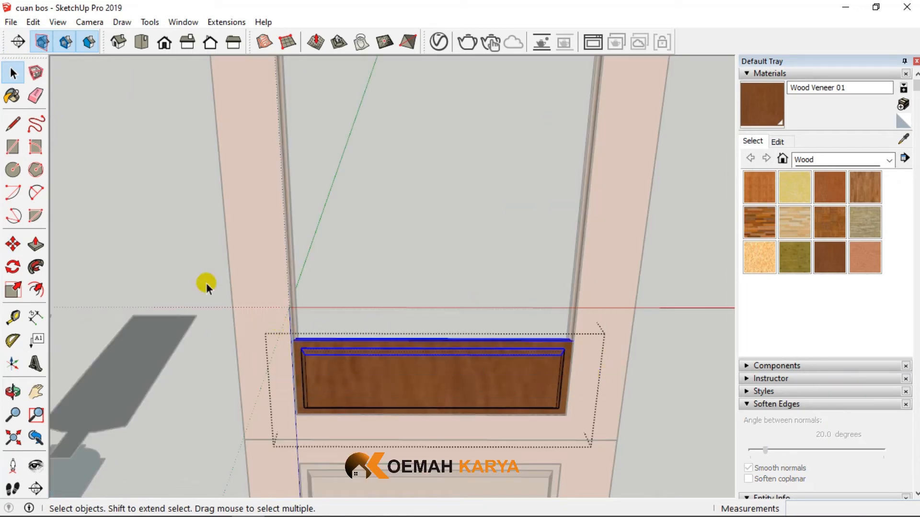
click(13, 245)
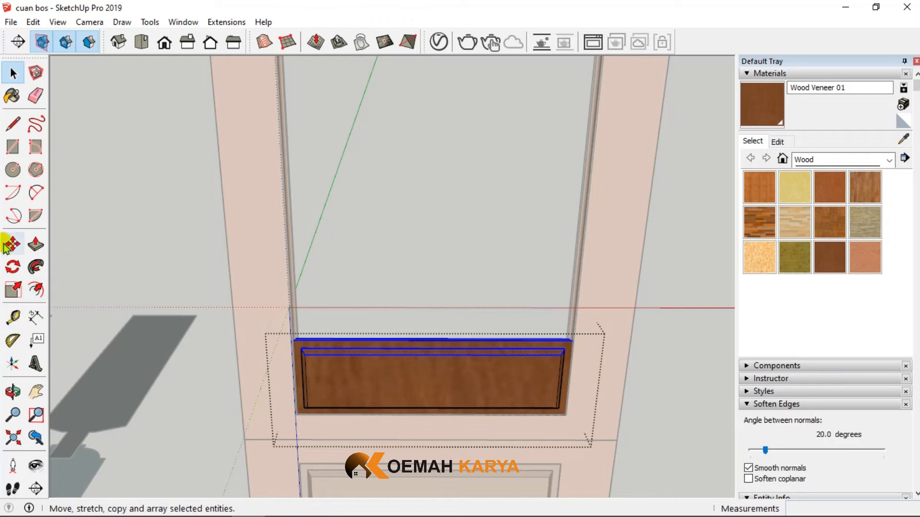
click(292, 339)
scroll(297, 317, down, 3)
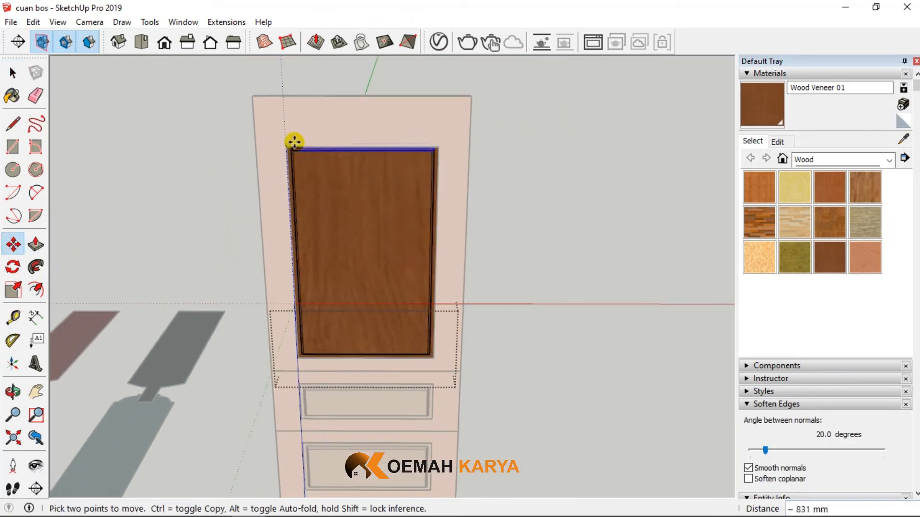
scroll(294, 144, up, 3)
click(284, 147)
scroll(309, 168, up, 4)
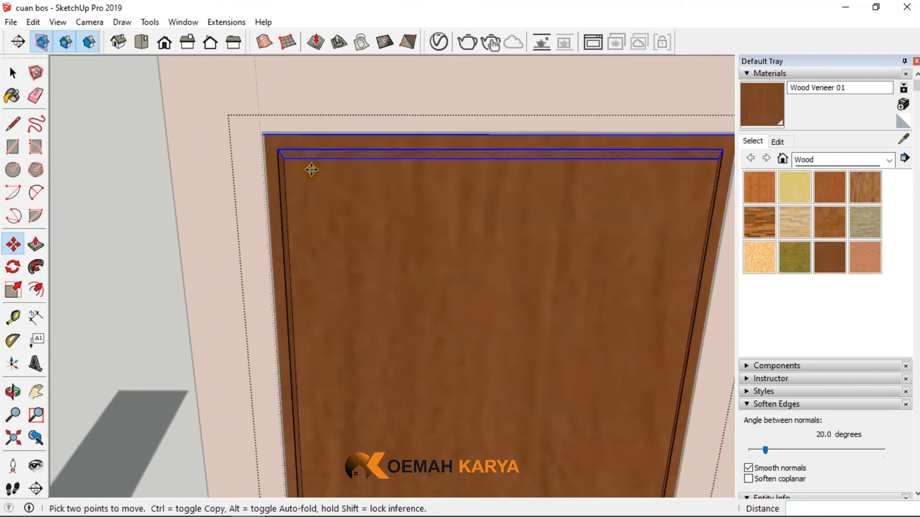
middle_drag(309, 169, 245, 120)
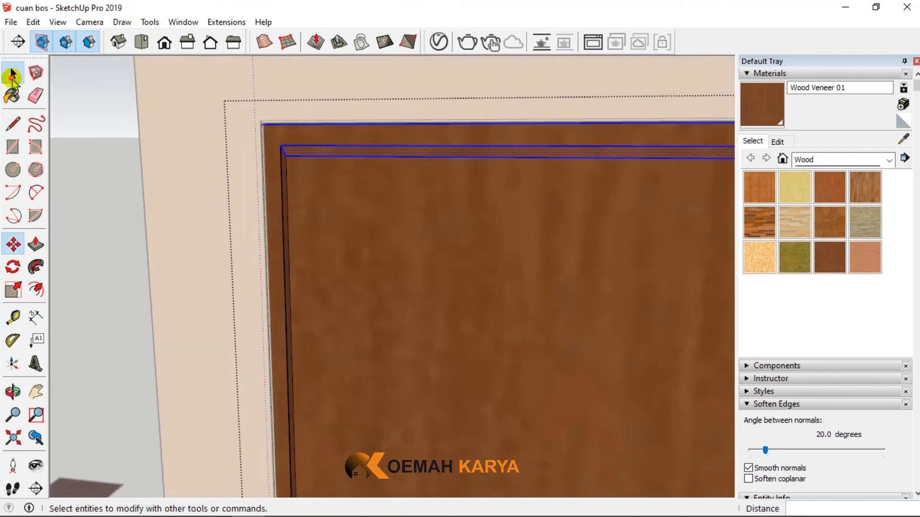
click(12, 73)
click(108, 173)
- Explode the top, middle and bottom frame groups together into loose geometry
scroll(387, 208, down, 6)
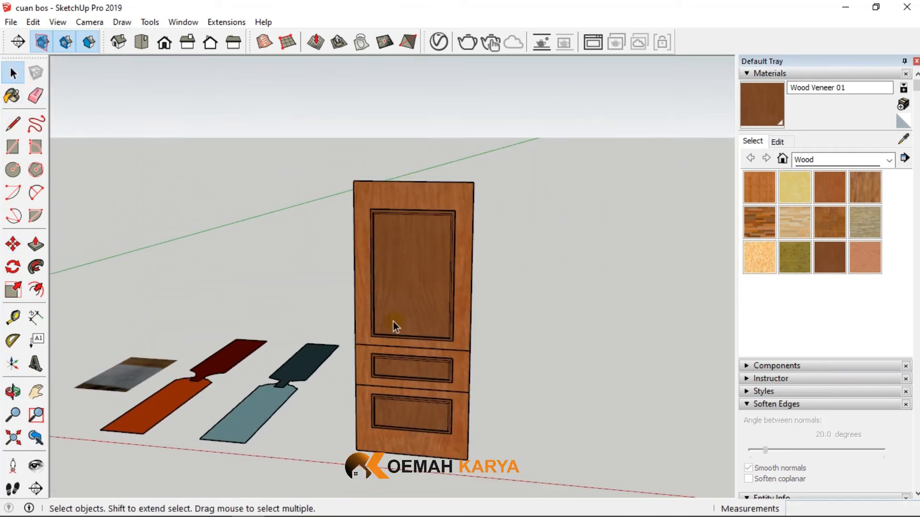
scroll(423, 344, up, 3)
click(424, 343)
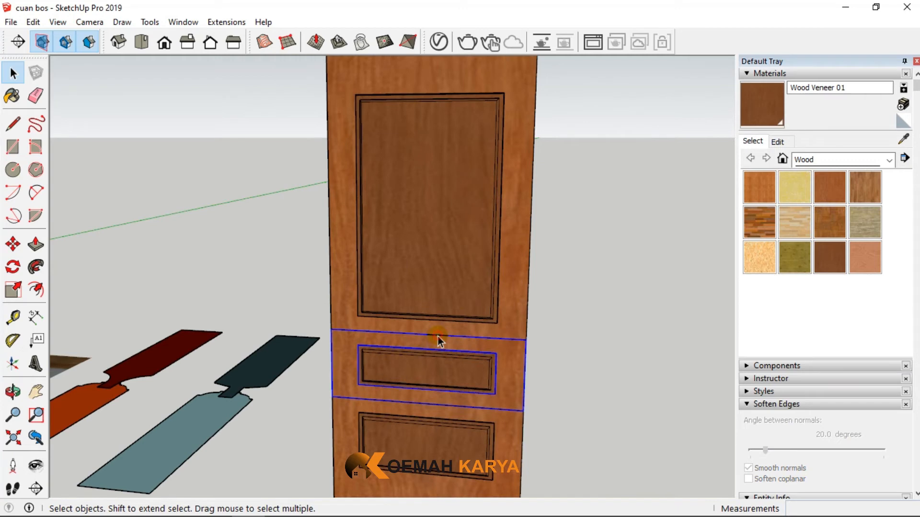
shift+click(515, 329)
shift+click(502, 424)
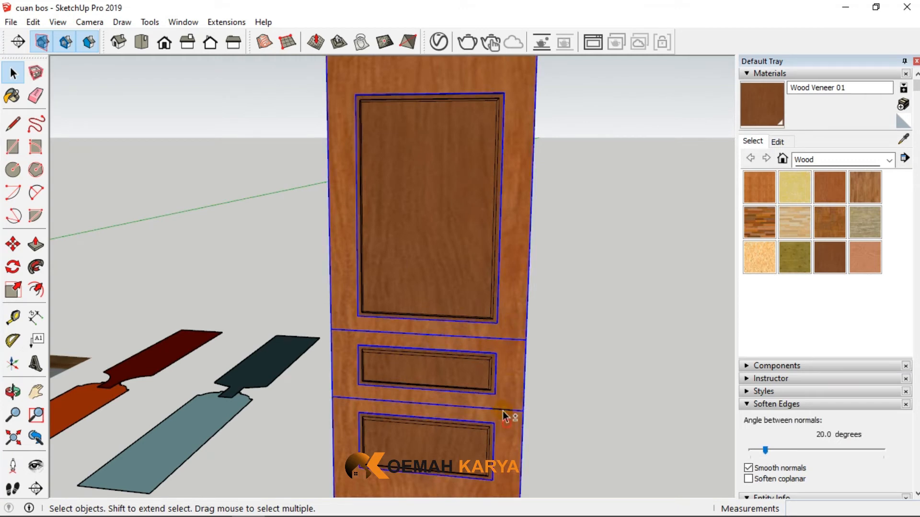
right_click(502, 382)
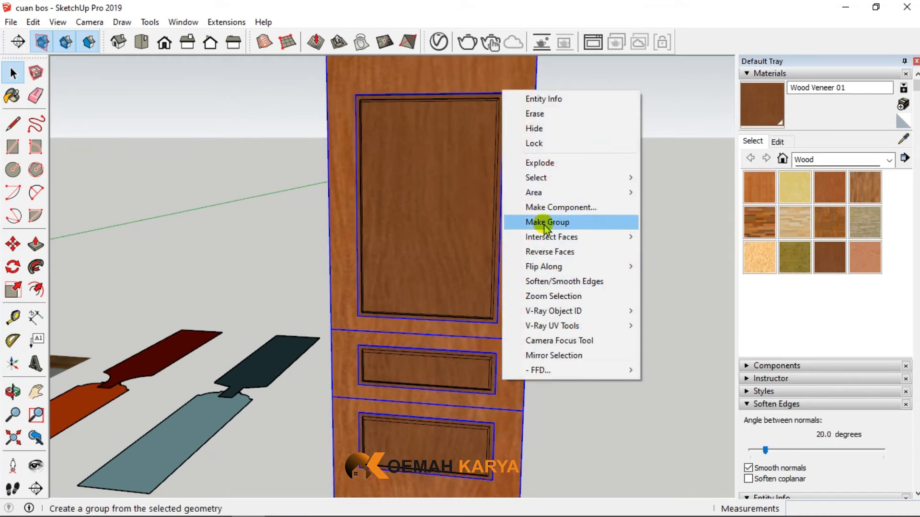
click(541, 164)
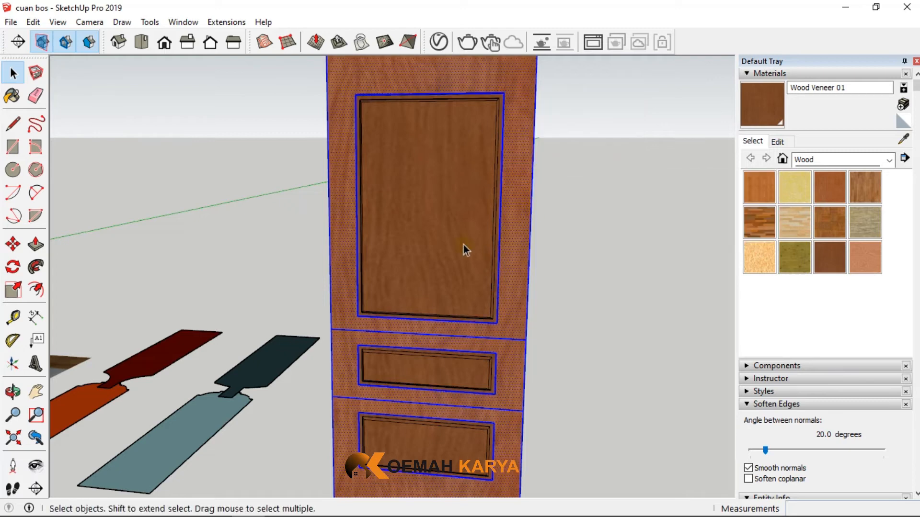
- Erase the two horizontal seam lines between the top, middle and bottom sections on the door's front face
click(35, 95)
scroll(358, 337, up, 2)
mouse_move(342, 331)
mouse_down()
mouse_move(347, 322)
mouse_move(387, 324)
mouse_up()
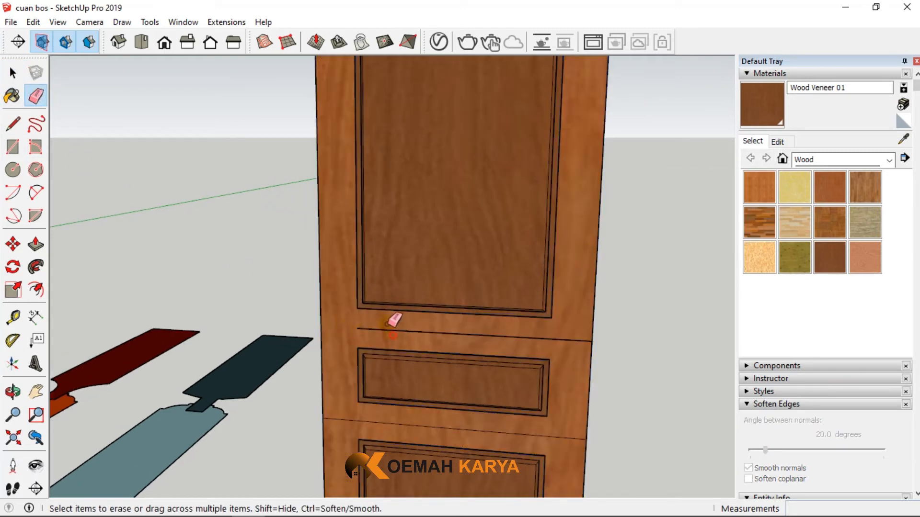
drag(551, 433, 421, 417)
- Erase the remaining section seams on the door's back face and along its narrow side edge
mouse_move(421, 417)
middle_down()
mouse_move(511, 409)
mouse_move(399, 384)
mouse_move(437, 407)
mouse_move(426, 424)
mouse_move(238, 354)
middle_up()
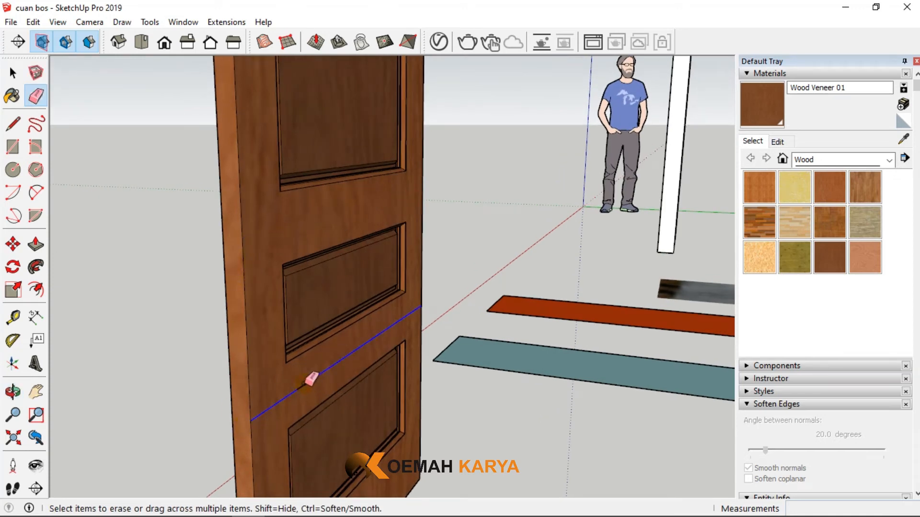
middle_drag(323, 273, 98, 308)
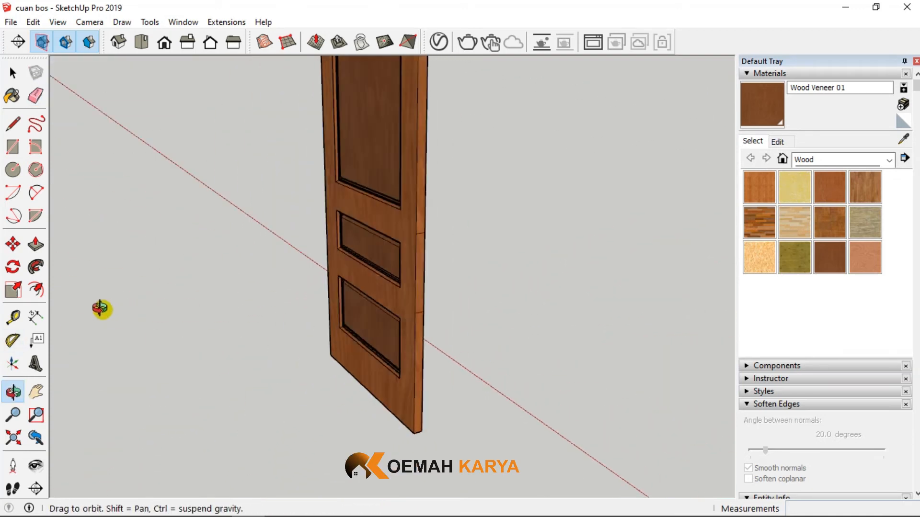
scroll(418, 314, up, 3)
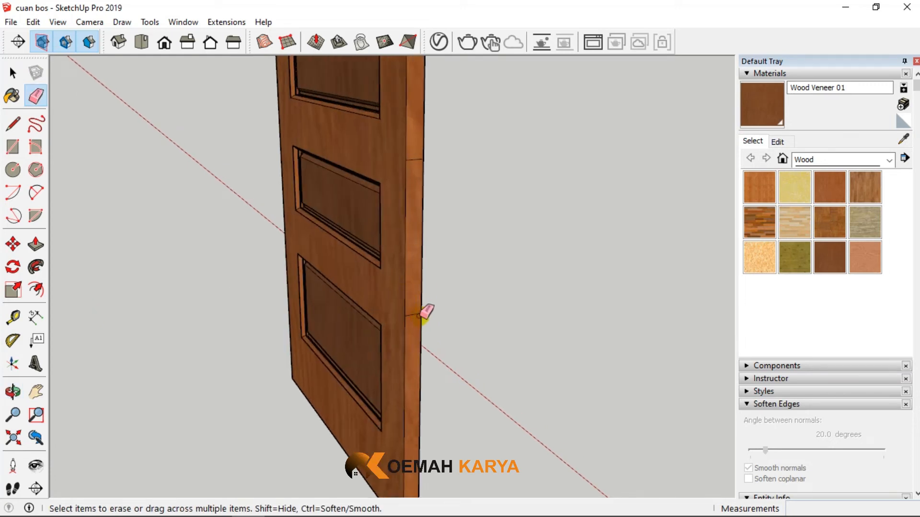
mouse_move(421, 154)
middle_down()
mouse_move(538, 239)
mouse_move(583, 256)
mouse_move(600, 277)
mouse_move(556, 182)
middle_up()
- Inspect the merged door and the framed door beside the human figure, comparing their rails, panels and proportions
scroll(464, 295, down, 3)
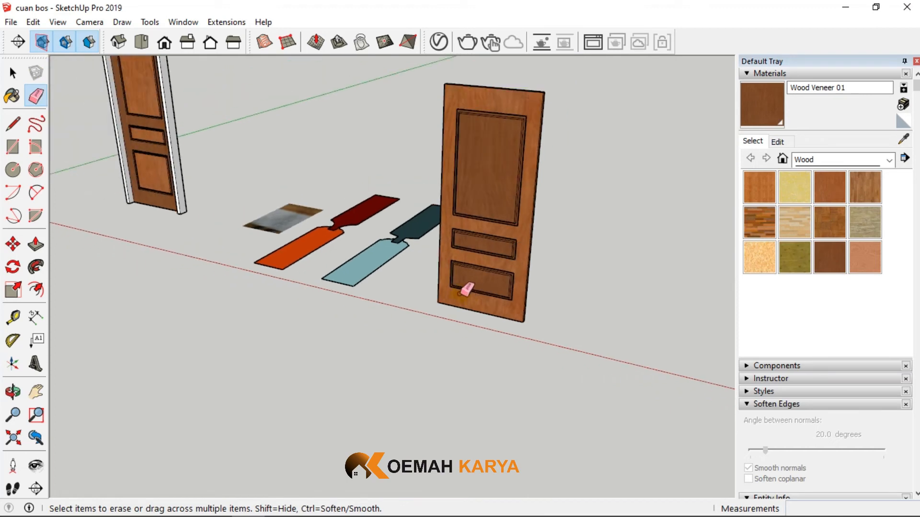
scroll(511, 193, down, 2)
scroll(300, 165, up, 5)
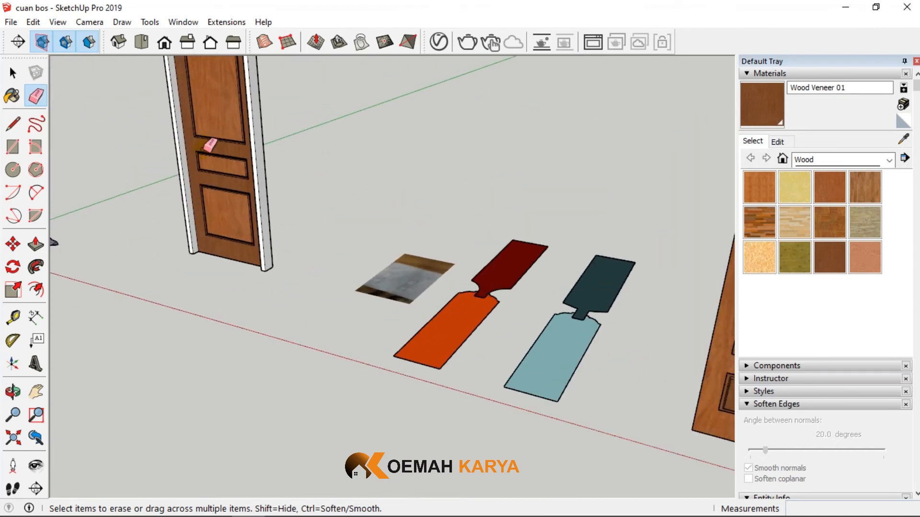
scroll(511, 420, down, 2)
scroll(341, 204, up, 2)
scroll(330, 206, up, 1)
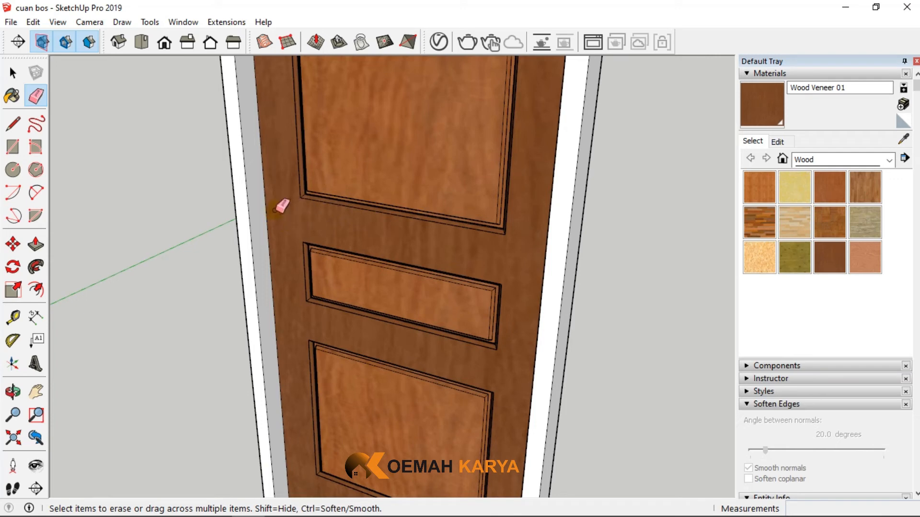
scroll(353, 268, down, 2)
middle_drag(352, 272, 521, 255)
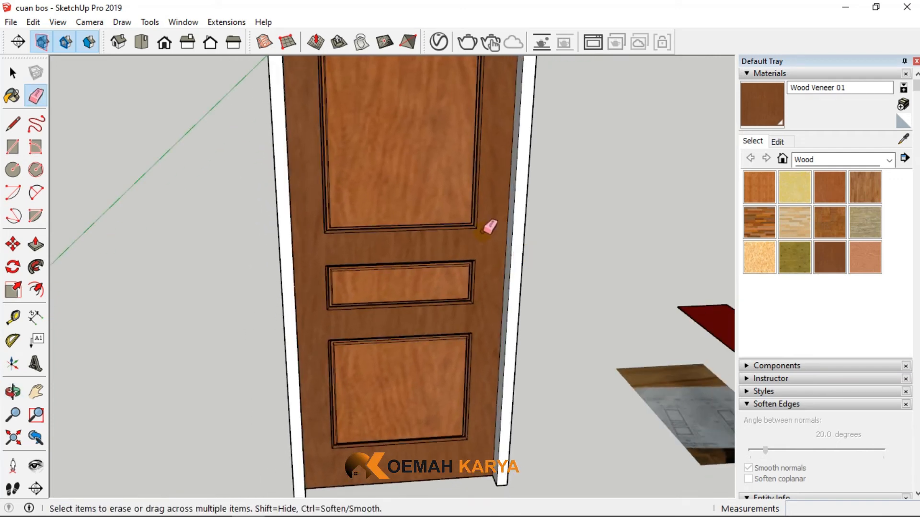
scroll(407, 338, down, 3)
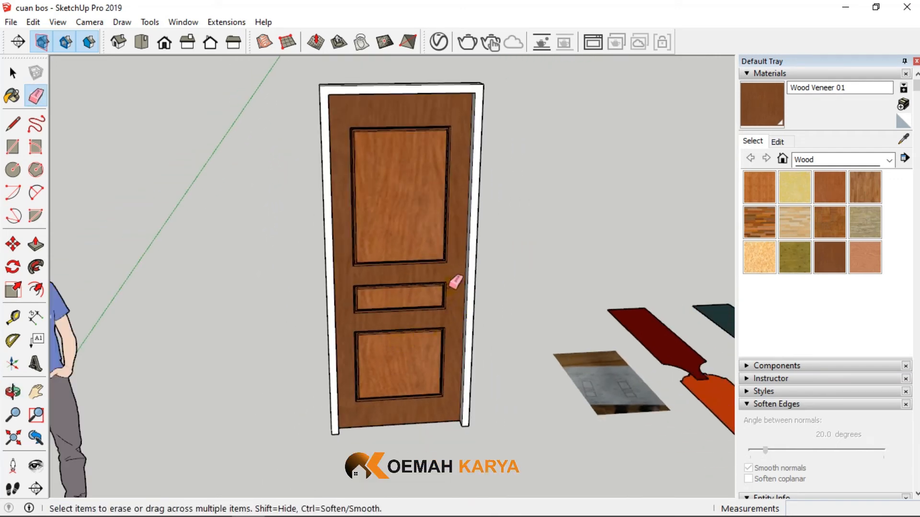
scroll(448, 277, up, 3)
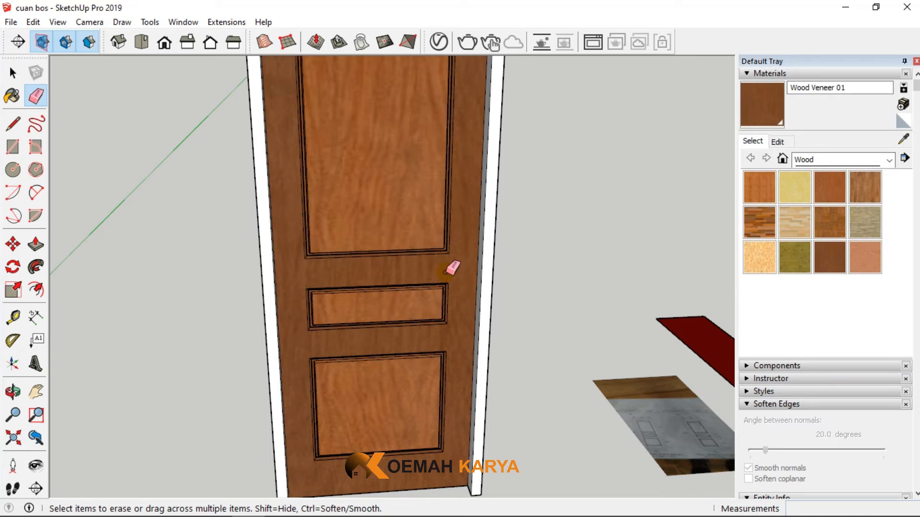
scroll(376, 343, down, 4)
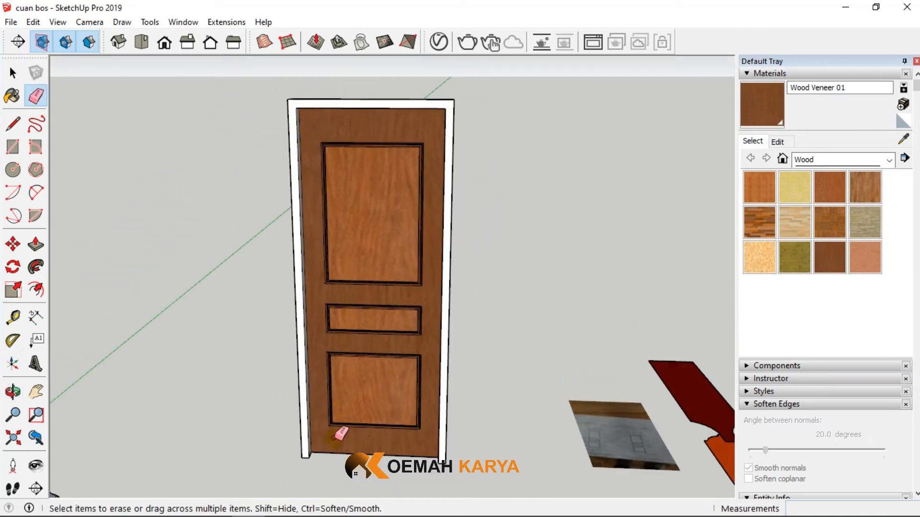
scroll(376, 441, up, 2)
scroll(376, 441, down, 1)
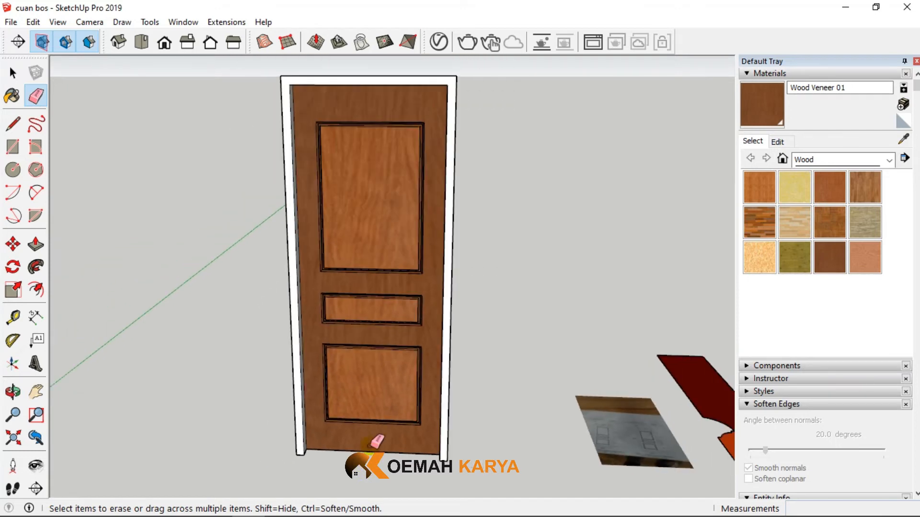
scroll(376, 442, down, 2)
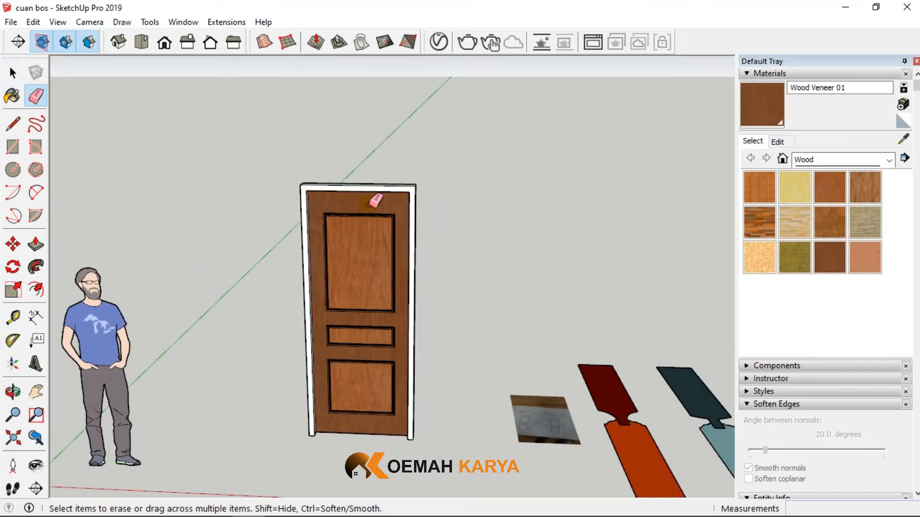
scroll(375, 202, up, 2)
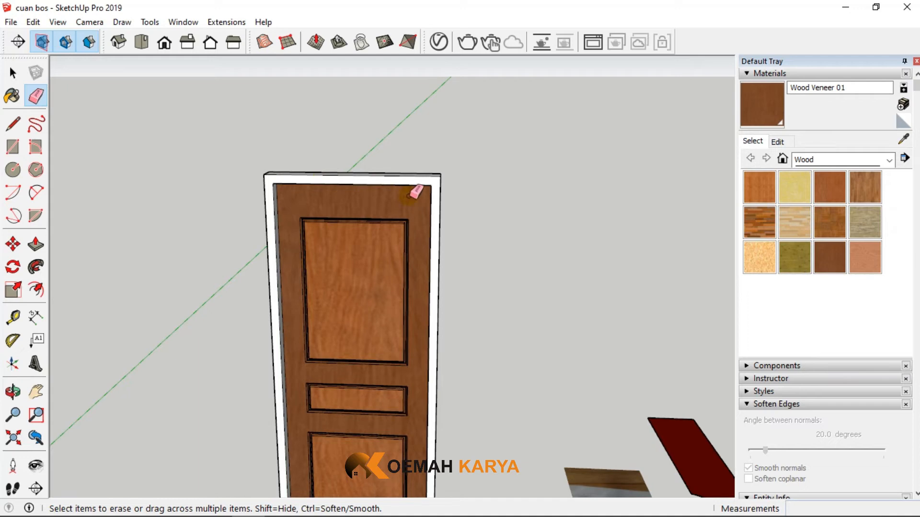
scroll(415, 192, down, 3)
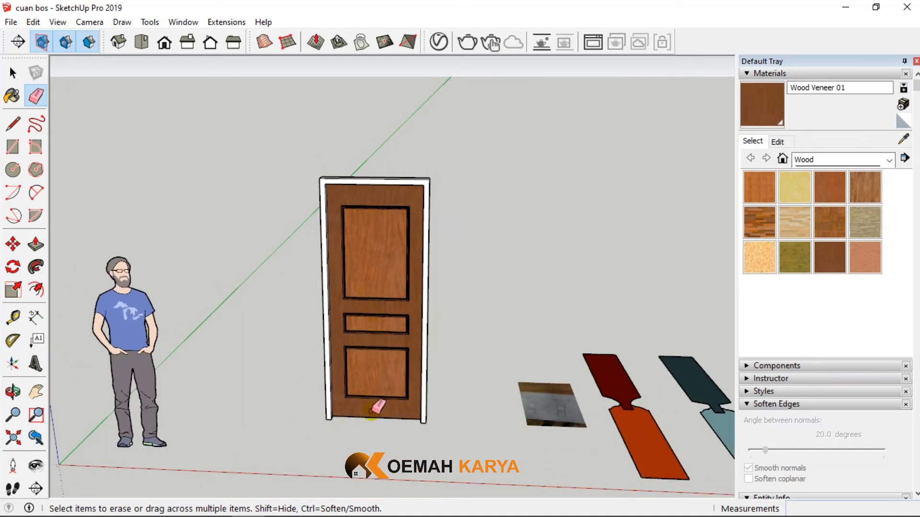
scroll(375, 406, up, 3)
scroll(374, 406, down, 5)
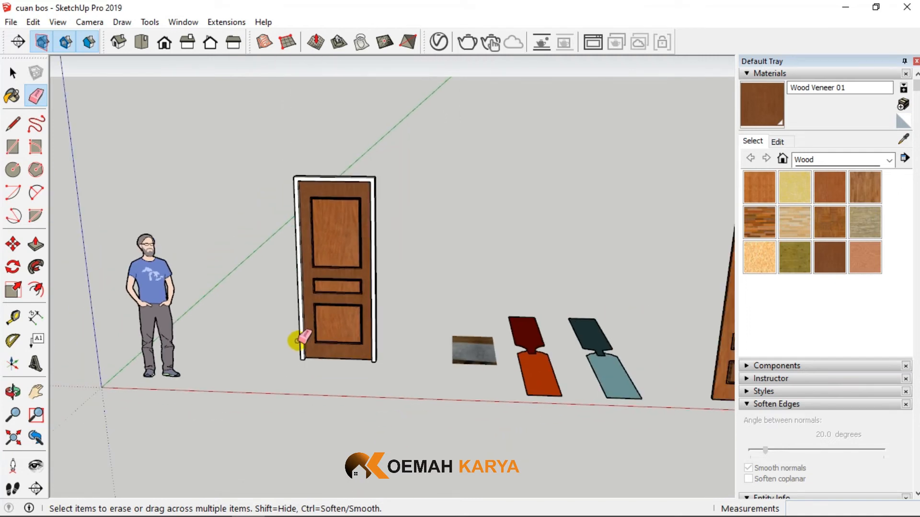
scroll(599, 366, up, 2)
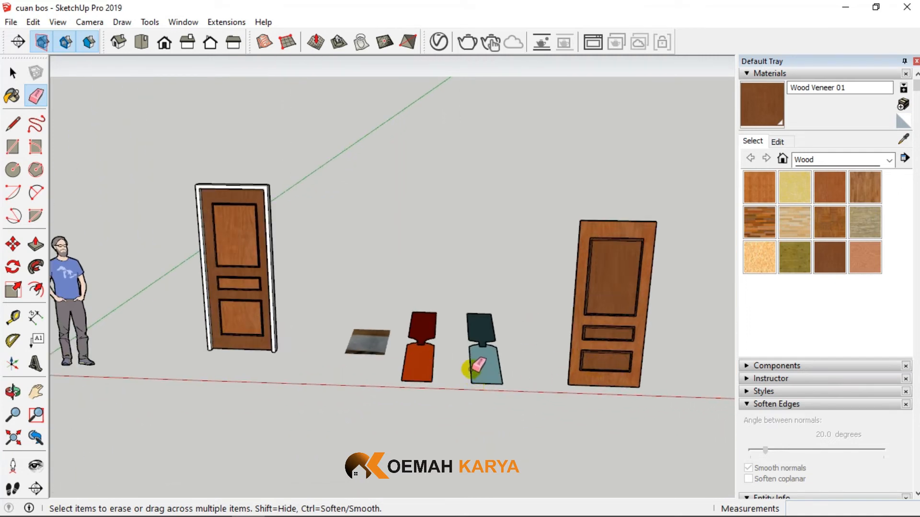
- Examine the reference drawing photo lying on the ground between the two doors
scroll(366, 375, up, 3)
scroll(352, 378, up, 4)
middle_drag(354, 329, 343, 420)
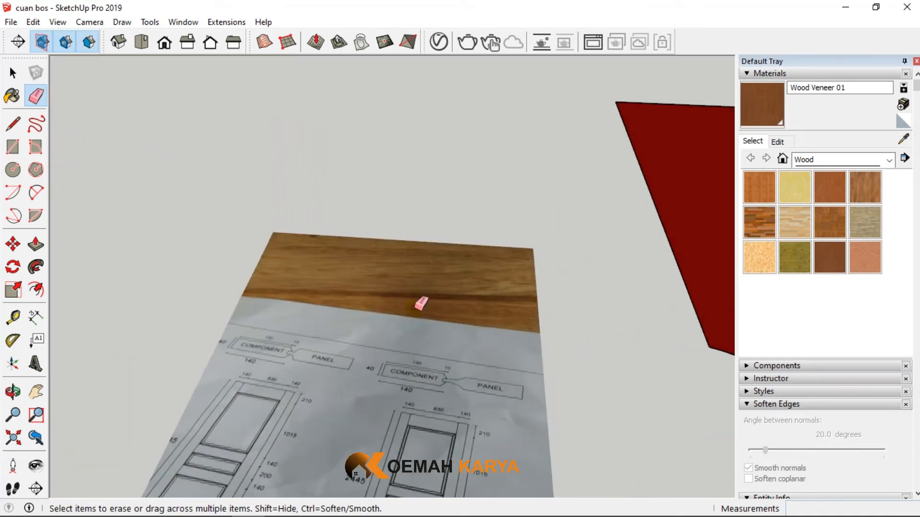
scroll(432, 249, down, 2)
middle_drag(391, 367, 404, 415)
scroll(421, 302, down, 3)
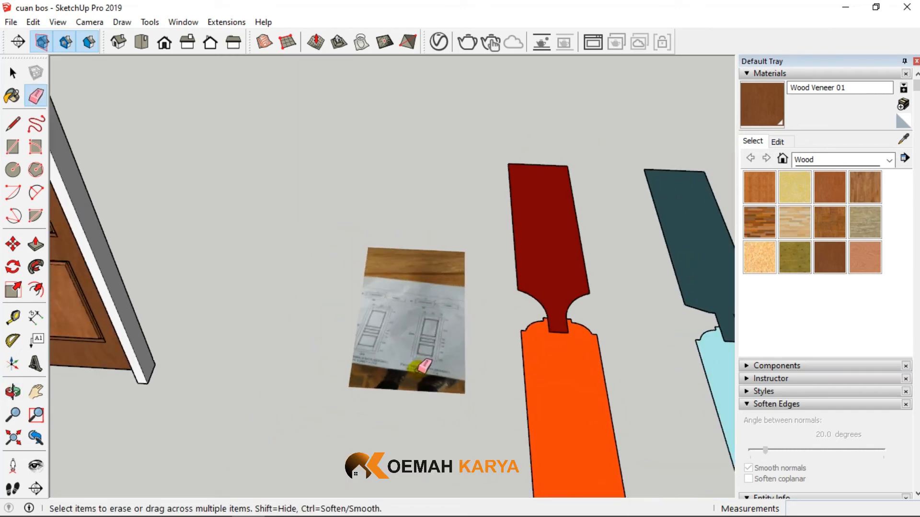
scroll(420, 368, up, 2)
scroll(448, 290, down, 3)
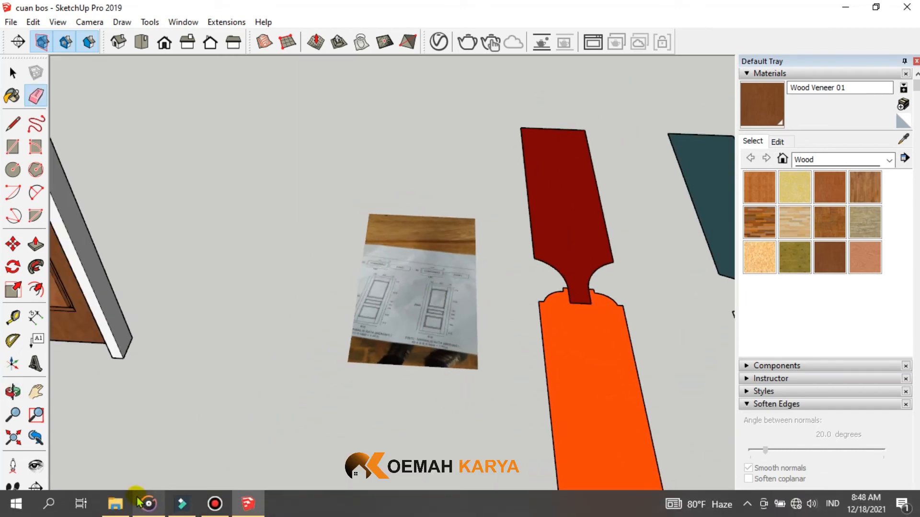
- Switch to File Explorer and open photo 1 from the proses folder
click(117, 503)
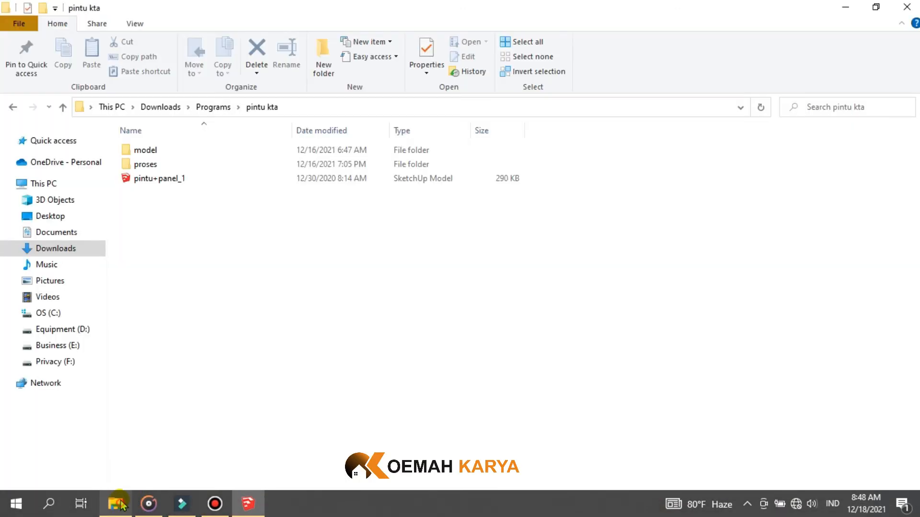
double_click(150, 164)
click(153, 164)
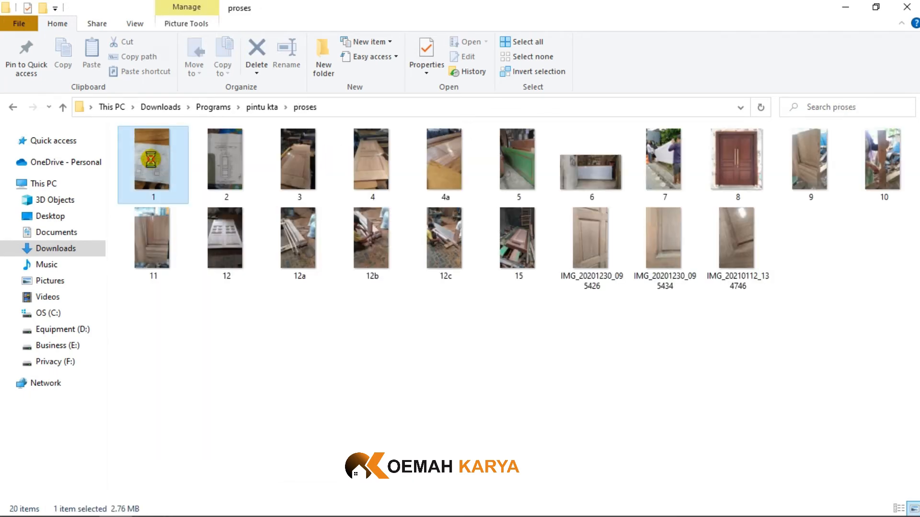
double_click(152, 163)
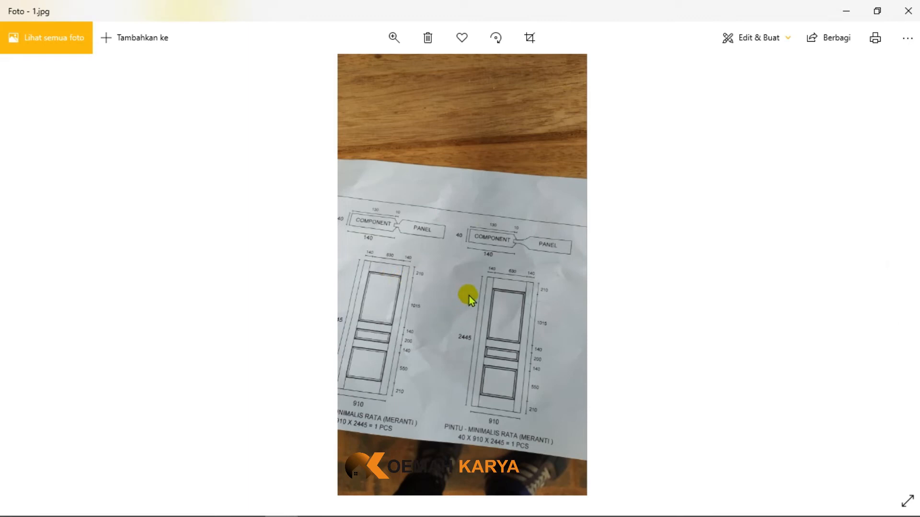
- Examine the overall sizes, rail and panel heights and component profiles of both door drawings in the photo
scroll(492, 272, up, 5)
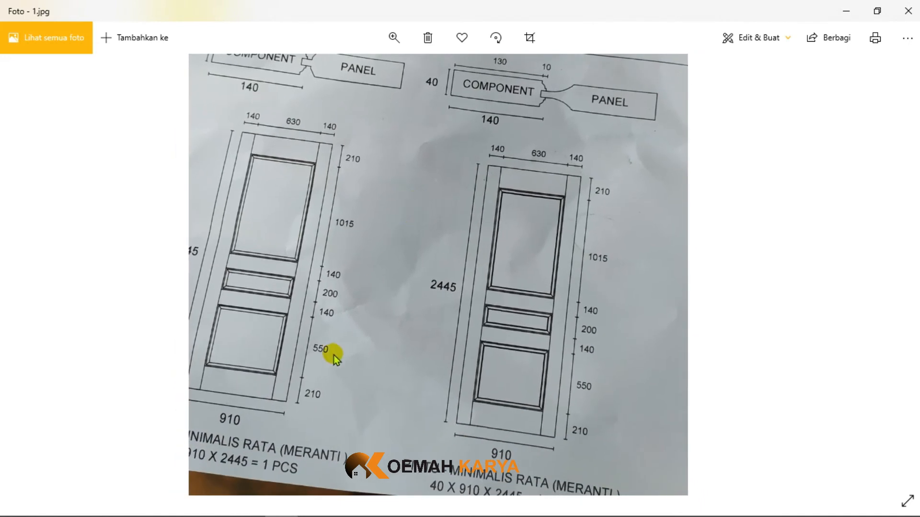
drag(439, 458, 402, 405)
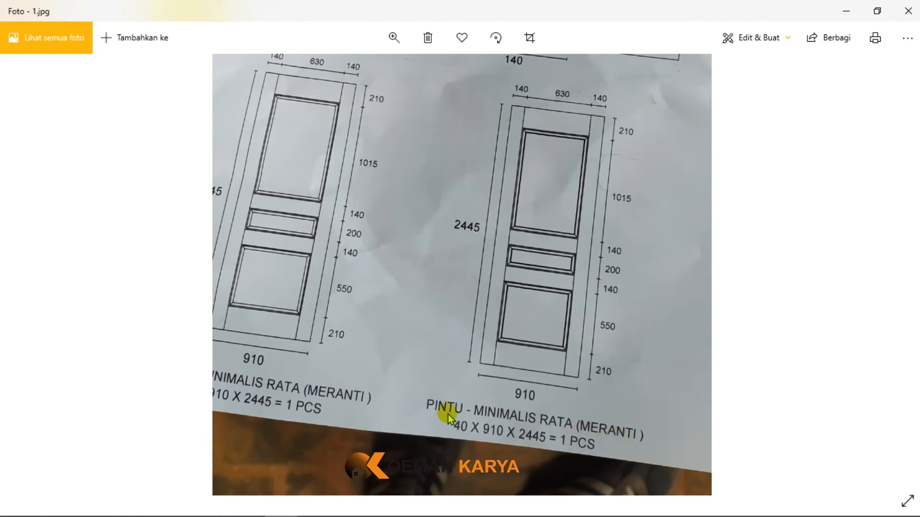
mouse_move(369, 304)
mouse_down()
mouse_move(369, 318)
mouse_move(473, 350)
mouse_move(445, 335)
mouse_up()
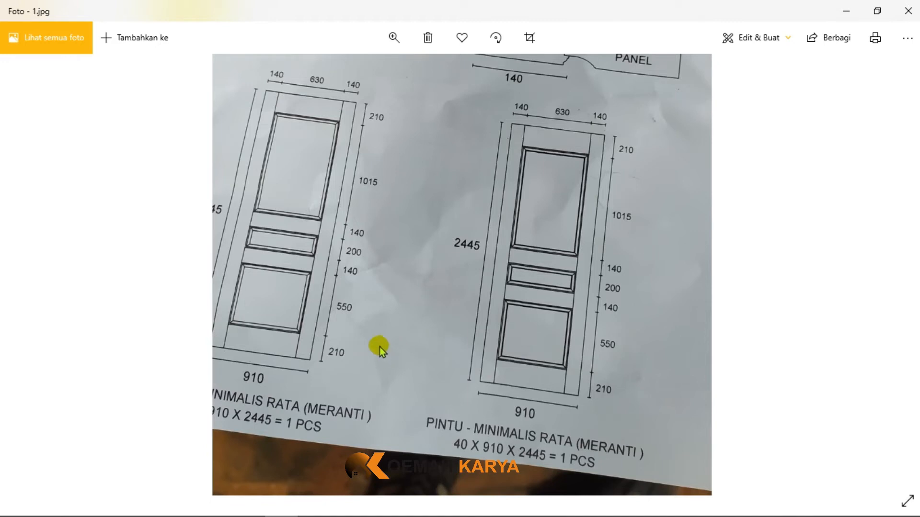
drag(476, 260, 519, 331)
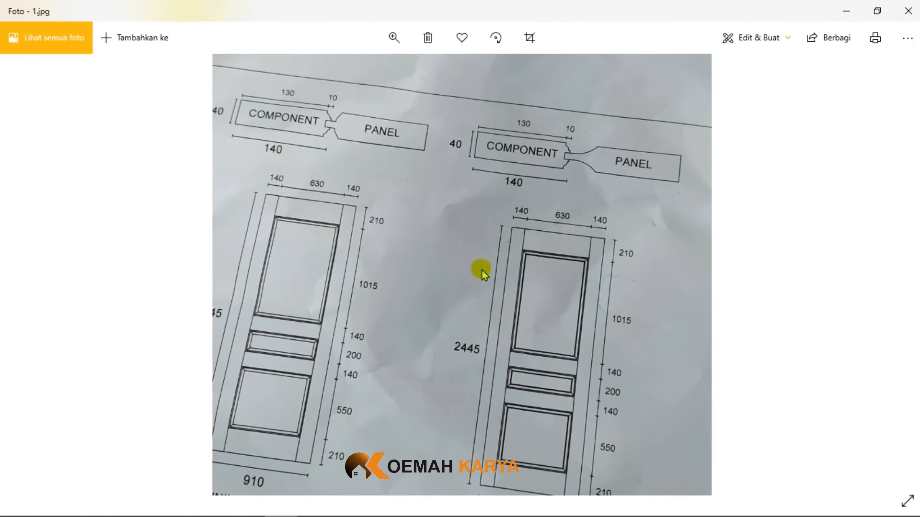
double_click(844, 257)
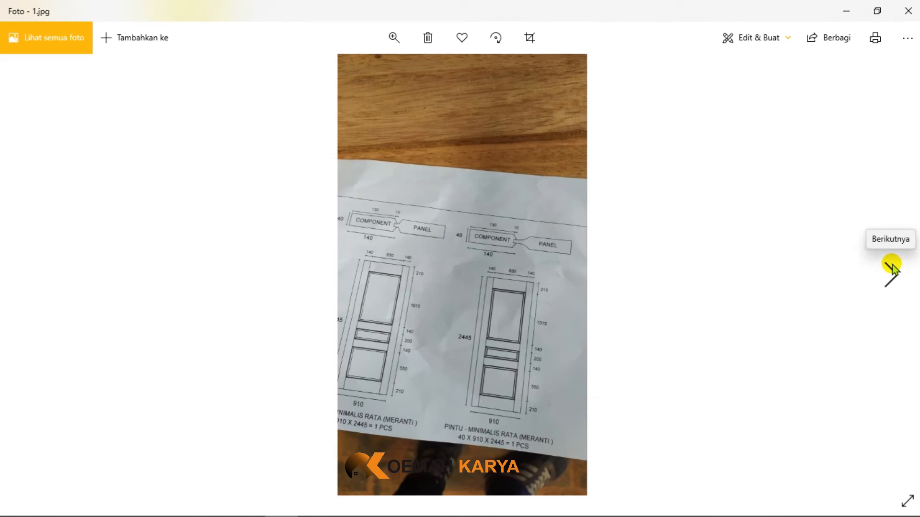
- Compare the door drawing in photo 2 with the drawings in photo 1
click(892, 270)
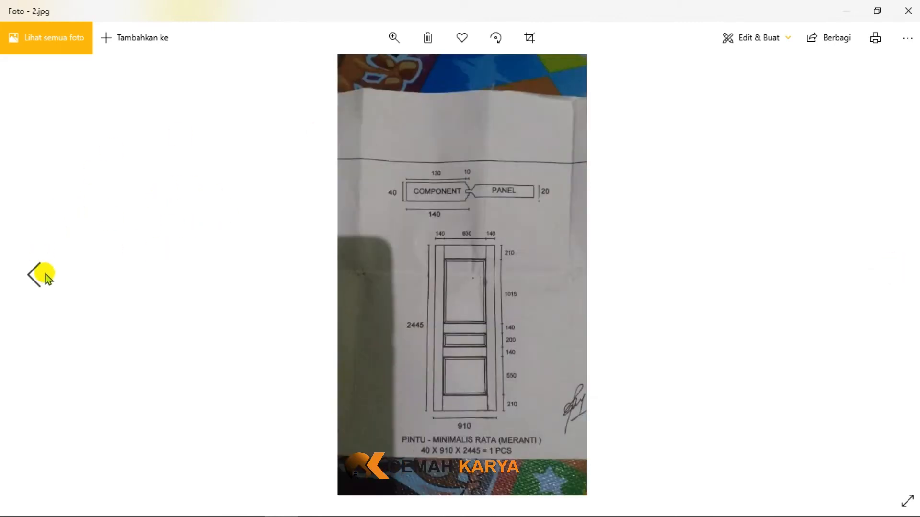
click(45, 276)
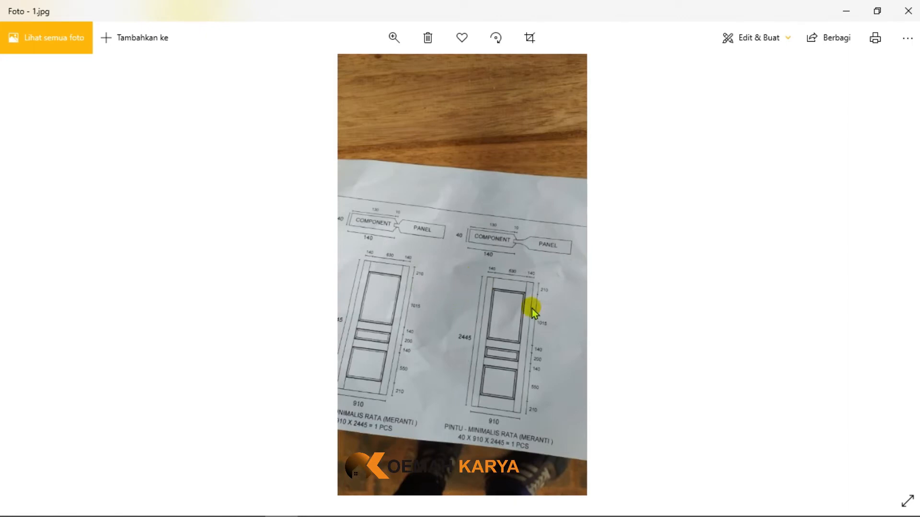
click(892, 278)
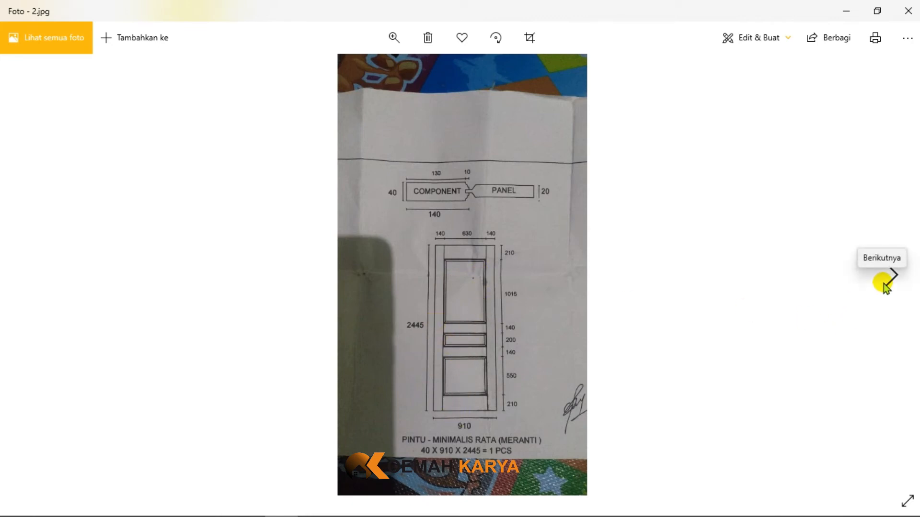
- View photos 3 and 4 of the real wrapped door, examining its panels and mouldings closely
click(884, 283)
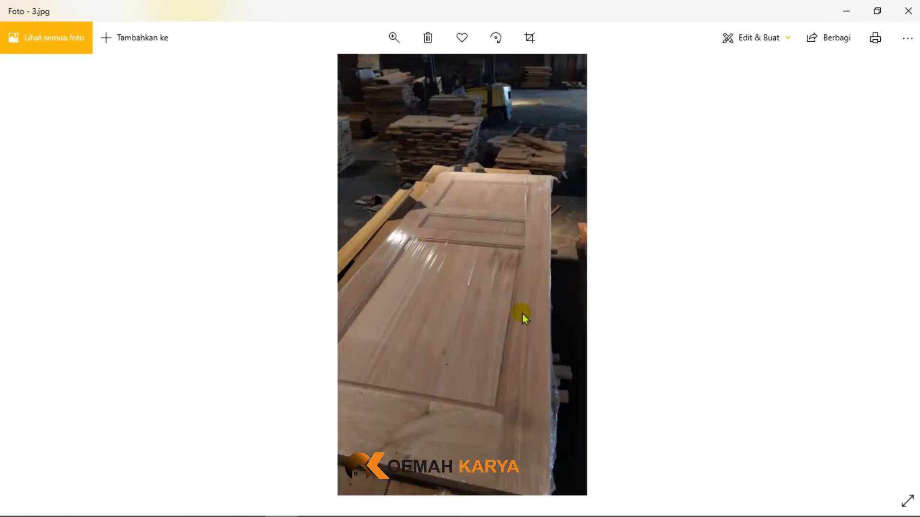
scroll(474, 355, up, 2)
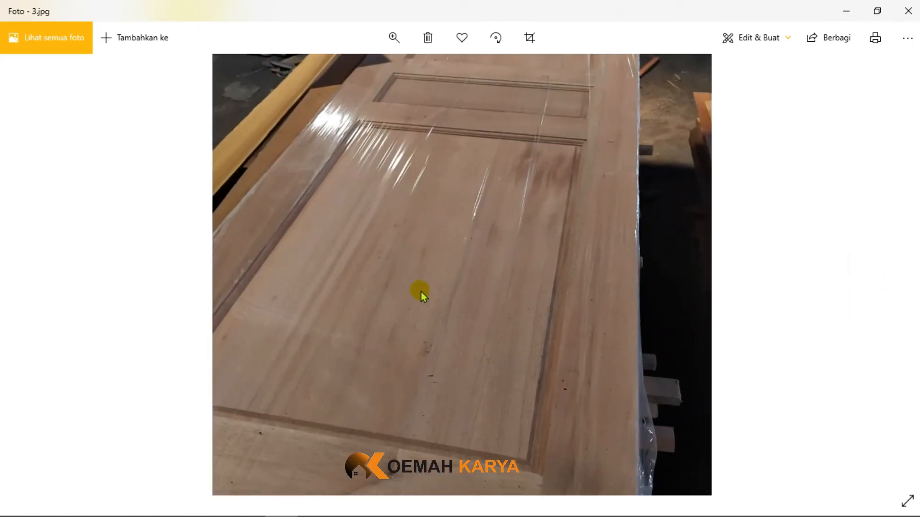
scroll(461, 289, down, 2)
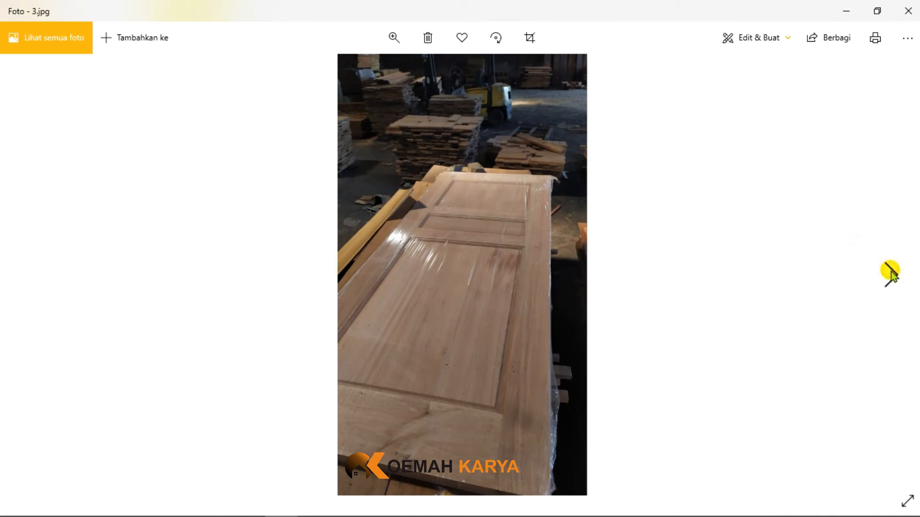
click(891, 277)
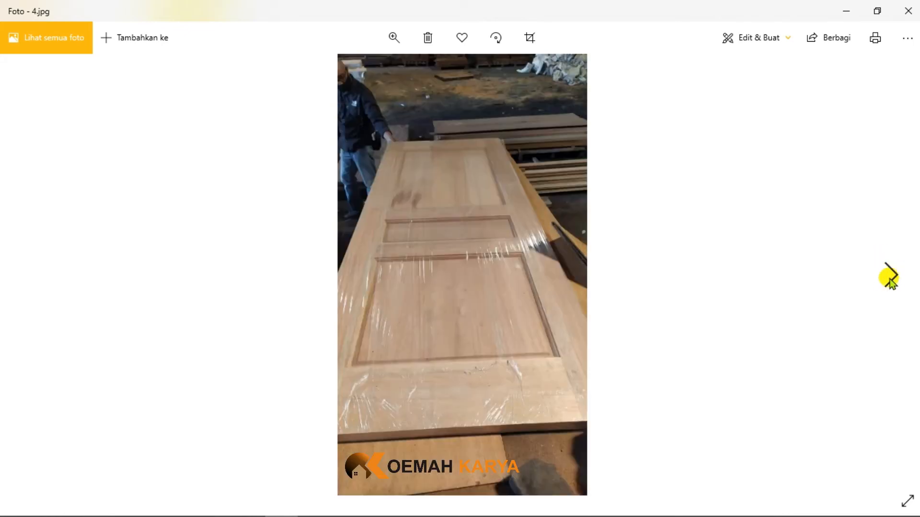
- Examine the middle panel and the adjoining rails of the wrapped door in photo 4 up close
double_click(467, 238)
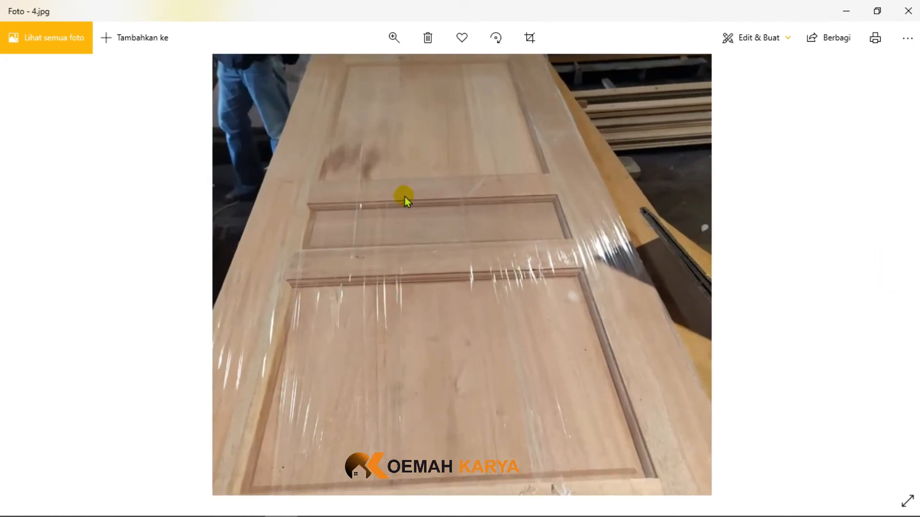
double_click(393, 211)
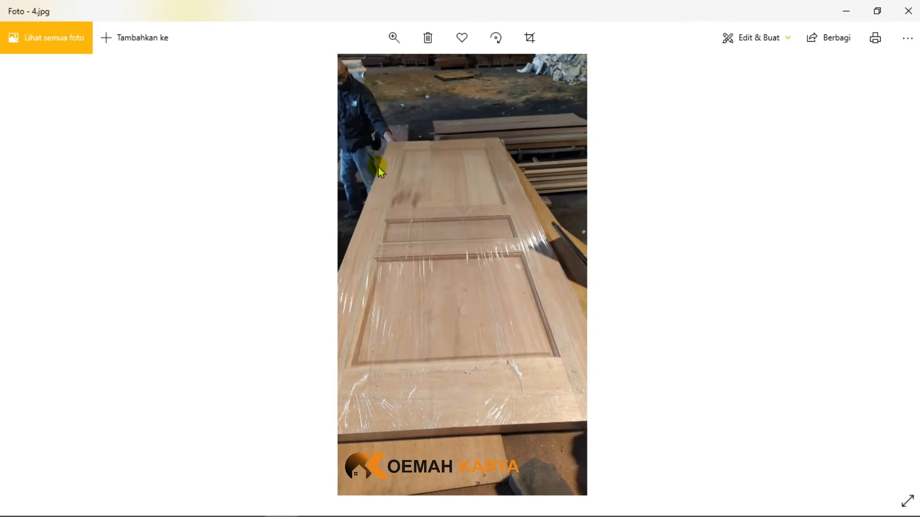
double_click(481, 243)
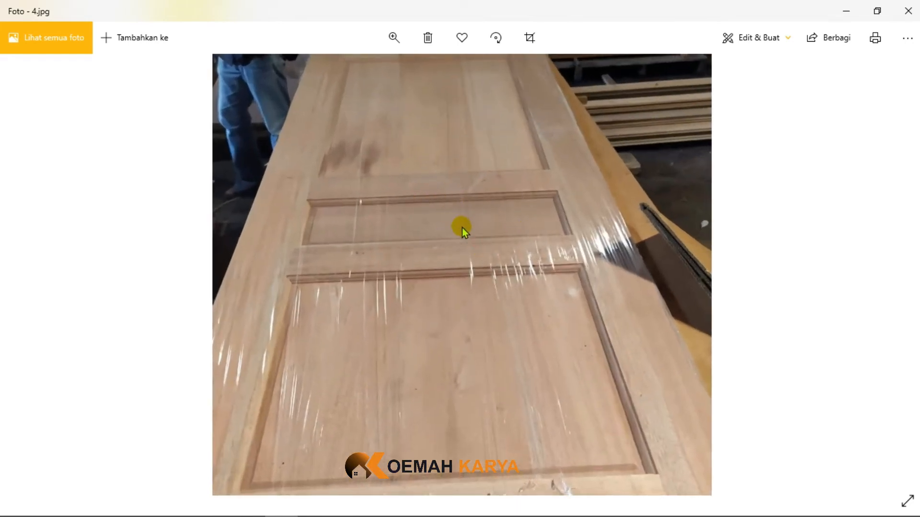
double_click(622, 251)
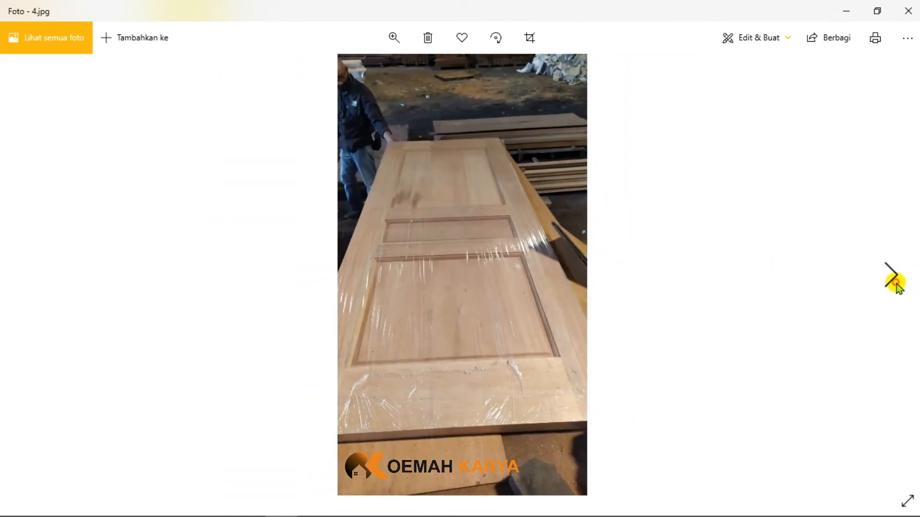
- Go past video 4a to photo 5 and examine the green door's panels and mouldings up close
click(896, 281)
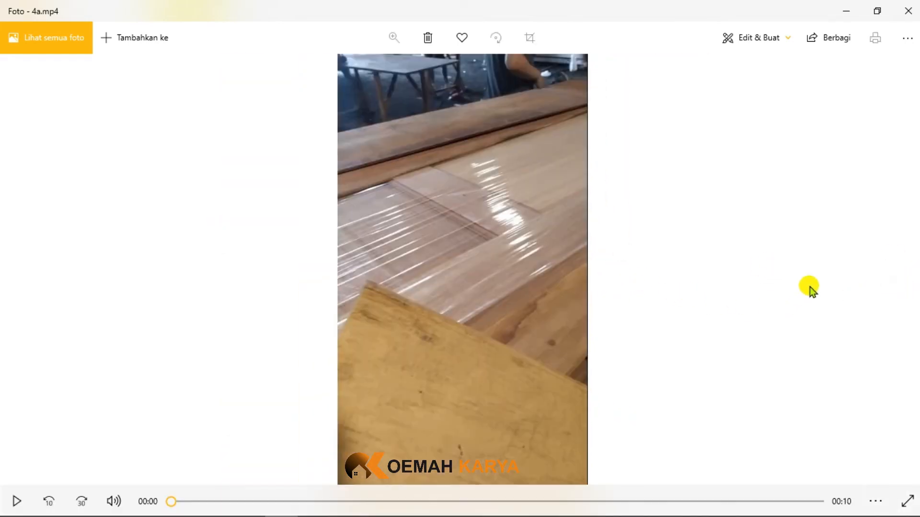
click(890, 264)
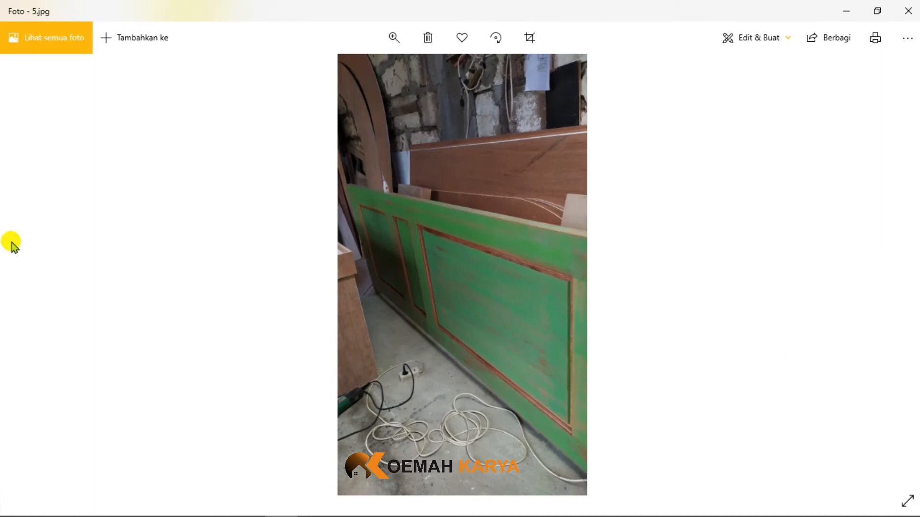
double_click(490, 291)
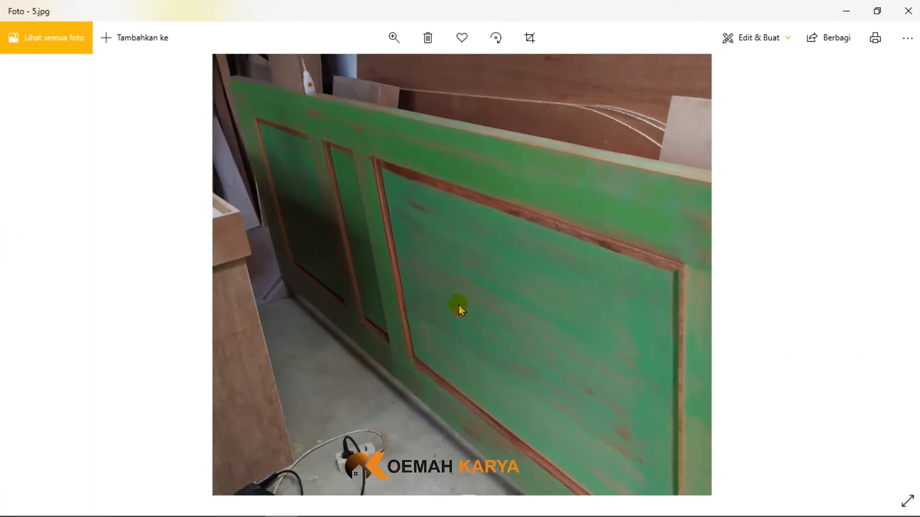
drag(459, 303, 438, 288)
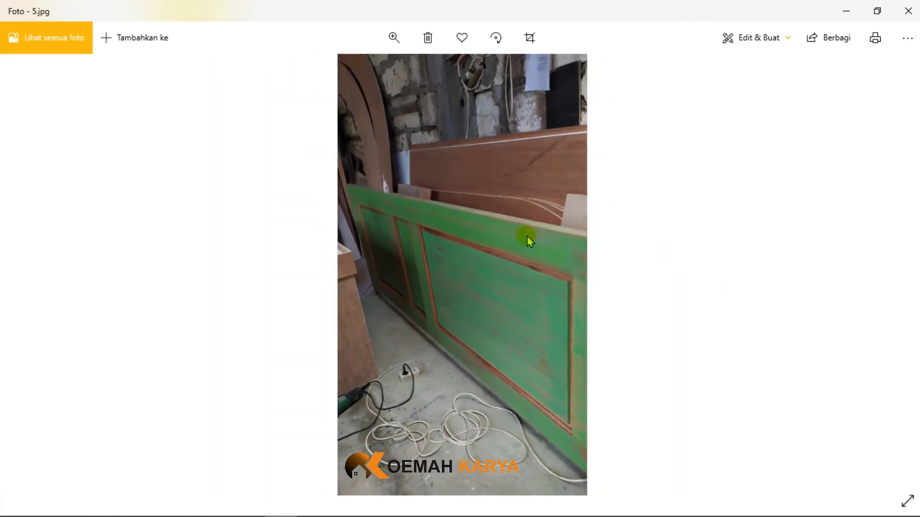
- View photo 6 and examine the panels and mouldings of the white-painted door up close
mouse_move(875, 269)
click(892, 277)
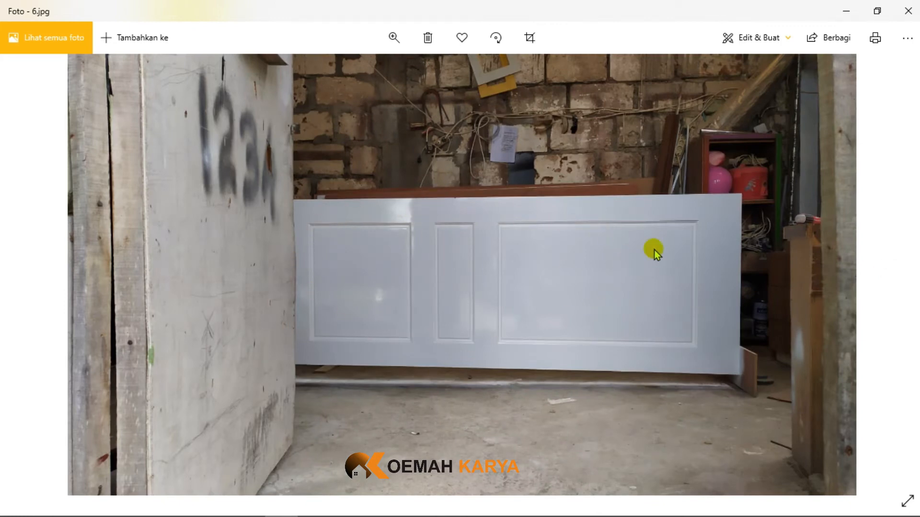
double_click(617, 312)
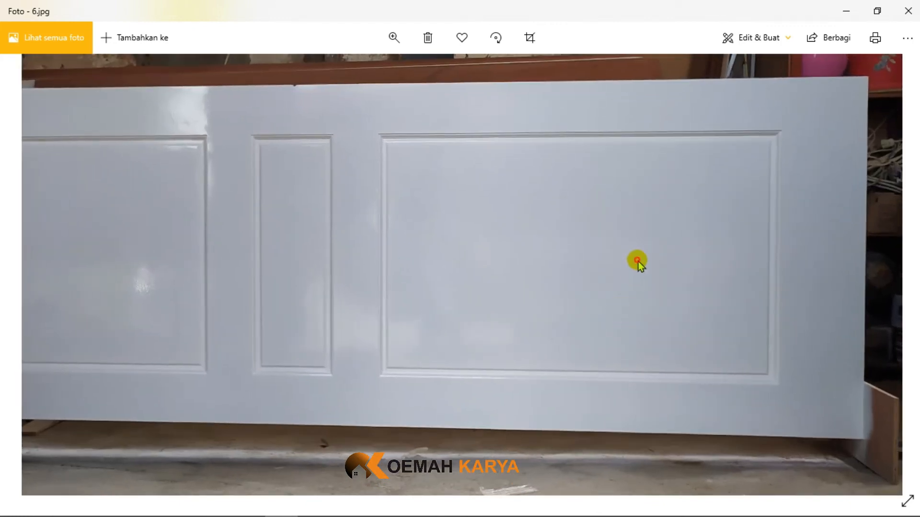
drag(638, 262, 560, 267)
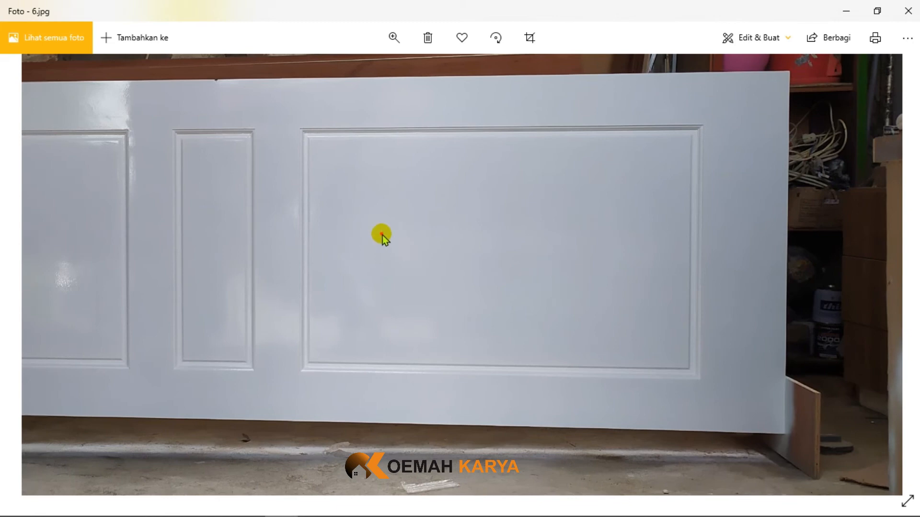
double_click(378, 233)
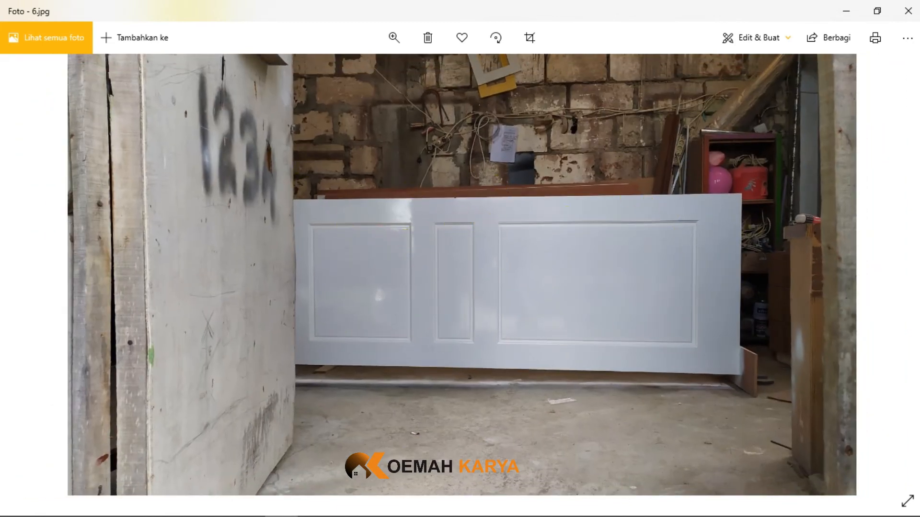
- View photo 7 of the wrapped door being carried, and examine the upper panels of the brown double door in photo 8
mouse_move(897, 282)
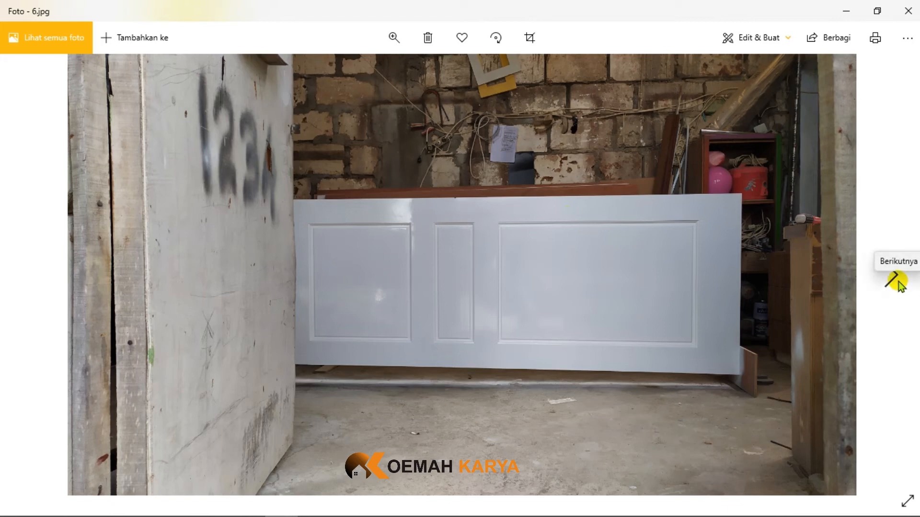
click(898, 283)
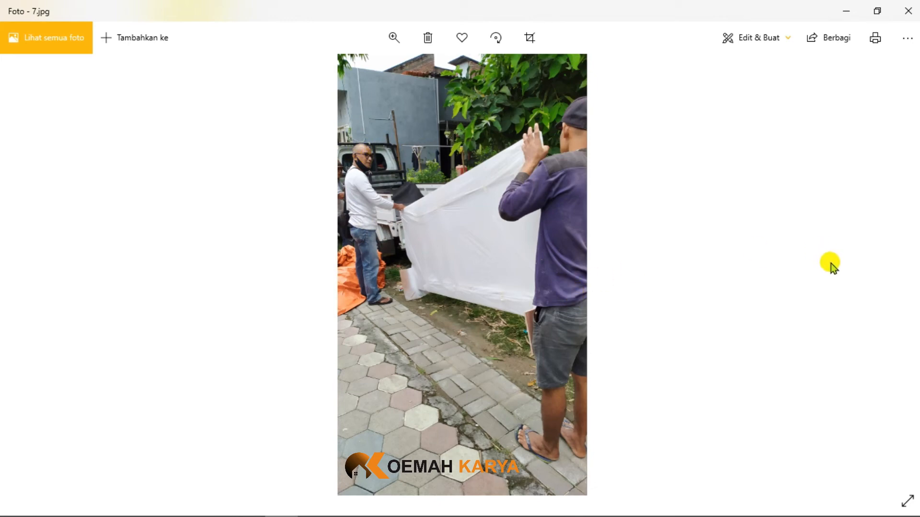
click(886, 263)
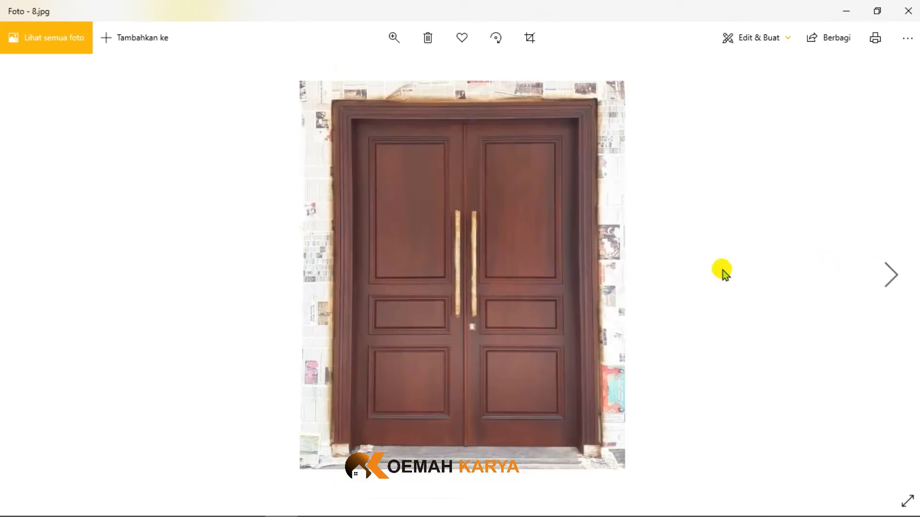
double_click(400, 140)
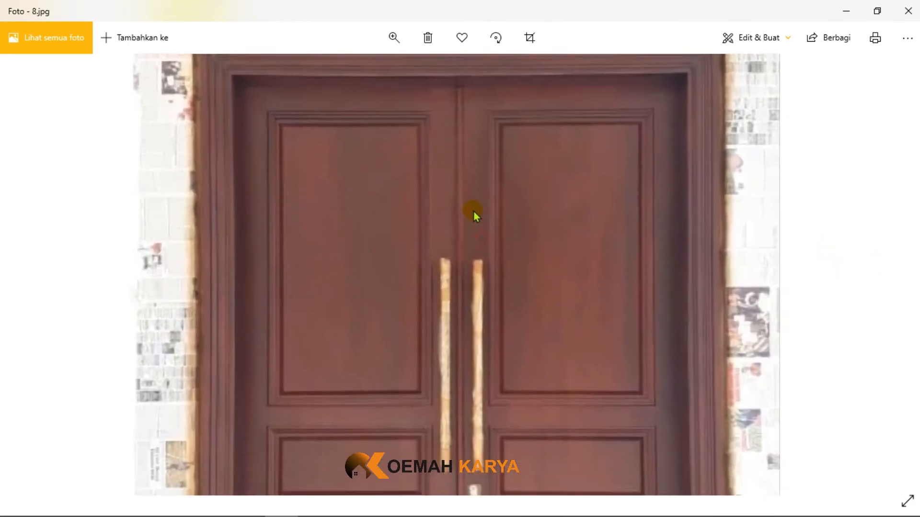
double_click(472, 203)
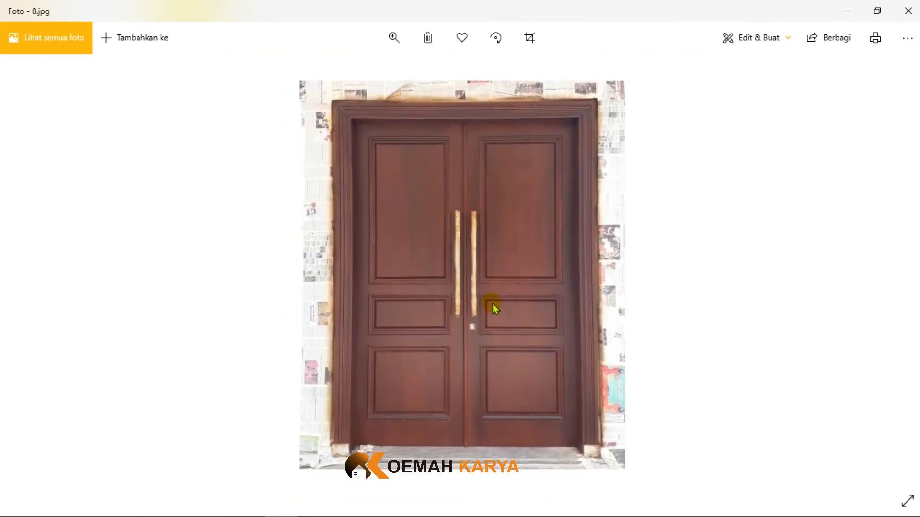
- Examine the cut door sample's moulded corner in photo 9 and its panel-to-frame joint profile in photo 10
click(858, 259)
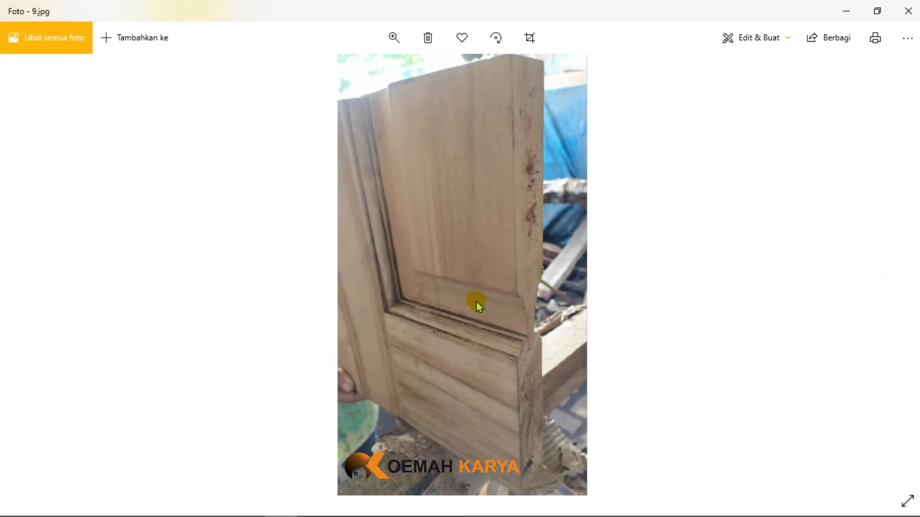
double_click(498, 303)
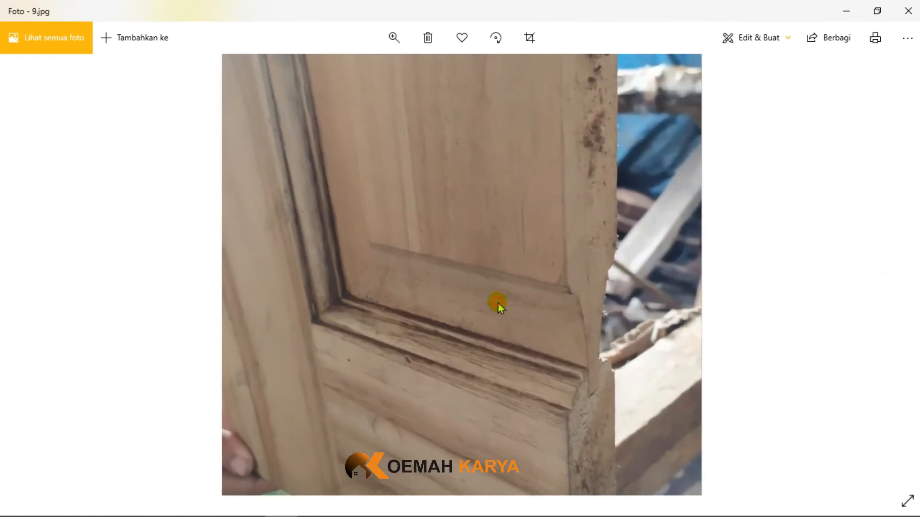
double_click(521, 315)
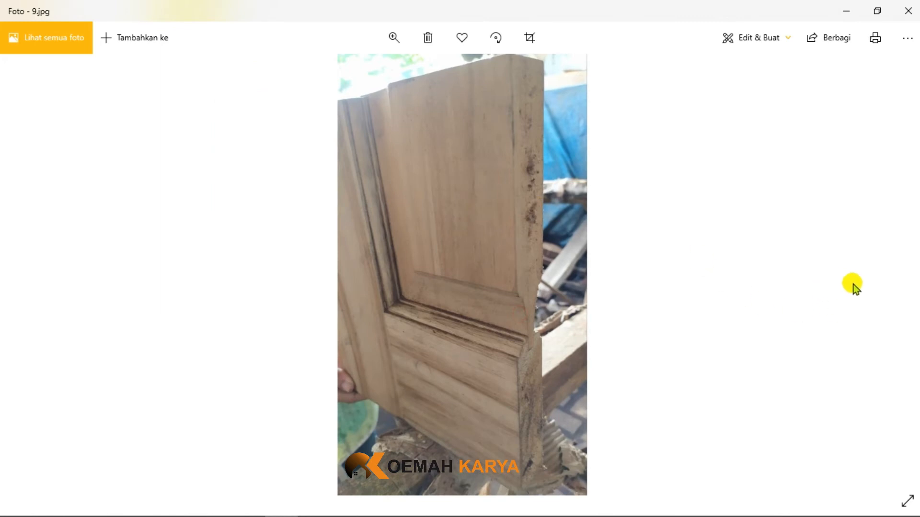
click(887, 277)
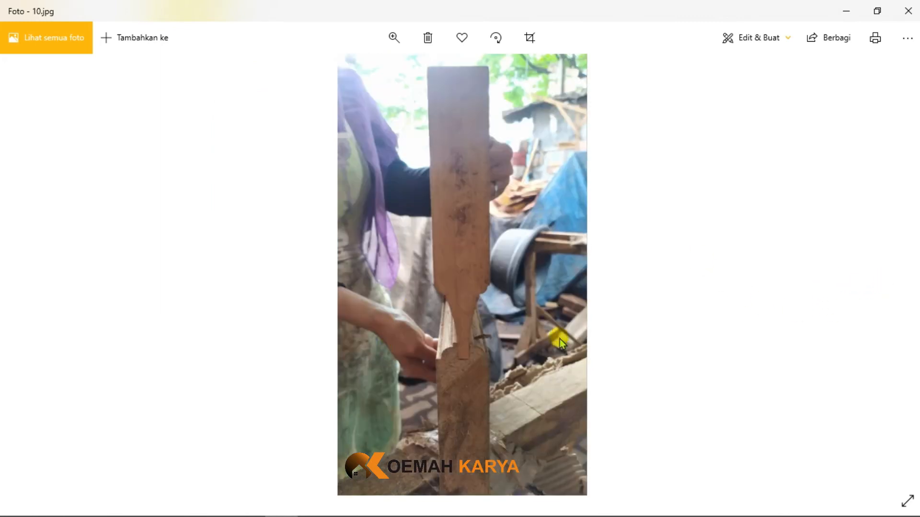
double_click(454, 332)
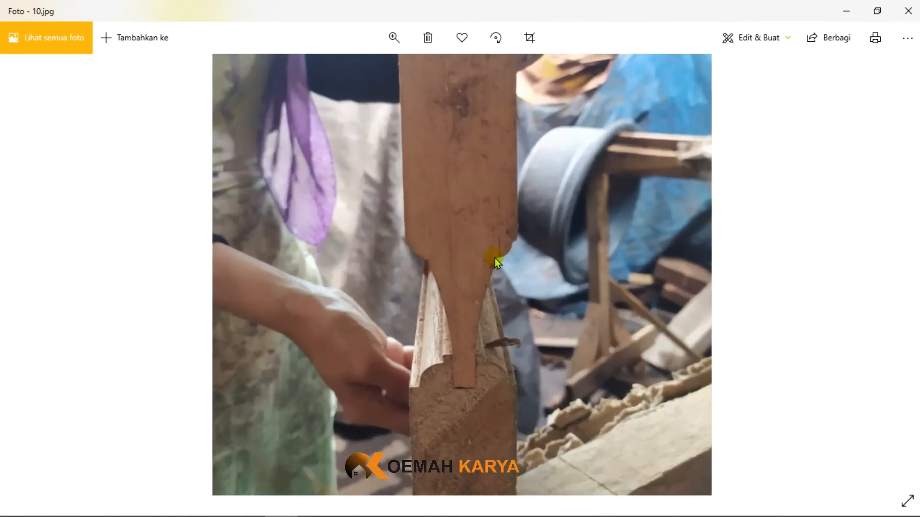
double_click(633, 306)
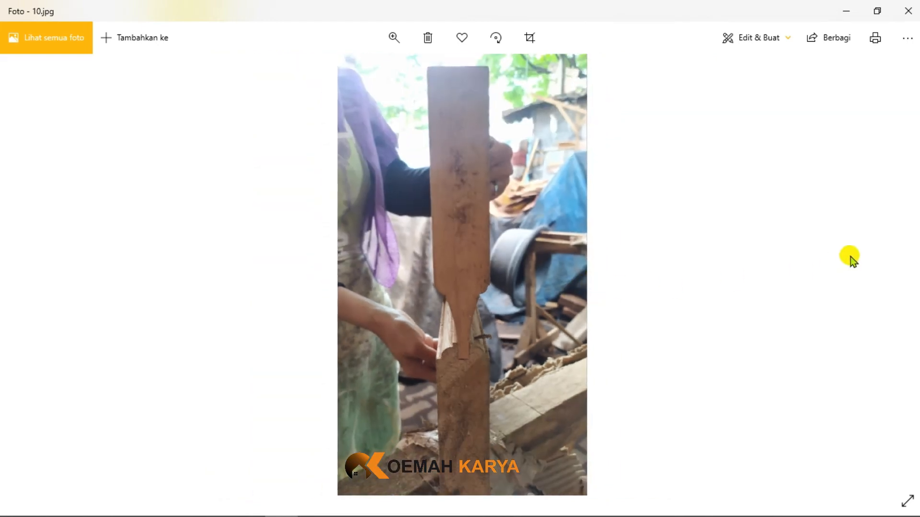
- Browse from photo 11 to photo 15, viewing the sample corner, unfinished double door, dowelled frame parts and assembly on the press
click(887, 274)
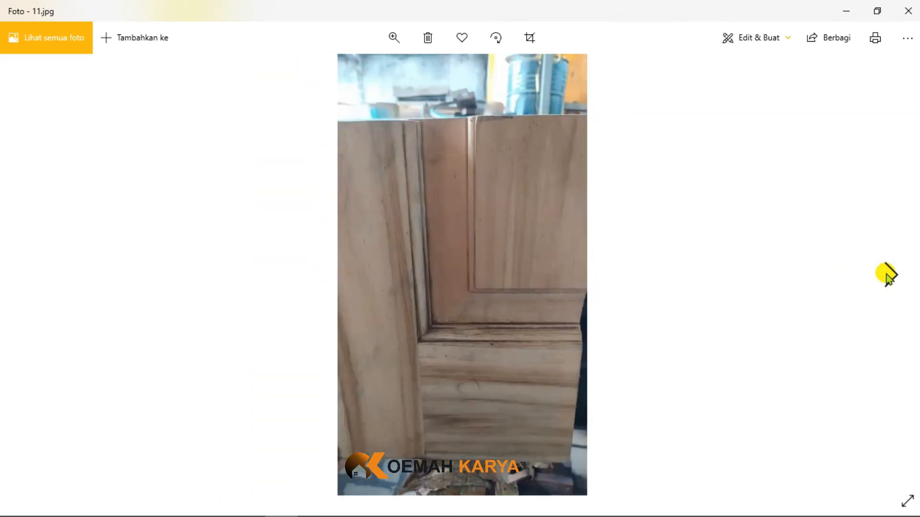
click(886, 274)
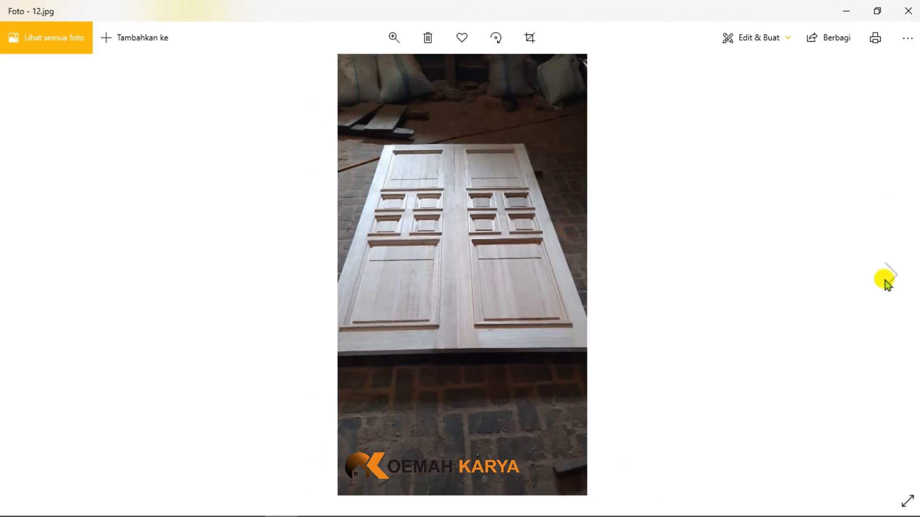
click(894, 274)
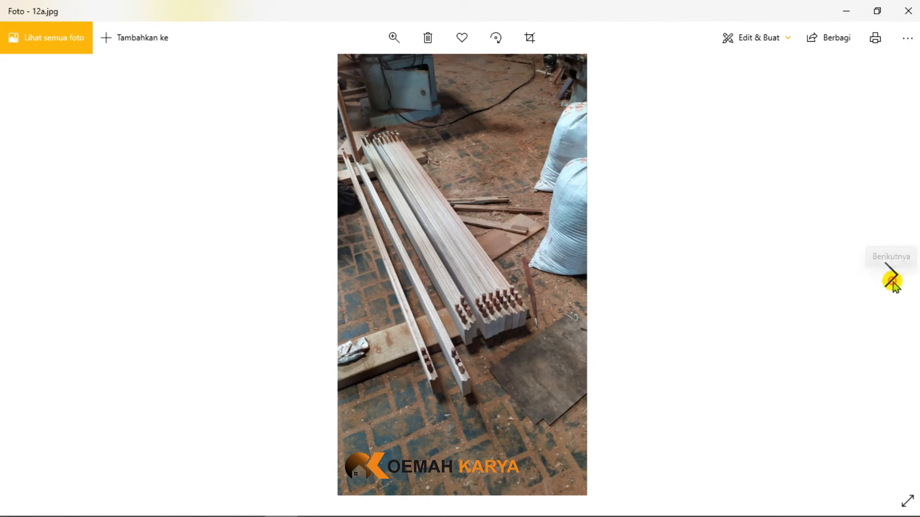
click(893, 283)
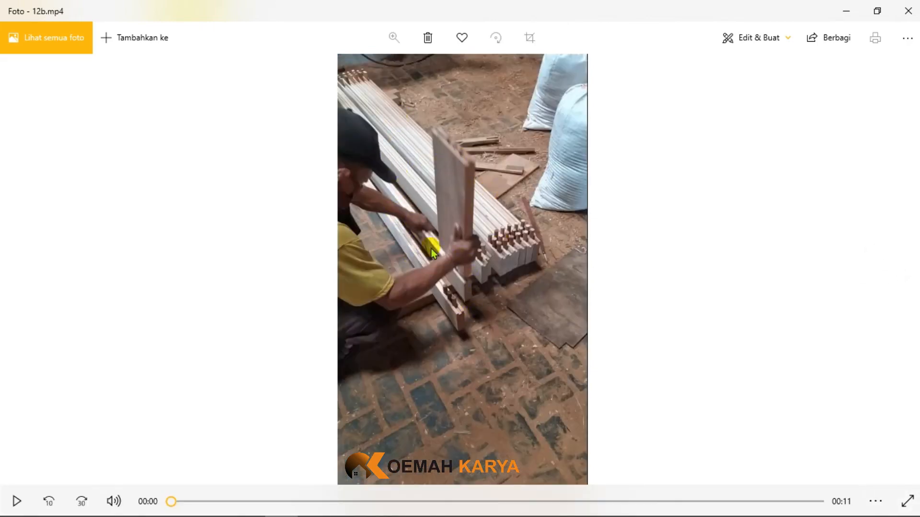
click(880, 269)
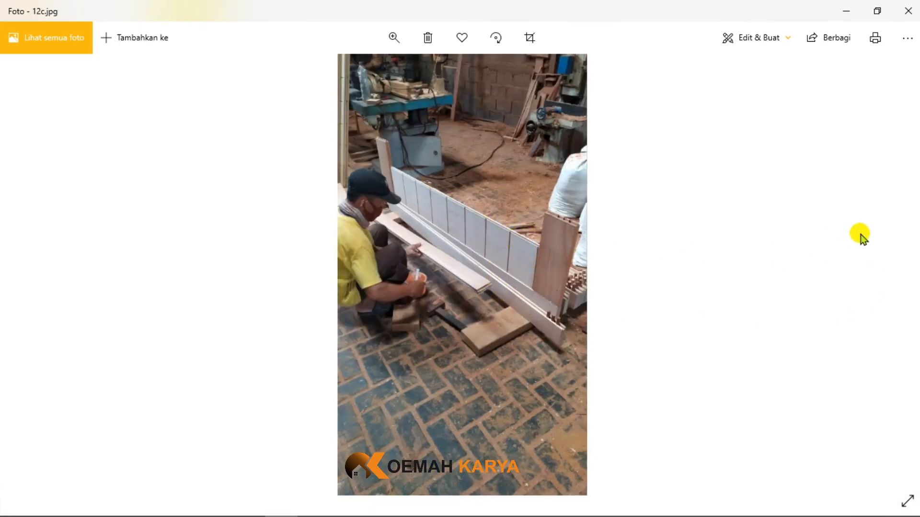
click(887, 272)
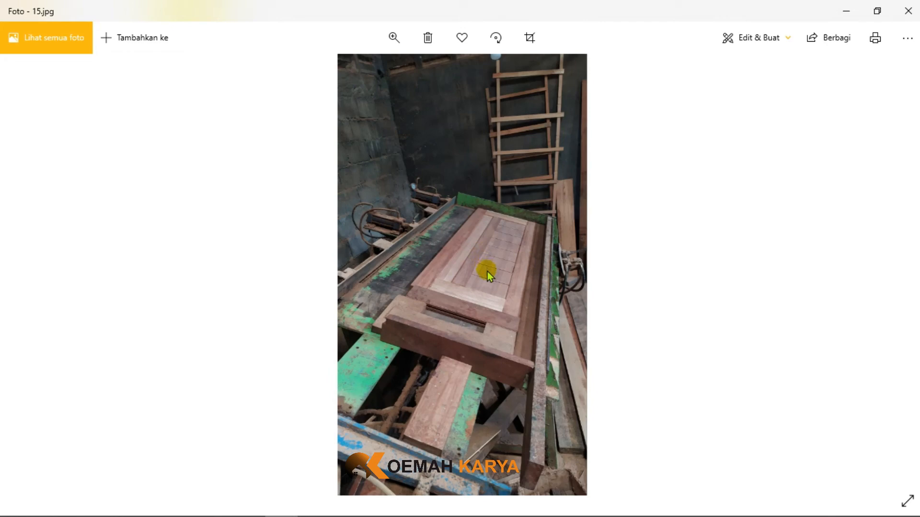
double_click(472, 315)
- Examine the panel edges and mitred moulding corners in the close-up photos IMG_20201230_095426, IMG_20201230_095434 and IMG_20210112_134746
click(894, 274)
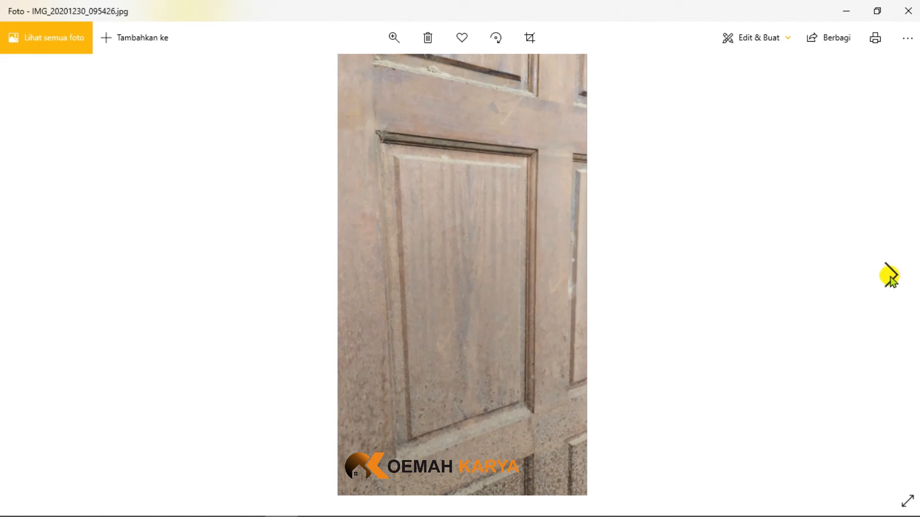
double_click(498, 183)
double_click(572, 189)
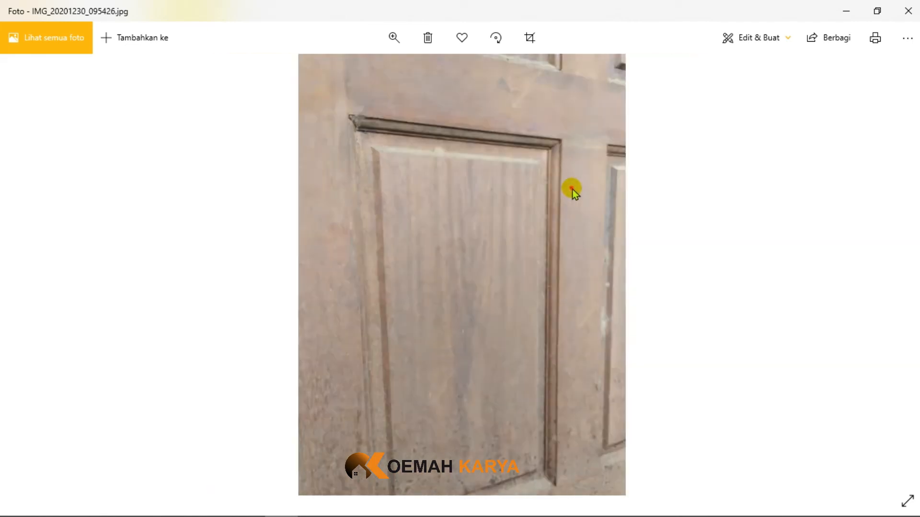
click(891, 269)
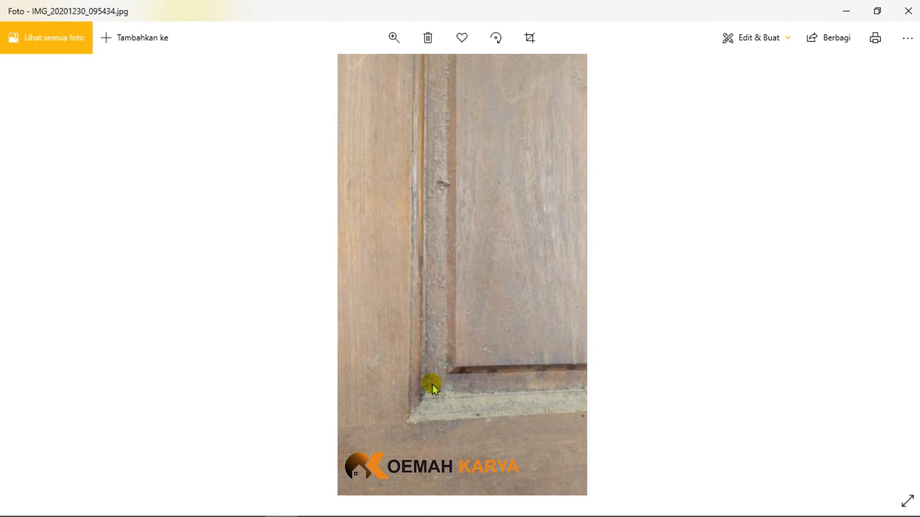
click(895, 279)
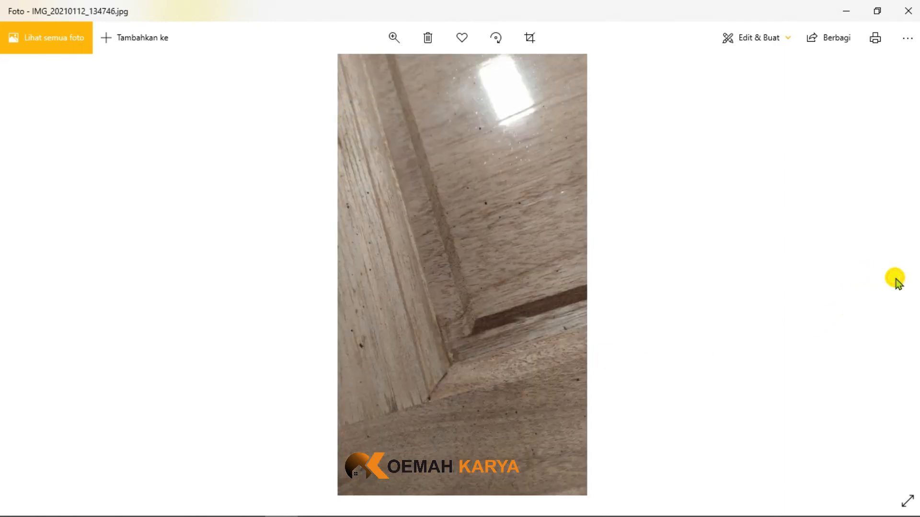
double_click(460, 357)
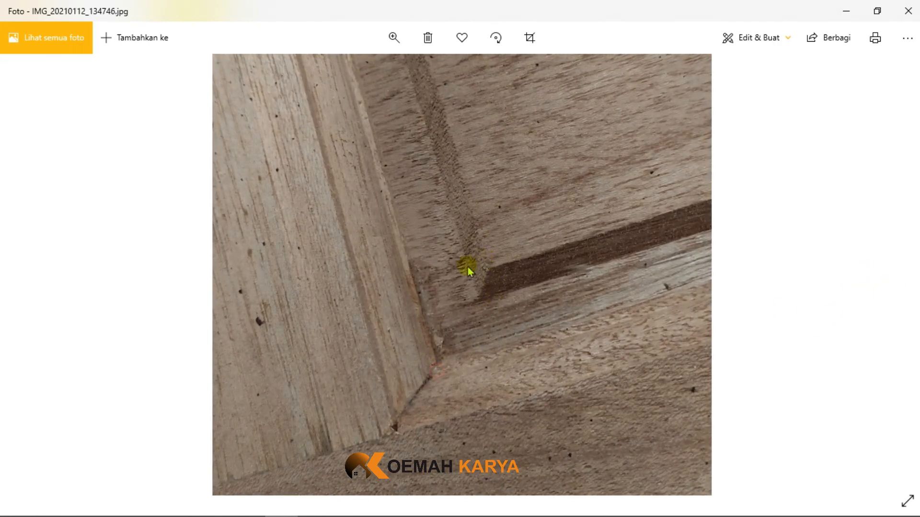
double_click(479, 300)
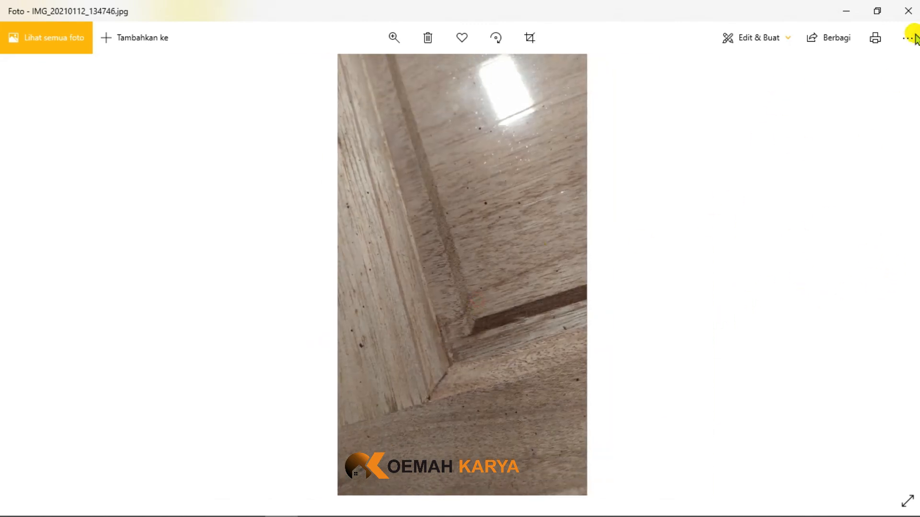
- Close the IMG_20210112_134746 photo and open the model folder inside pintu kta
click(908, 11)
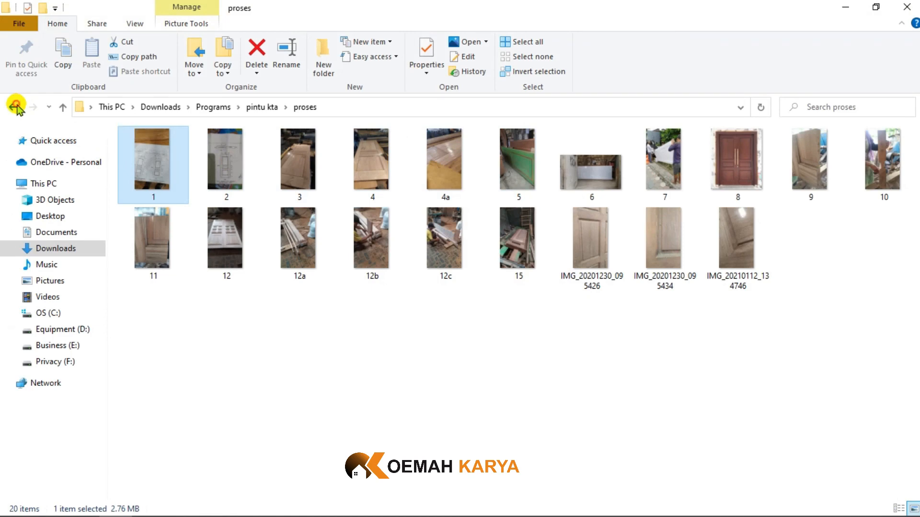
click(13, 107)
double_click(179, 151)
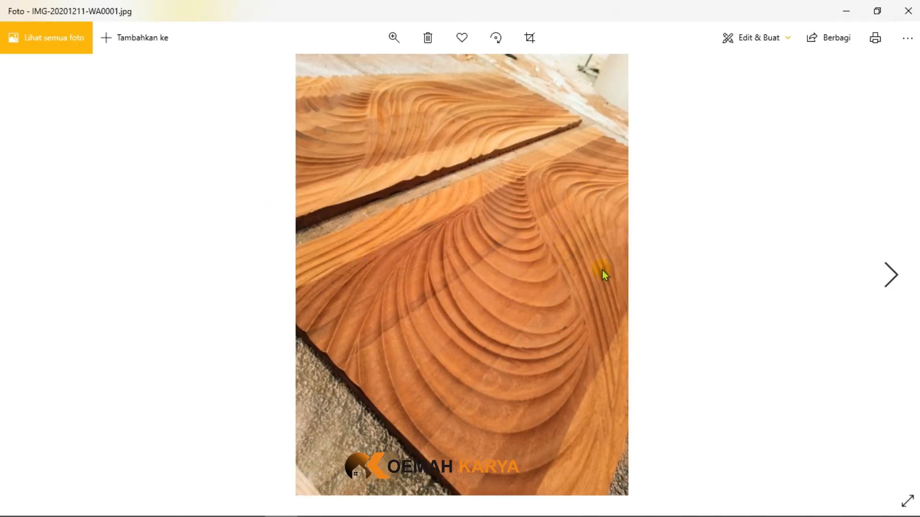
- Browse the door model photos from IMG-20201211-WA0001 to IMG-20201211-WA0009, viewing the carved, grooved and plank-style designs
click(891, 278)
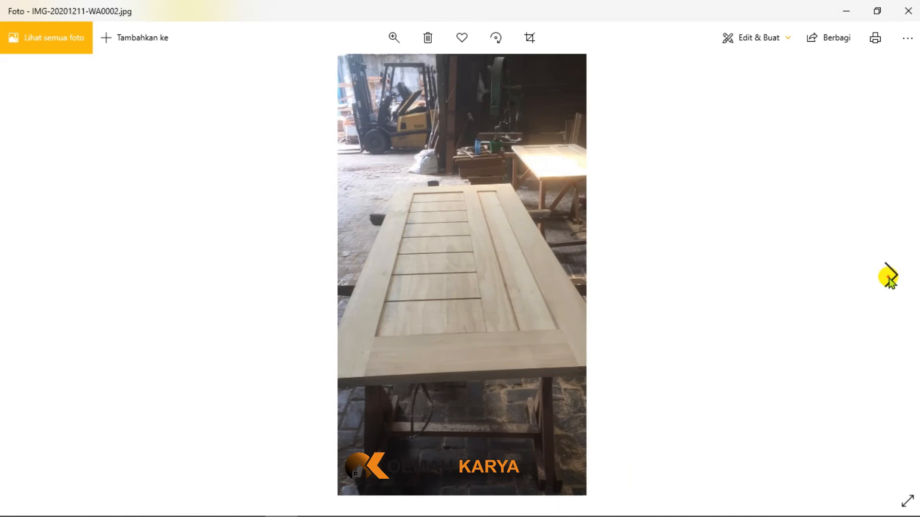
click(890, 279)
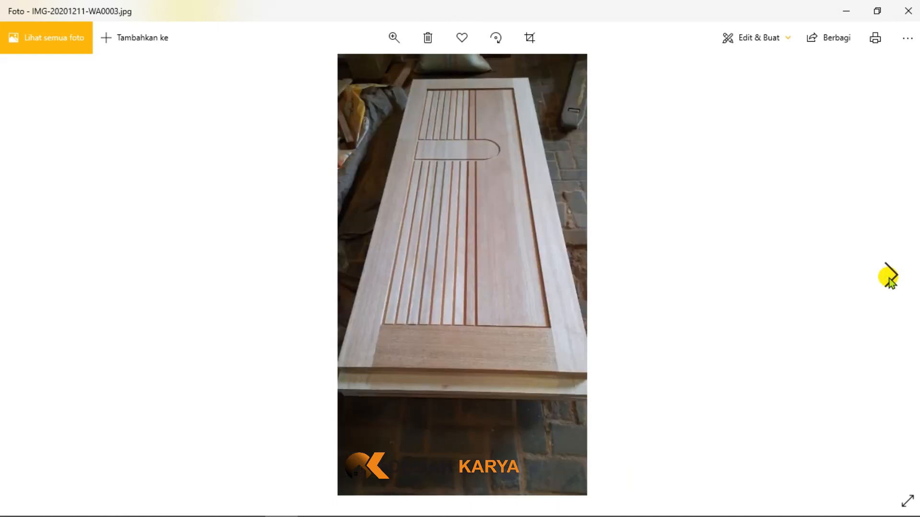
click(890, 279)
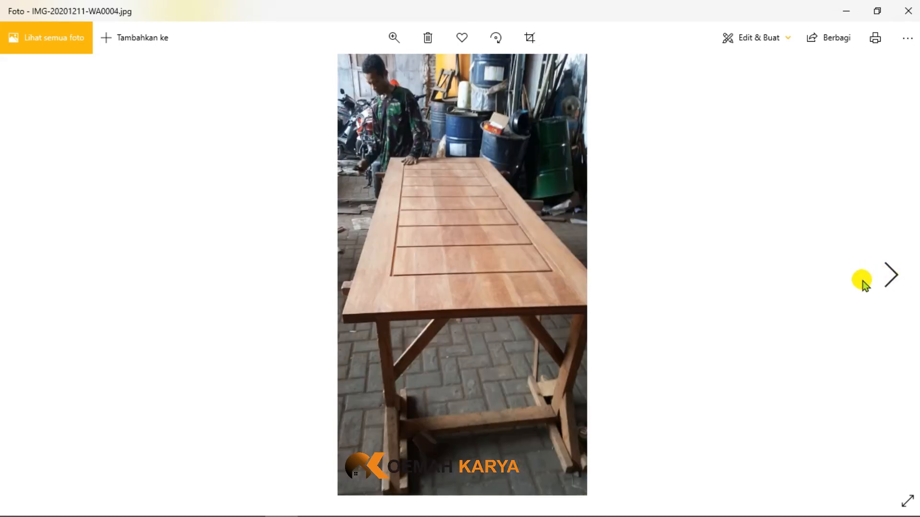
click(891, 277)
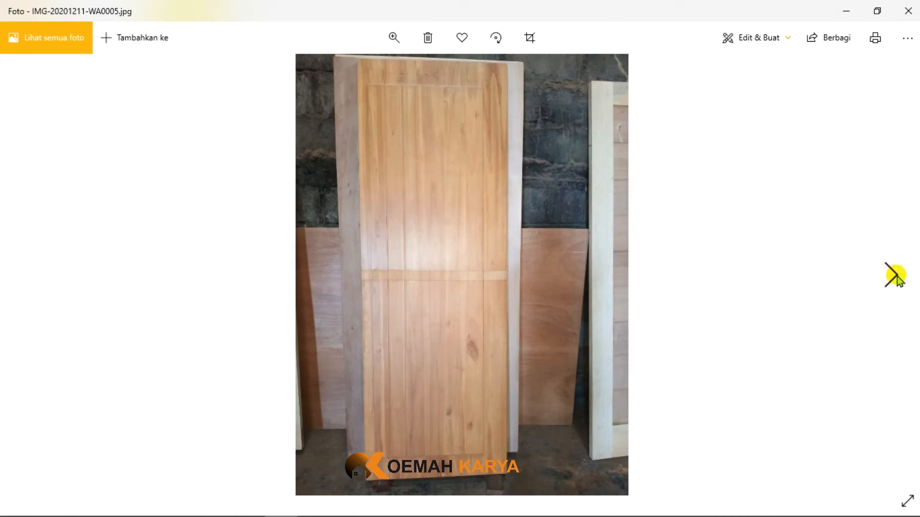
click(896, 277)
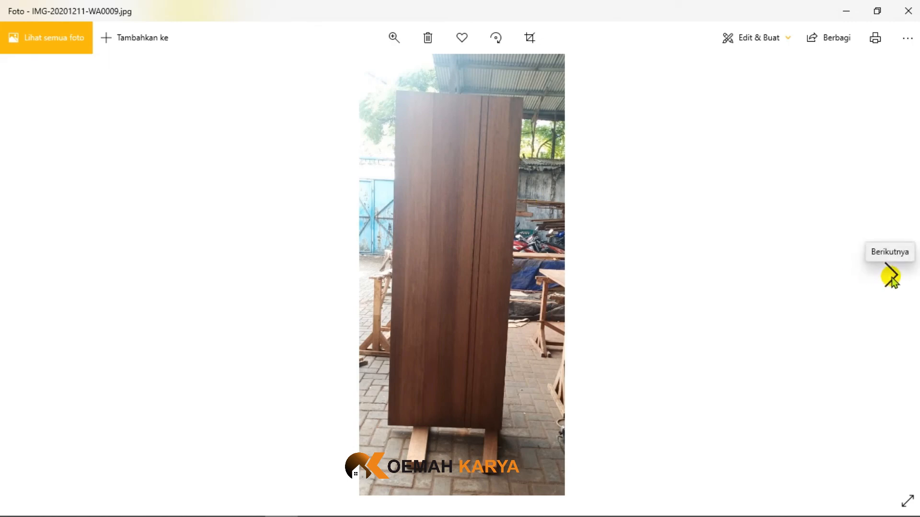
- Examine the raised mouldings and inset panels of the three-panel door in photo IMG-20201211-WA0010
click(891, 276)
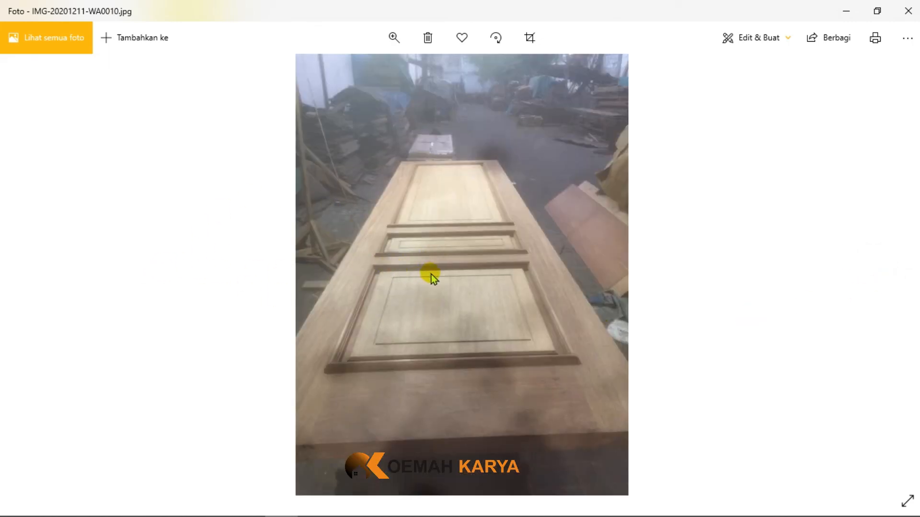
ctrl+scroll(442, 275, up, 2)
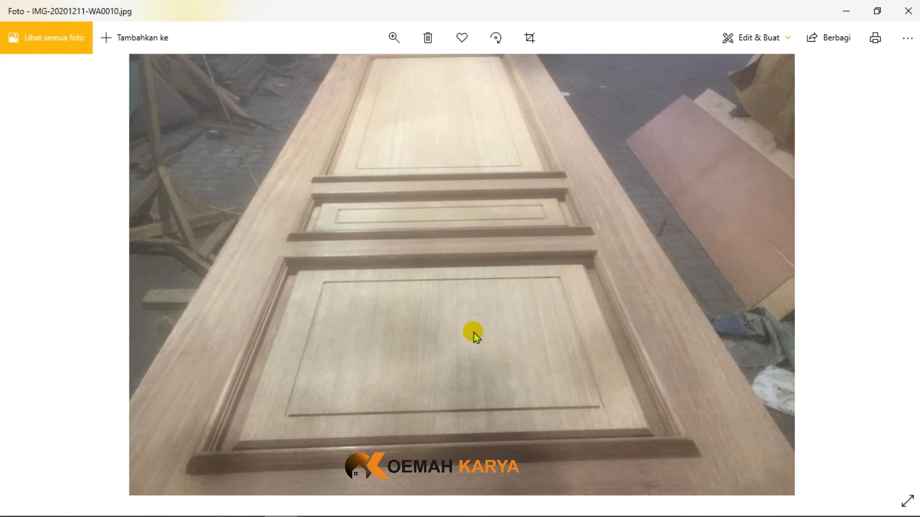
ctrl+scroll(467, 323, down, 2)
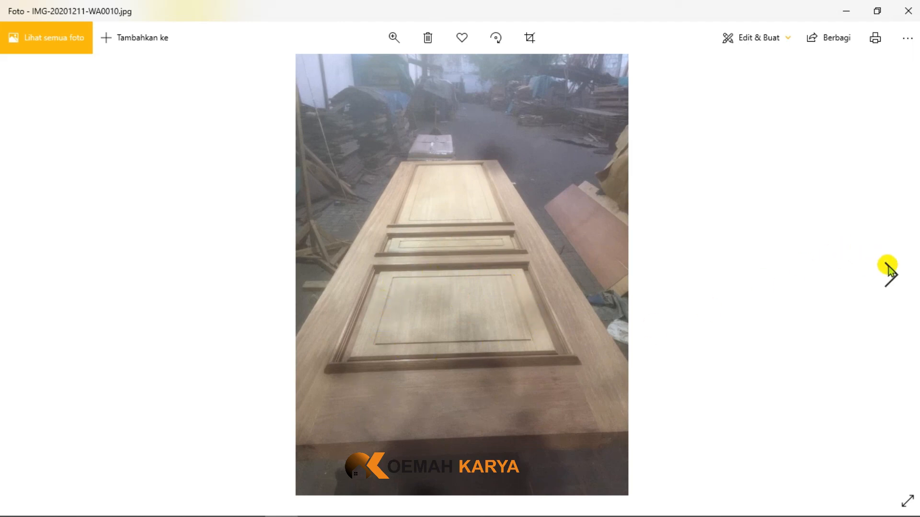
- View the double door with nested grooves in IMG-20201211-WA0011 and the grooved single door in IMG-20201211-WA0012
click(889, 265)
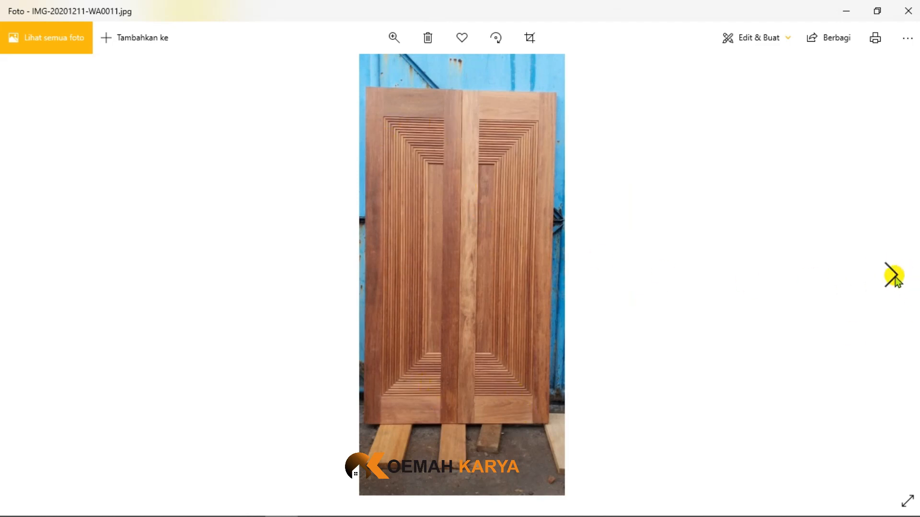
click(893, 275)
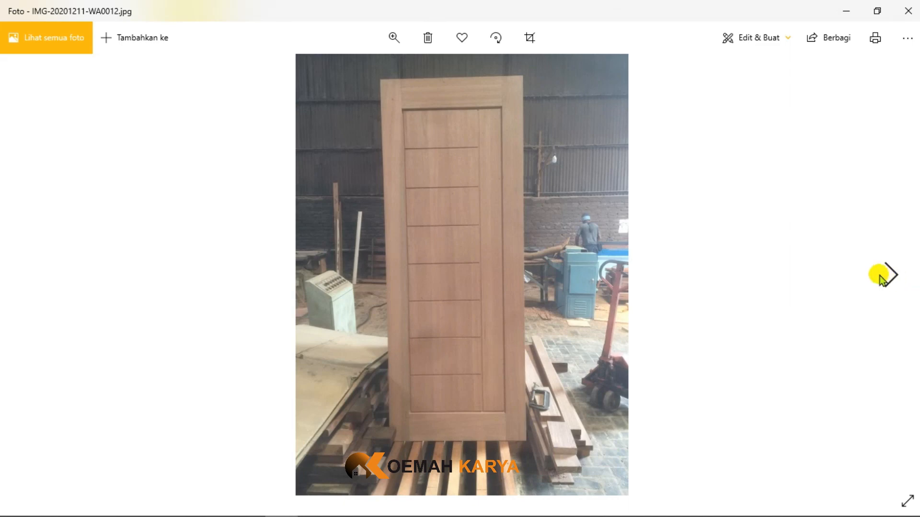
double_click(481, 207)
double_click(481, 207)
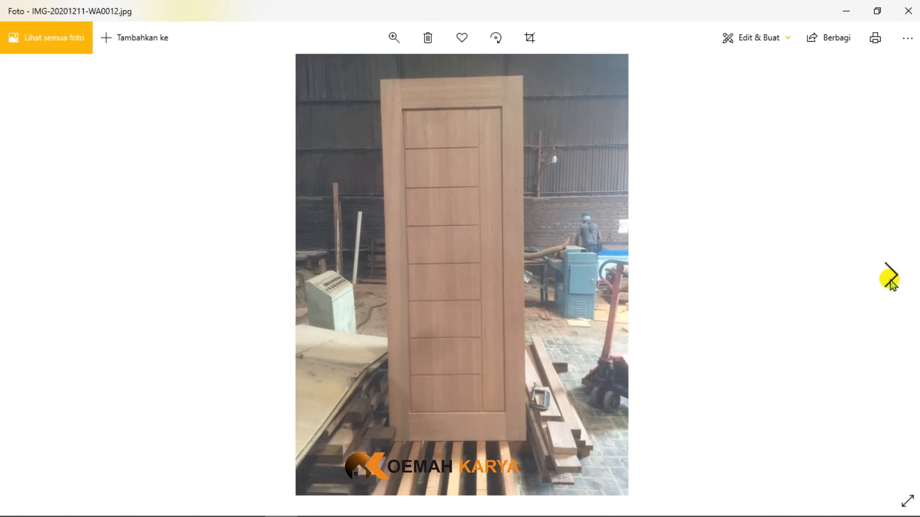
- Examine the curved groove and horizontal lines on the door in photo IMG-20201211-WA0013
click(892, 278)
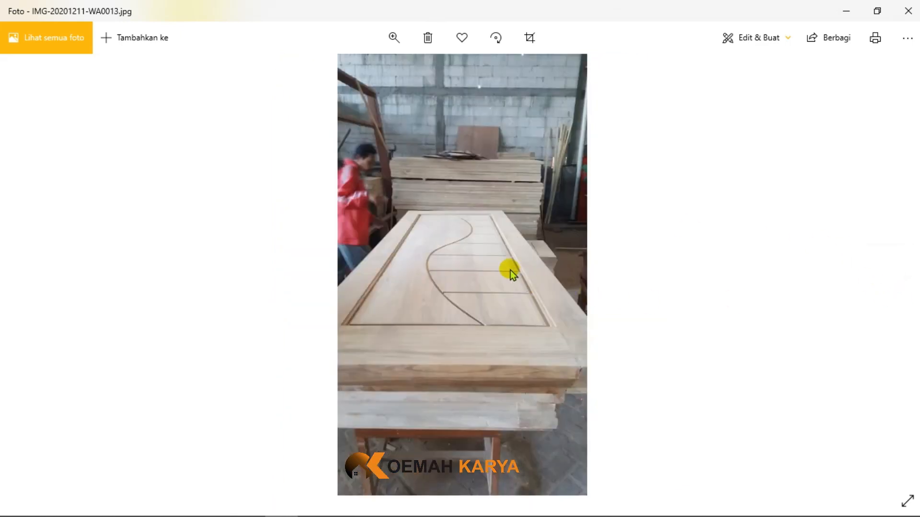
double_click(493, 263)
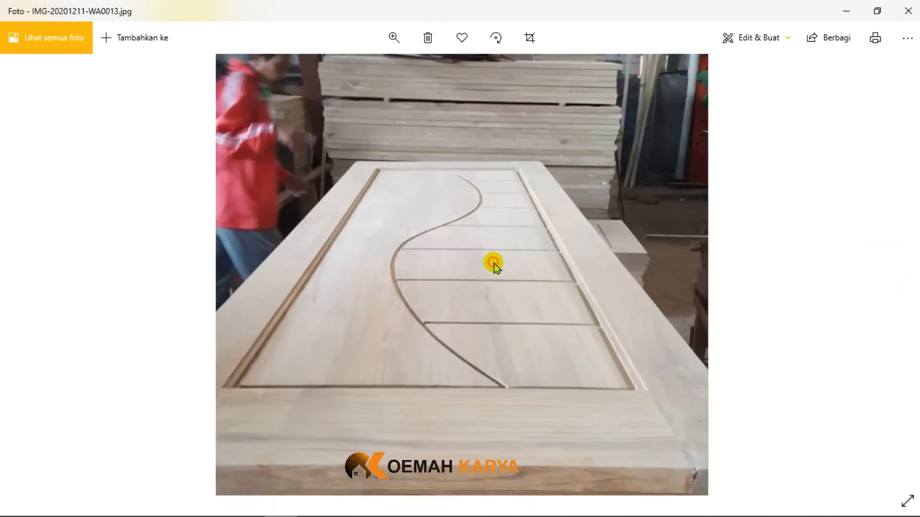
drag(488, 256, 459, 285)
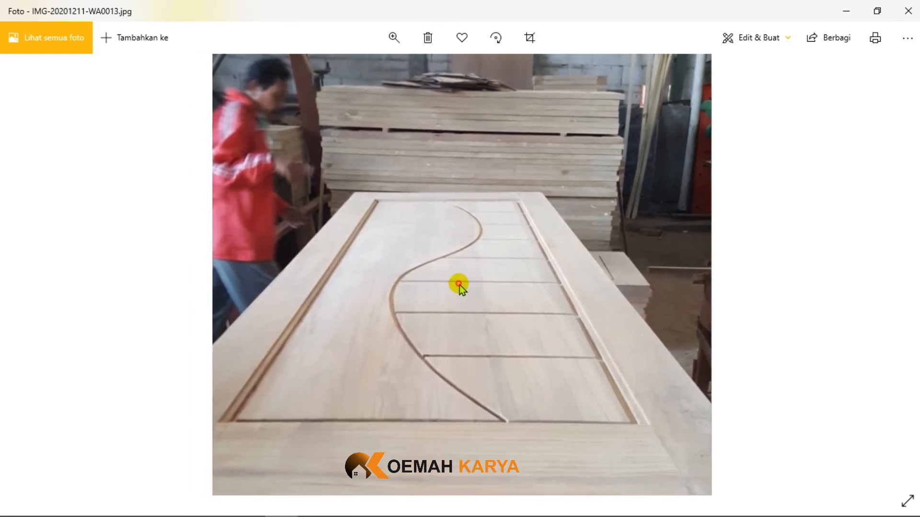
double_click(459, 286)
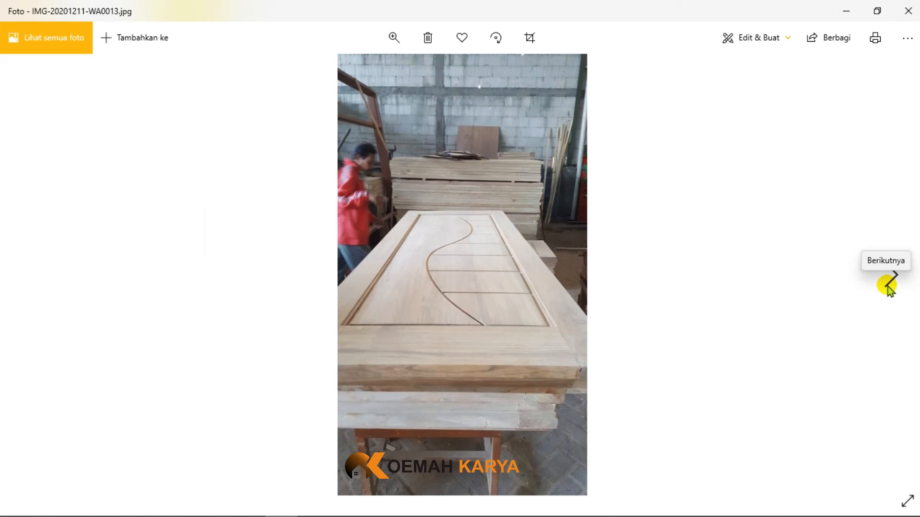
- View the two-panel door, the door with turned spindles and the multi-panel door in photos IMG-20201211-WA0014 to IMG-20201211-WA0016
click(889, 286)
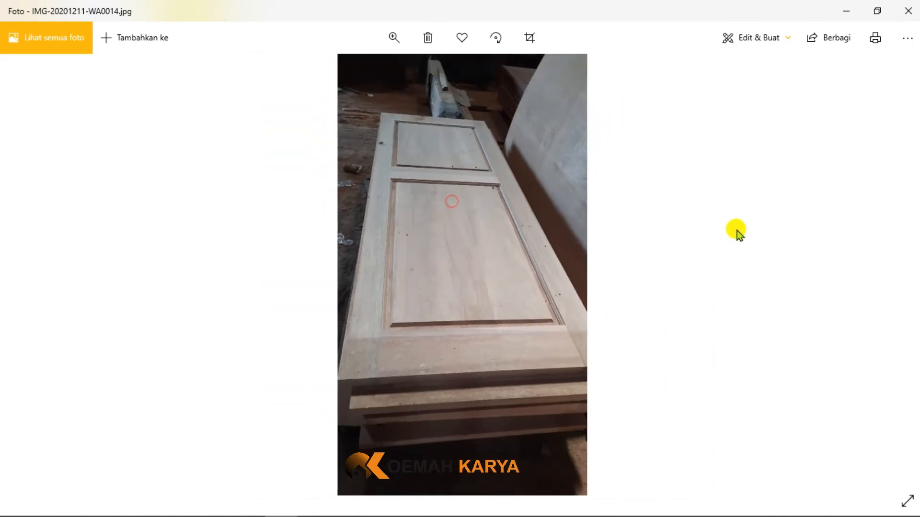
mouse_move(881, 251)
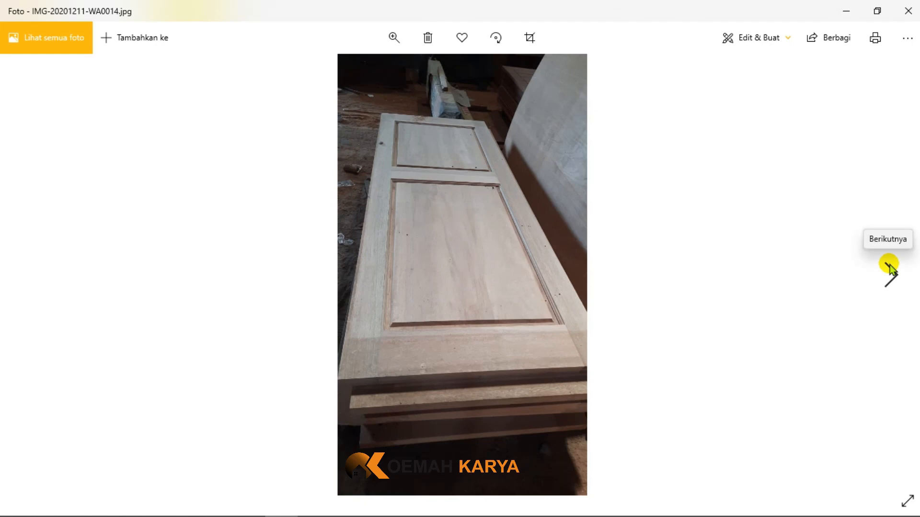
click(890, 265)
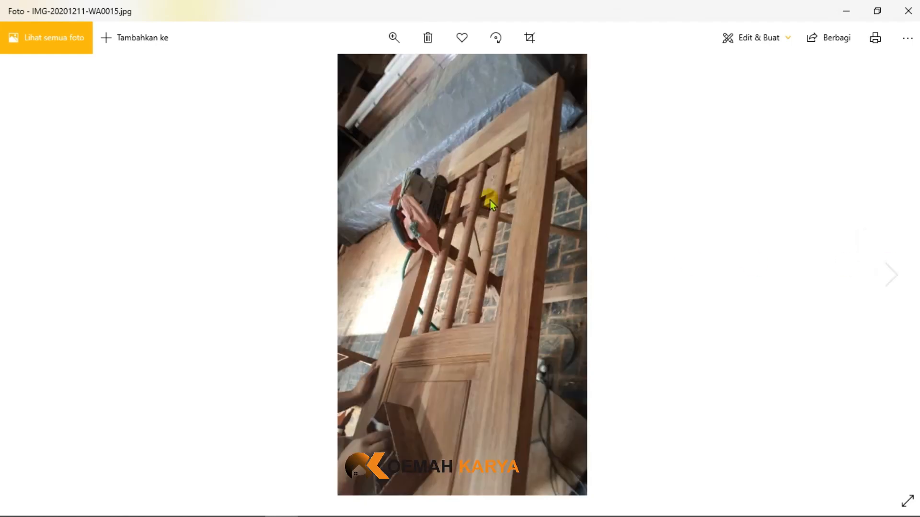
click(889, 276)
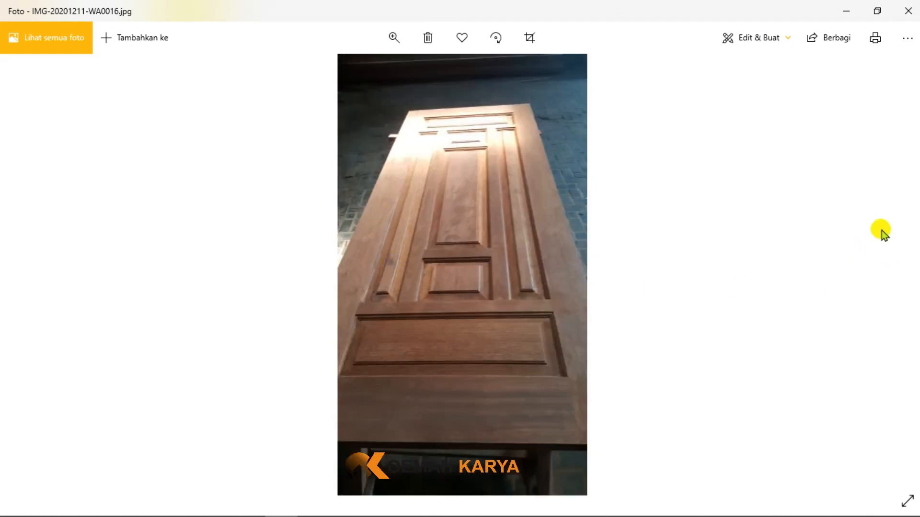
double_click(881, 230)
double_click(611, 213)
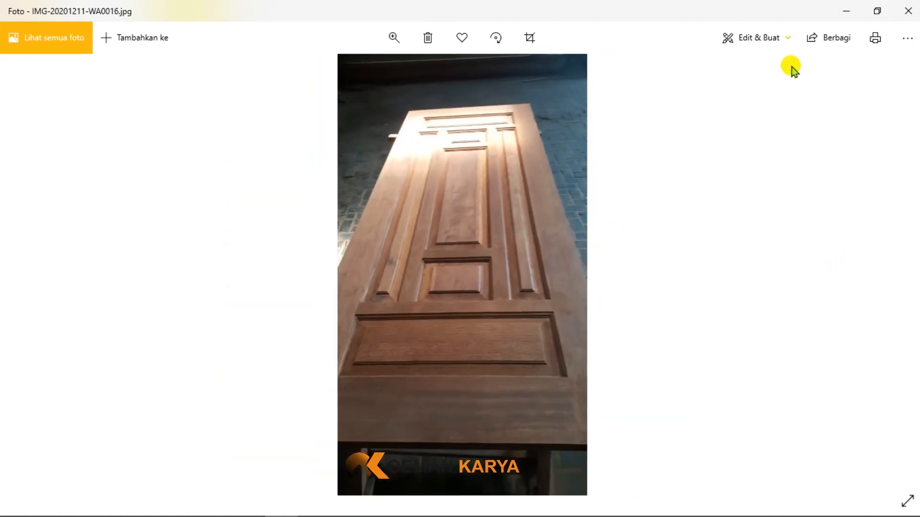
- Put away the photo viewer and the model folder window to return to the SketchUp door model
click(846, 11)
click(387, 307)
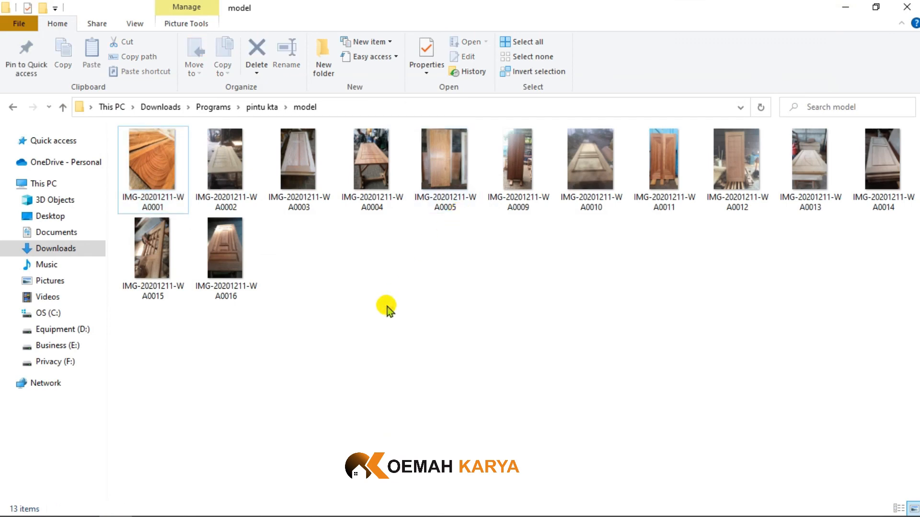
click(846, 11)
- Examine the finished three-panel door in its white frame from several angles, along with the reference drawing and coloured joint profiles
scroll(360, 257, down, 5)
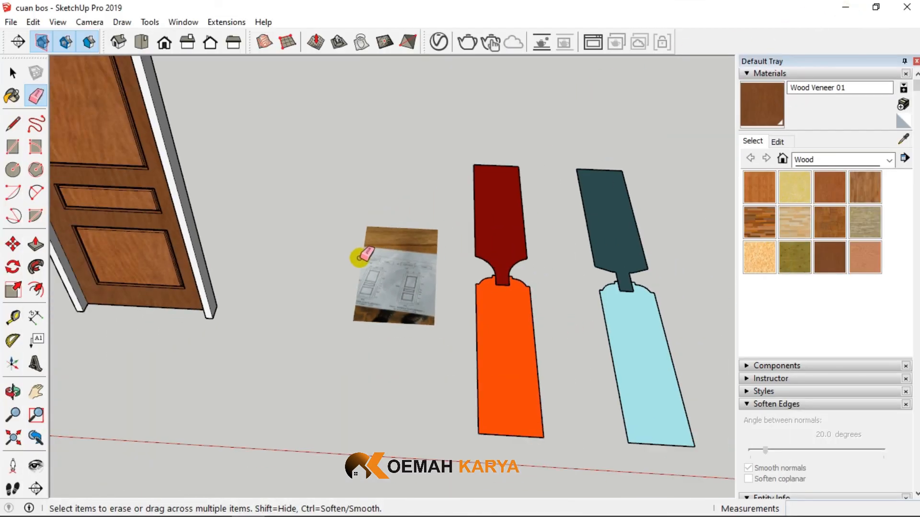
scroll(472, 266, up, 5)
scroll(472, 266, down, 5)
middle_drag(401, 251, 359, 257)
scroll(359, 257, up, 4)
scroll(278, 236, up, 3)
click(11, 71)
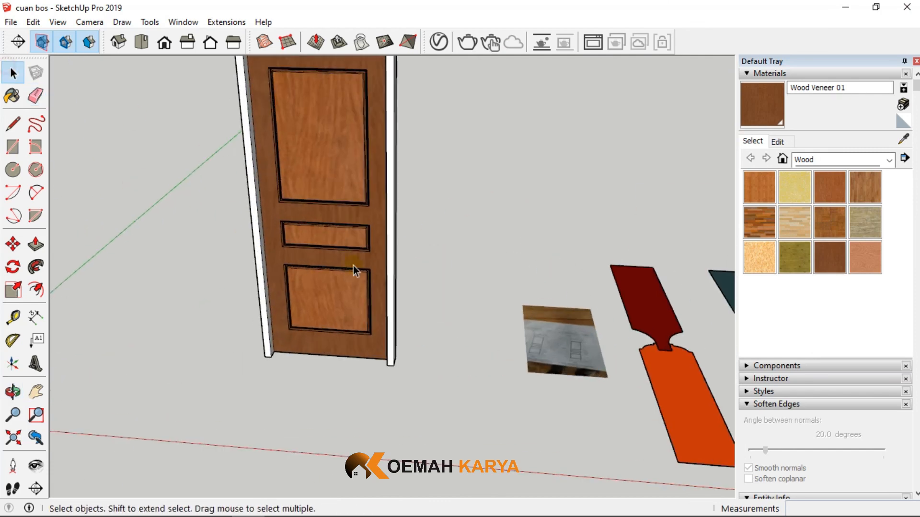
scroll(379, 292, down, 3)
middle_drag(396, 320, 402, 192)
scroll(326, 187, up, 4)
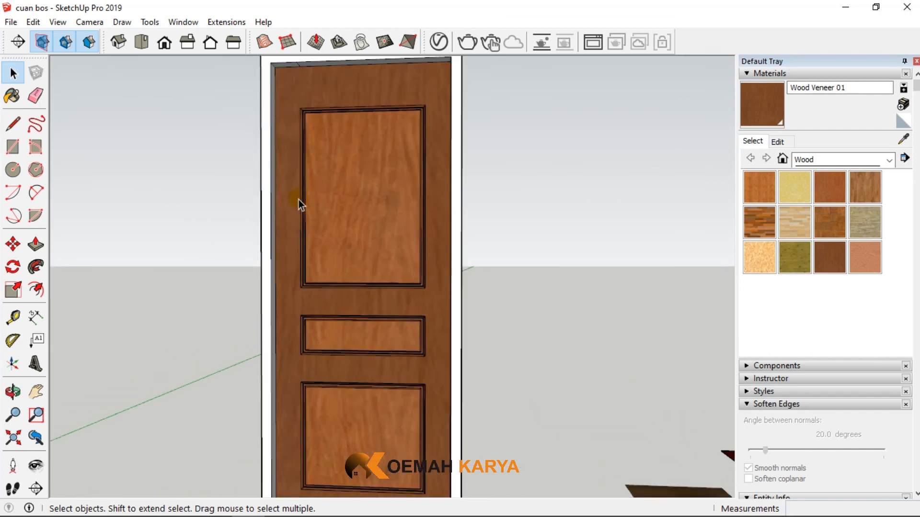
scroll(520, 230, down, 2)
middle_drag(521, 231, 438, 269)
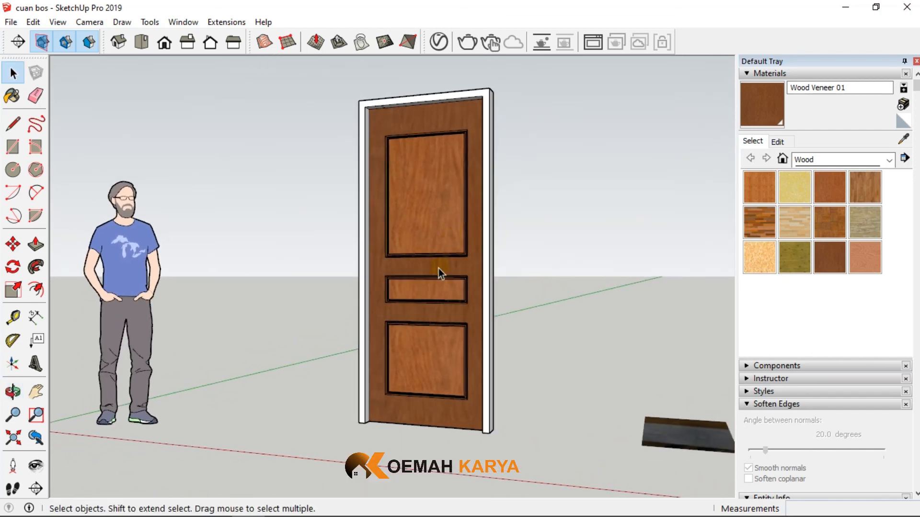
scroll(438, 268, up, 3)
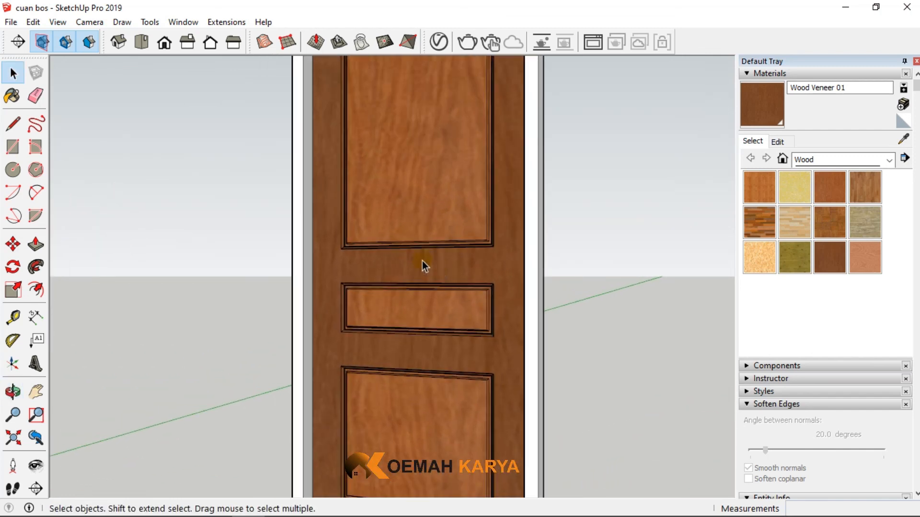
scroll(422, 260, down, 5)
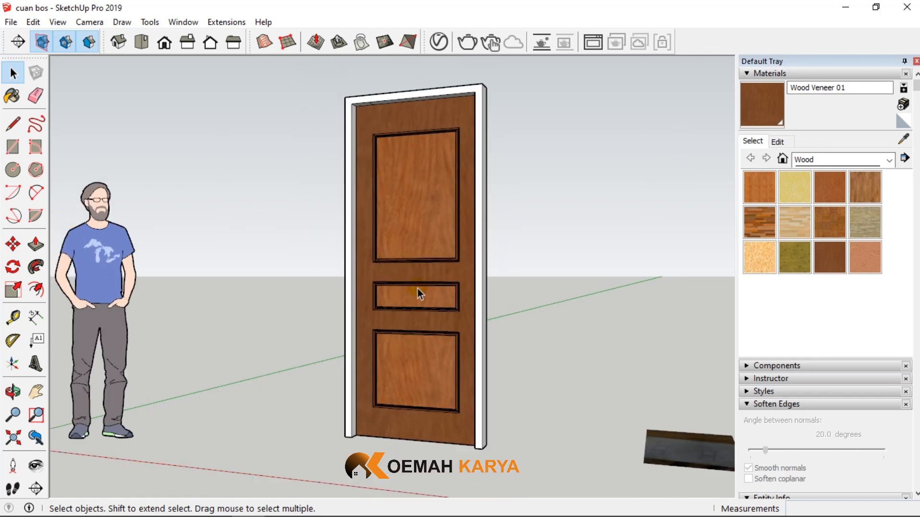
middle_drag(417, 288, 384, 302)
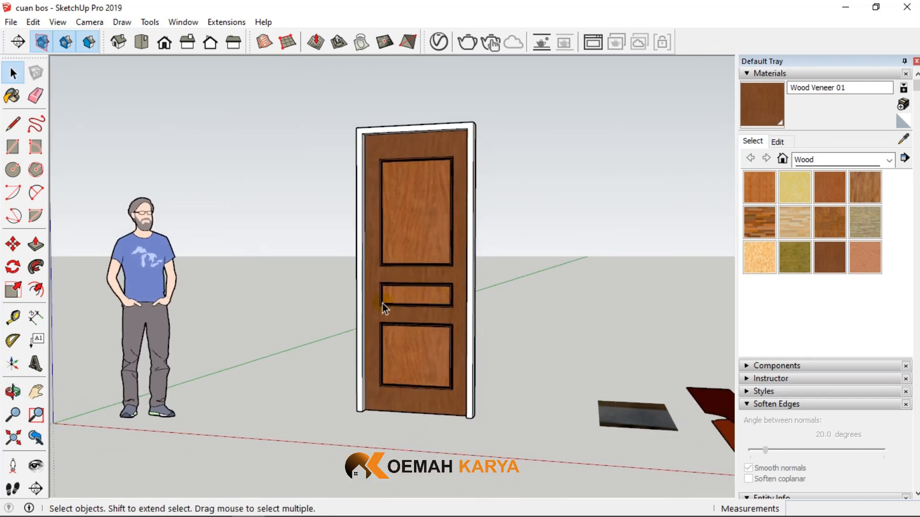